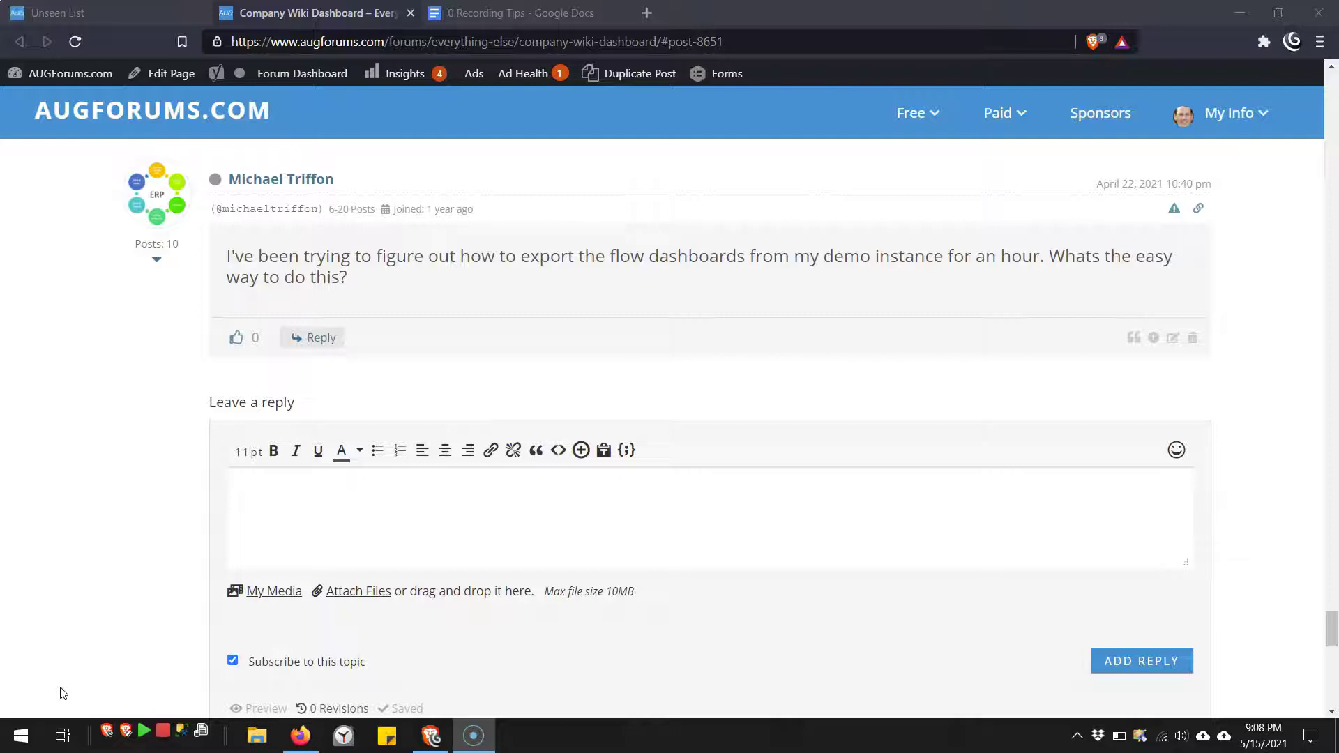
# Switch to Acumatica in Firefox and compare the new company's Controller dashboard with the demo company's Customer View.
pyautogui.hotkey('alt', 'Tab')
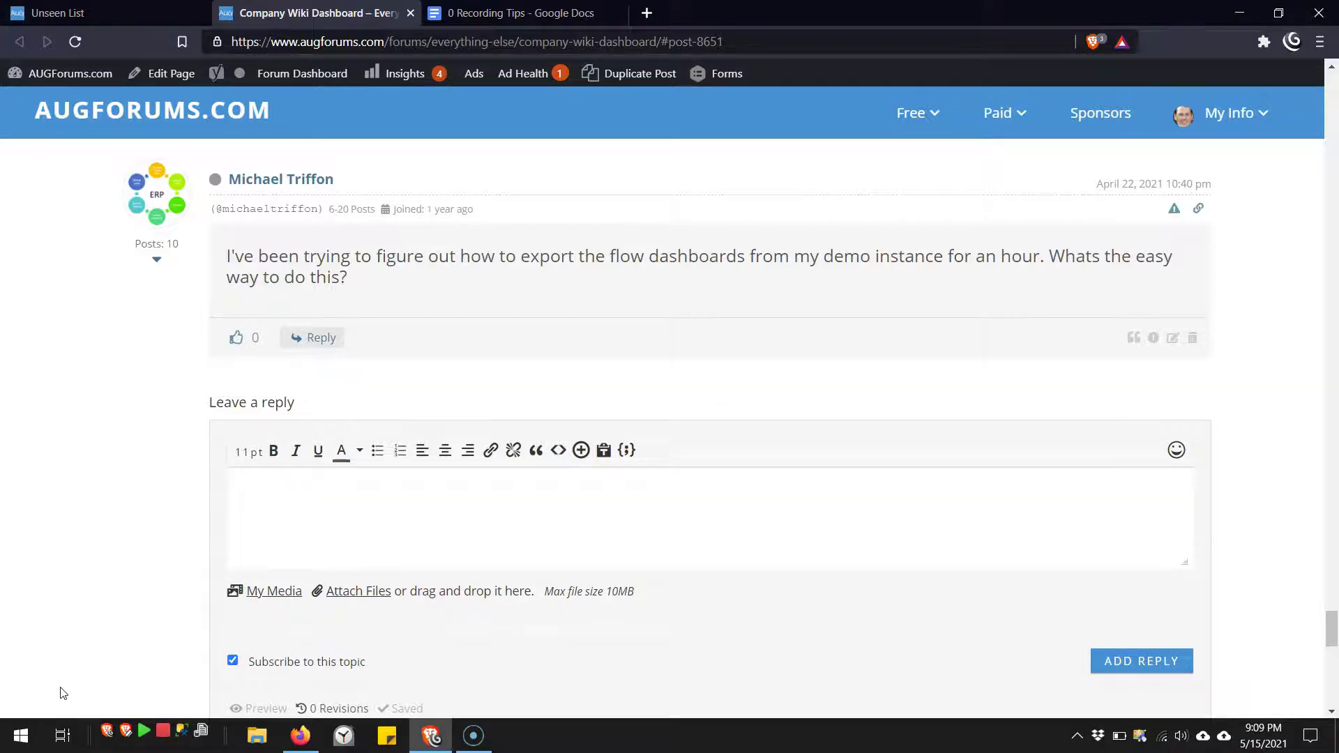
pyautogui.hotkey('alt', 'Tab')
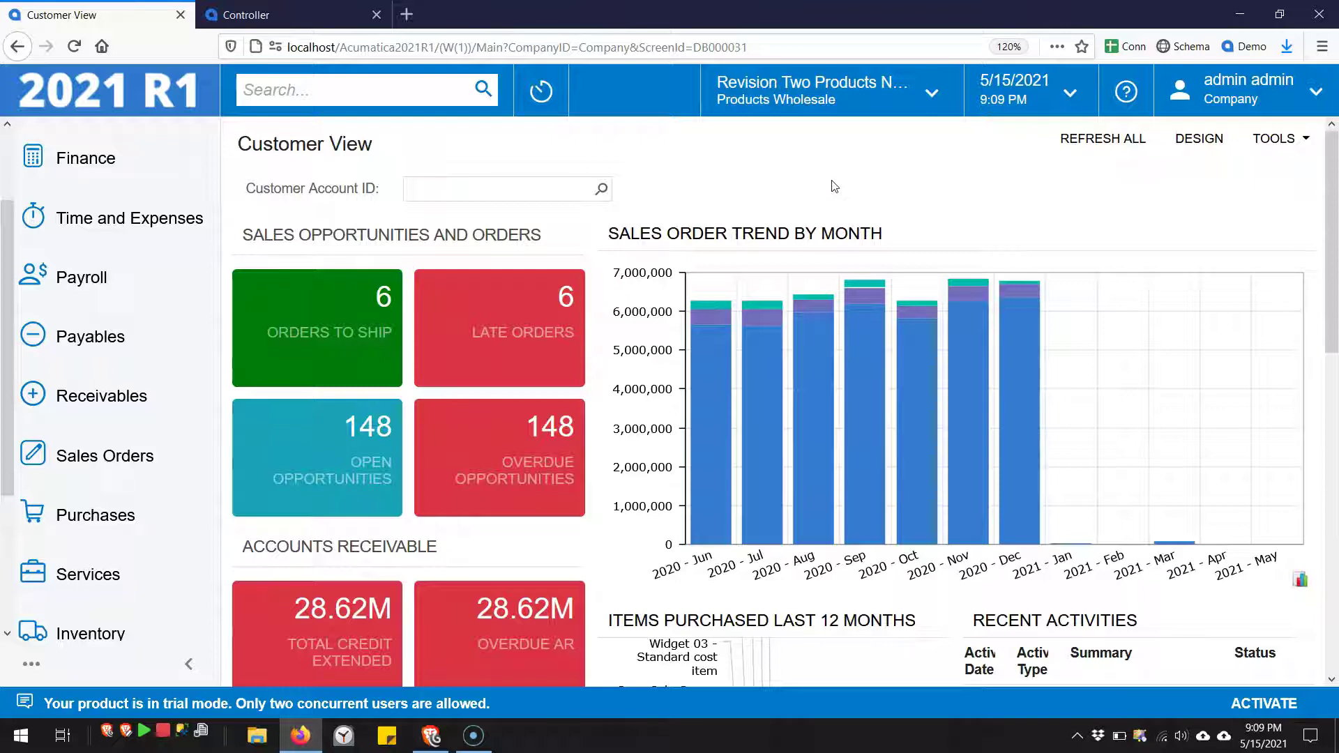
pyautogui.click(295, 15)
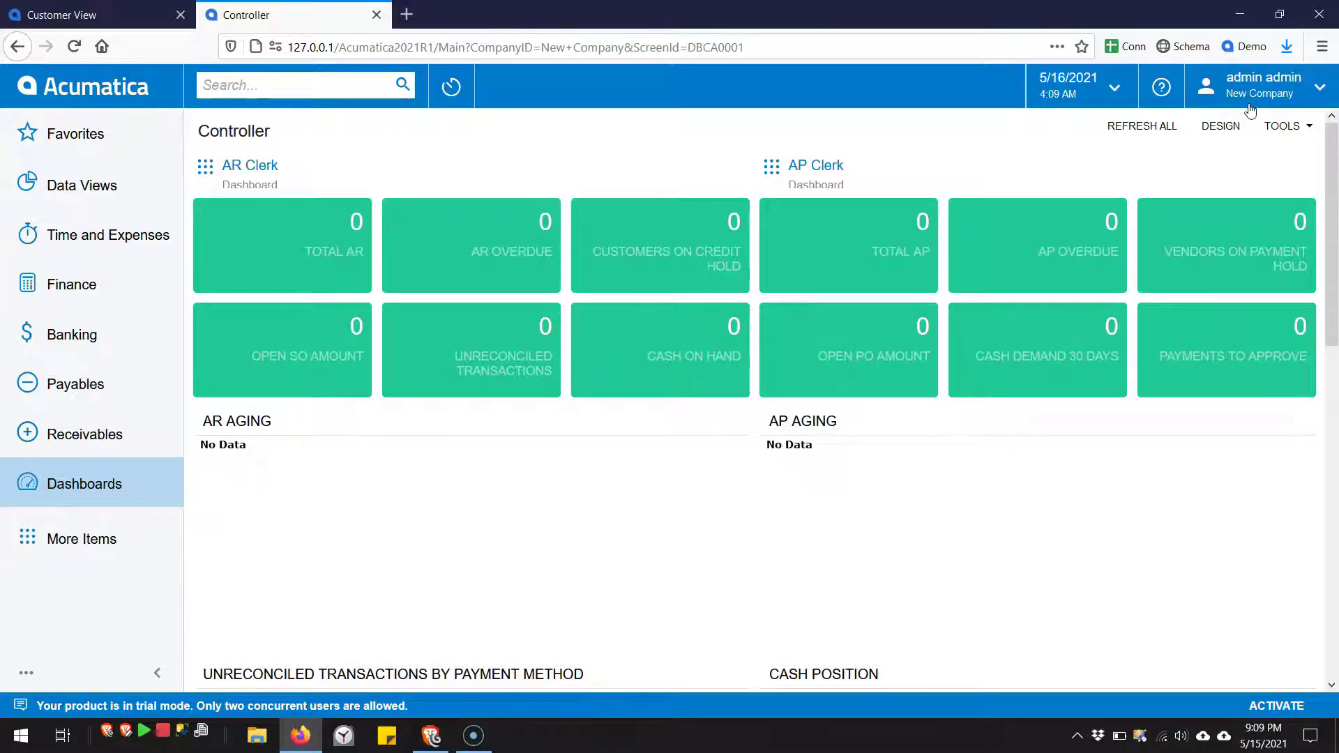
pyautogui.click(90, 14)
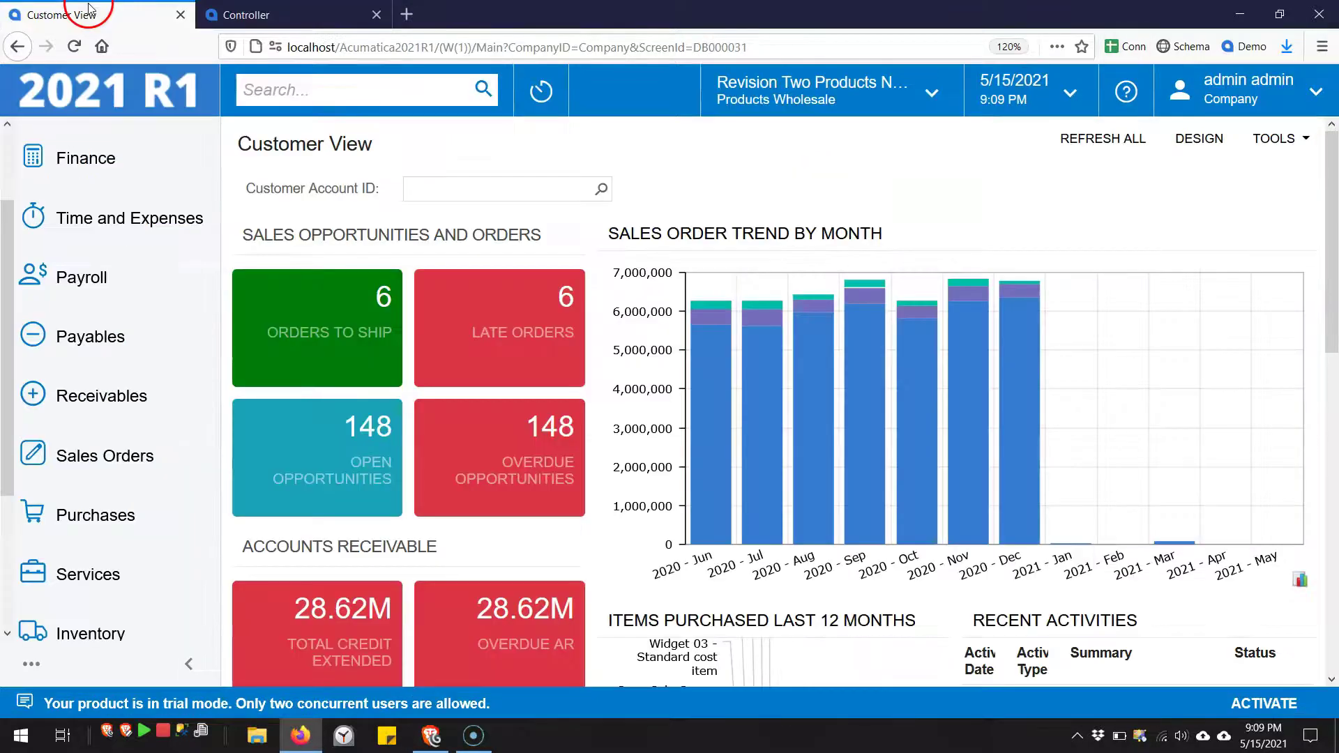
# Open the Financial Flow dashboard from the finance dashboards of the demo company.
pyautogui.scroll(-3, 110, 537)
pyautogui.click(110, 539)
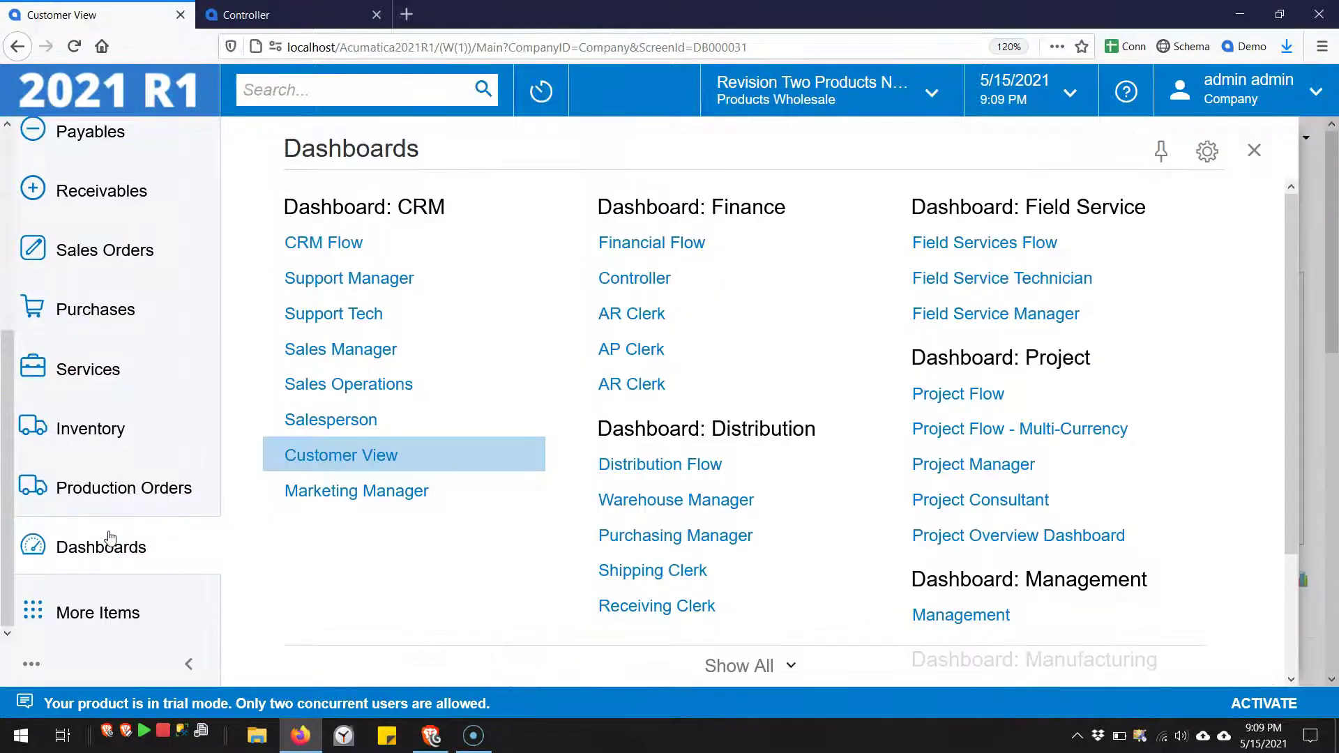
pyautogui.click(654, 244)
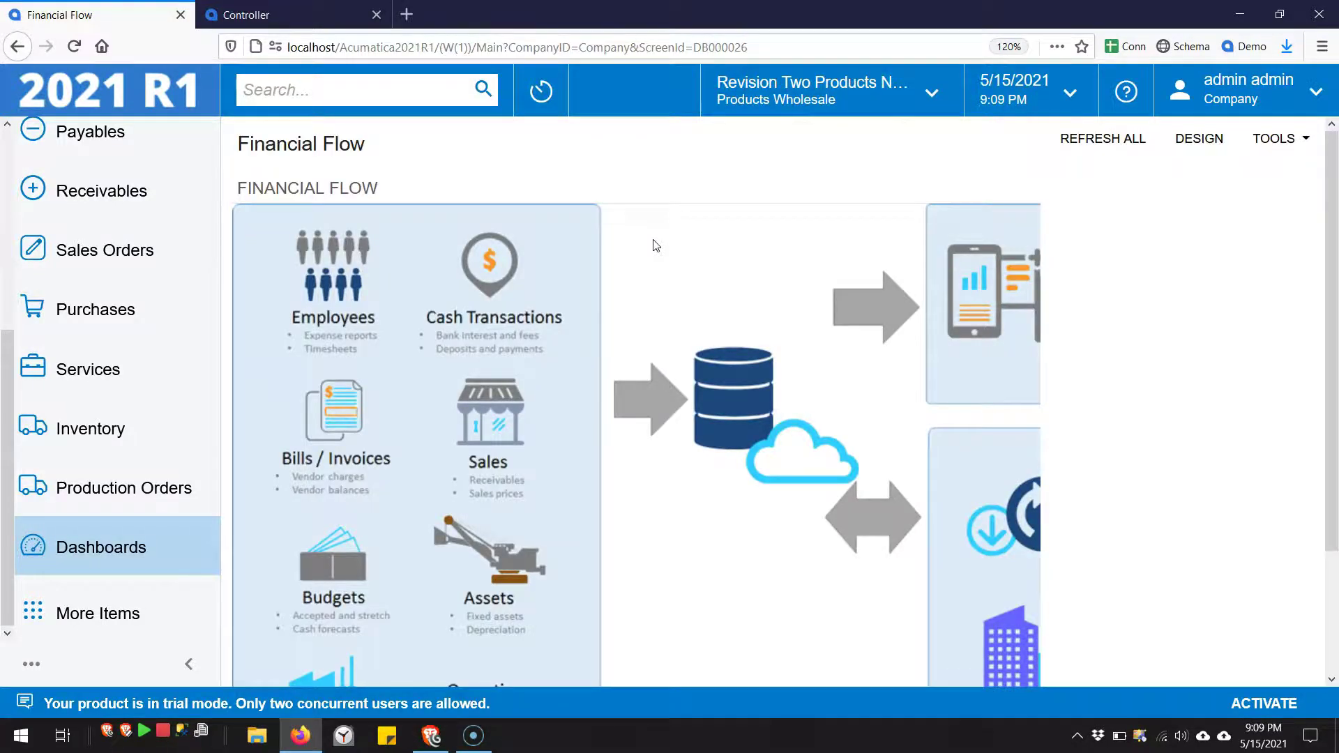
# Examine the whole Financial Flow diagram and its linked elements, such as Sales and Assets.
pyautogui.hotkey('ctrl', '-')
pyautogui.hotkey('ctrl', '-')
pyautogui.hotkey('ctrl', '-')
pyautogui.hotkey('ctrl', '-')
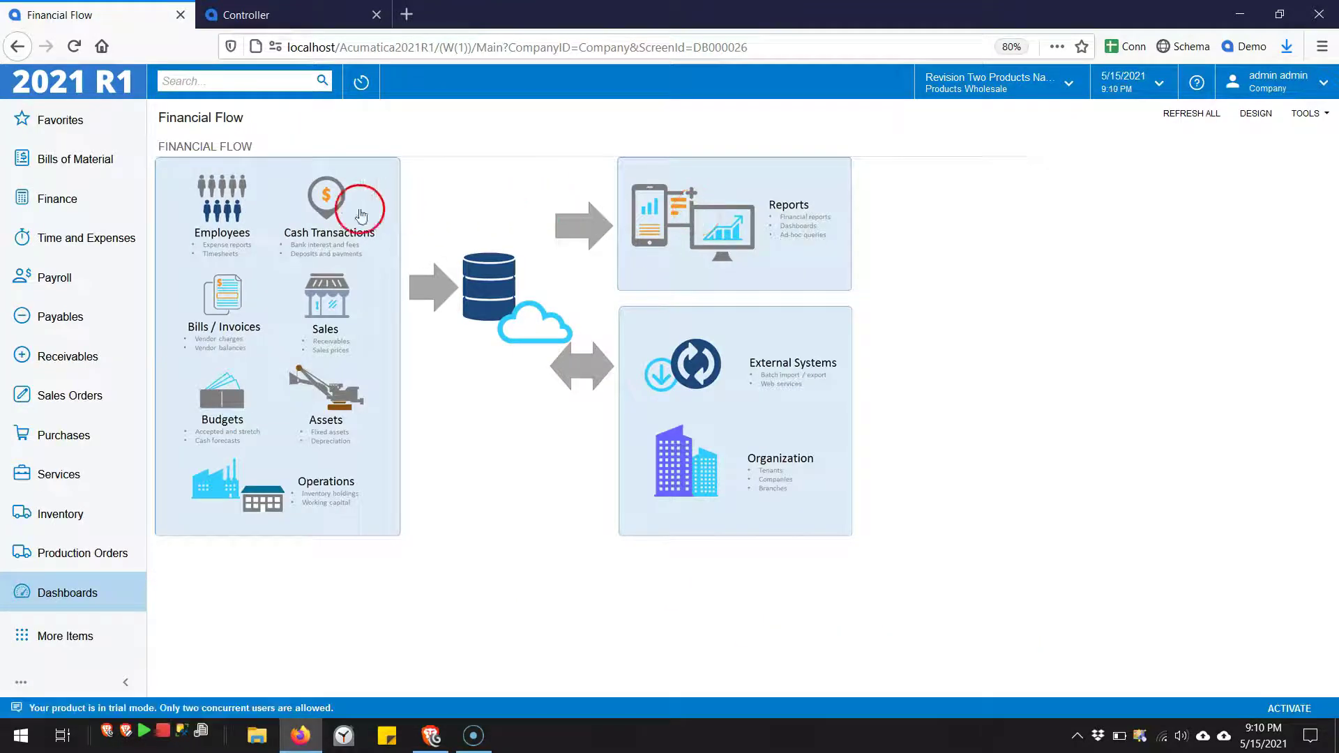
pyautogui.click(327, 298)
pyautogui.click(324, 398)
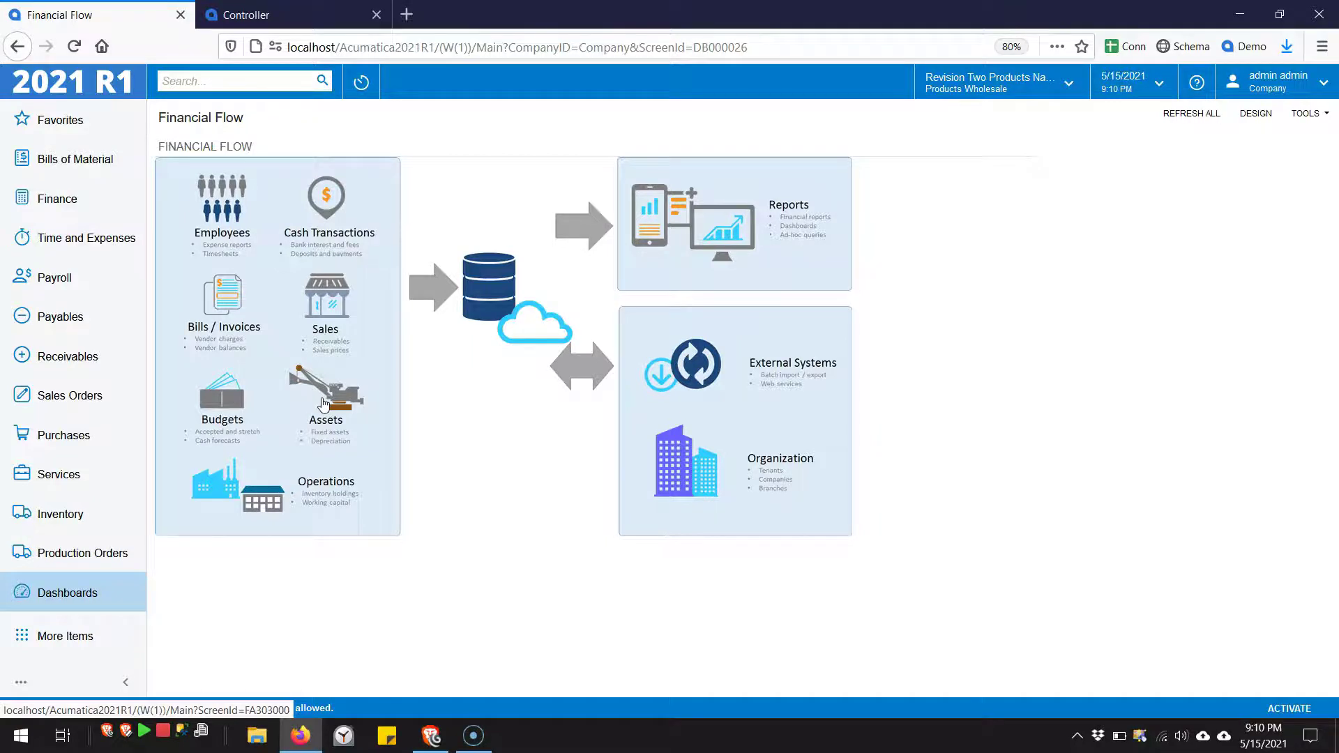
pyautogui.hotkey('ctrl', '+')
pyautogui.hotkey('ctrl', '+')
pyautogui.hotkey('ctrl', '+')
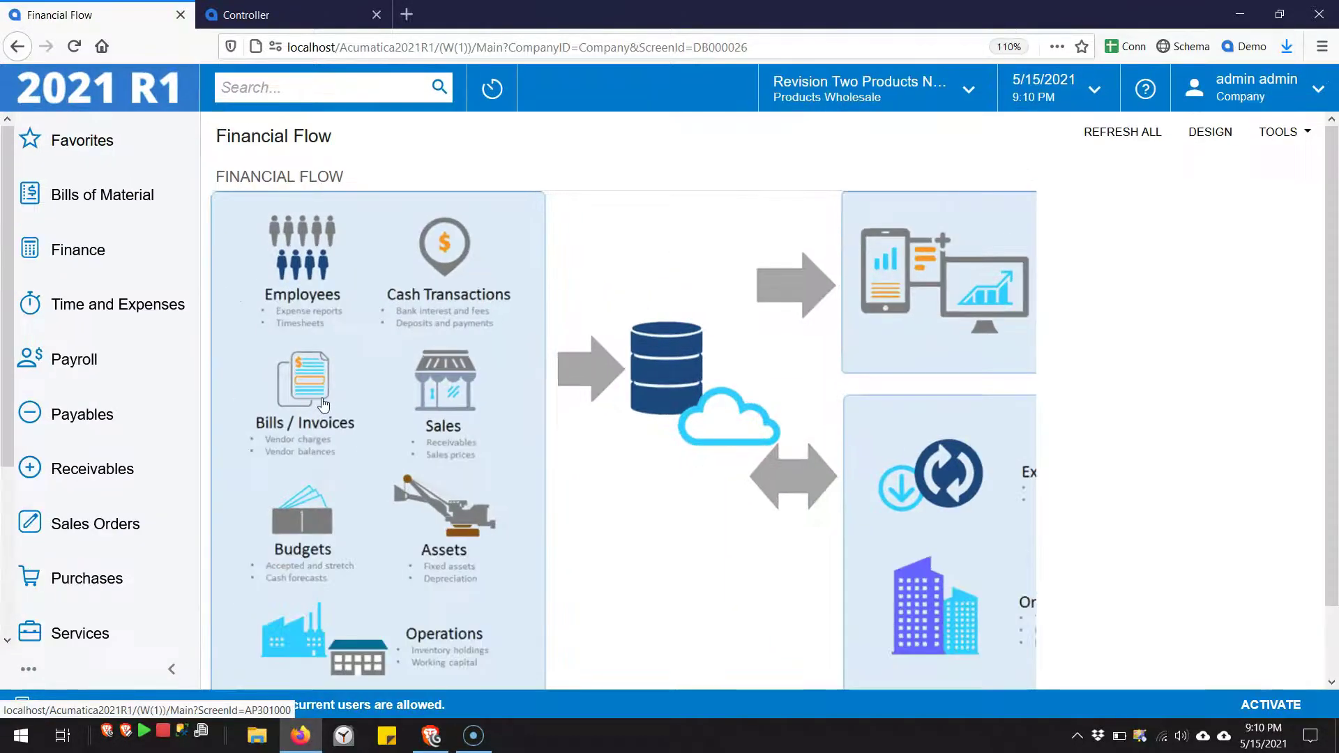
pyautogui.hotkey('ctrl', '+')
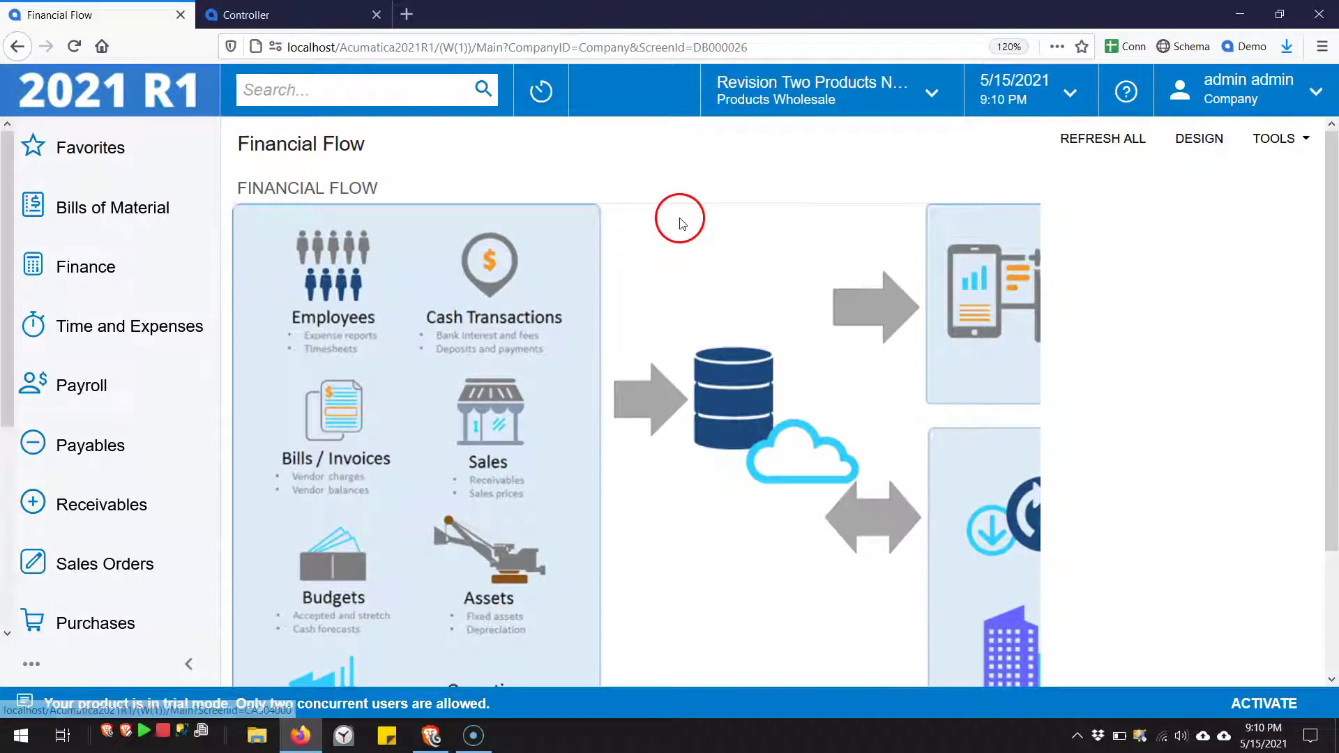
# Open the Financial Flow dashboard's properties from design mode and export its definition as an XML file.
pyautogui.click(1210, 151)
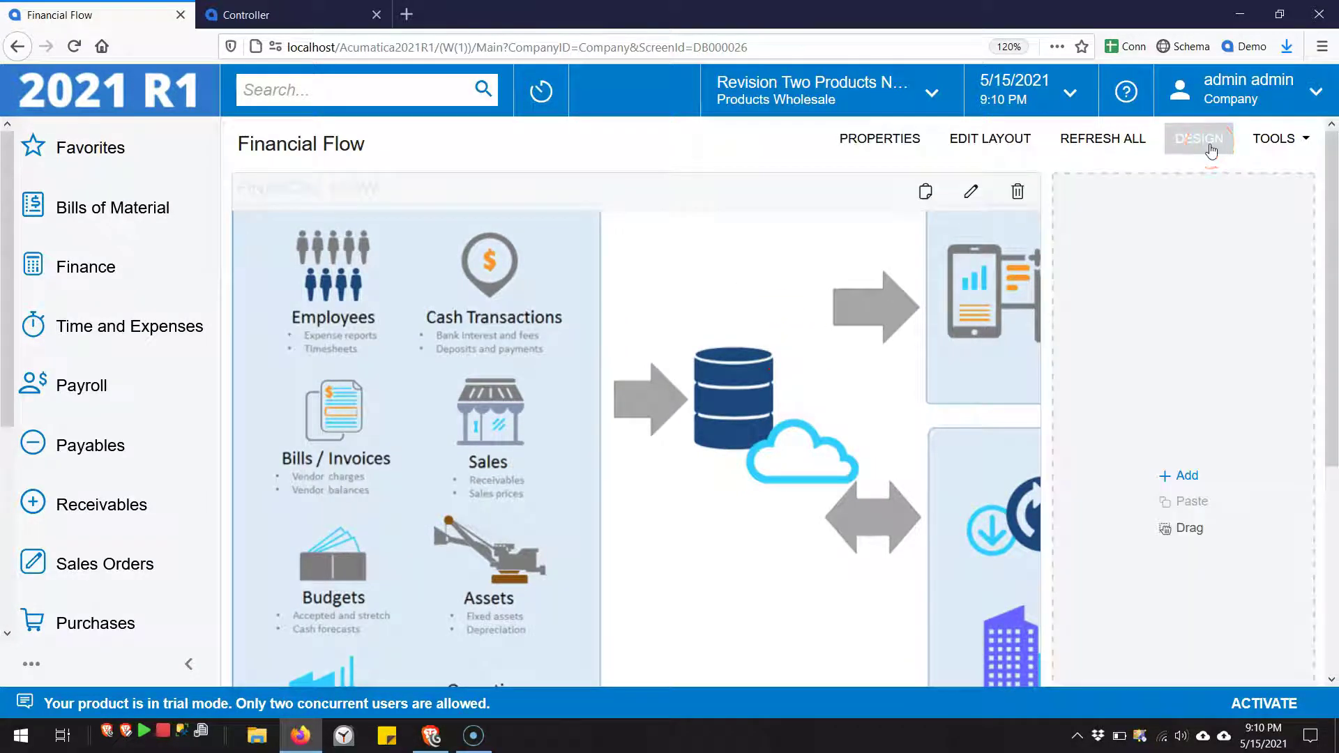
pyautogui.click(972, 199)
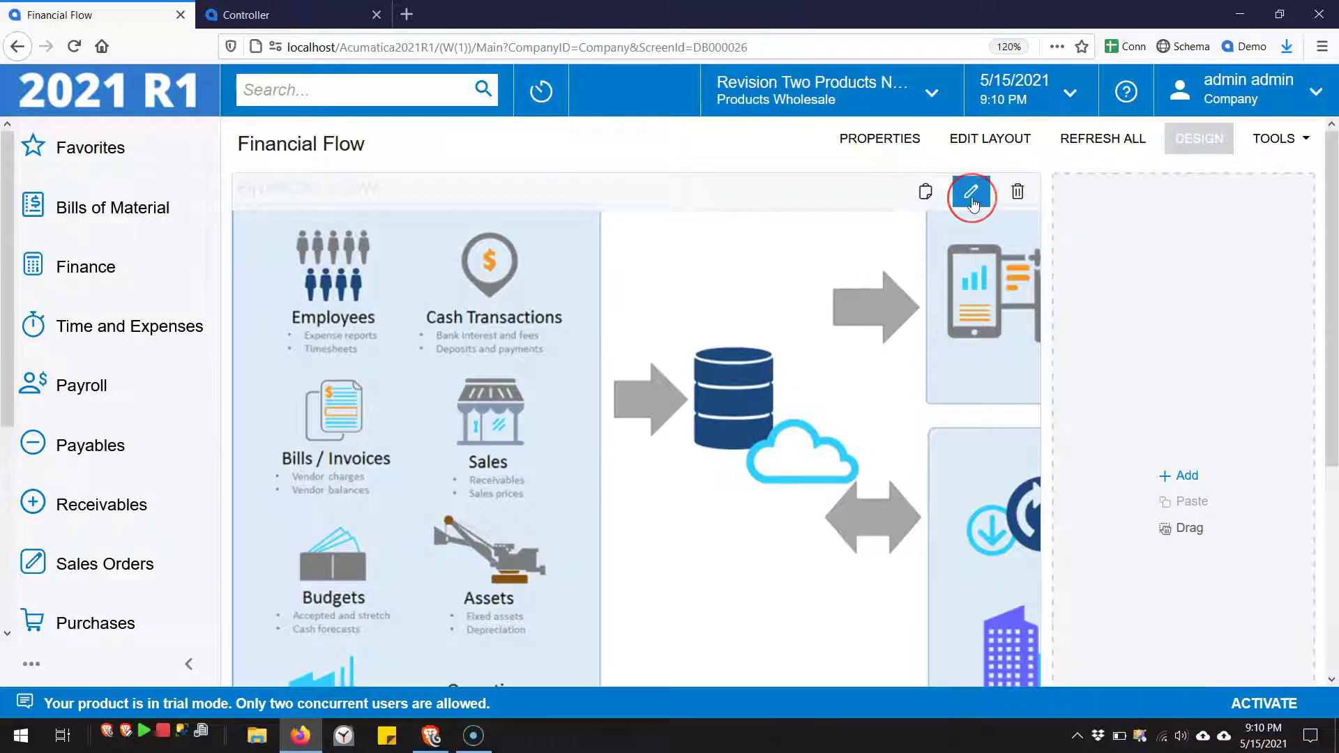
pyautogui.click(895, 135)
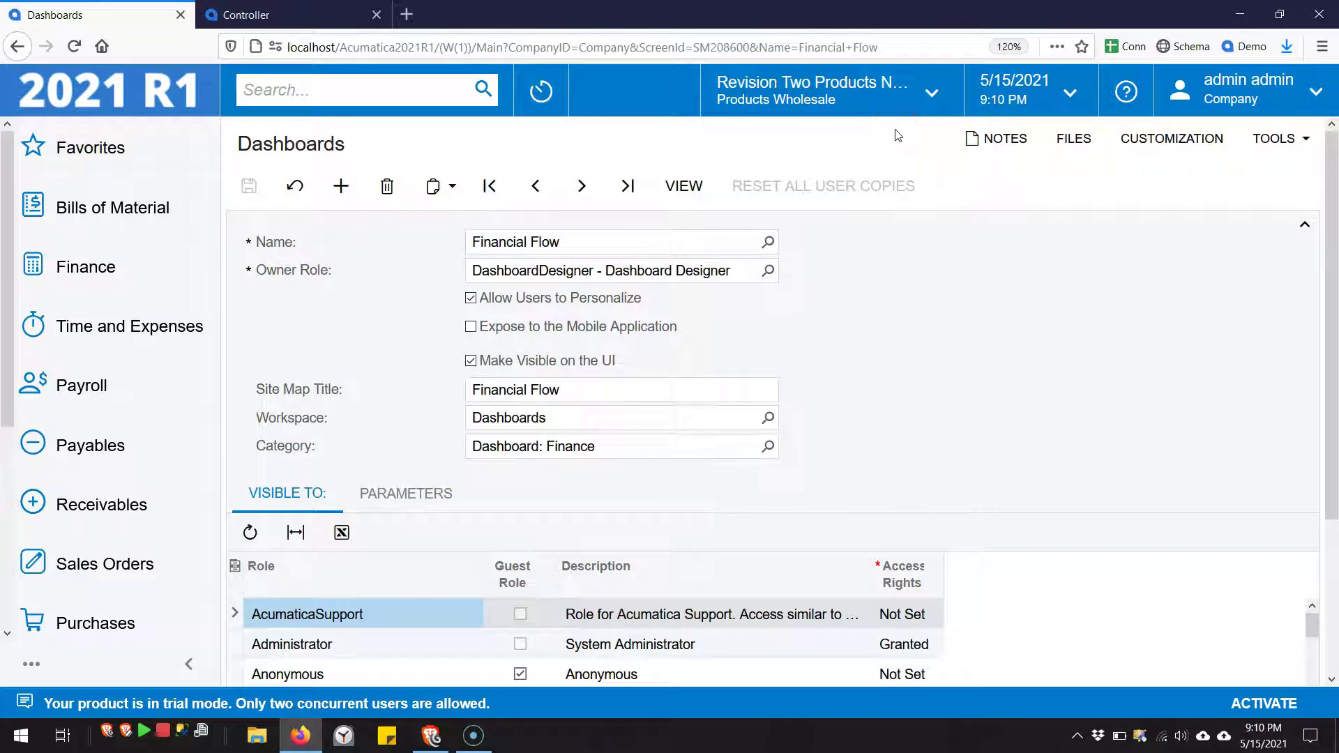
pyautogui.click(438, 187)
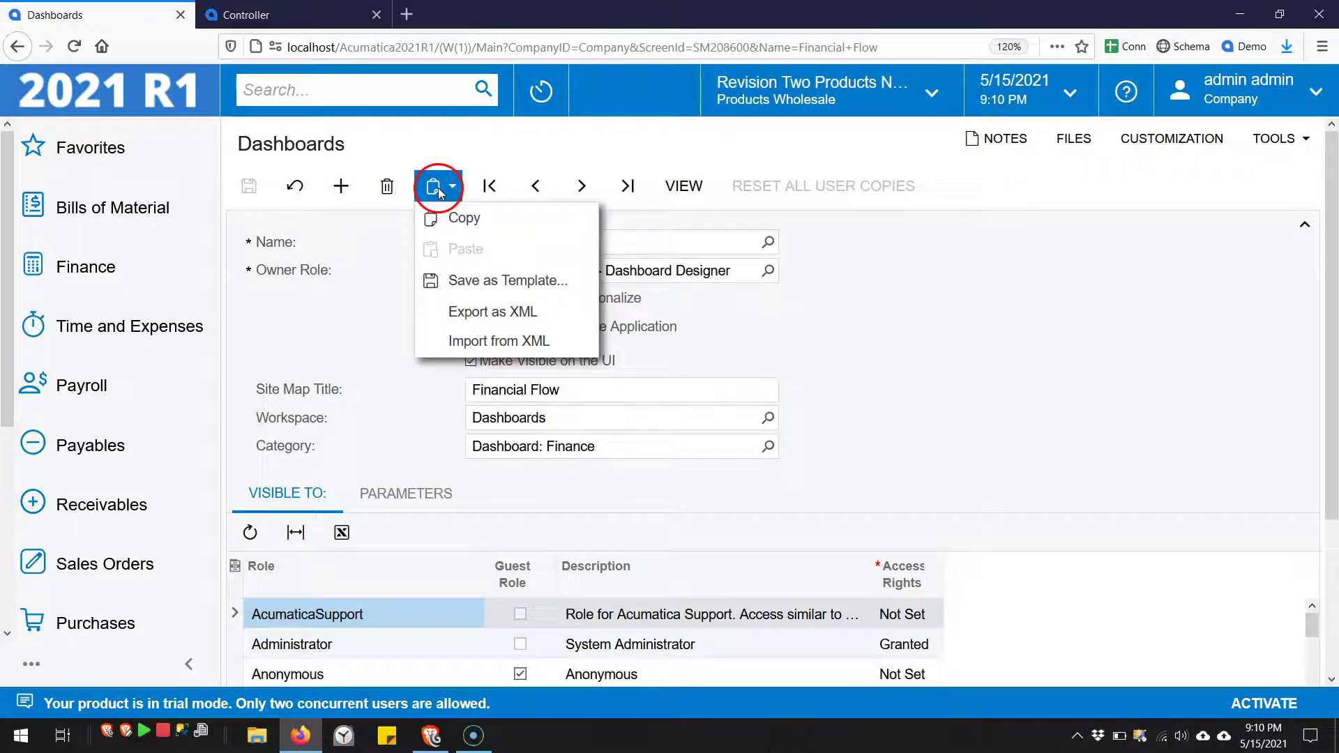
pyautogui.click(463, 312)
pyautogui.click(585, 285)
pyautogui.click(785, 338)
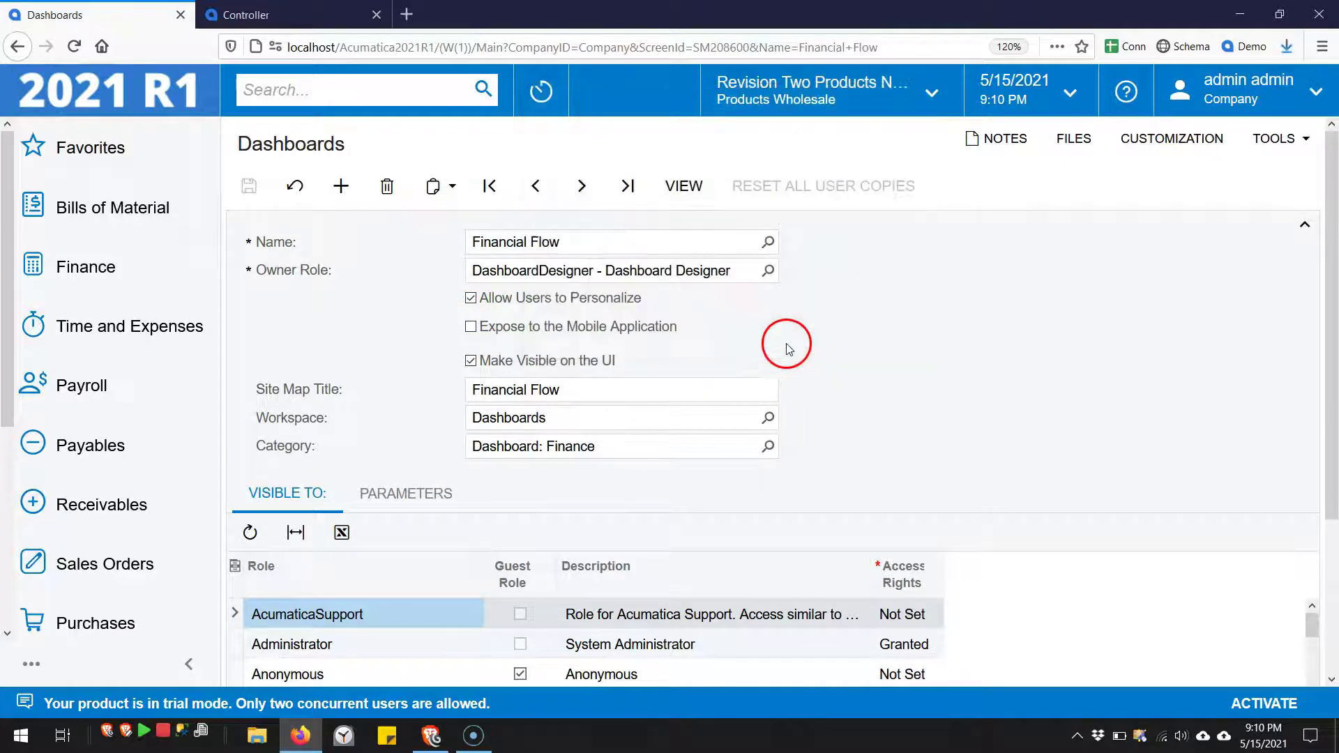
# Check the new company's available dashboards, and find and open its Dashboards configuration screen.
pyautogui.click(293, 15)
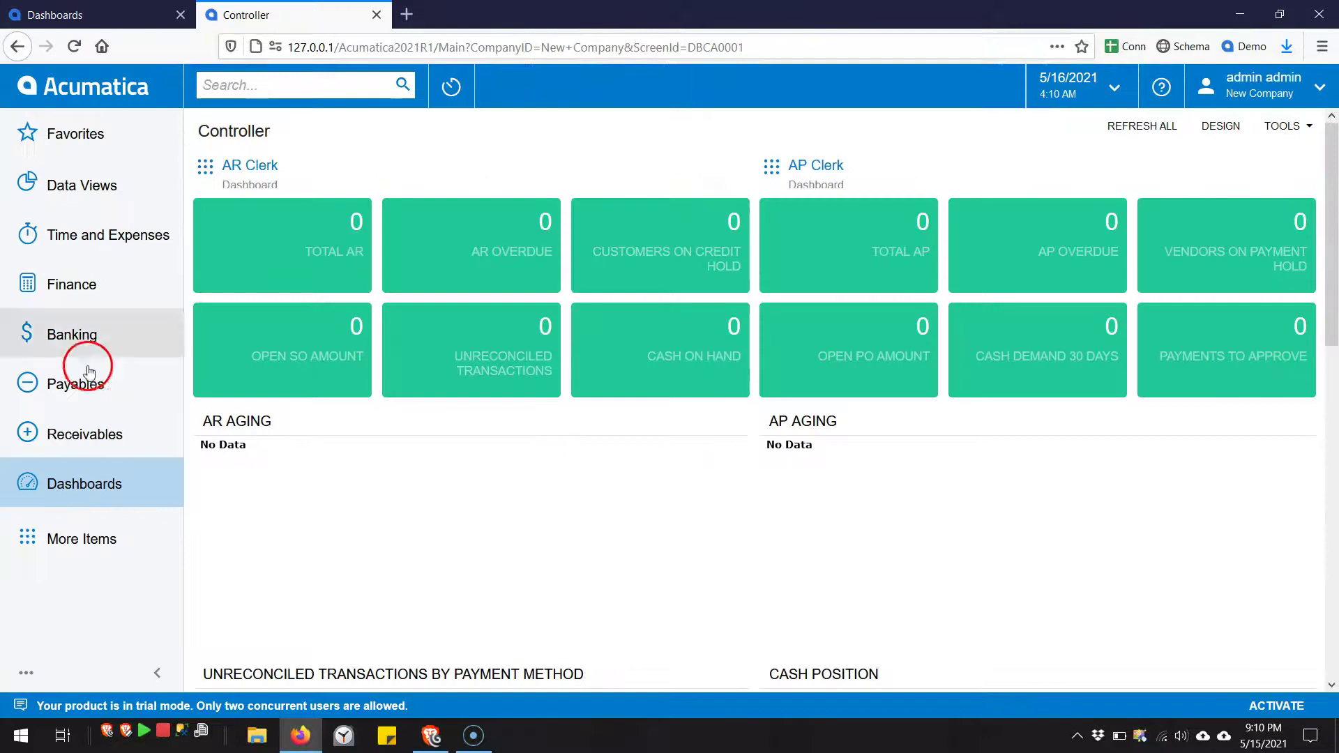
pyautogui.click(76, 507)
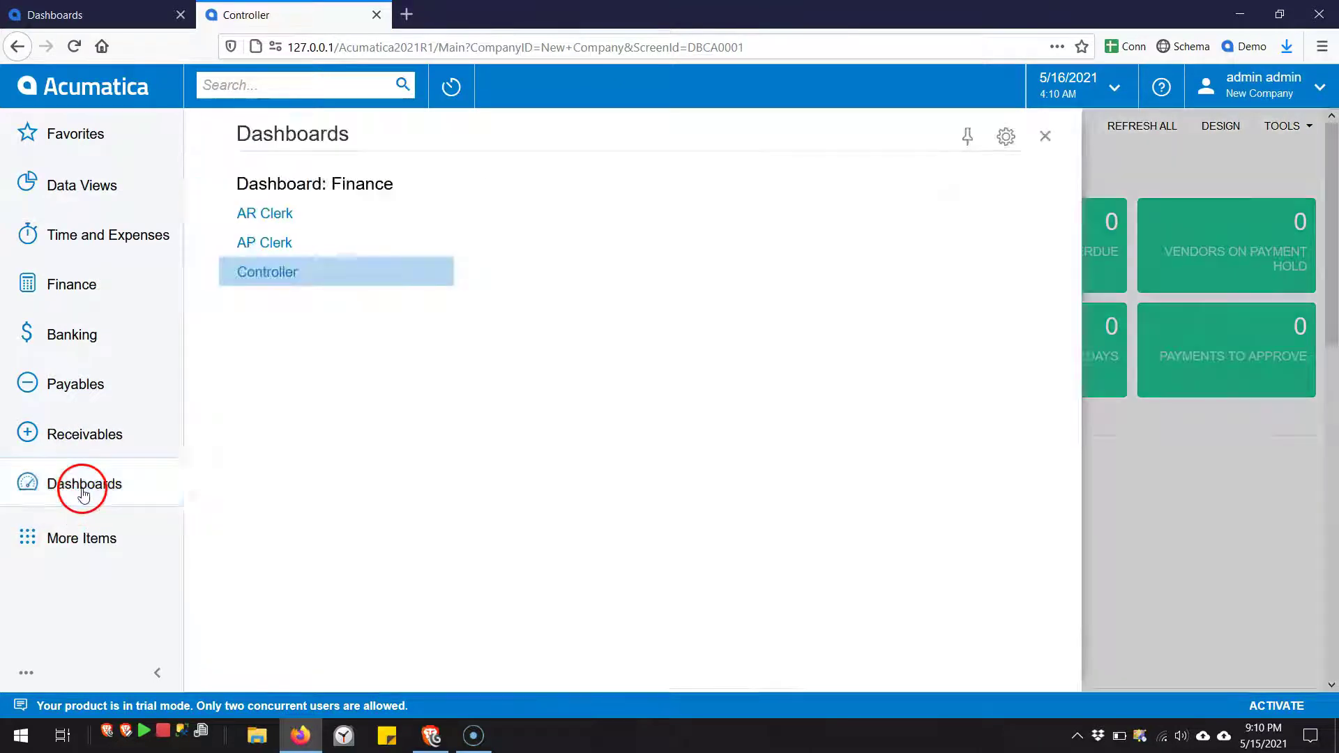
pyautogui.click(298, 90)
pyautogui.write('dashbo')
pyautogui.press('Down')
pyautogui.press('Return')
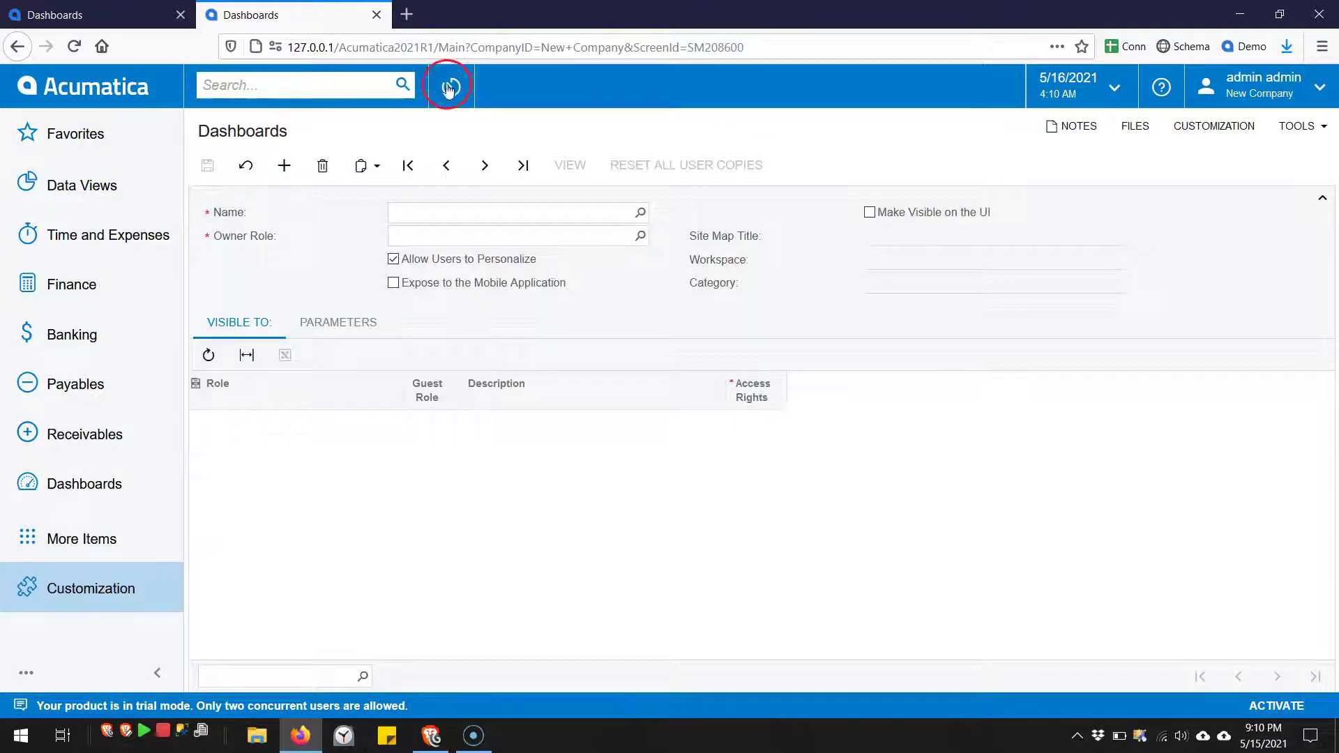
# Import Financial Flow.xml from the Desktop into the new company's Dashboards screen and view the imported dashboard.
pyautogui.click(361, 166)
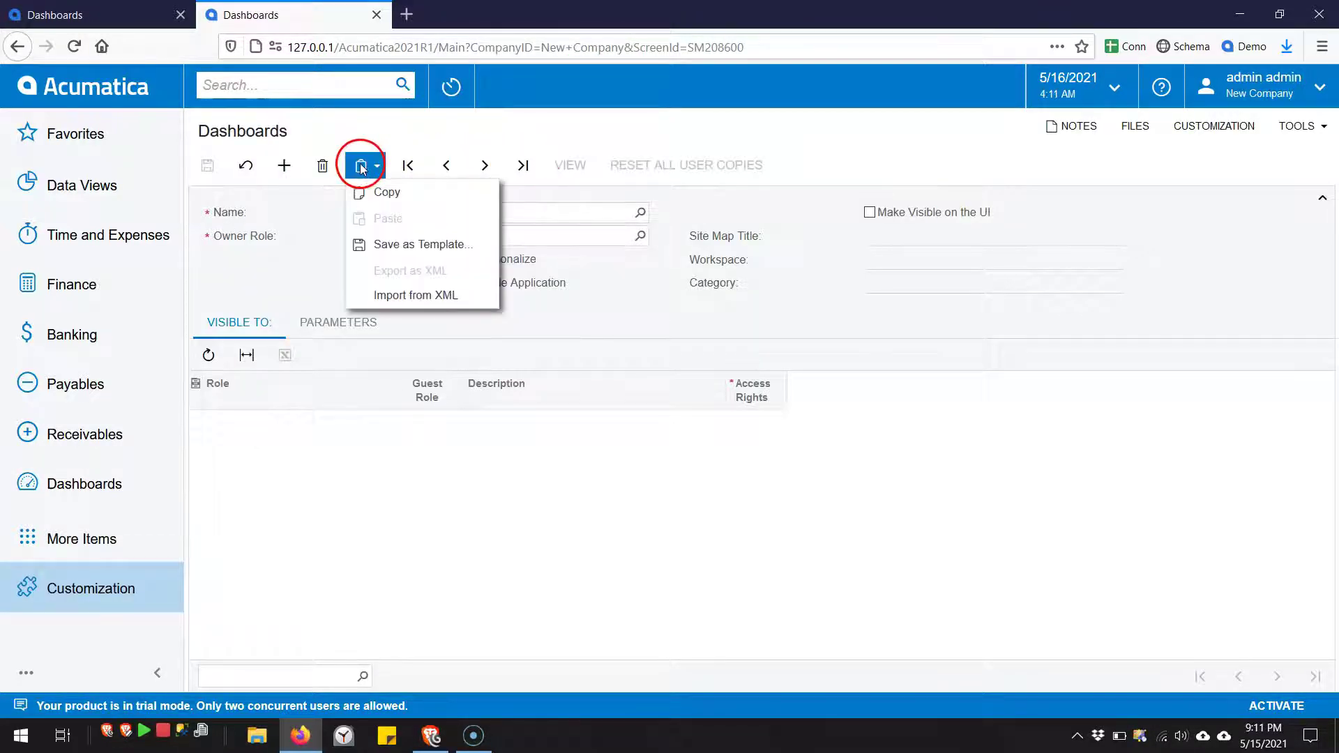
pyautogui.click(390, 295)
pyautogui.click(680, 402)
pyautogui.doubleClick(185, 128)
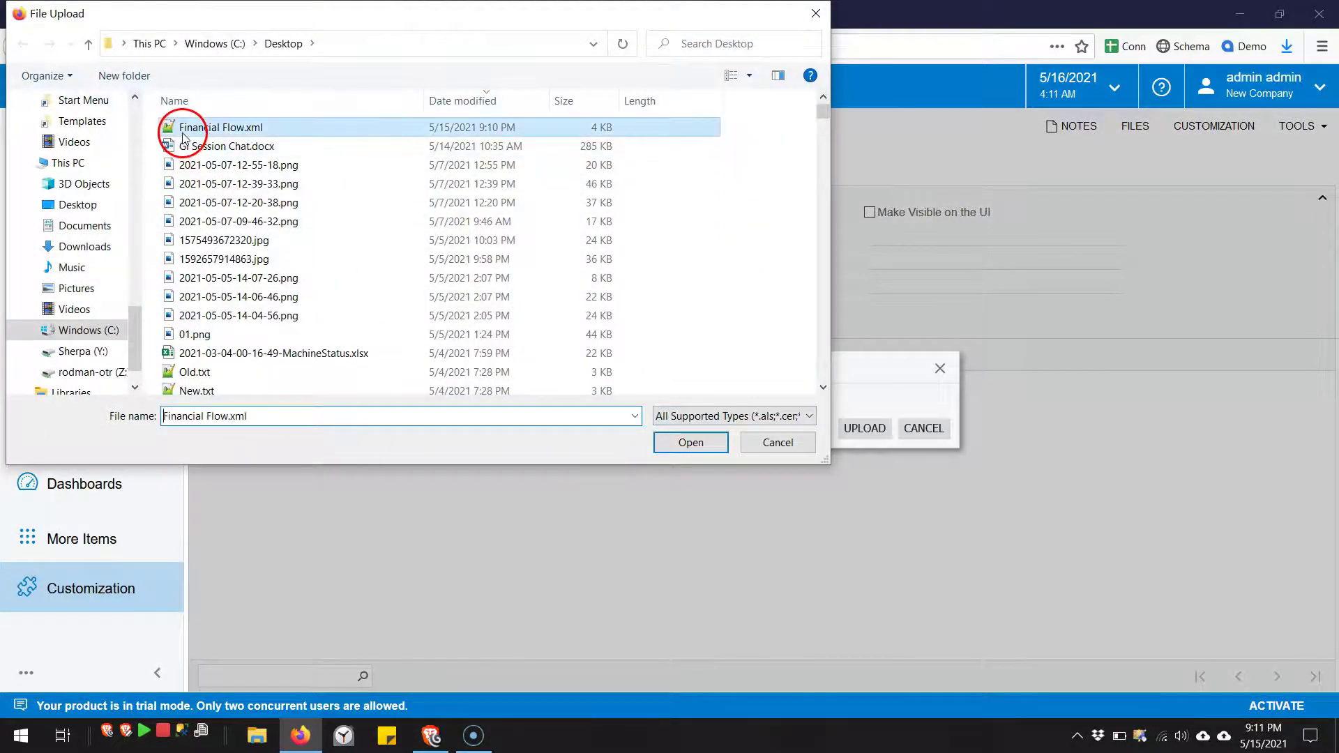
pyautogui.click(858, 428)
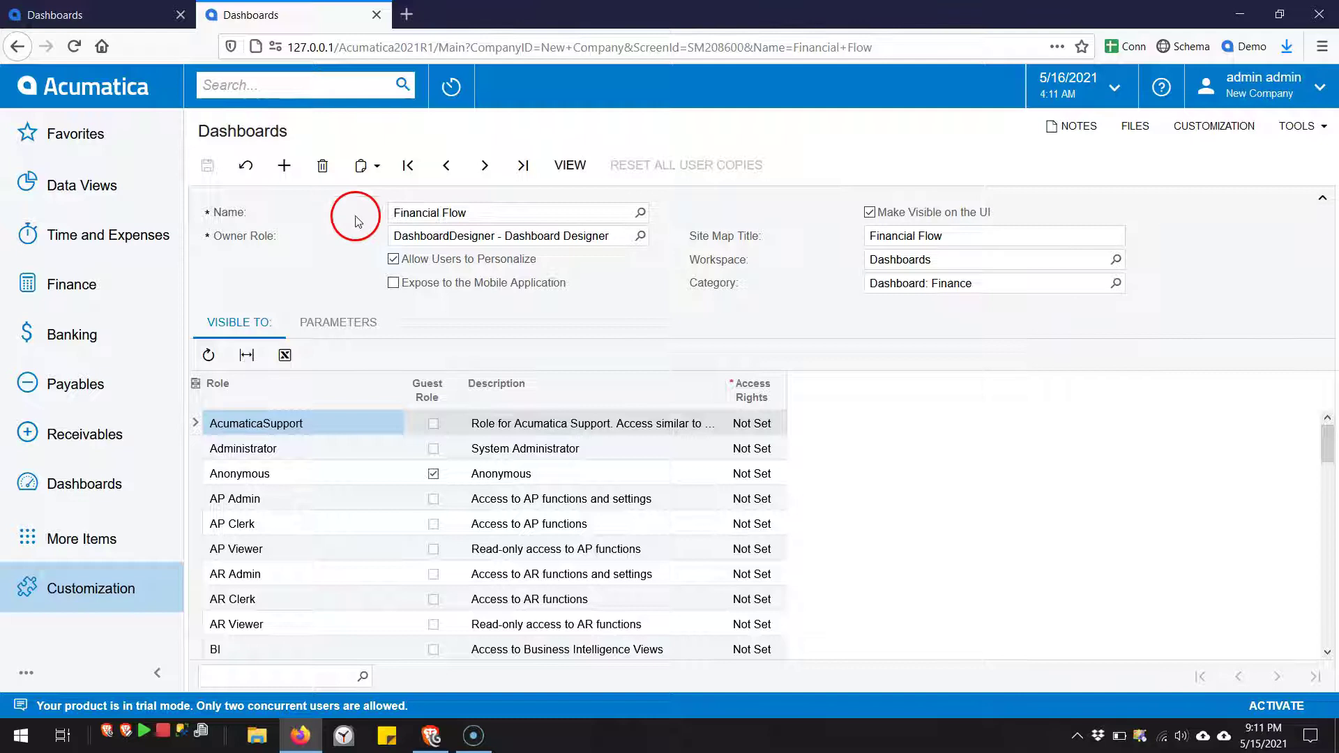
pyautogui.click(570, 165)
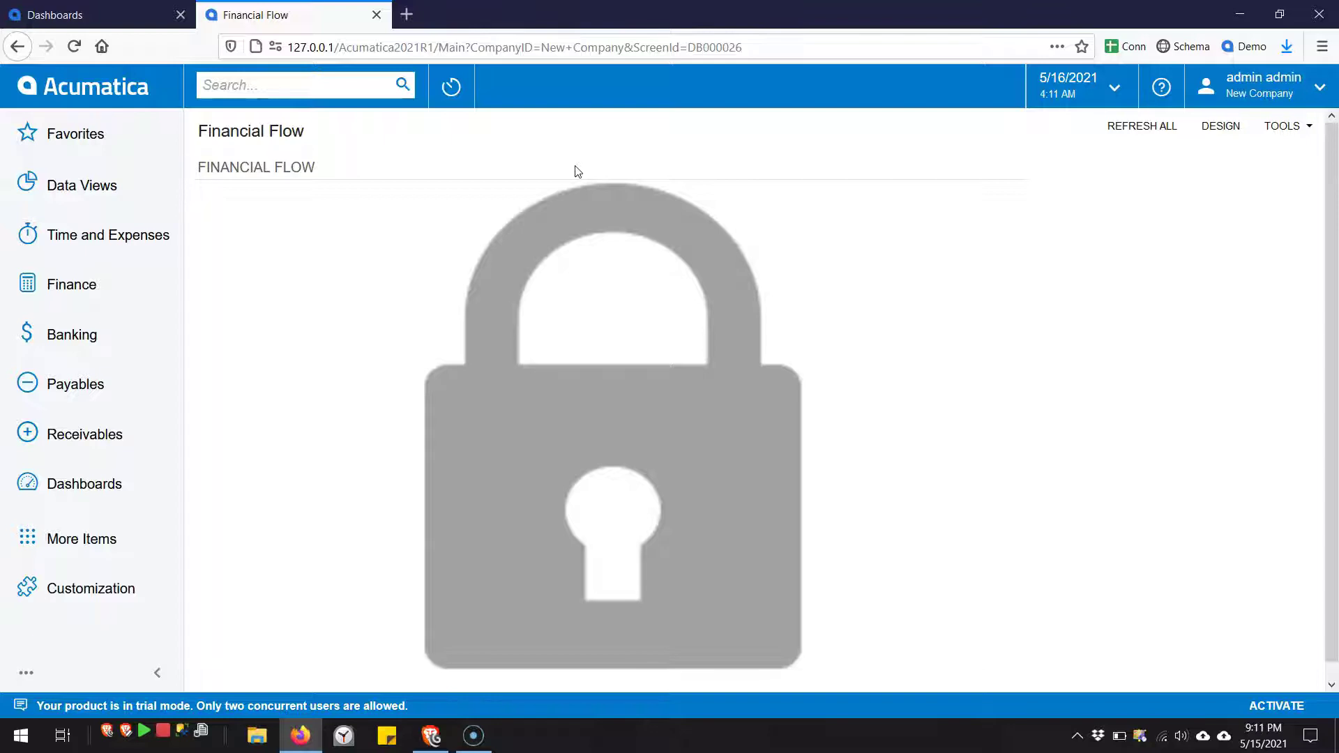
# View the demo company's Financial Flow dashboard and inspect its widget's Wiki Article setting and article tree without changing anything.
pyautogui.click(91, 15)
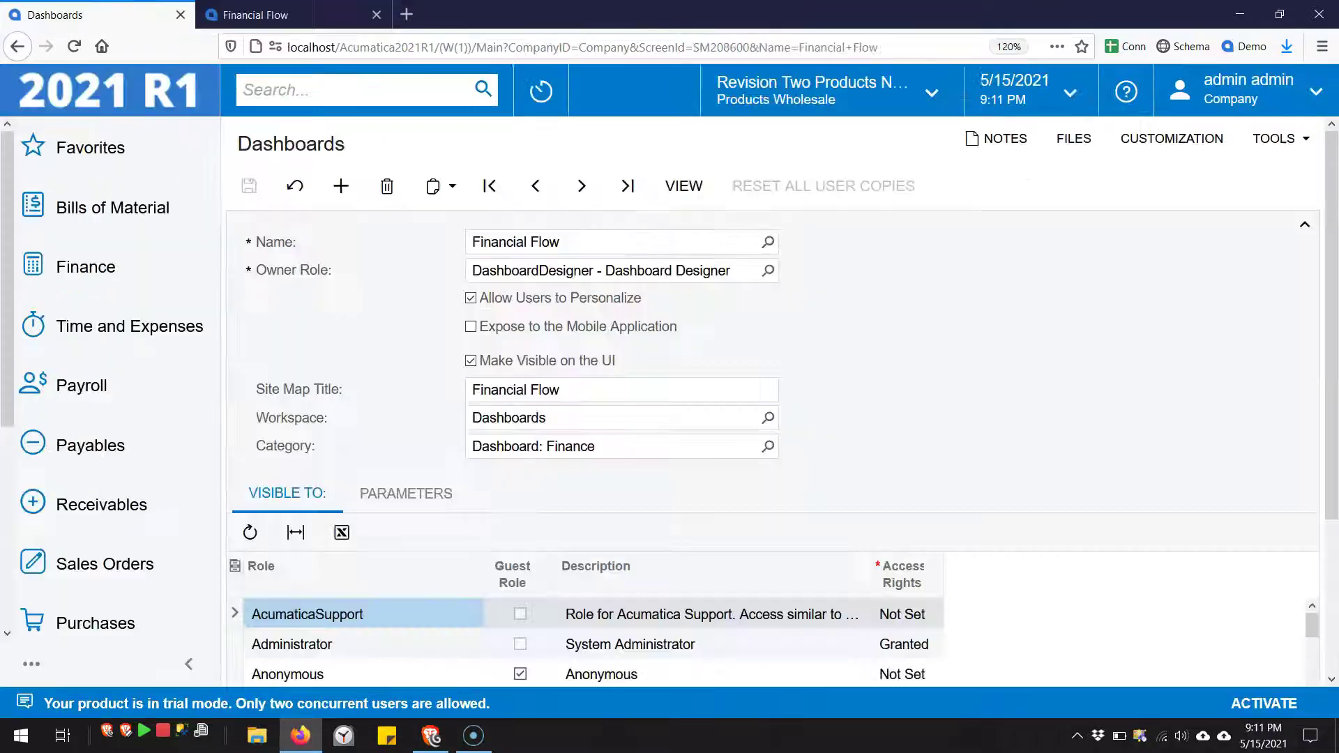
pyautogui.click(683, 185)
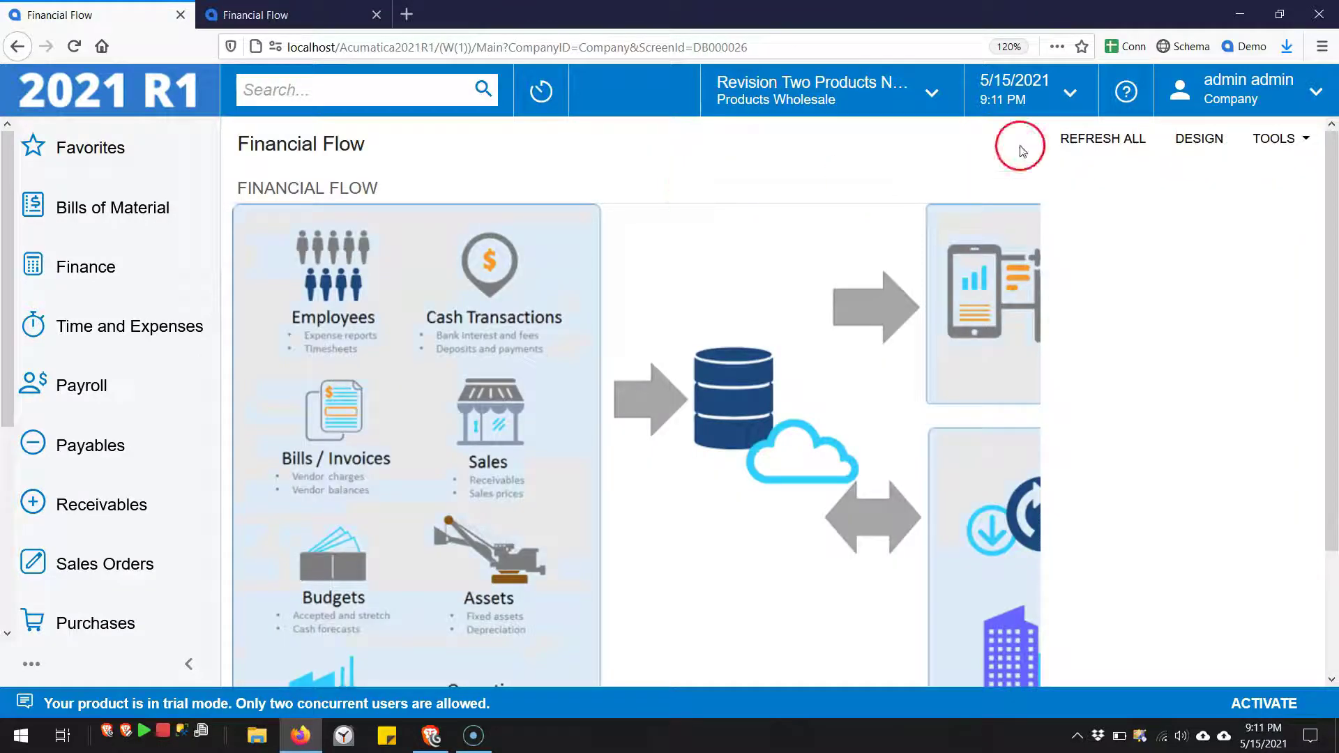
pyautogui.click(1182, 144)
pyautogui.click(971, 183)
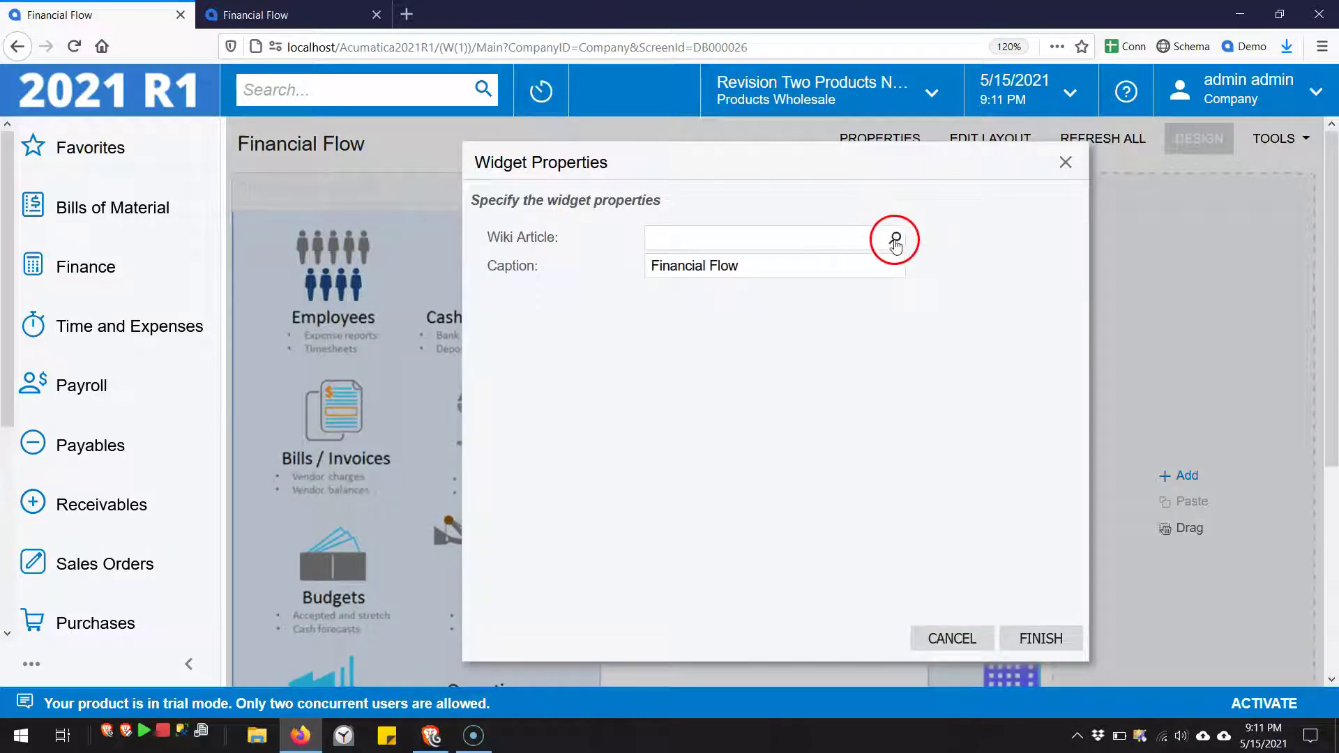
pyautogui.click(894, 238)
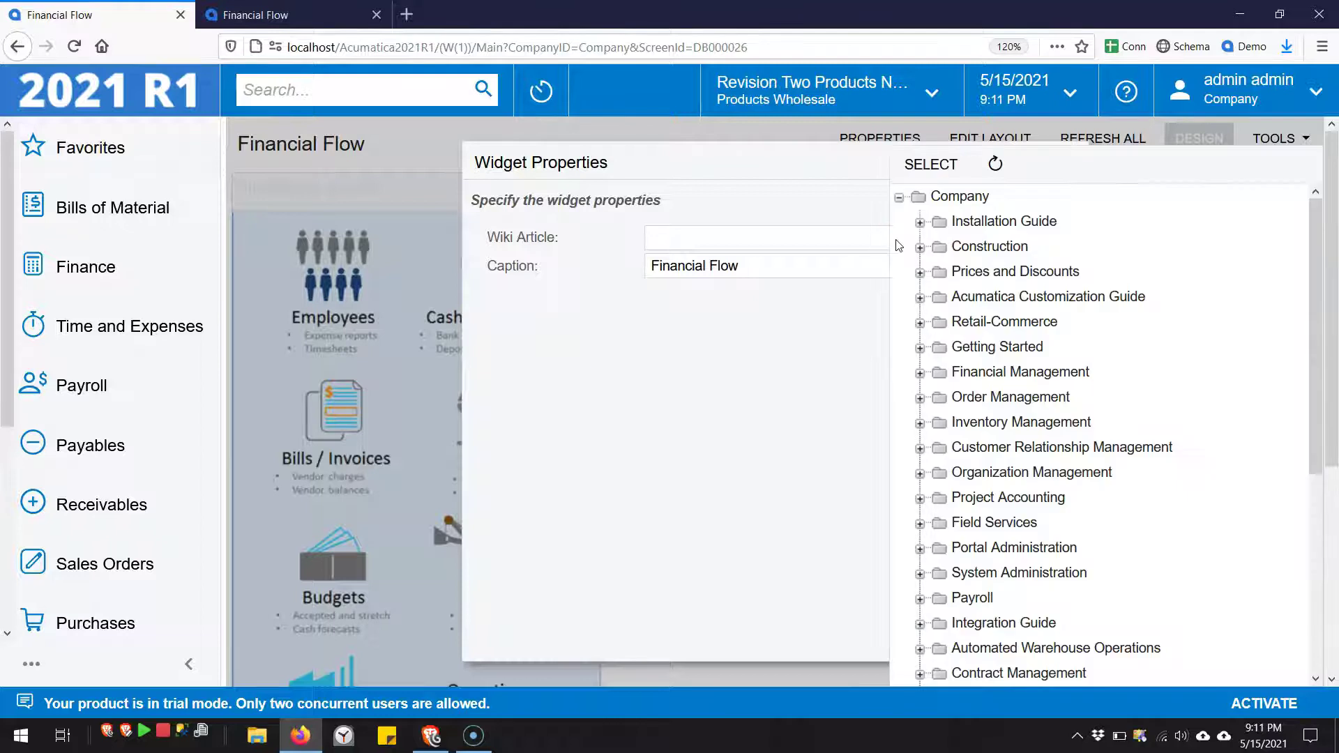
pyautogui.click(837, 344)
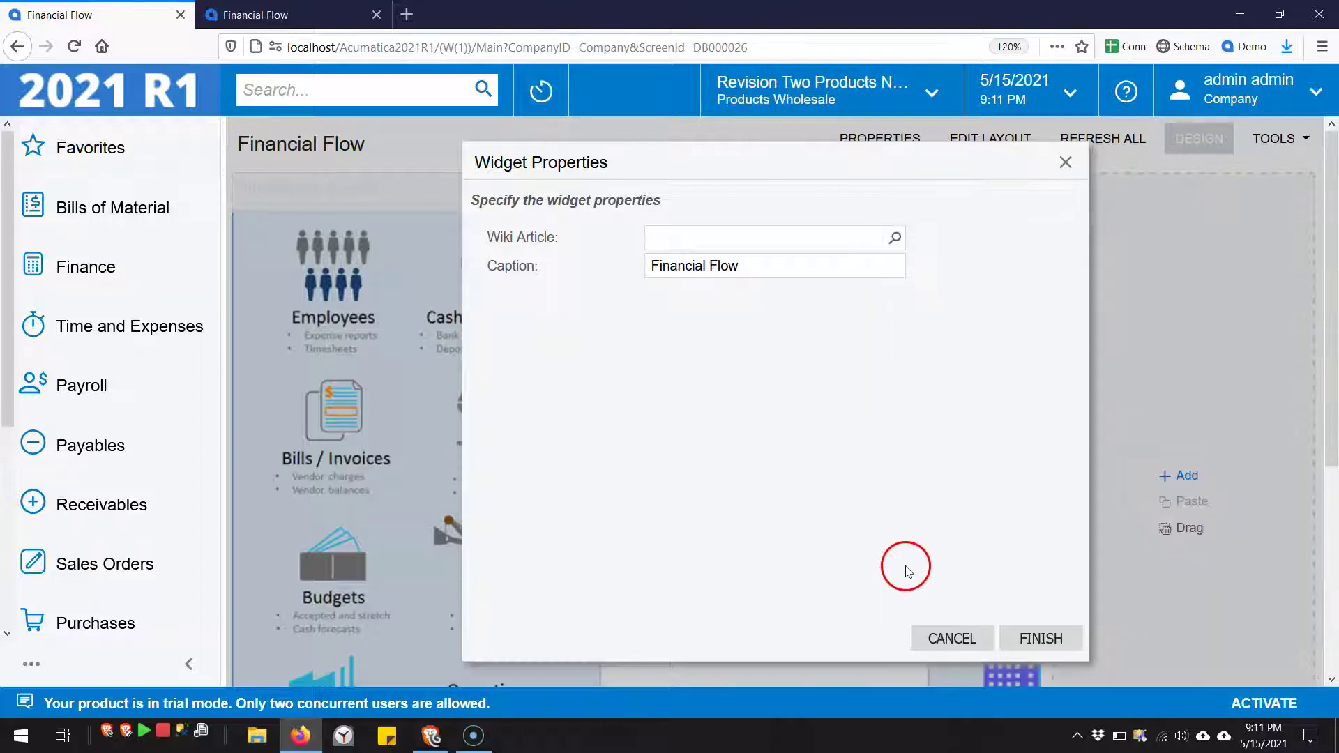
pyautogui.click(936, 640)
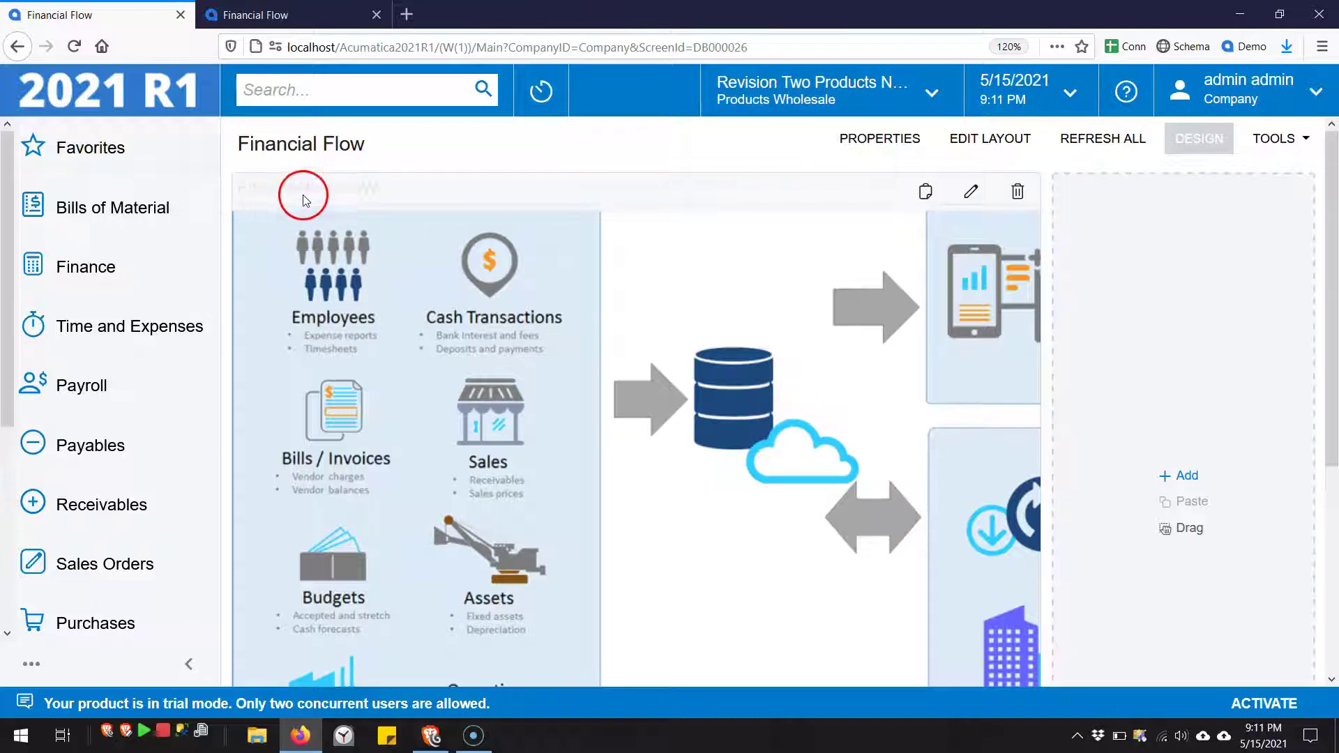
pyautogui.click(1214, 140)
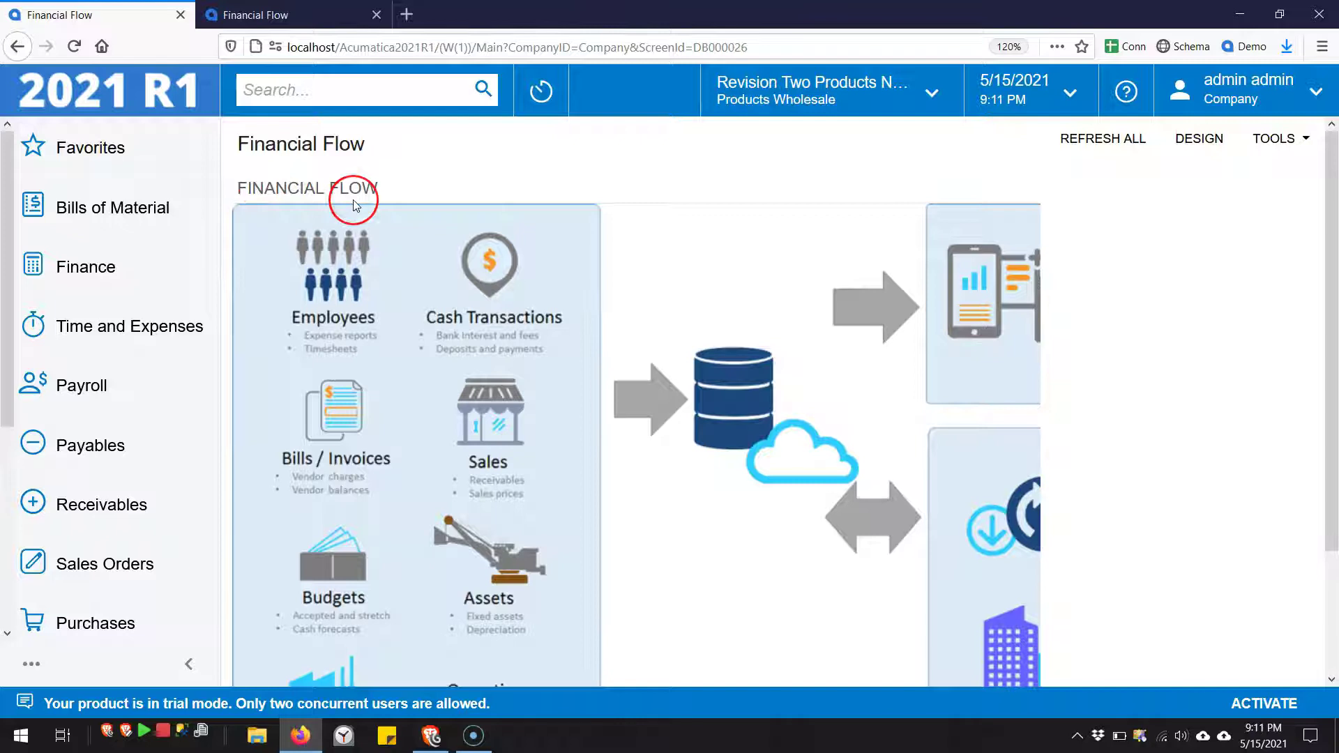
# Look up the wiki screens in the demo company, open Wiki in a new browser tab, and switch that tab to Wikis.
pyautogui.click(365, 96)
pyautogui.write('wiki')
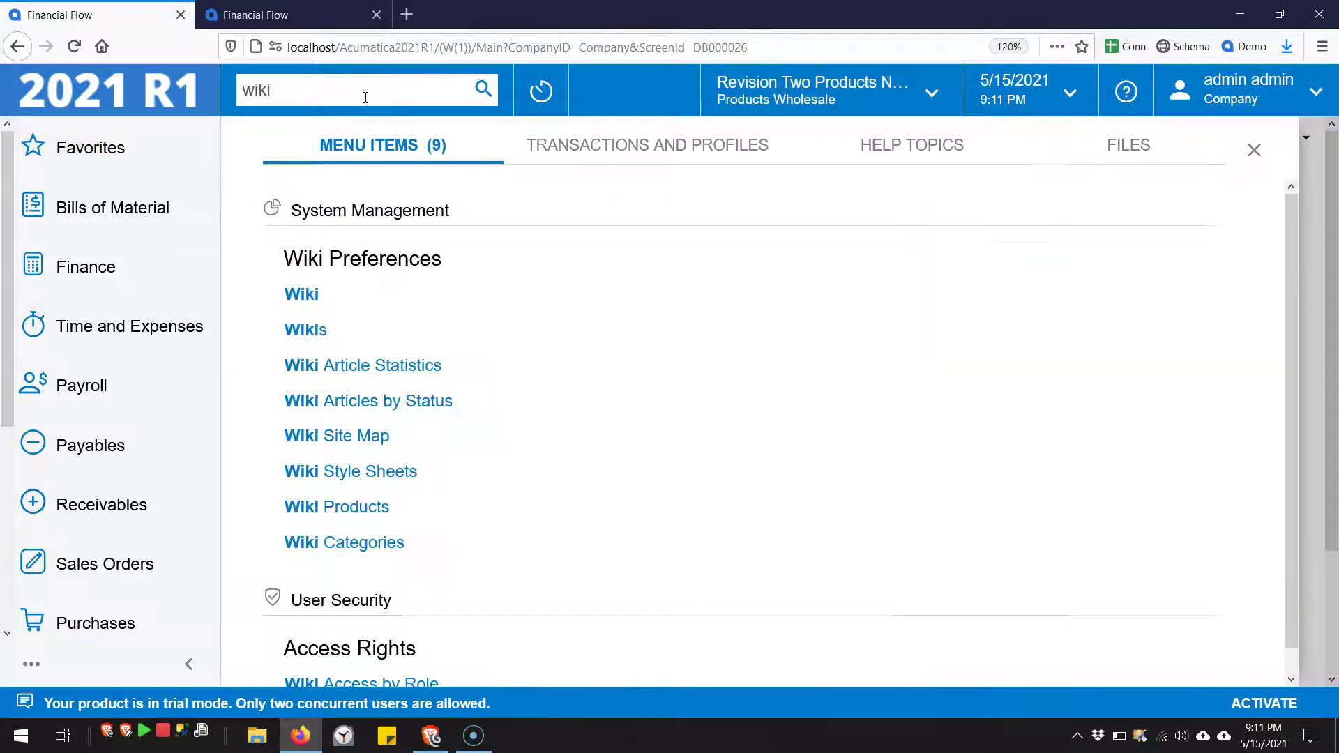
pyautogui.click(330, 296)
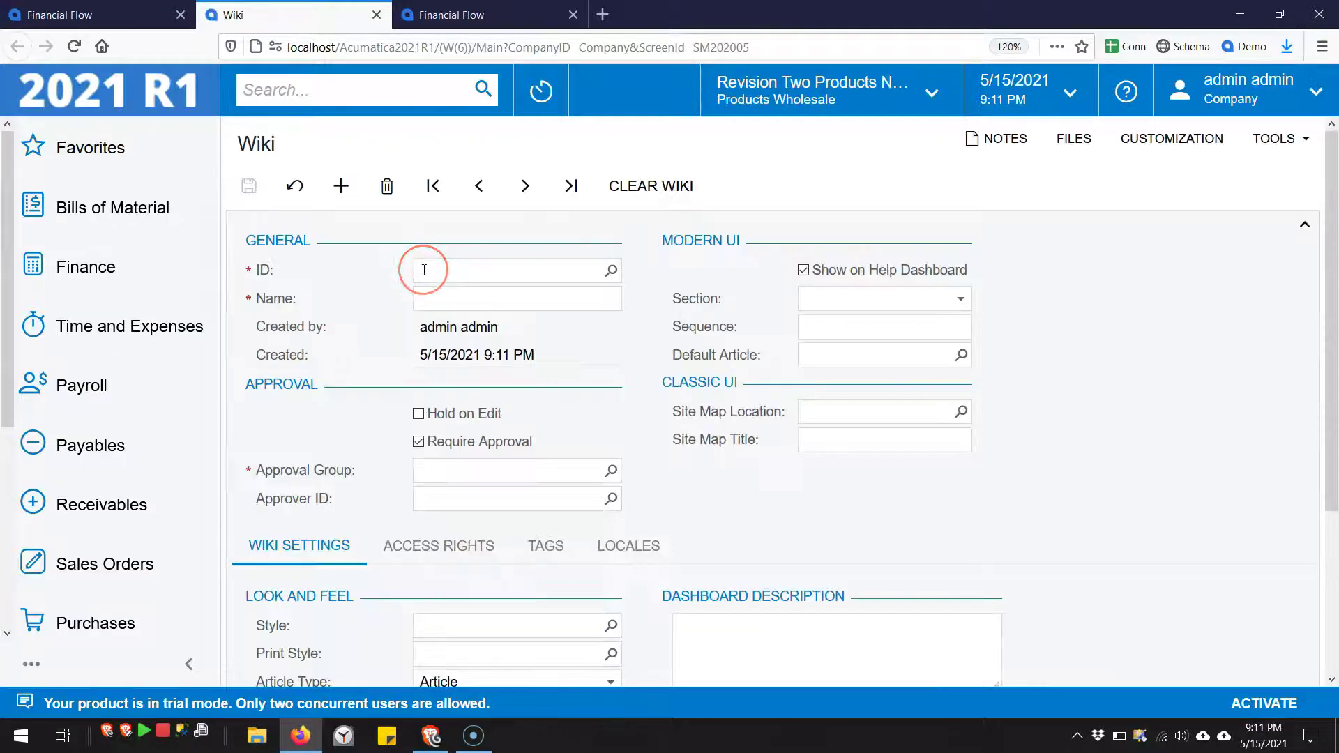
pyautogui.click(372, 93)
pyautogui.write('wikis')
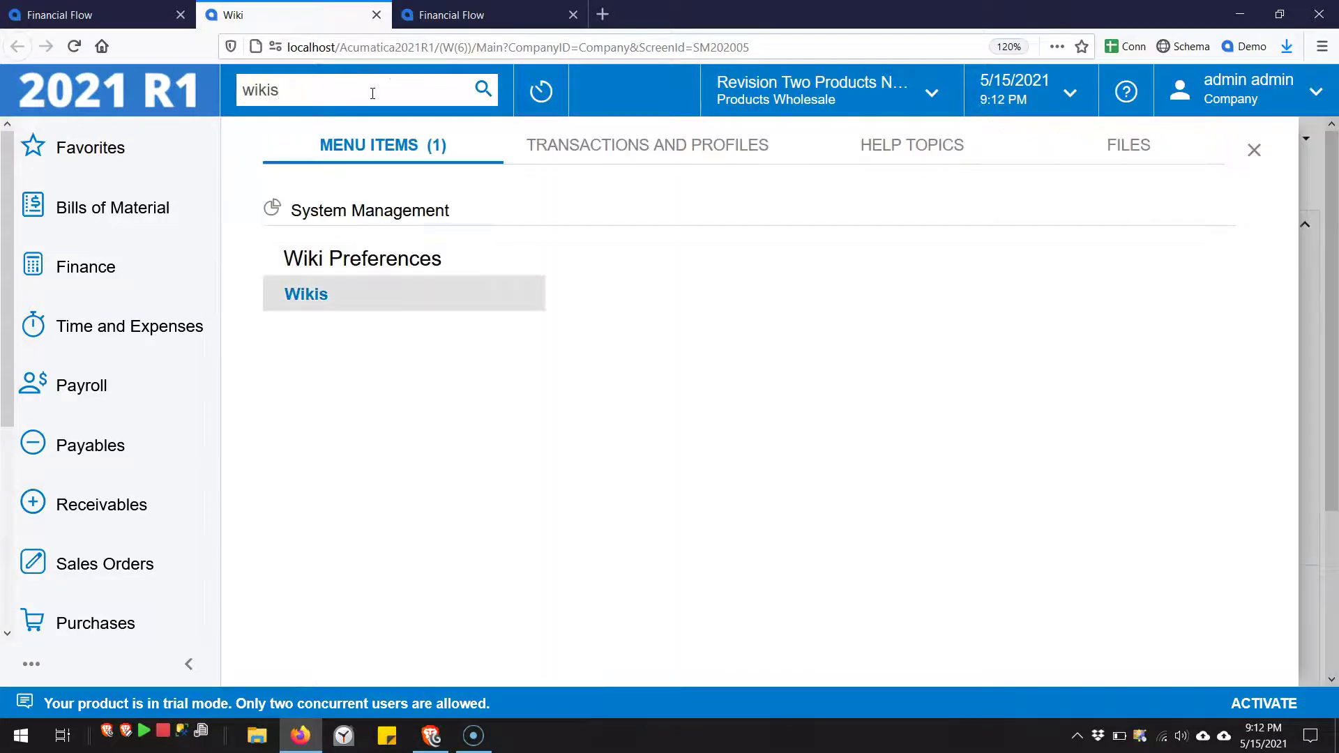
pyautogui.press('Return')
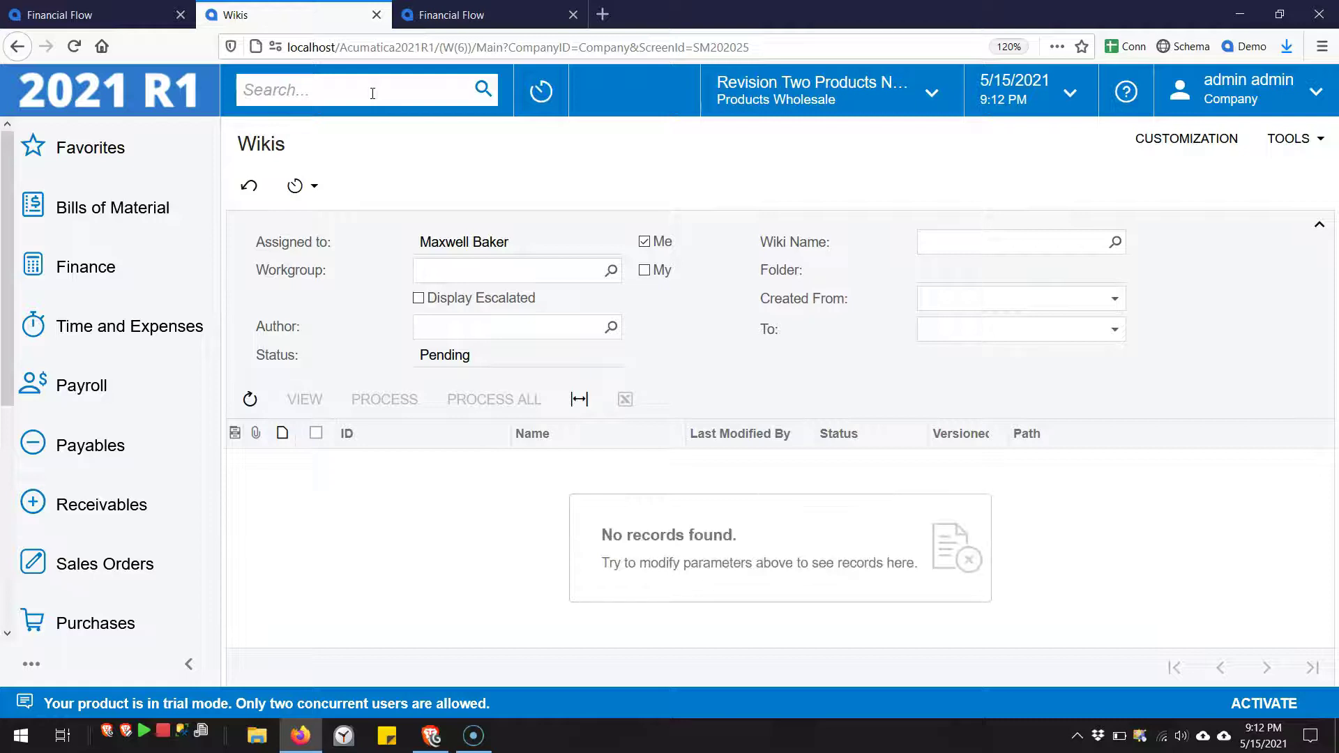
# Filter the demo company's Wikis list to Published articles of any assignee whose name contains "financial flow".
pyautogui.click(647, 242)
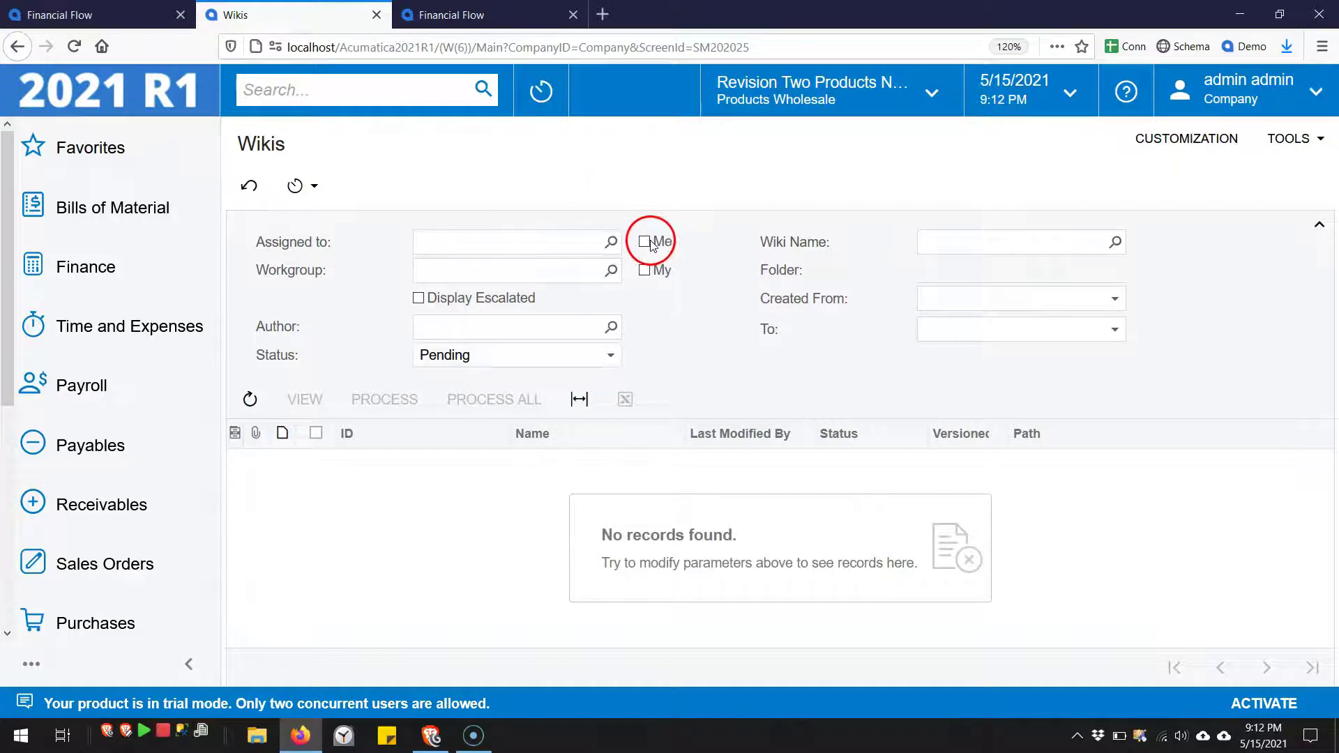
pyautogui.click(578, 353)
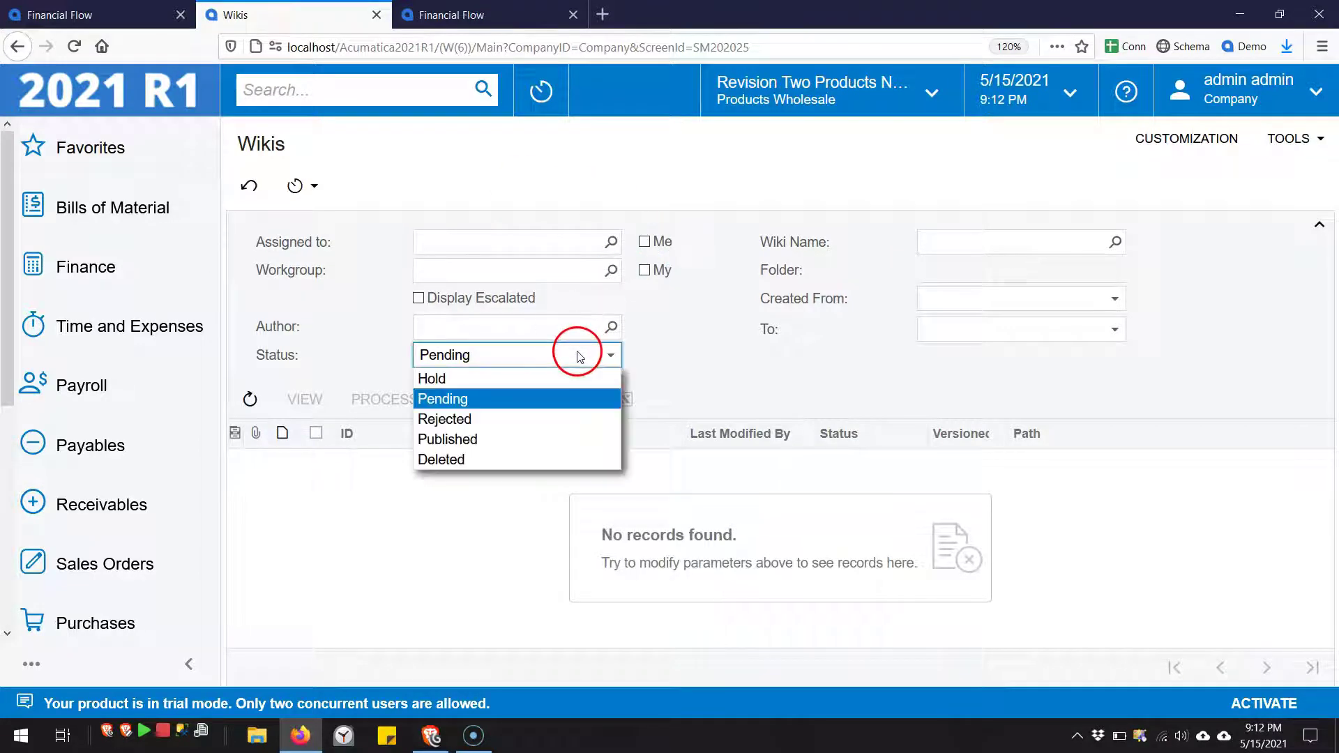
pyautogui.click(510, 439)
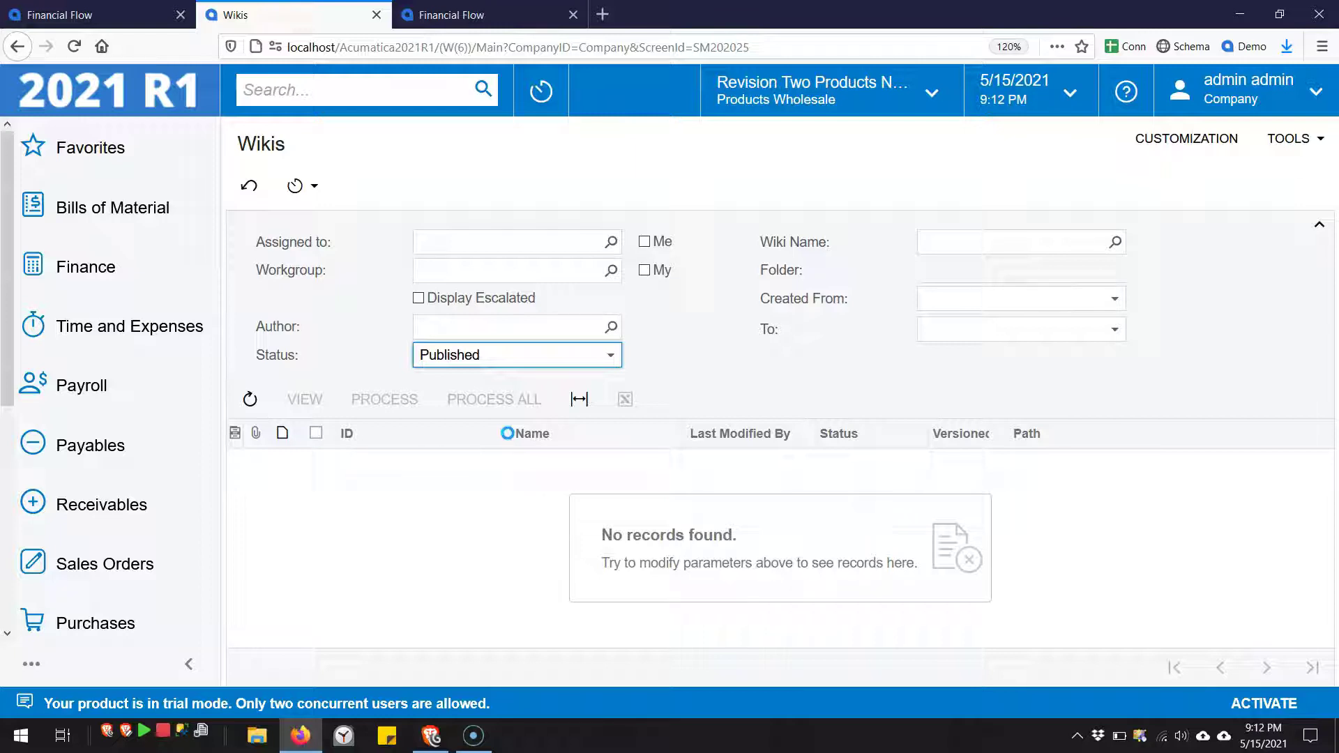
pyautogui.click(537, 434)
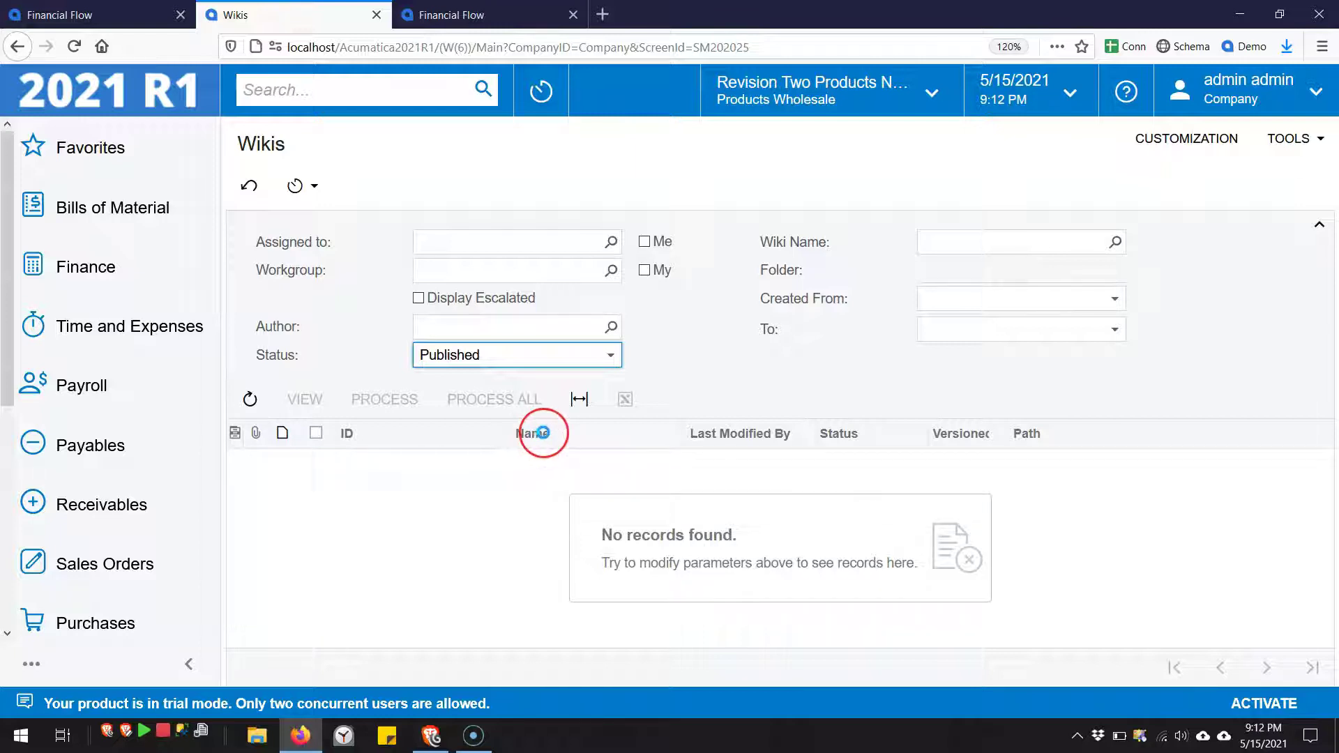
pyautogui.click(544, 434)
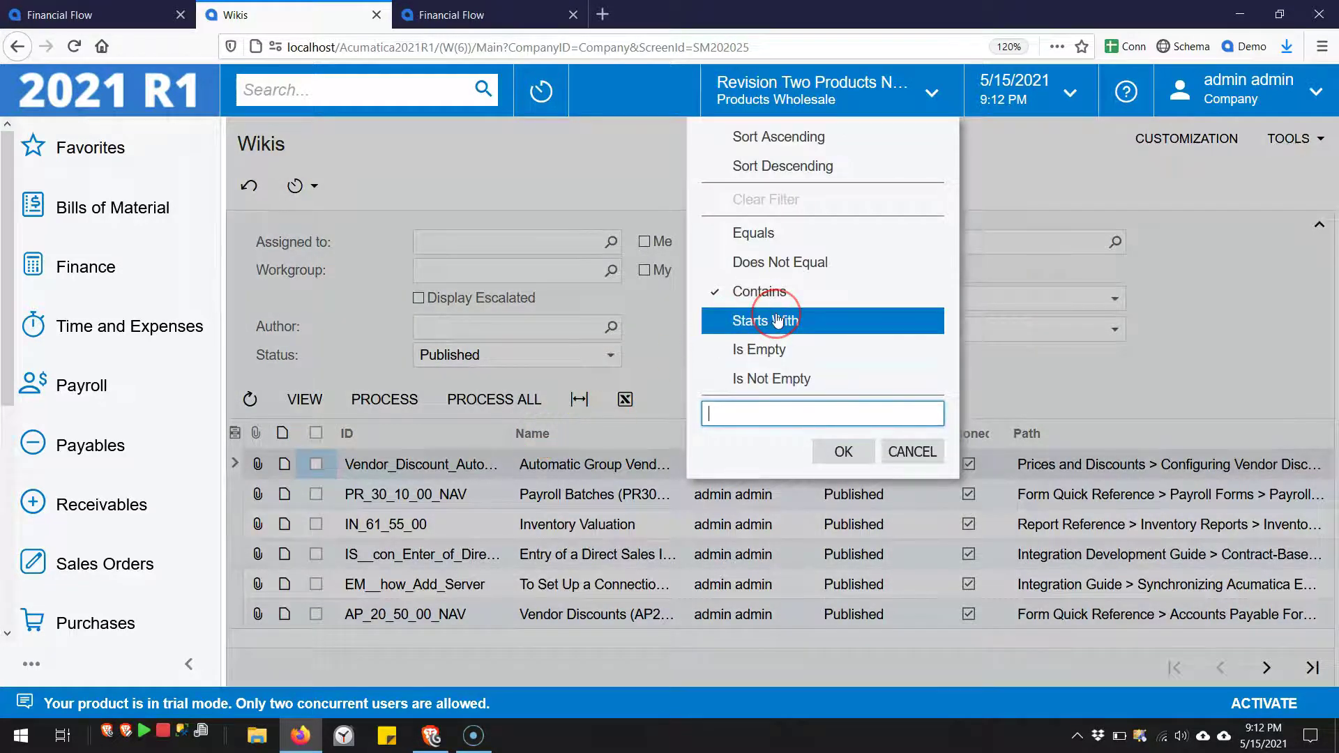
pyautogui.write('financial flow')
pyautogui.click(778, 321)
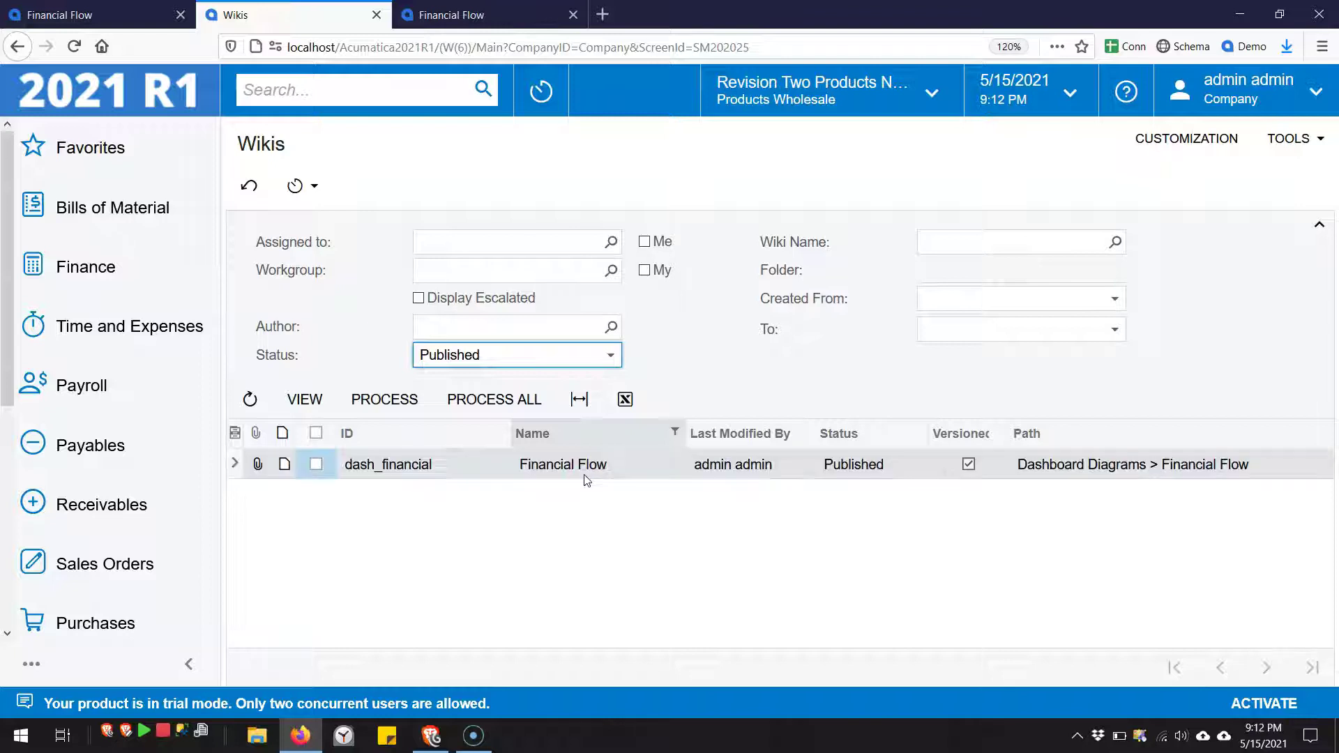
# View the Financial Flow wiki article, open it for editing and look through its HTML content.
pyautogui.click(568, 468)
pyautogui.click(302, 406)
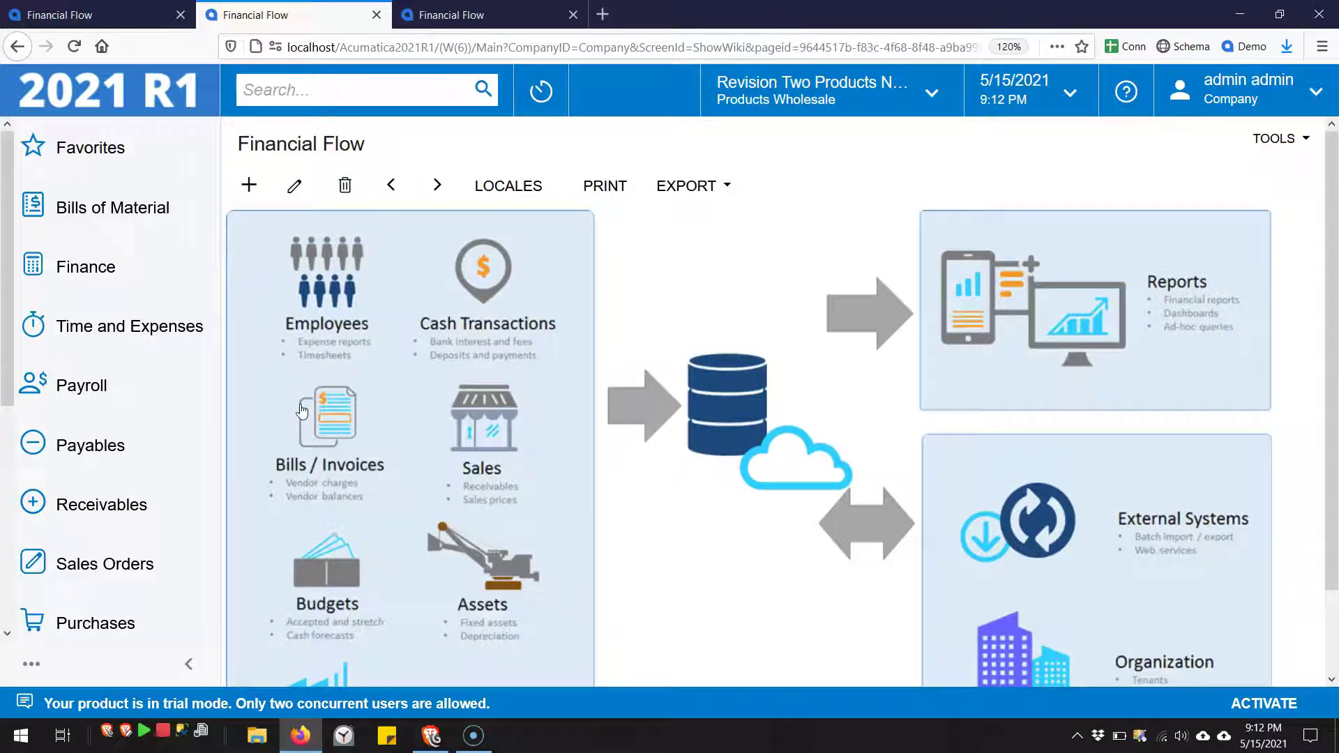
pyautogui.click(298, 196)
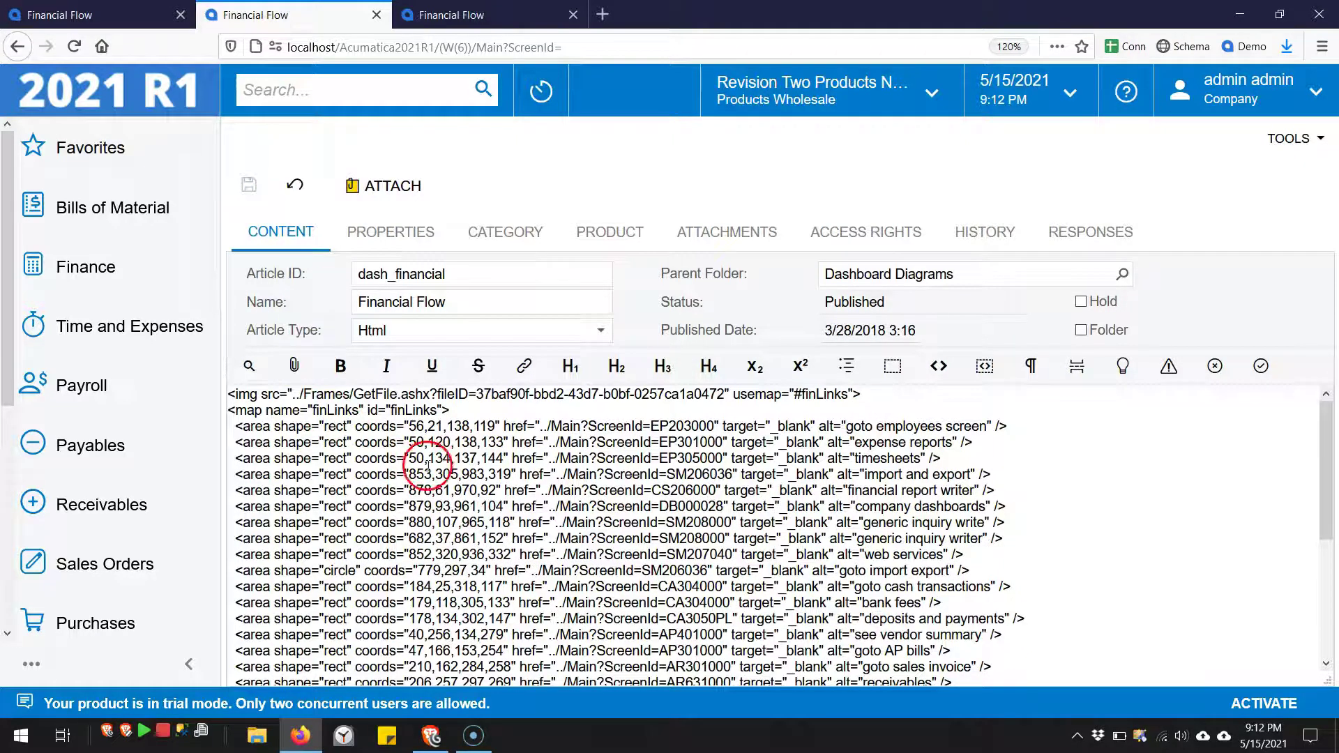
pyautogui.click(304, 418)
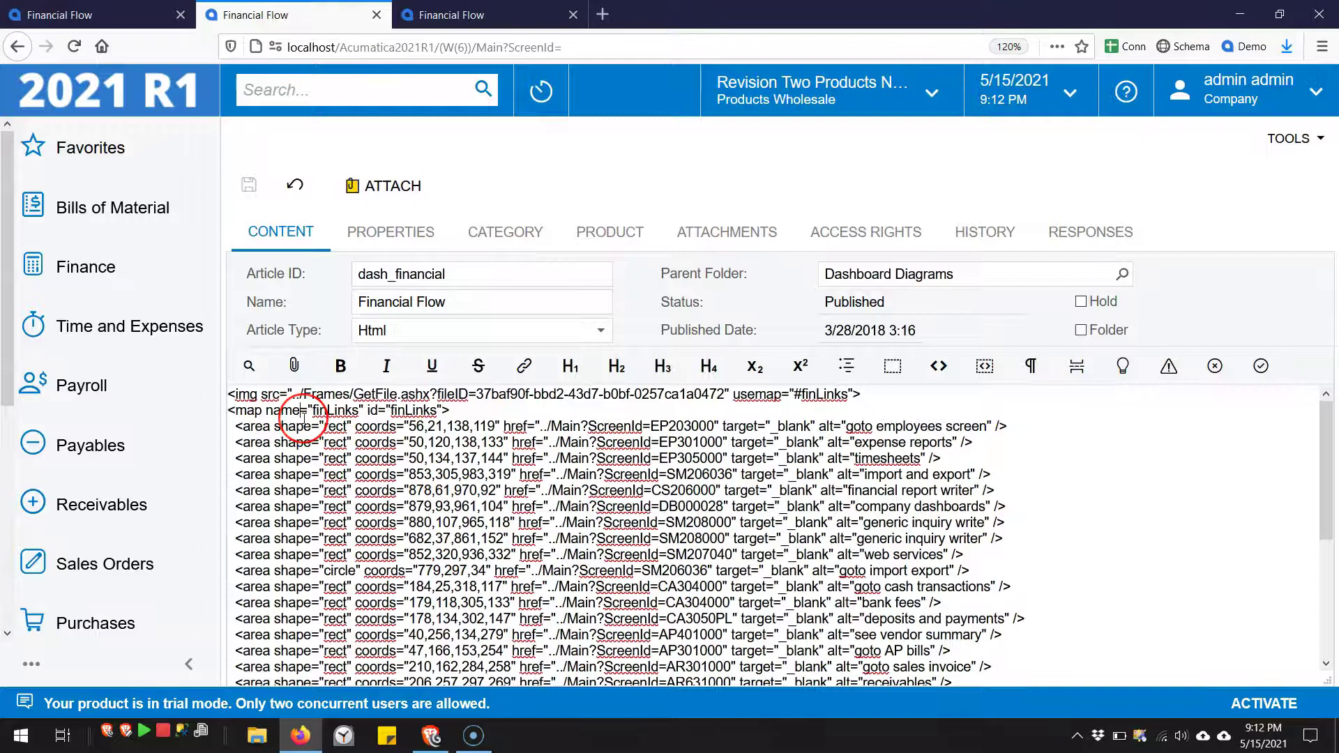
pyautogui.scroll(-4, 304, 418)
pyautogui.scroll(1, 304, 418)
pyautogui.scroll(3, 304, 418)
# Examine the article's image source and the first area tag's shape, coordinates, link address and alt text.
pyautogui.moveTo(298, 394); pyautogui.dragTo(728, 394)
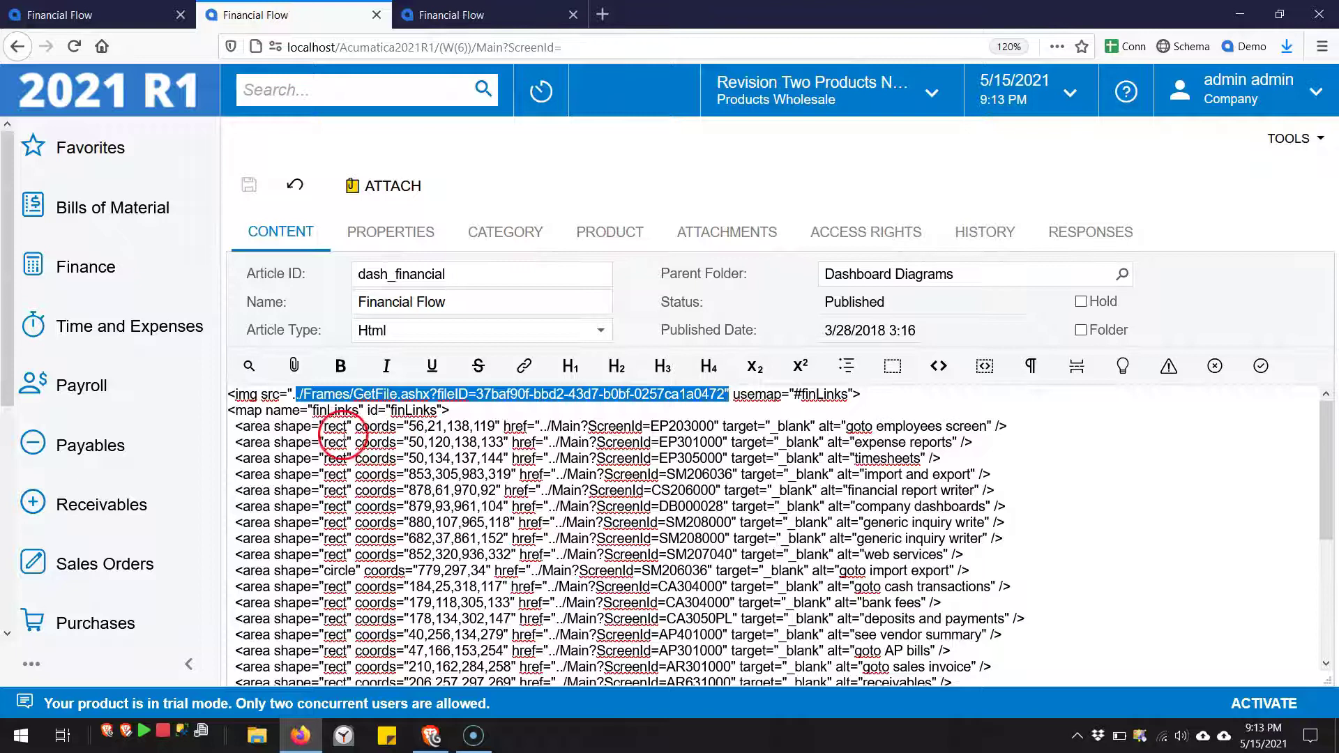
pyautogui.moveTo(320, 426); pyautogui.dragTo(500, 426)
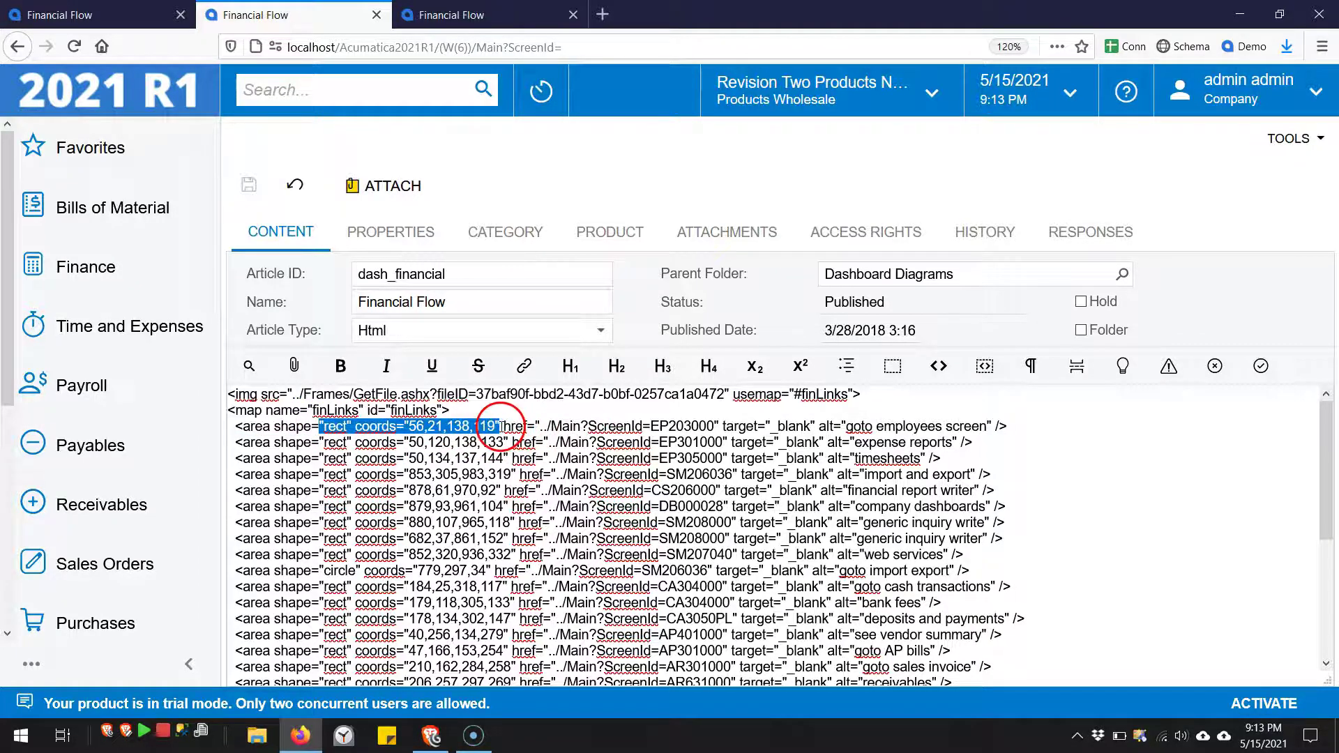
pyautogui.click(411, 426)
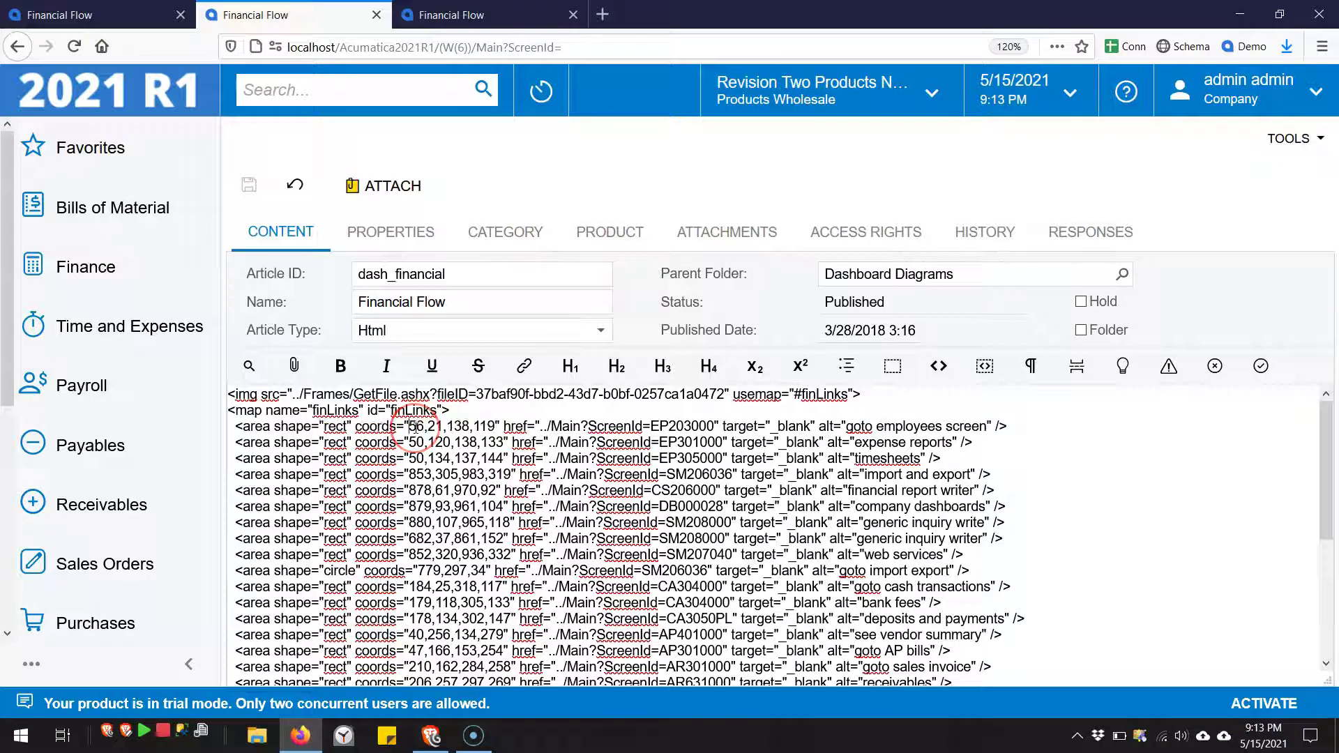
pyautogui.press('Right')
pyautogui.click(409, 425)
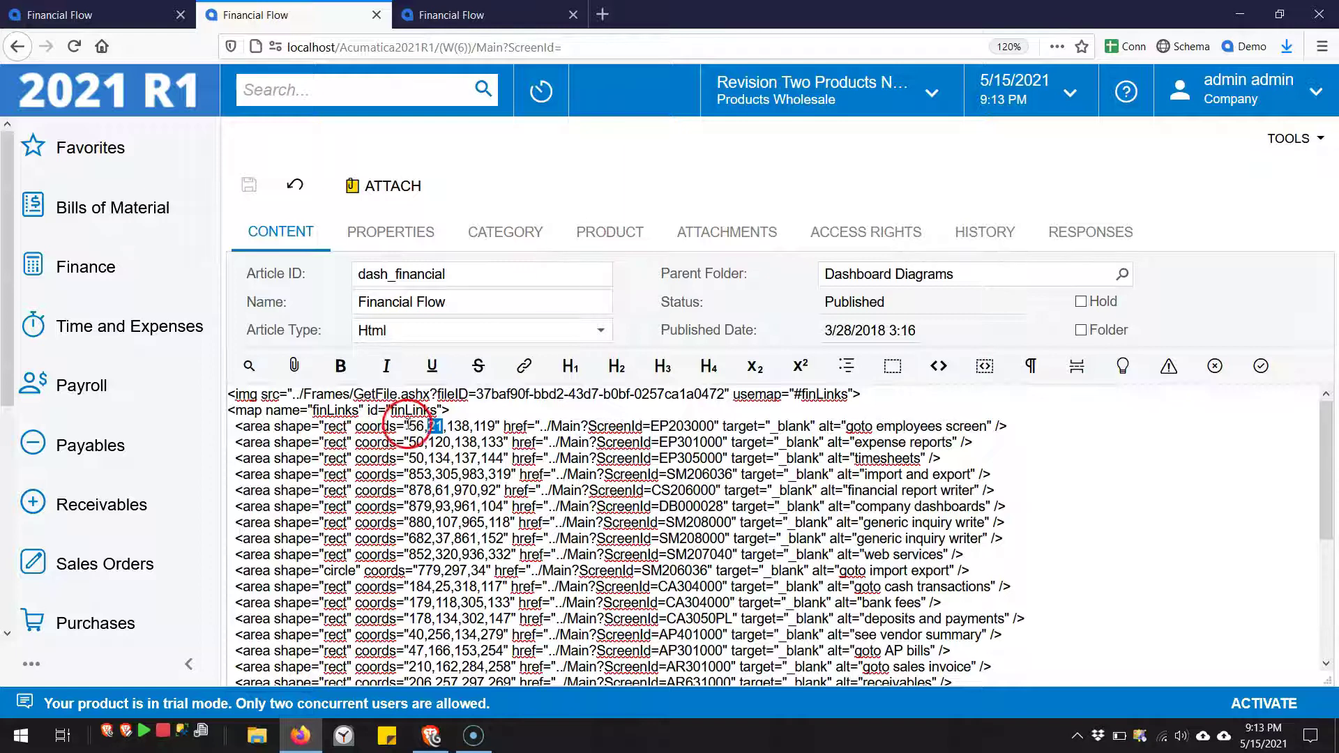
pyautogui.doubleClick(414, 425)
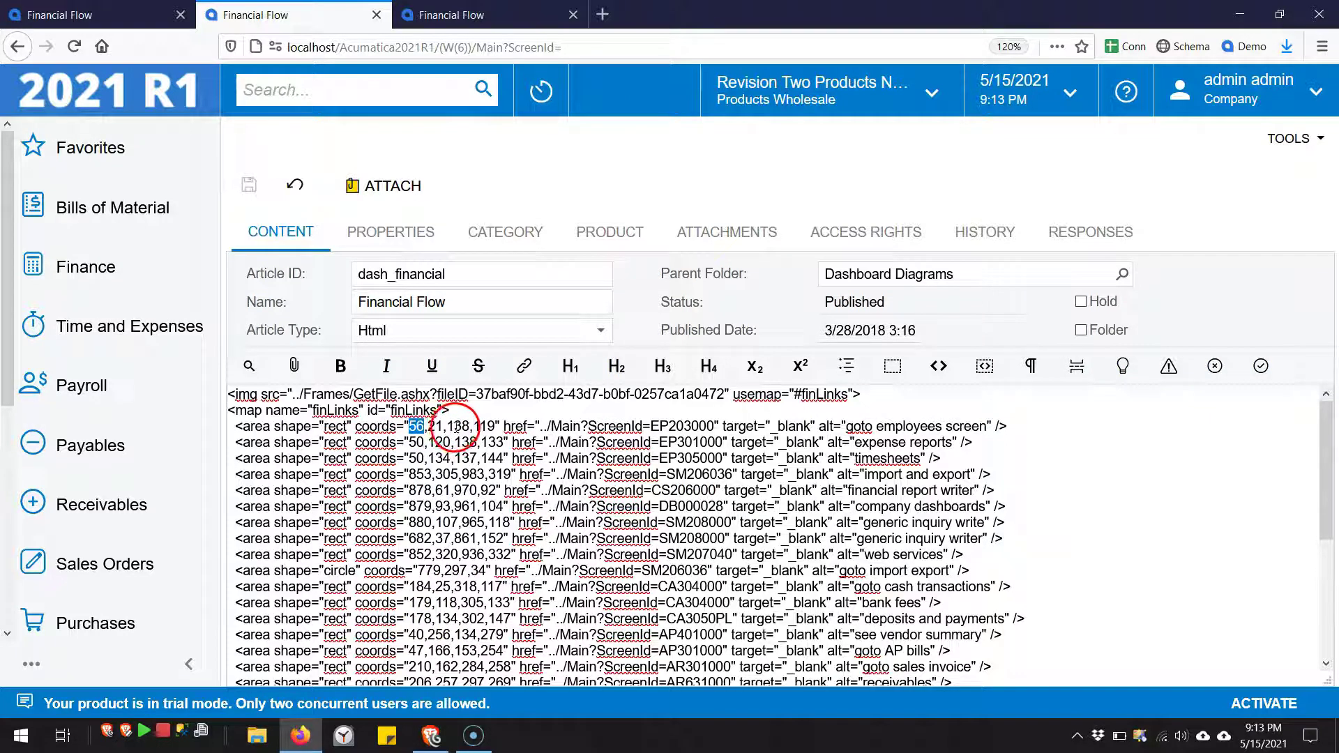
pyautogui.doubleClick(457, 426)
pyautogui.moveTo(466, 427); pyautogui.dragTo(498, 426)
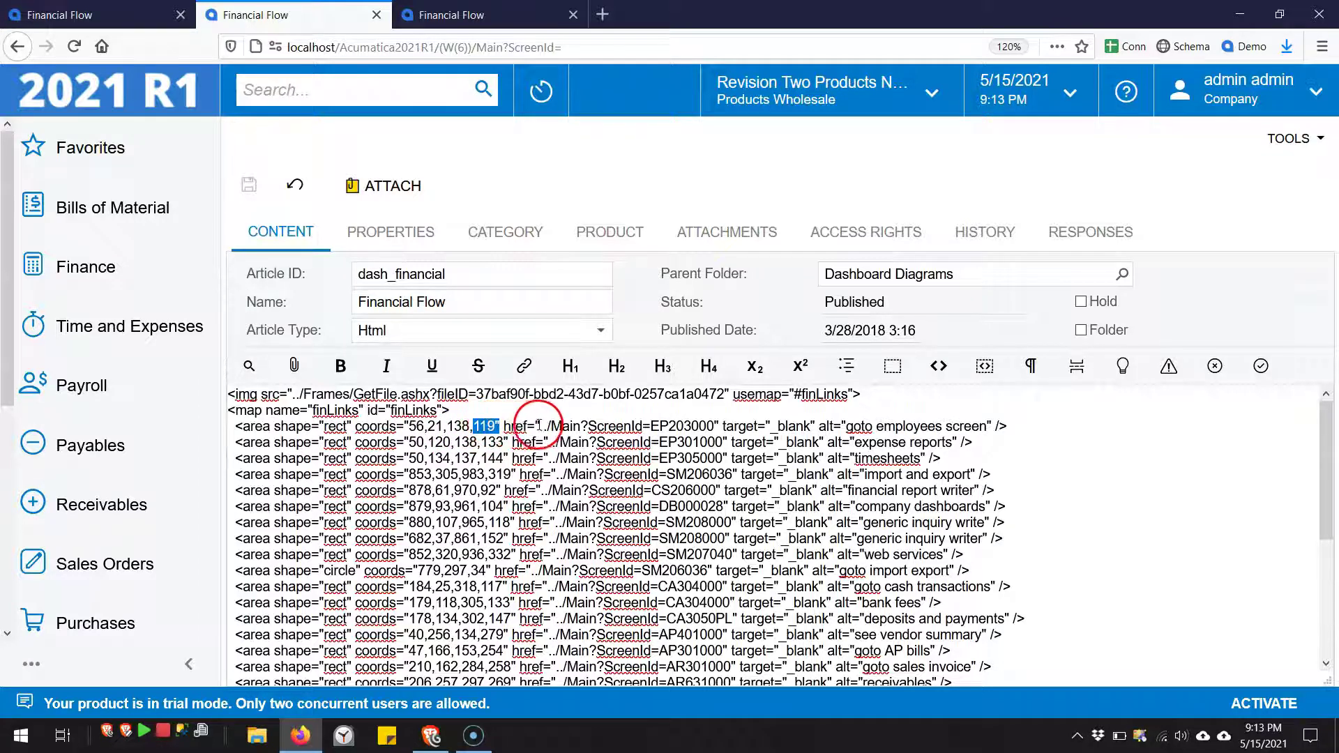
pyautogui.moveTo(541, 426); pyautogui.dragTo(716, 426)
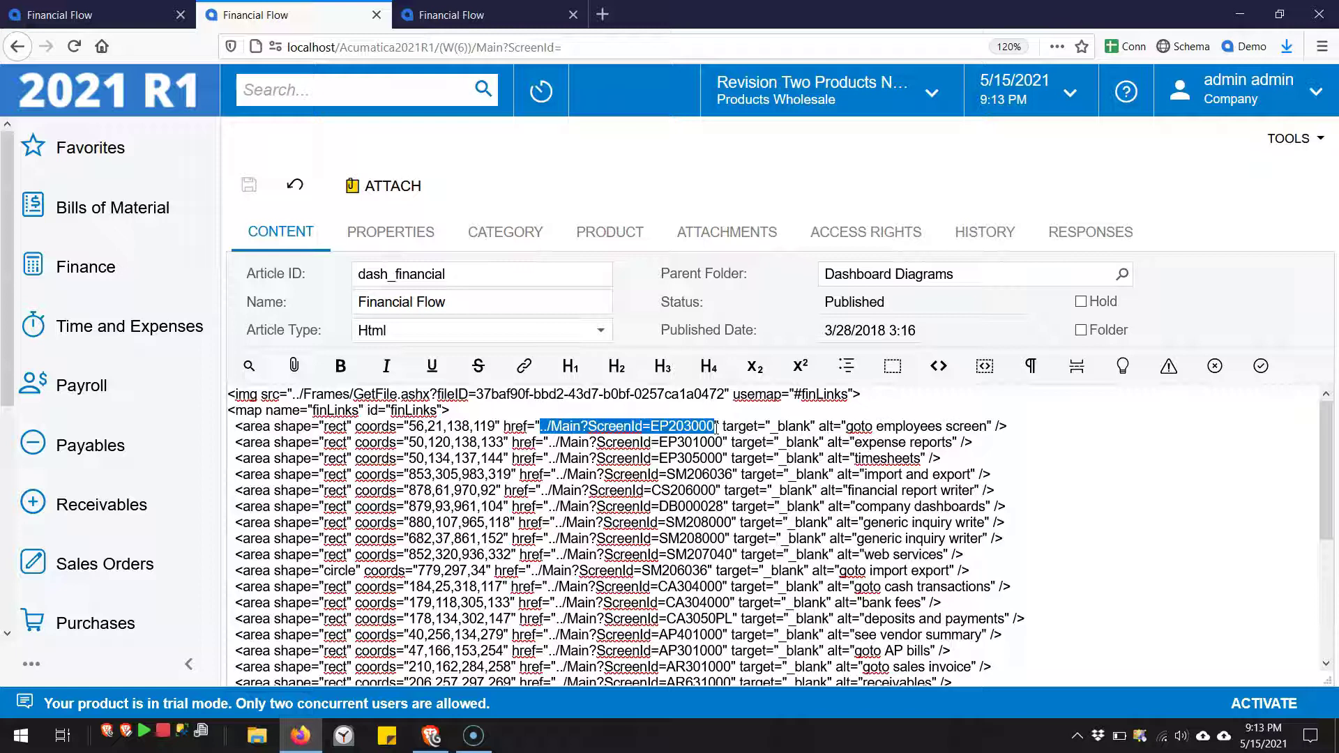
pyautogui.click(846, 426)
pyautogui.moveTo(847, 426); pyautogui.dragTo(986, 426)
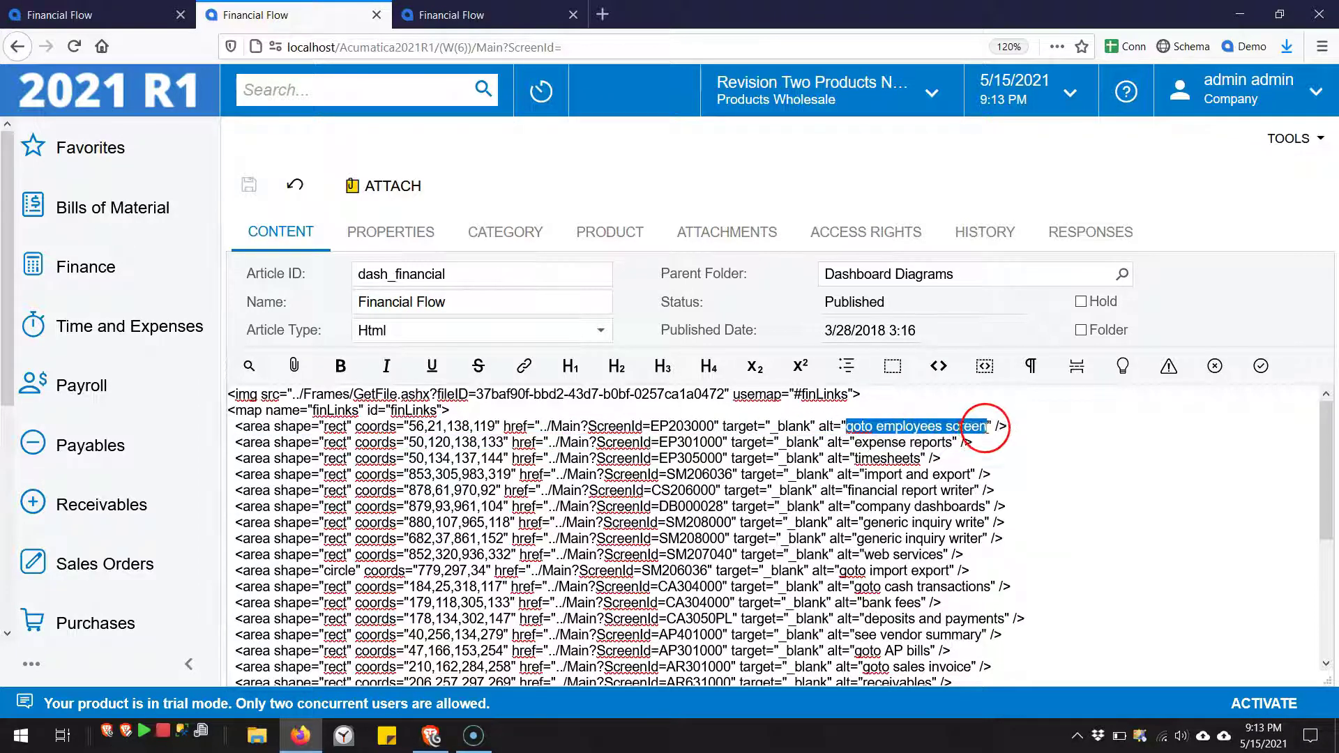
# Check the linked picture areas on the demo company's Financial Flow dashboard and return to the article's HTML.
pyautogui.hotkey('ctrl', 'shift', 'Tab')
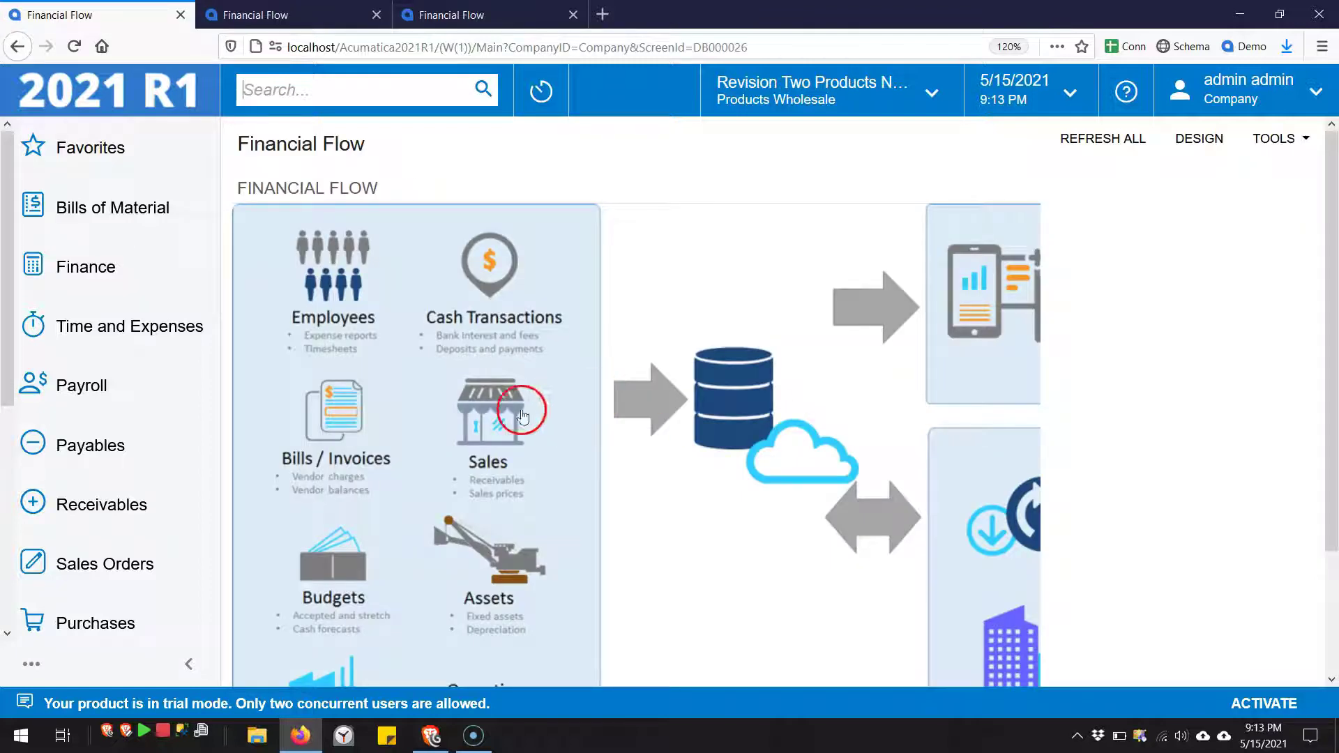
pyautogui.click(343, 425)
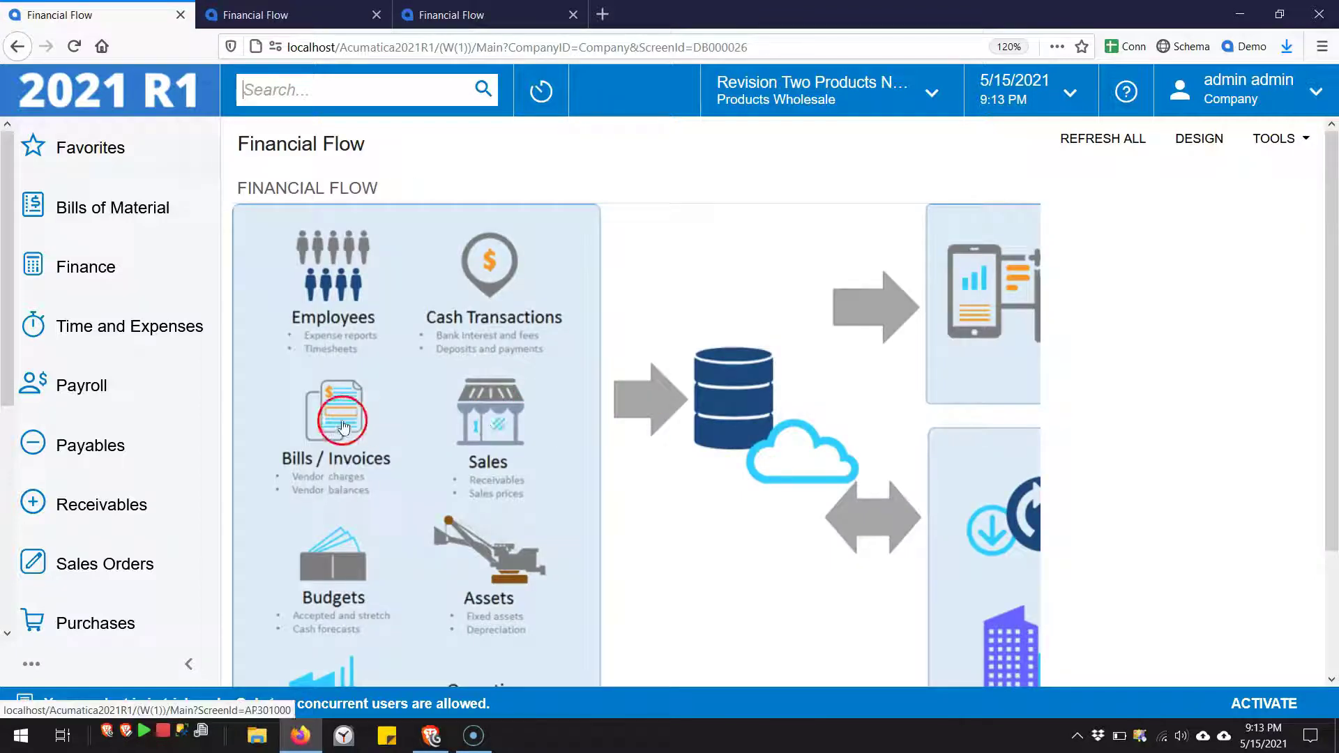
pyautogui.click(330, 294)
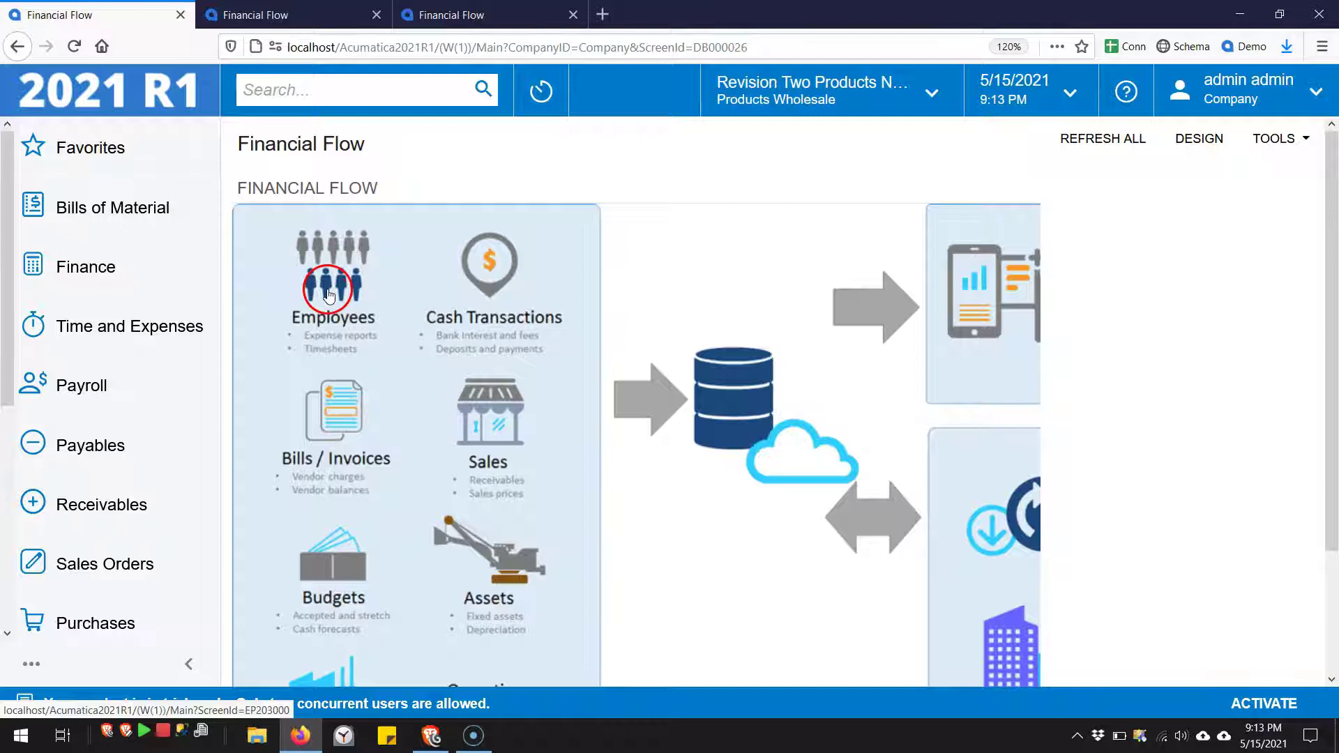
pyautogui.click(327, 423)
pyautogui.click(337, 551)
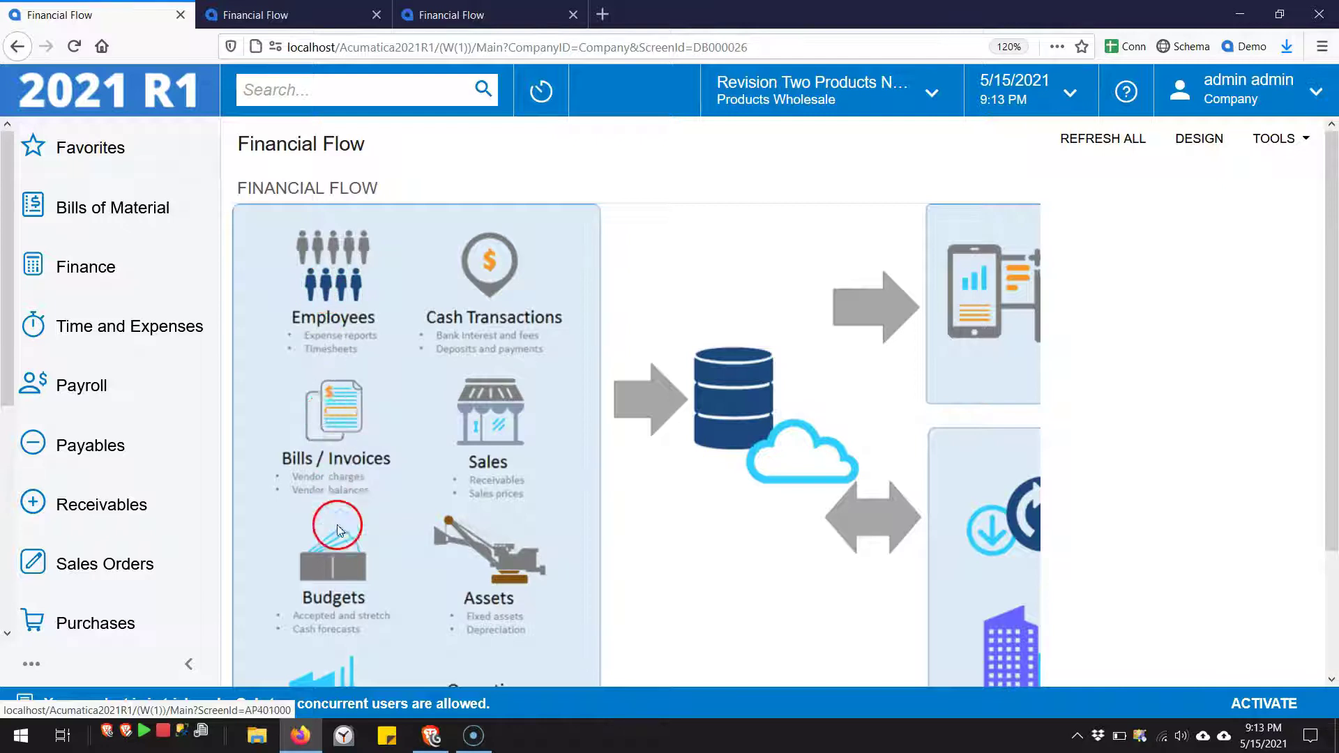
pyautogui.click(490, 553)
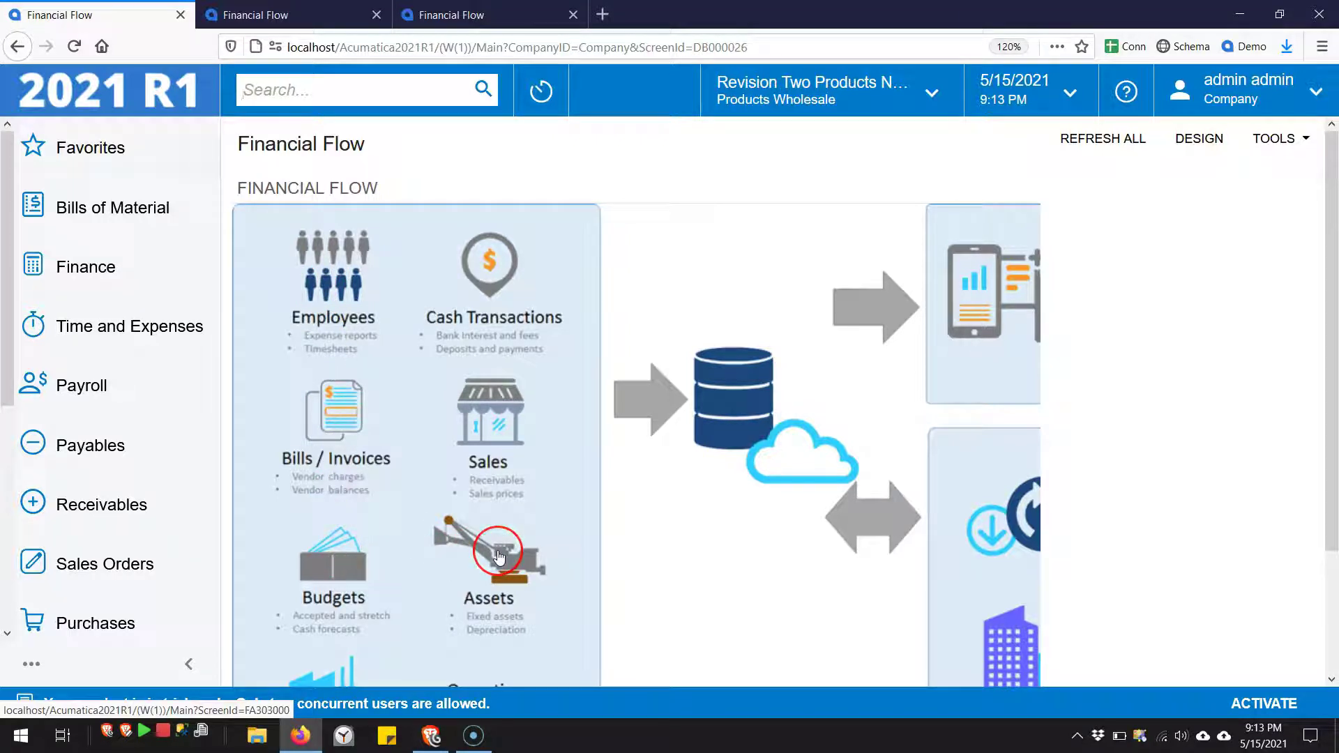
pyautogui.click(492, 433)
pyautogui.hotkey('ctrl', 'Tab')
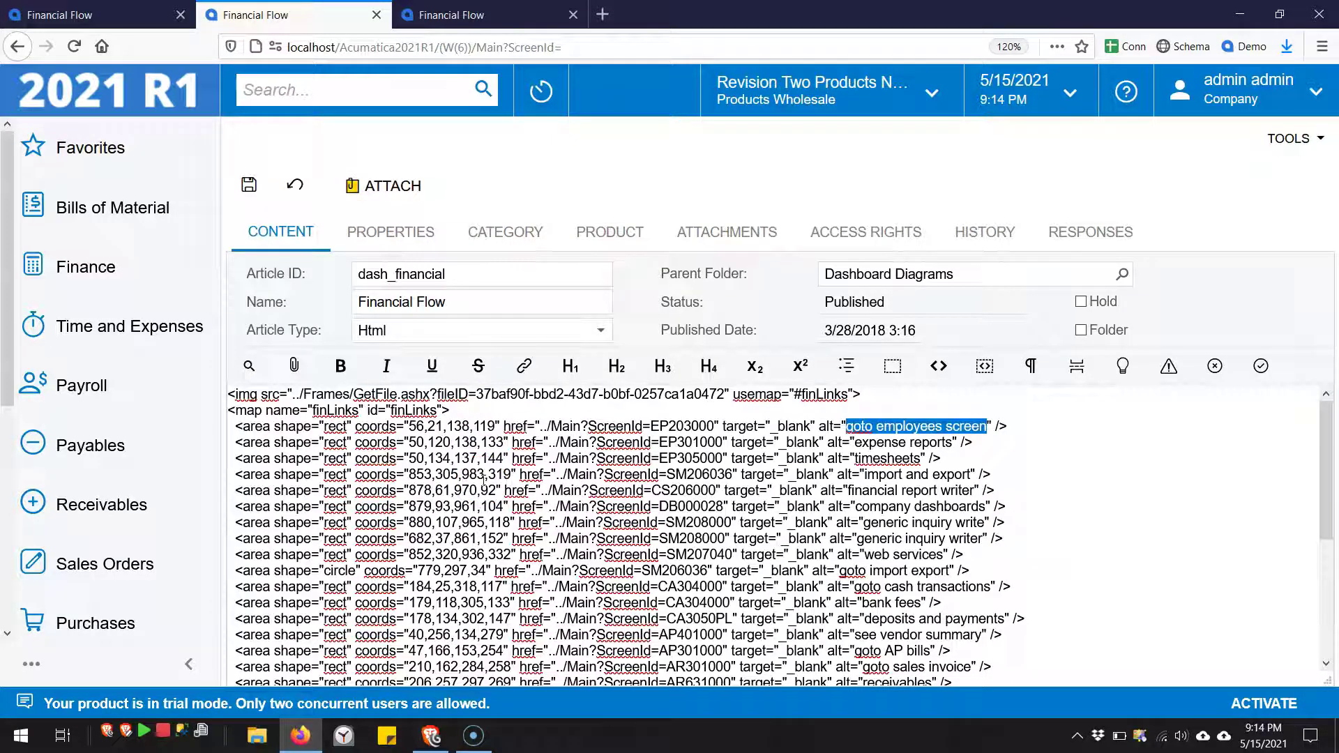
# Switch to the new company's browser tab, search for "wikis" and open its Wikis screen.
pyautogui.hotkey('ctrl', 'Tab')
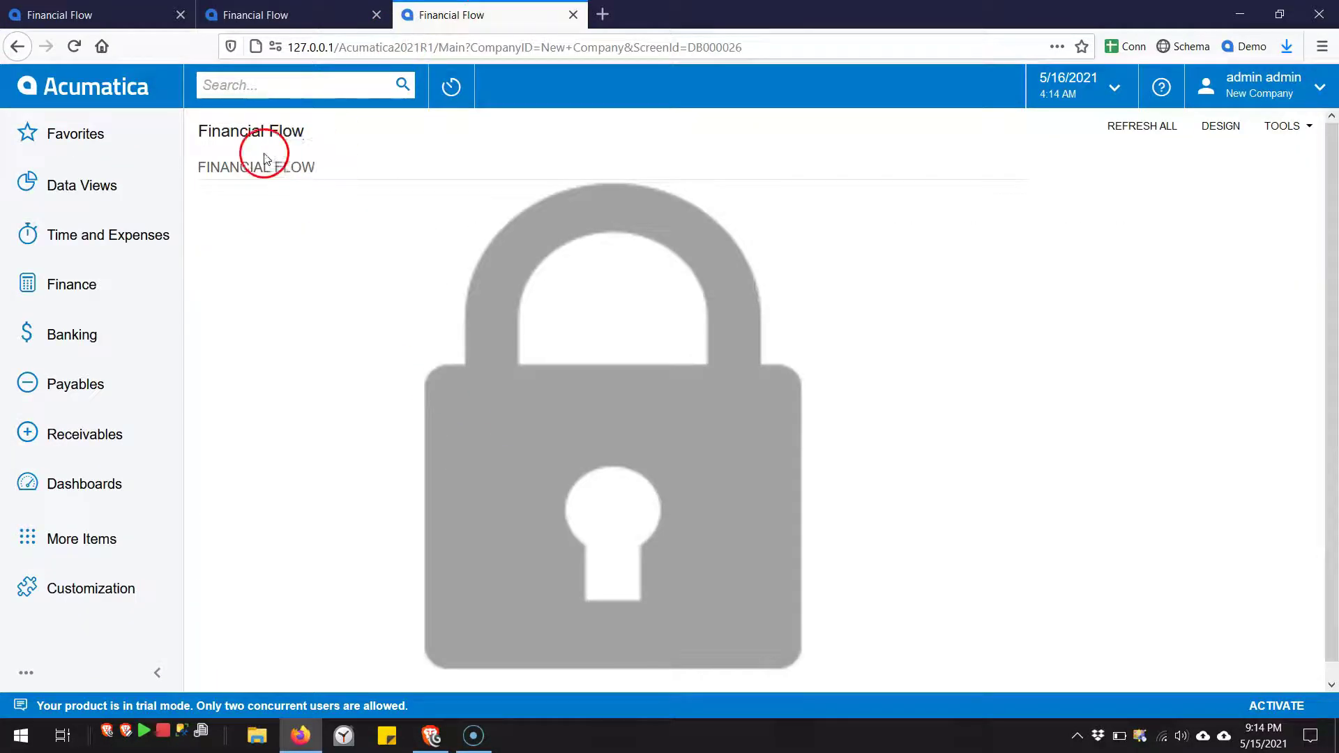
pyautogui.click(249, 92)
pyautogui.write('wikis')
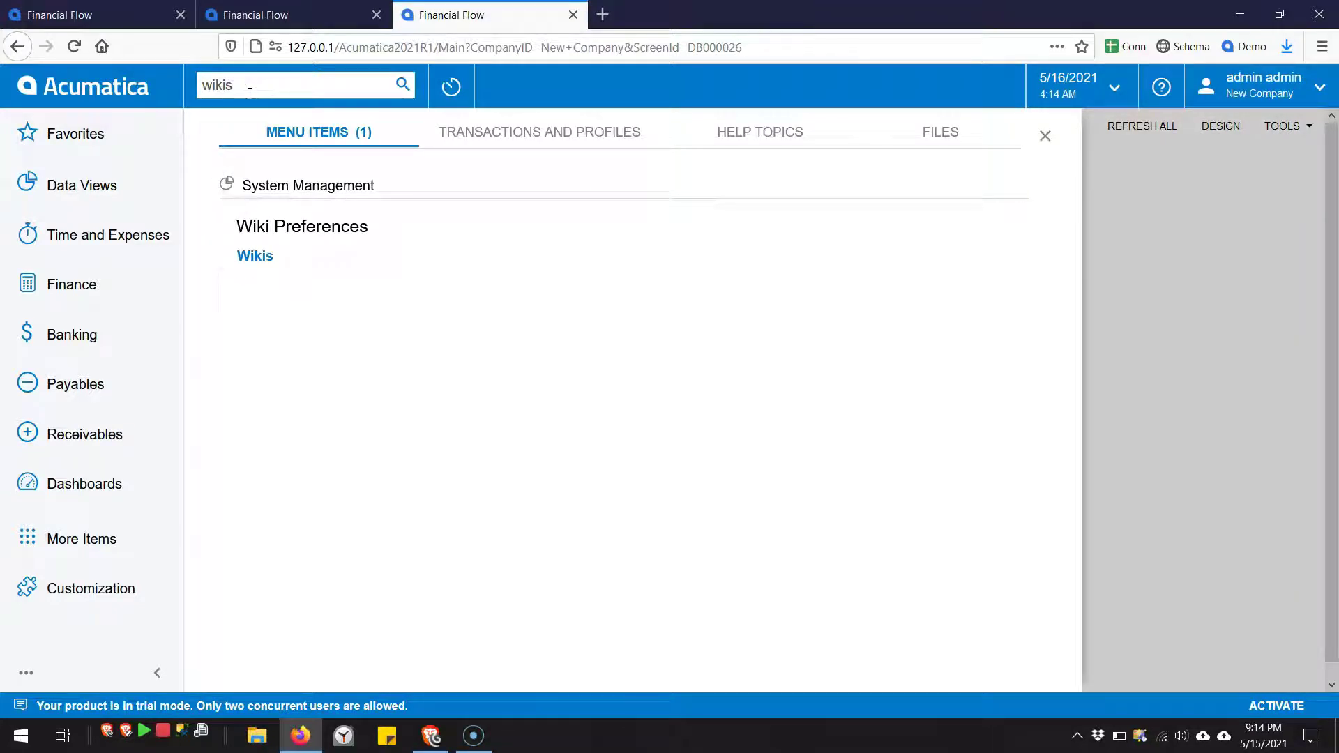
pyautogui.press('Return')
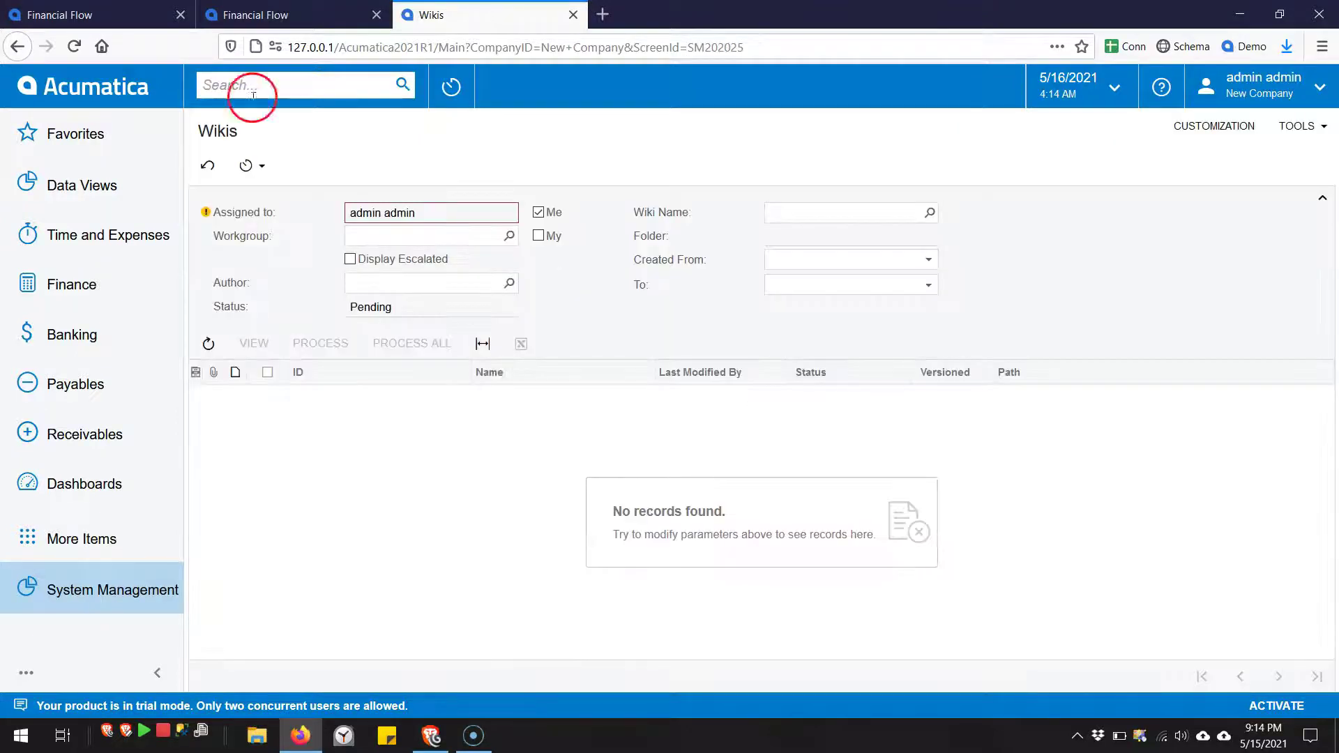
# Search the new company's Published wiki articles of any assignee for names containing "financial flow".
pyautogui.click(537, 212)
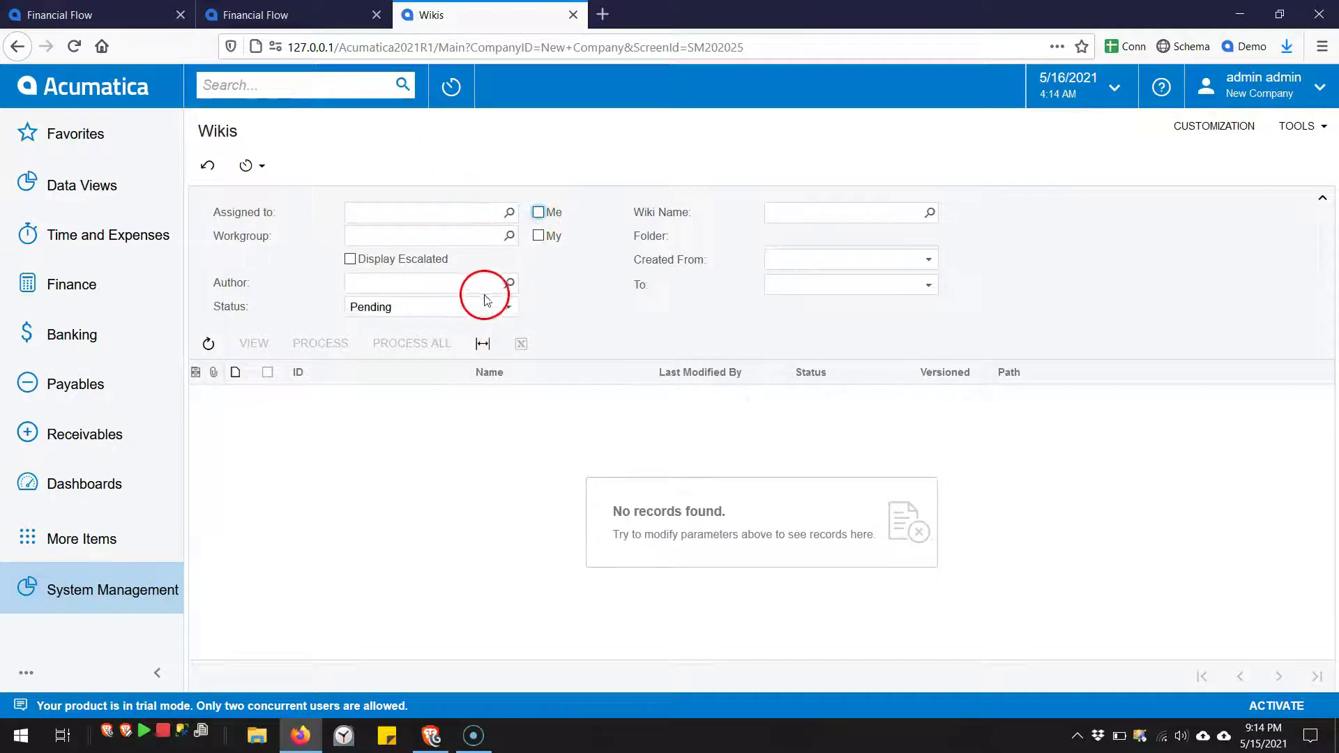
pyautogui.click(478, 307)
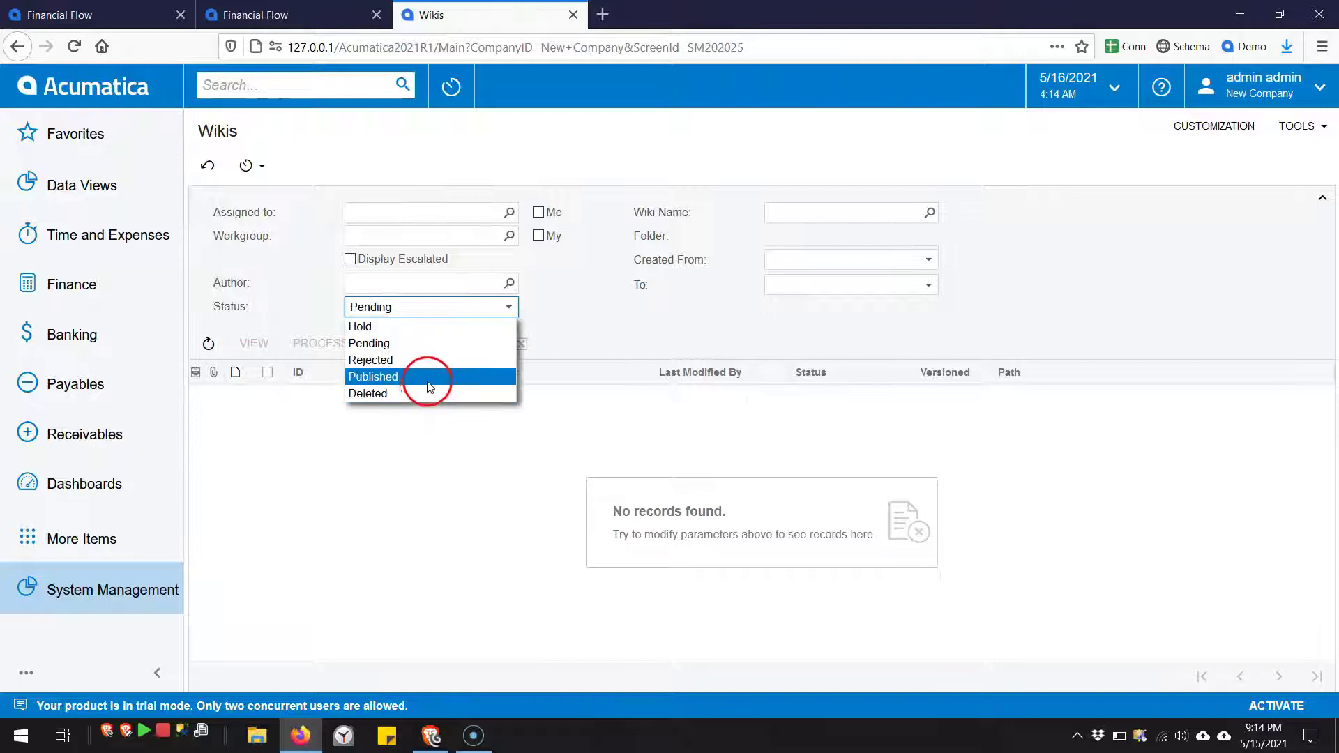
pyautogui.click(426, 376)
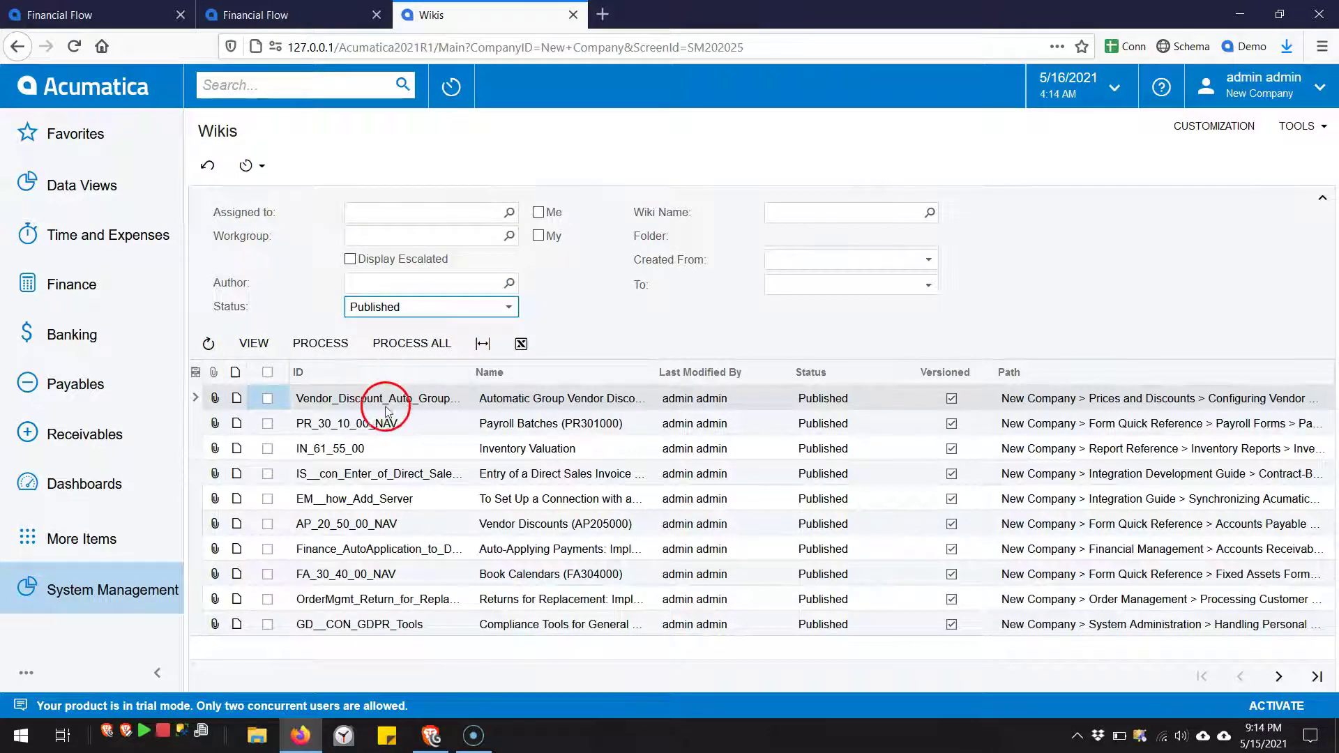
pyautogui.click(389, 413)
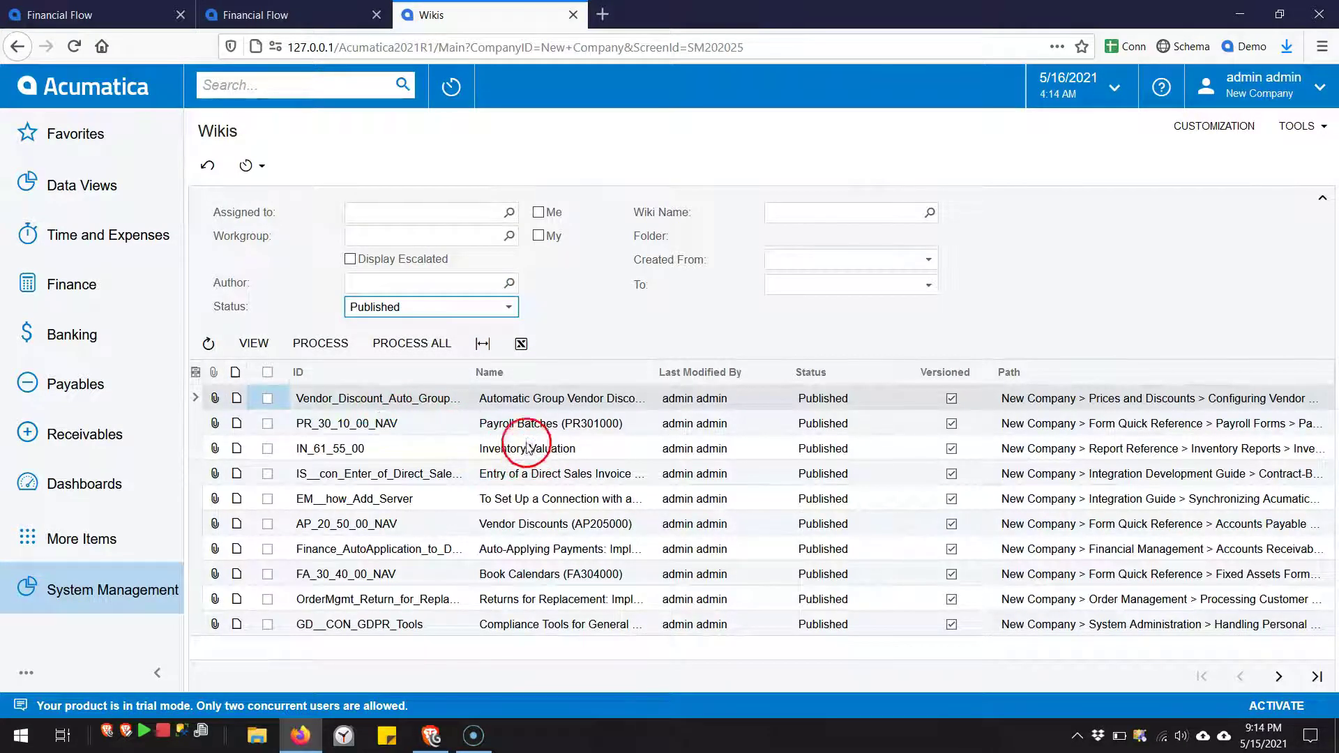
pyautogui.click(506, 370)
pyautogui.write('fin')
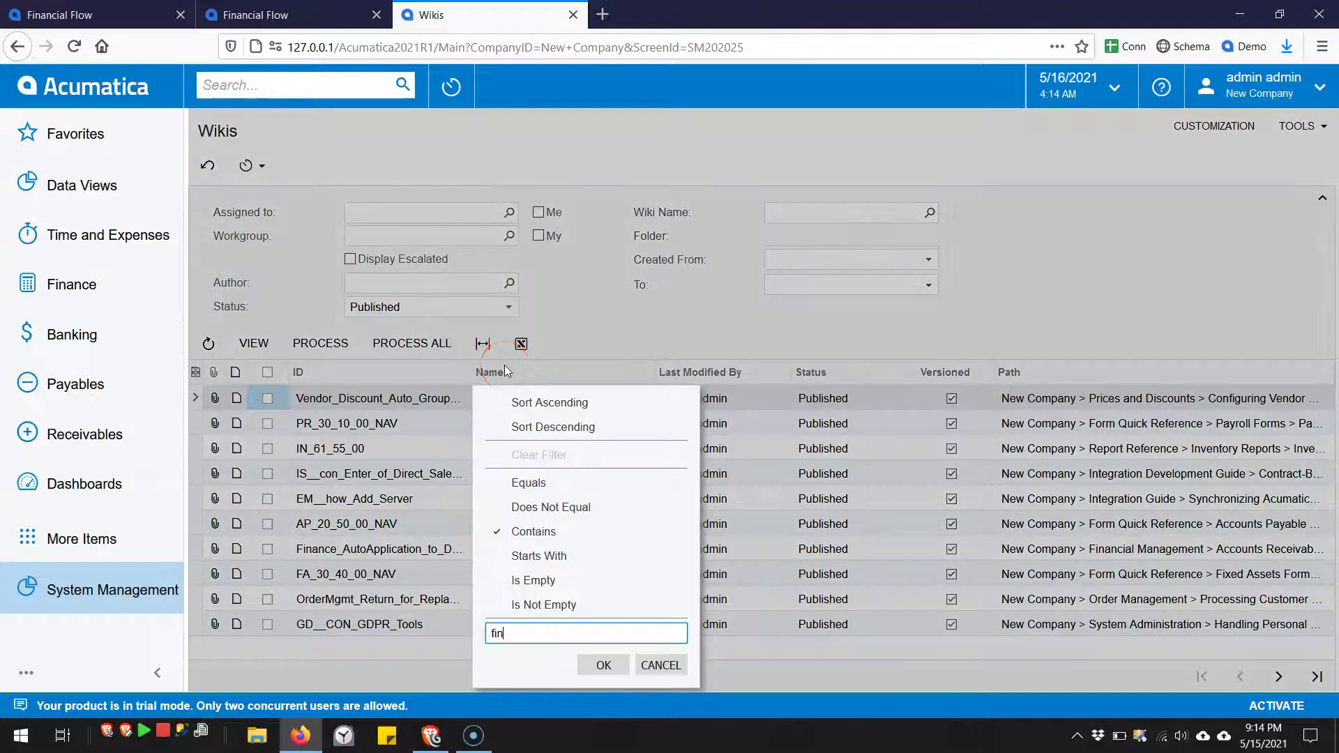
pyautogui.write('ancial')
pyautogui.press('Return')
pyautogui.click(527, 399)
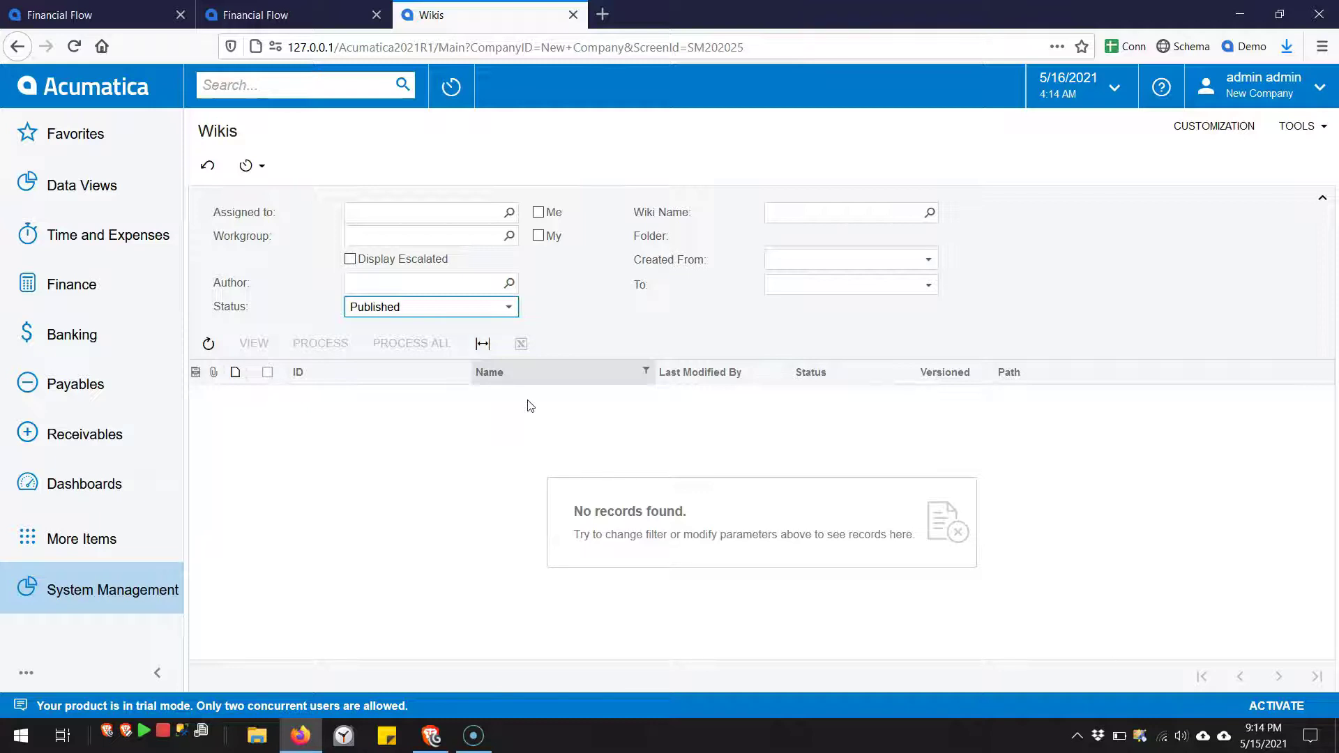
# Check the new company's Dashboards list and review the Name filter on its Wikis list without changing it.
pyautogui.click(104, 484)
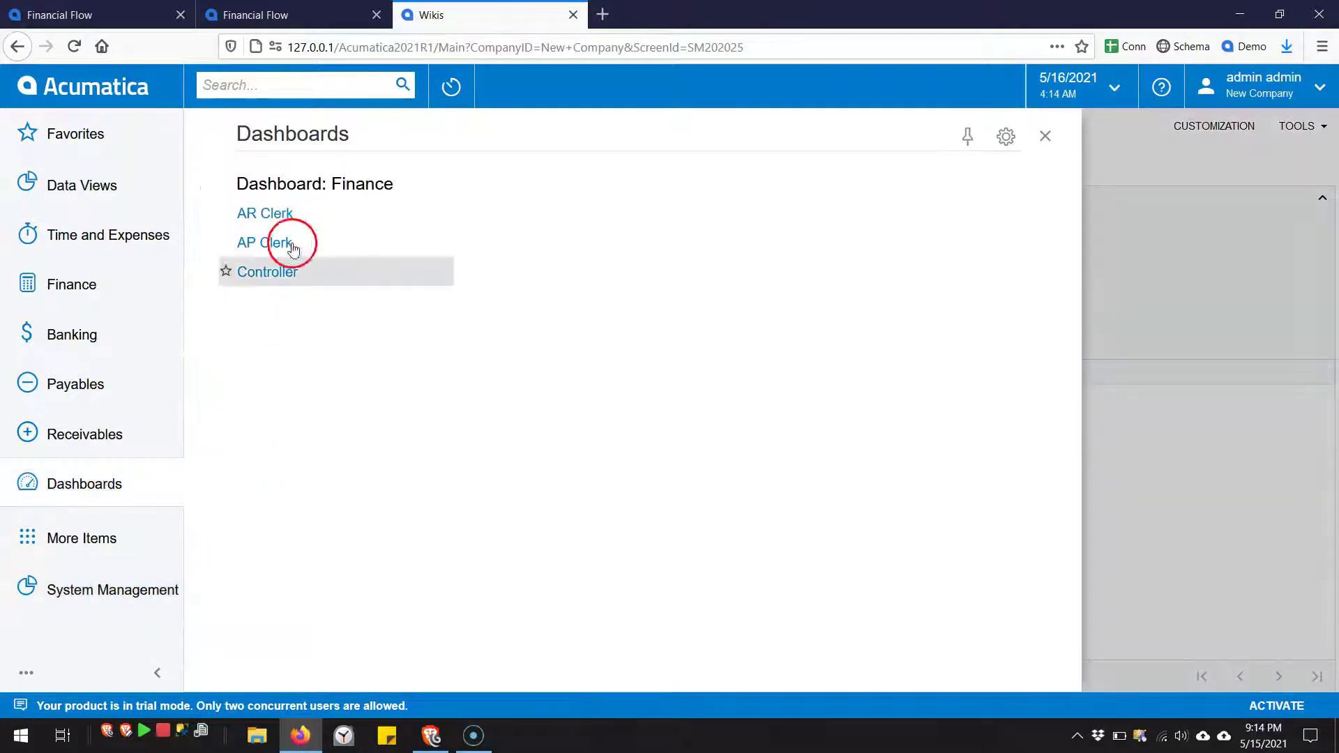
pyautogui.click(1045, 136)
pyautogui.click(611, 374)
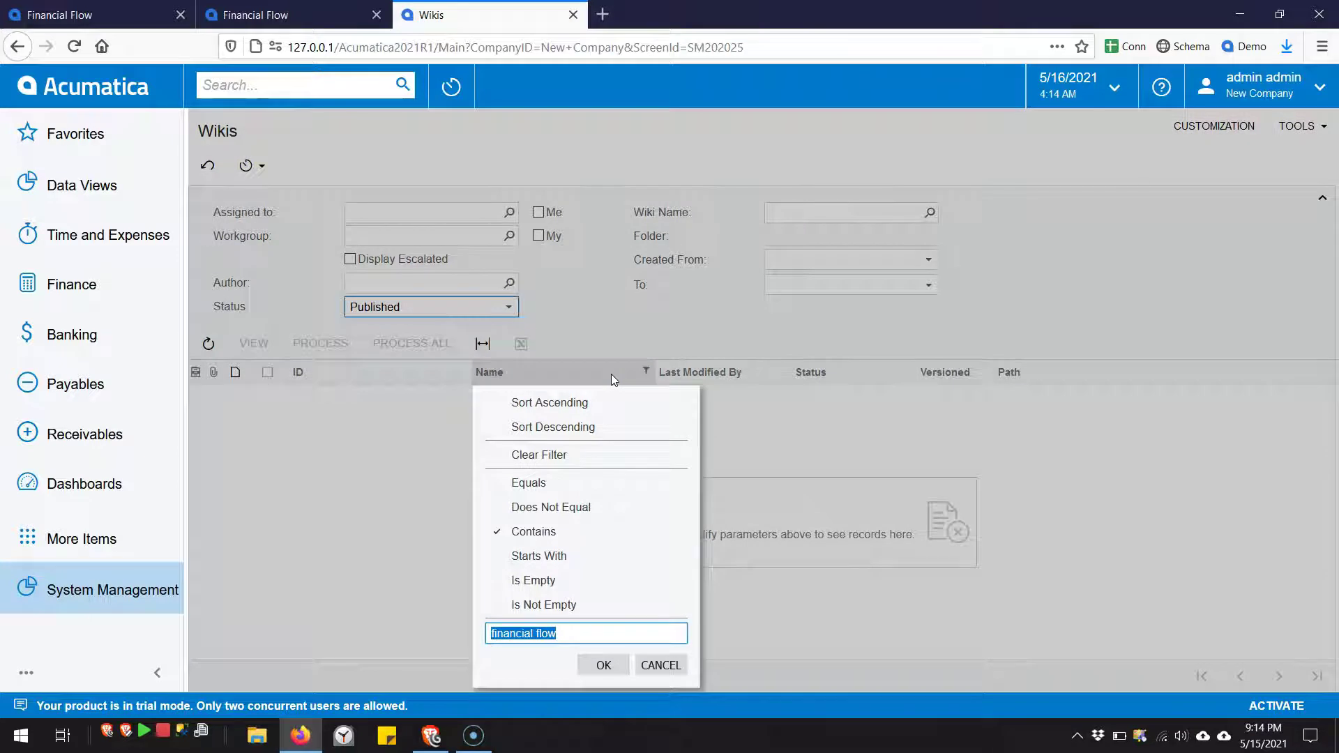
pyautogui.click(659, 664)
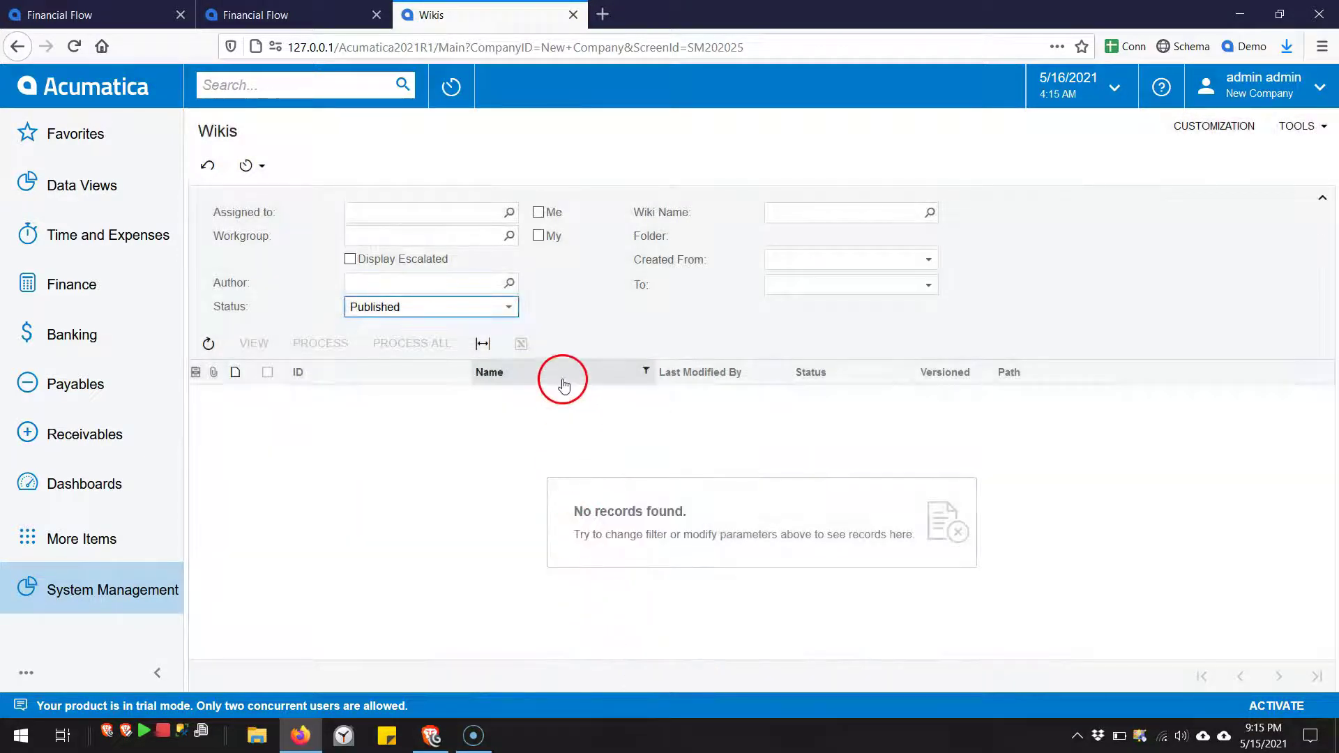
# Remove the Name filter from the new company's Wikis list and view the article "Entry of a Direct Sales Invoice for an Unshipped Sales Order".
pyautogui.click(563, 386)
pyautogui.click(540, 454)
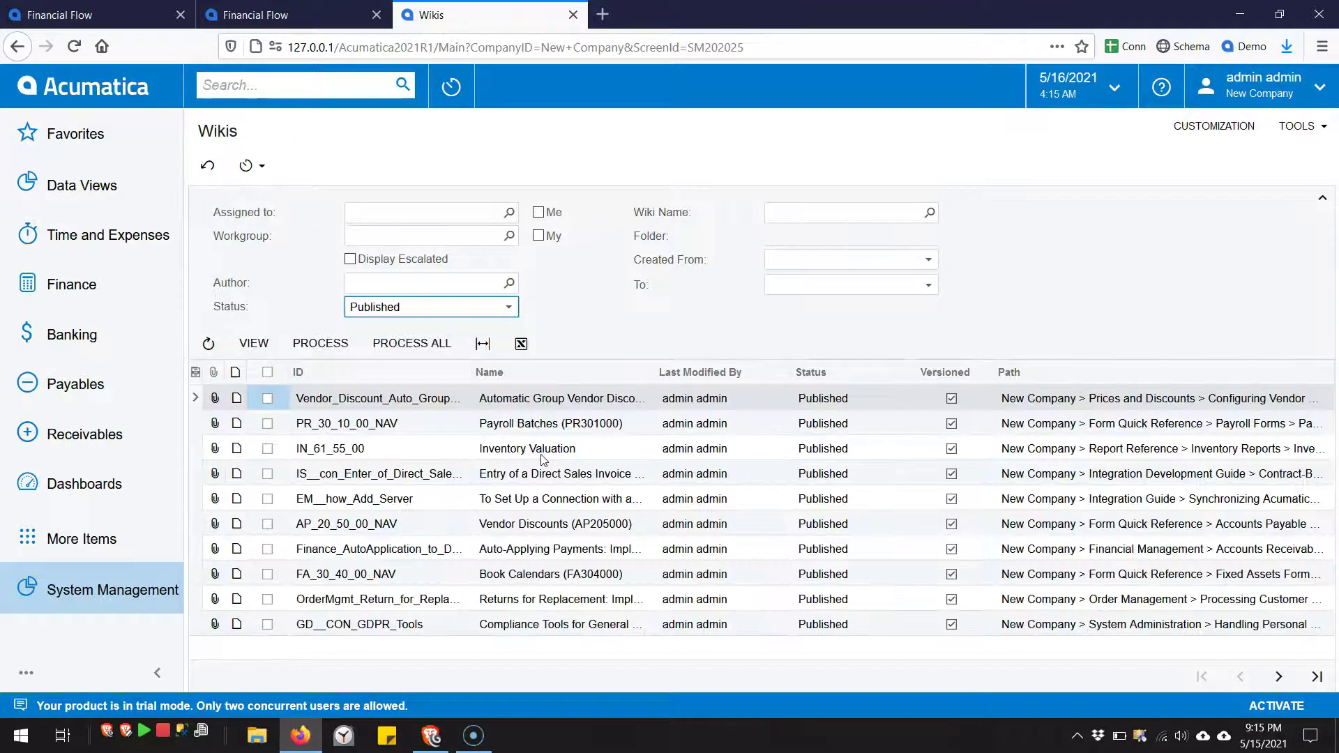
pyautogui.click(529, 472)
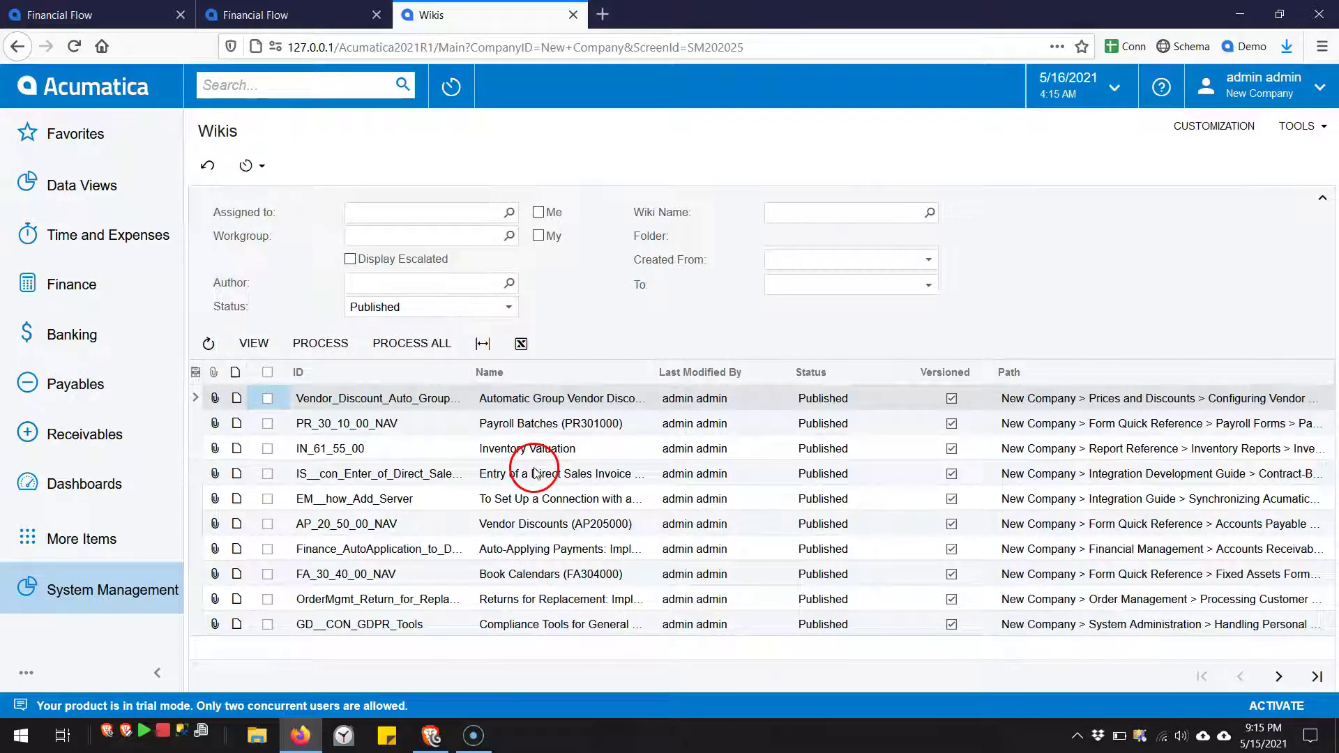
pyautogui.click(260, 342)
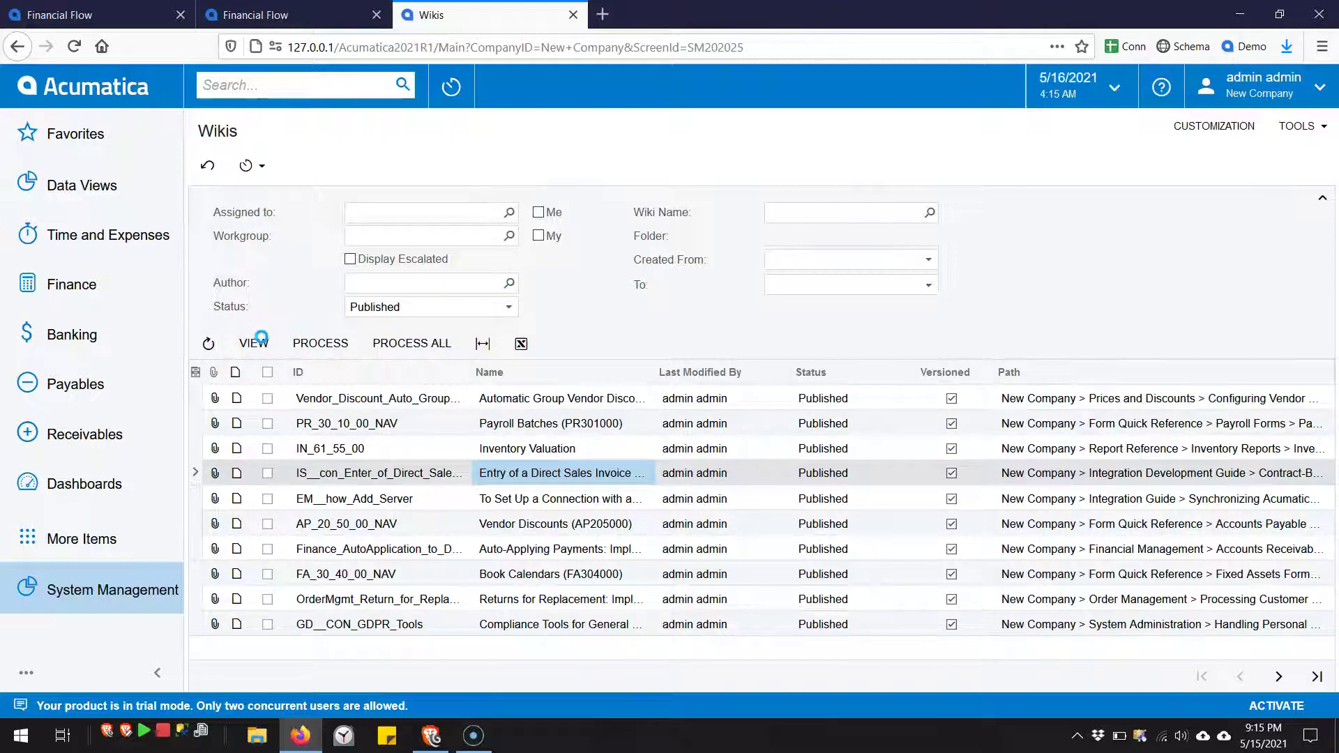
# Switch to the demo company's Financial Flow article and check its parent folder, article ID and name.
pyautogui.click(276, 12)
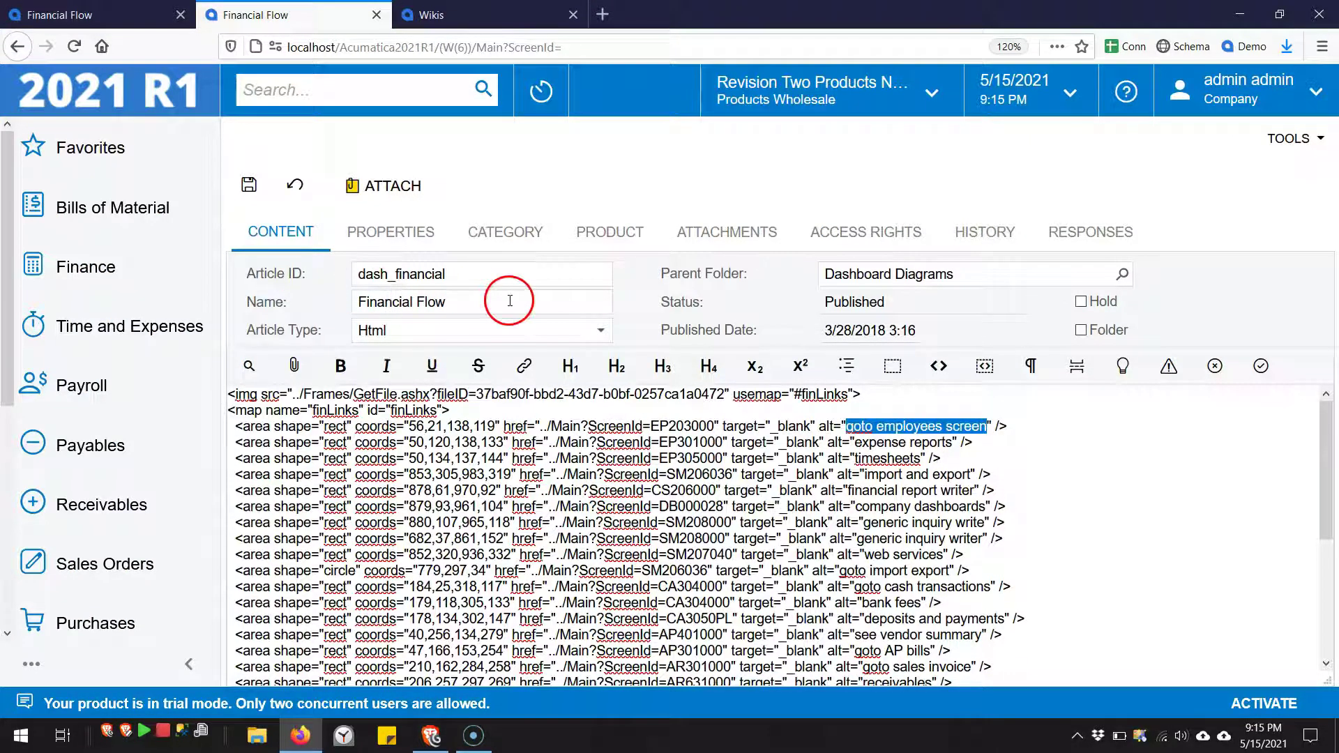
pyautogui.click(981, 274)
pyautogui.click(1121, 276)
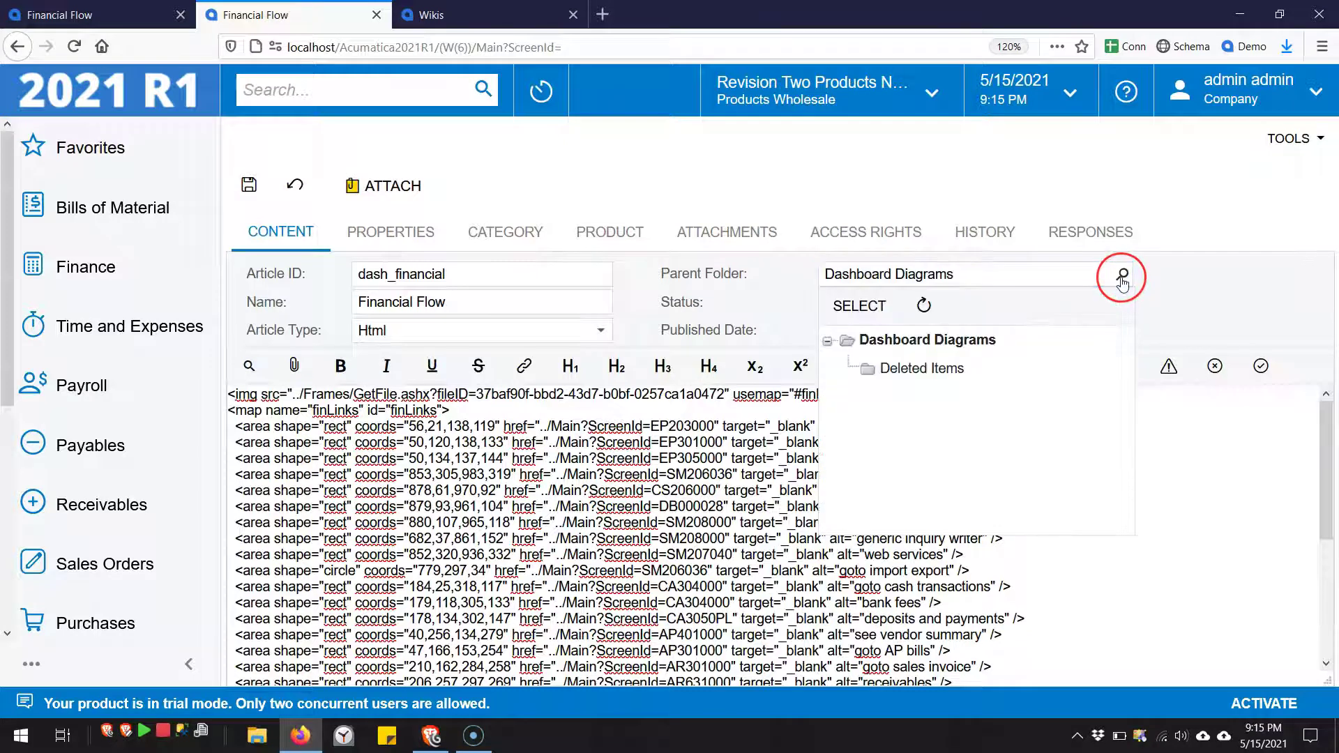
pyautogui.click(1122, 275)
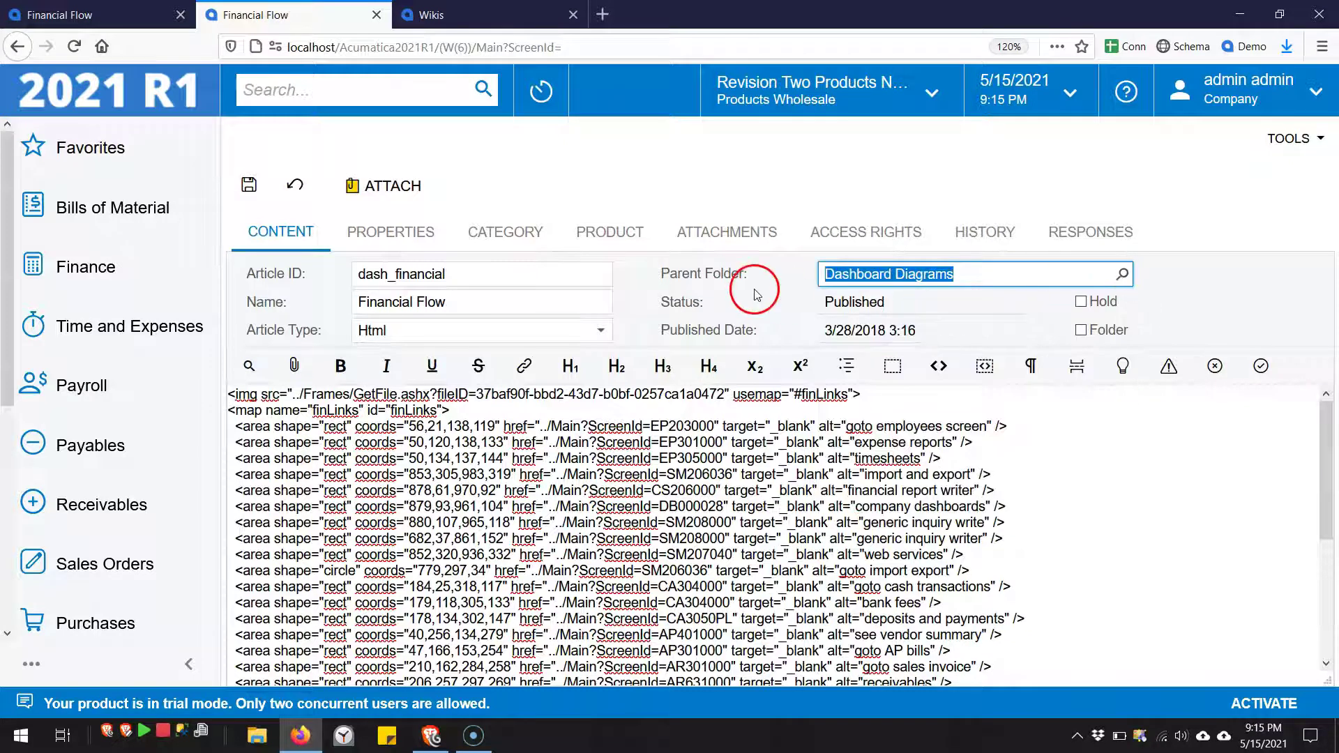
pyautogui.click(477, 276)
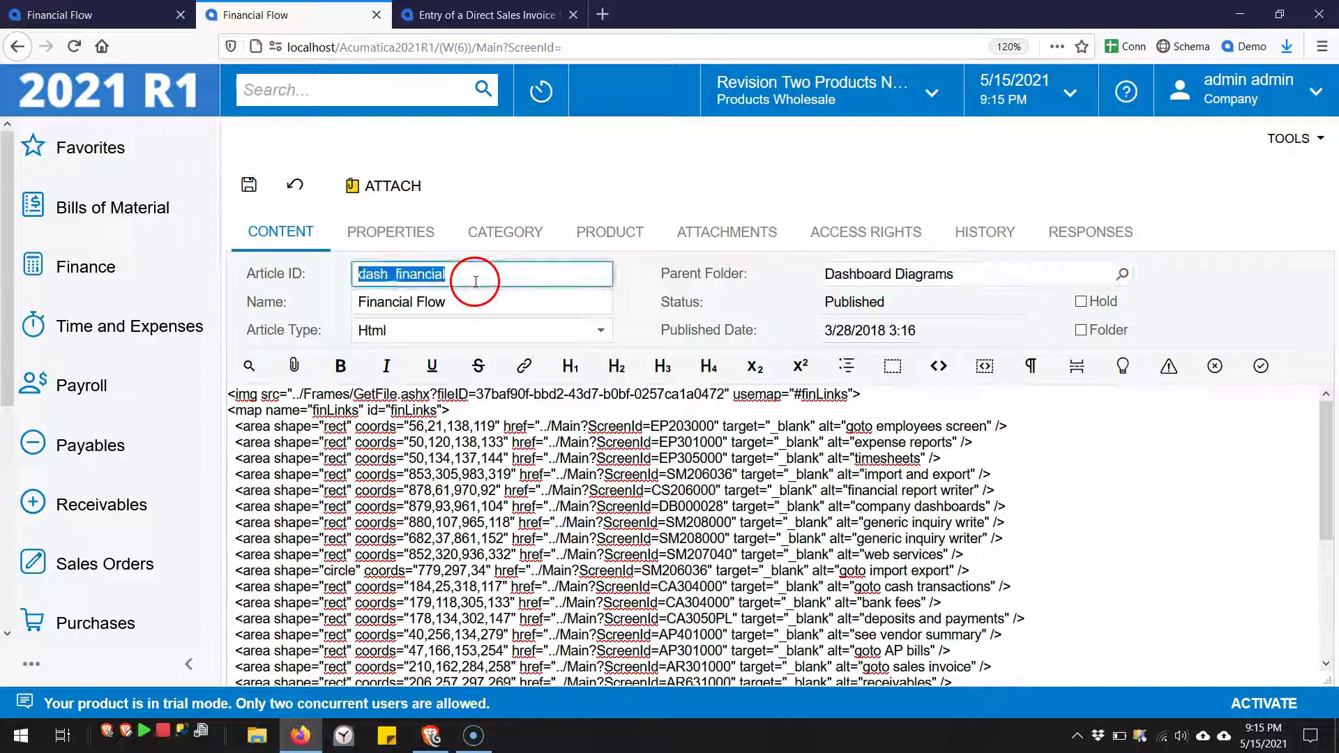
pyautogui.click(475, 298)
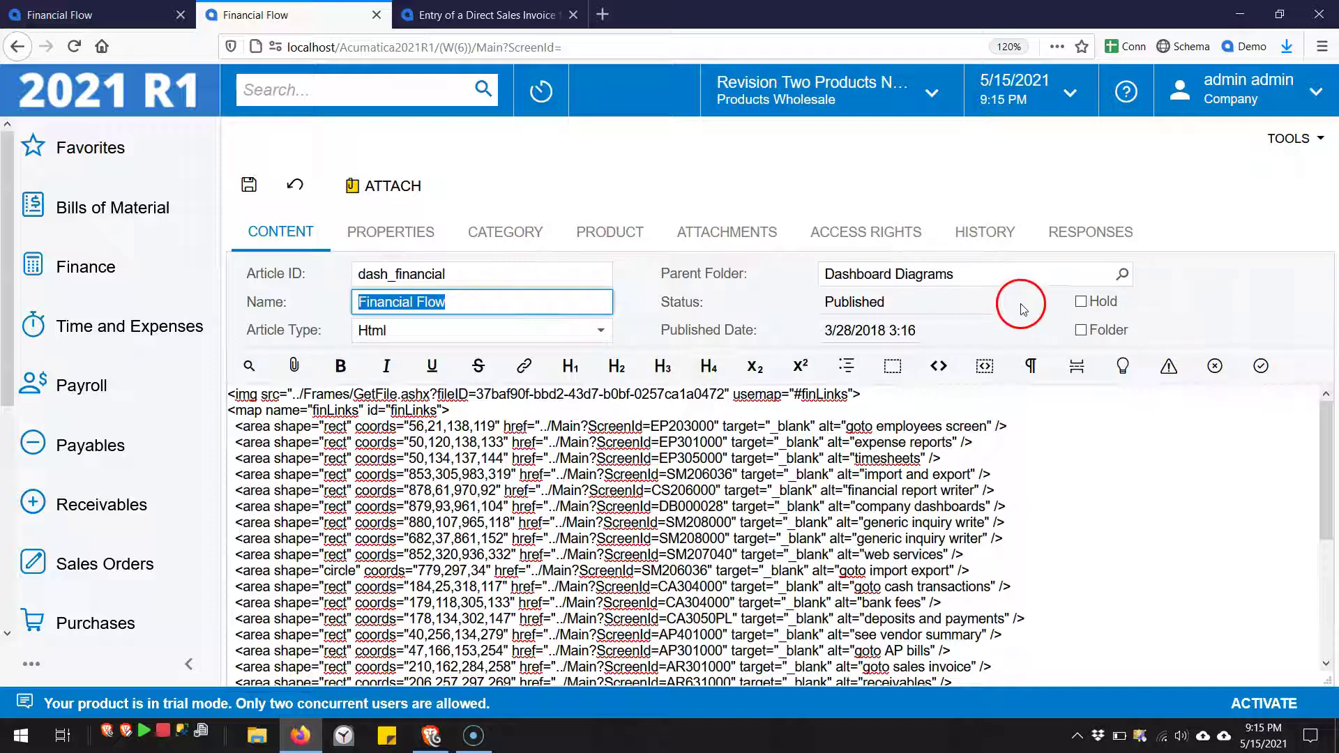
# Start a new wiki article in the new company and compare its available parent folders with the demo article's Dashboard Diagrams folder.
pyautogui.click(488, 15)
pyautogui.click(548, 261)
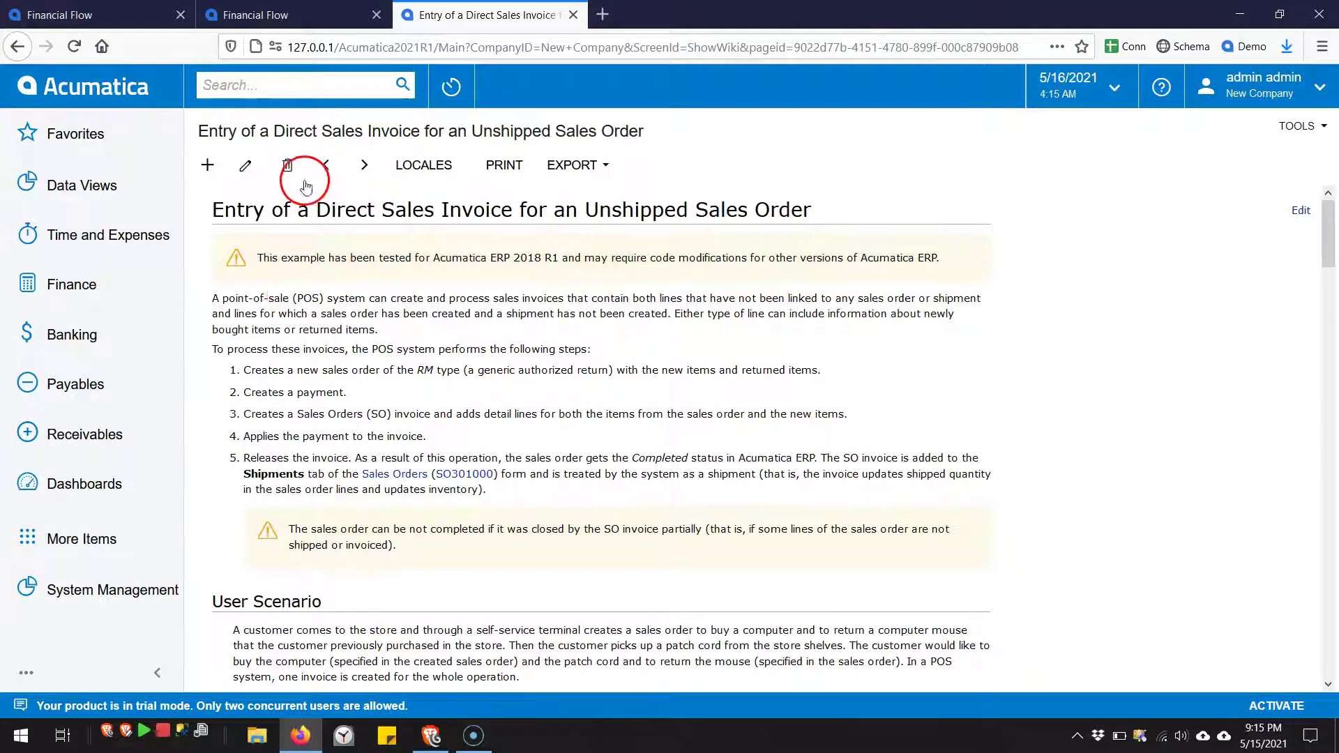
pyautogui.click(206, 169)
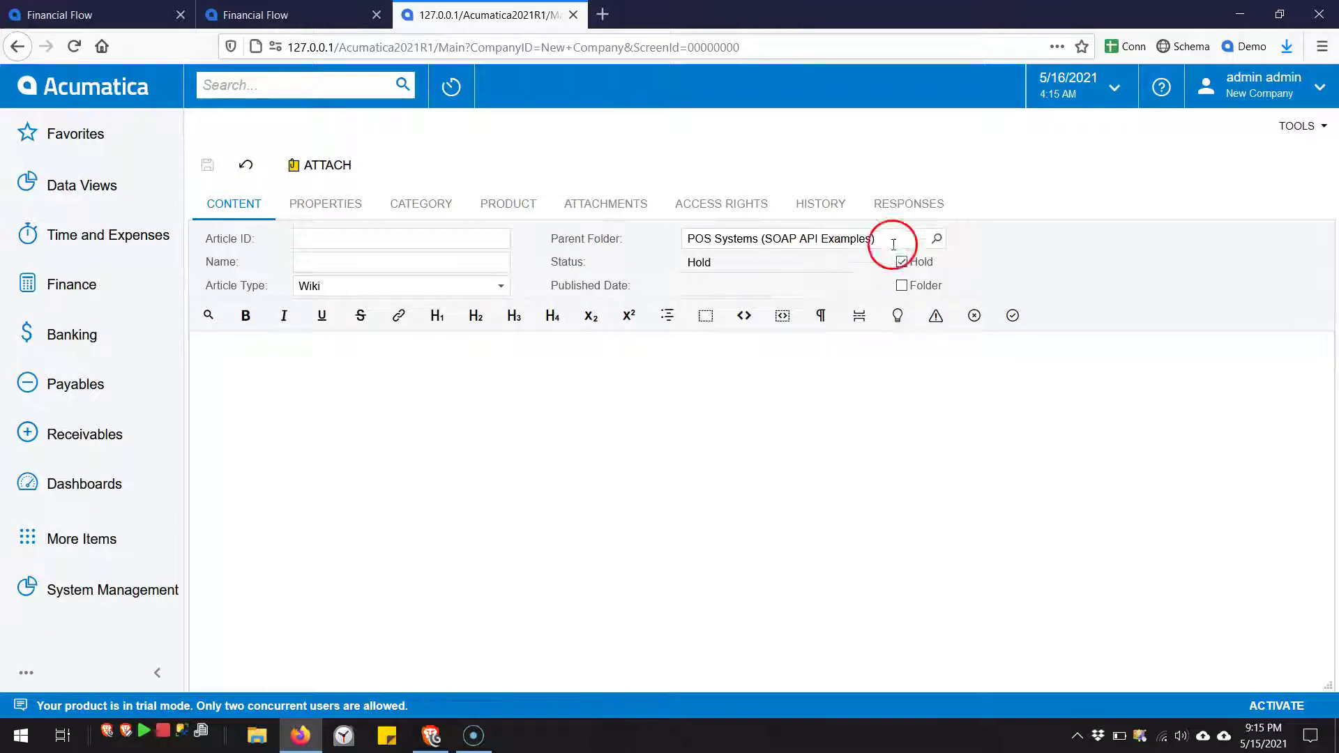
pyautogui.click(937, 239)
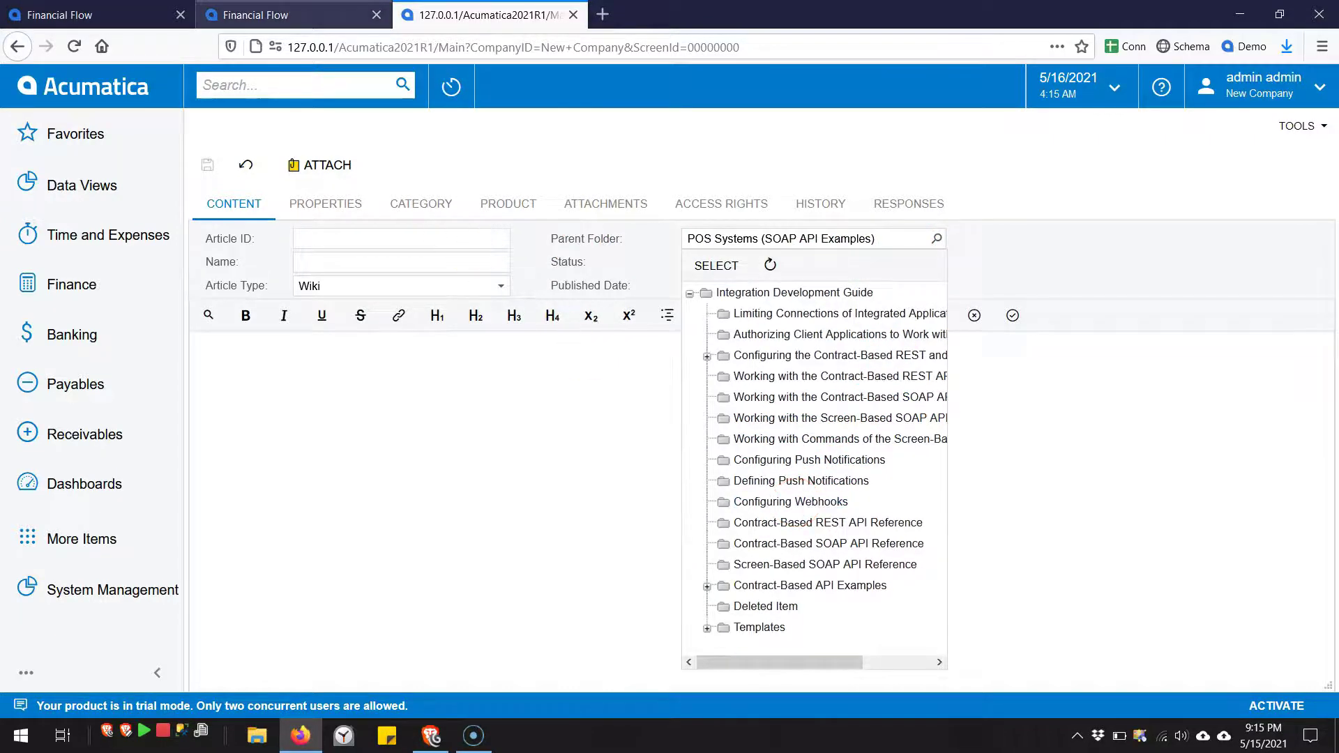
pyautogui.click(265, 15)
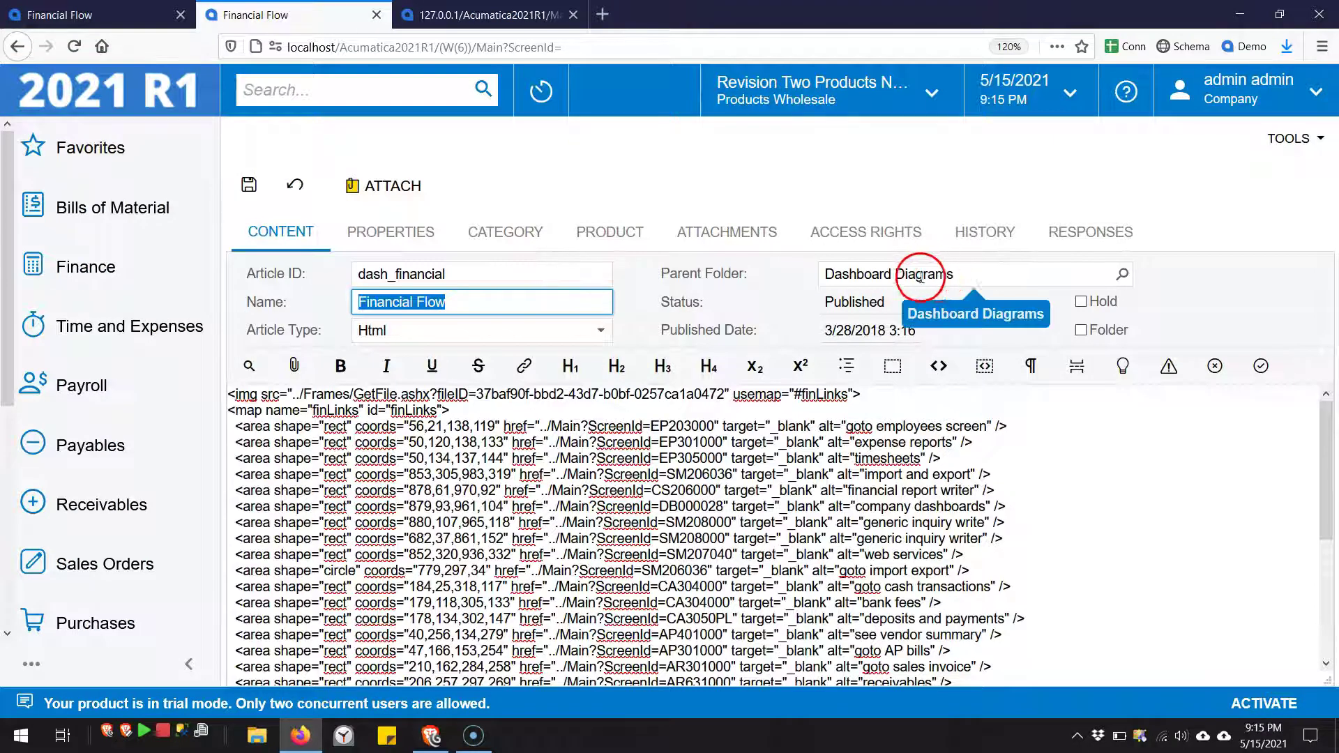
pyautogui.click(488, 13)
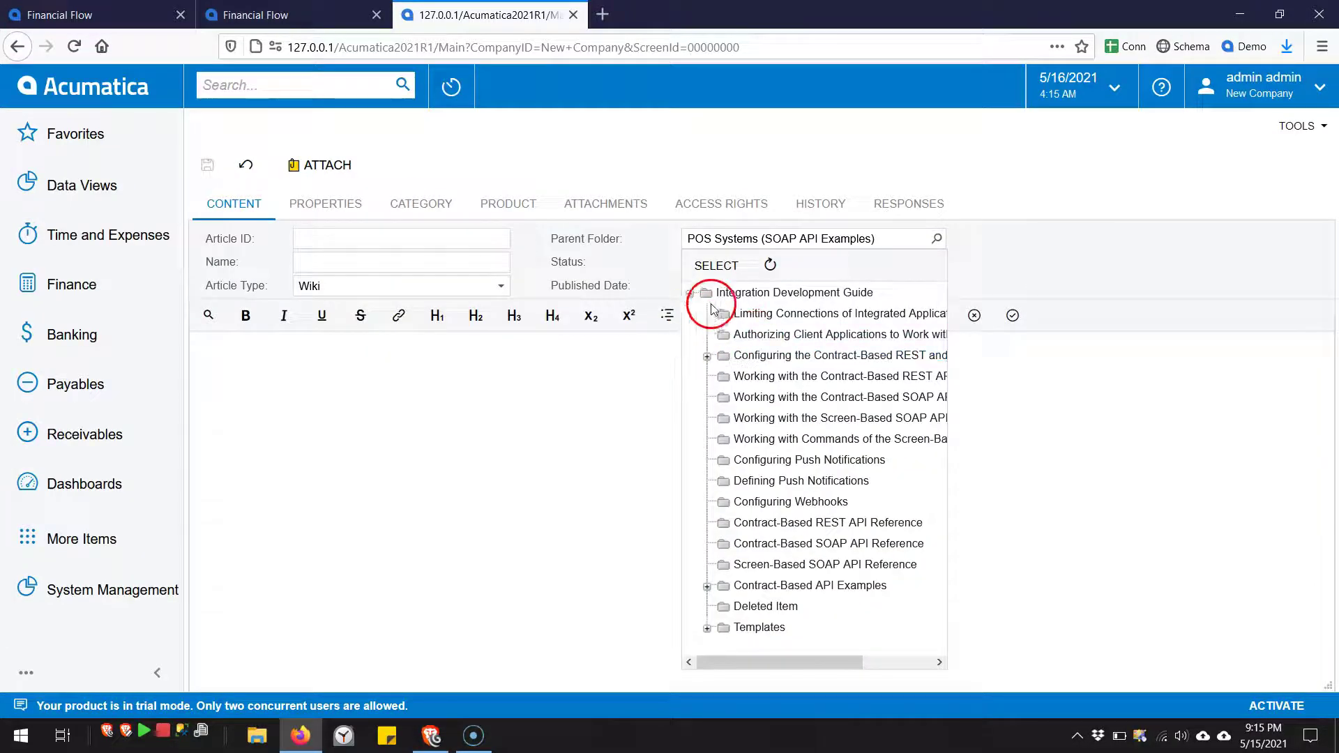
pyautogui.click(779, 503)
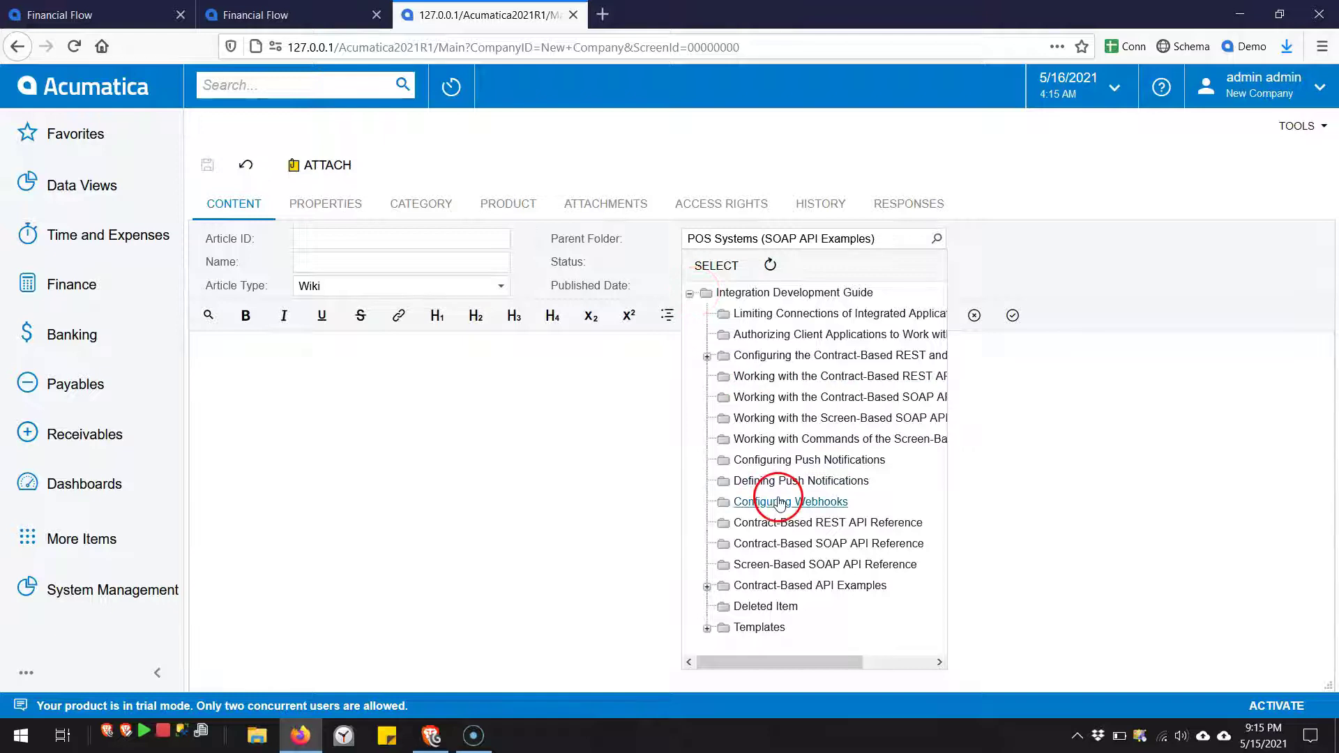
# Search the new company for "wiki", open the Wiki screen and look through the existing wiki IDs without choosing one.
pyautogui.click(315, 90)
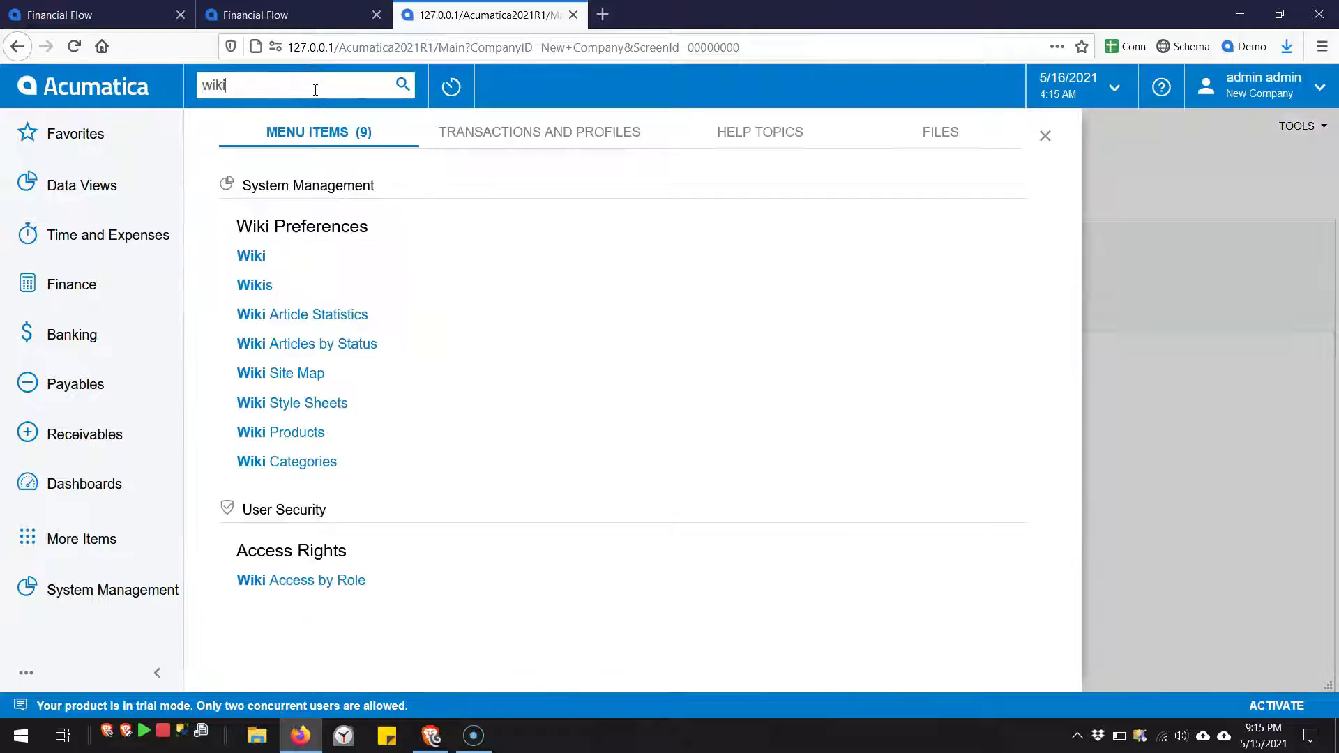
pyautogui.click(248, 253)
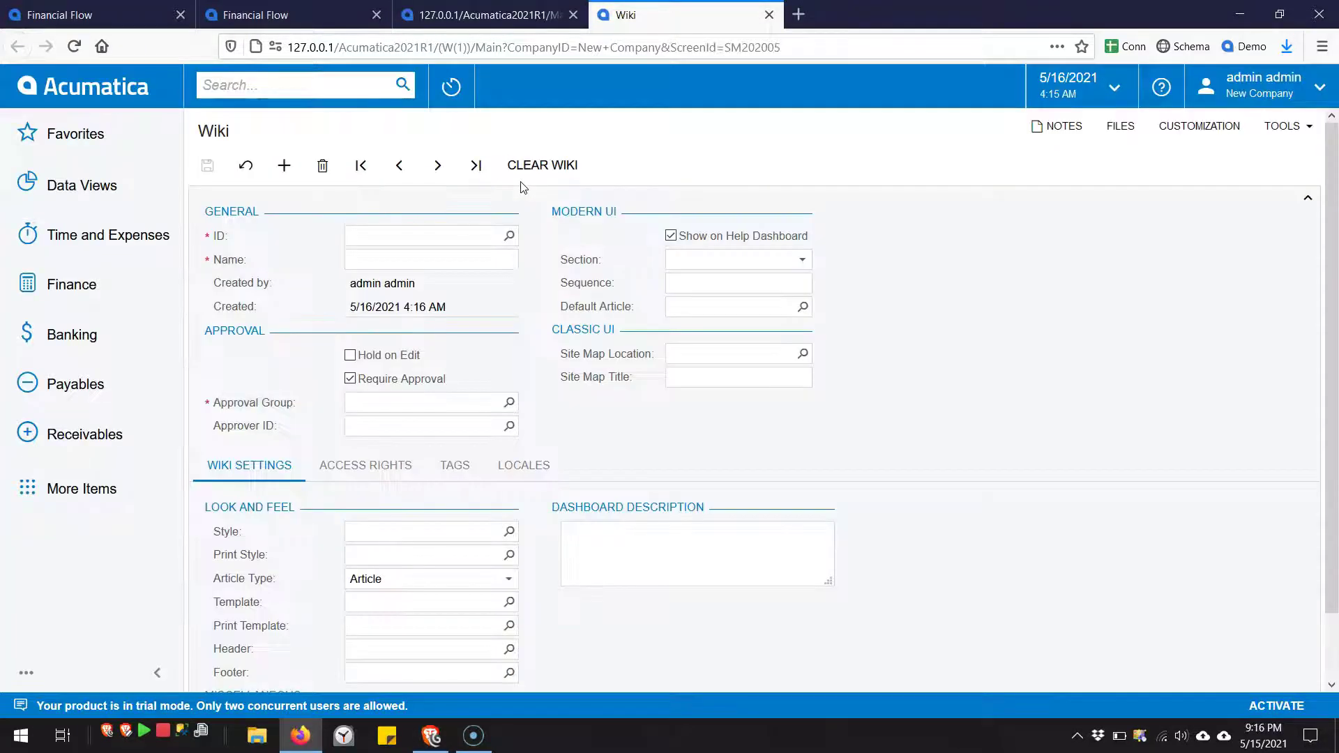
pyautogui.click(509, 235)
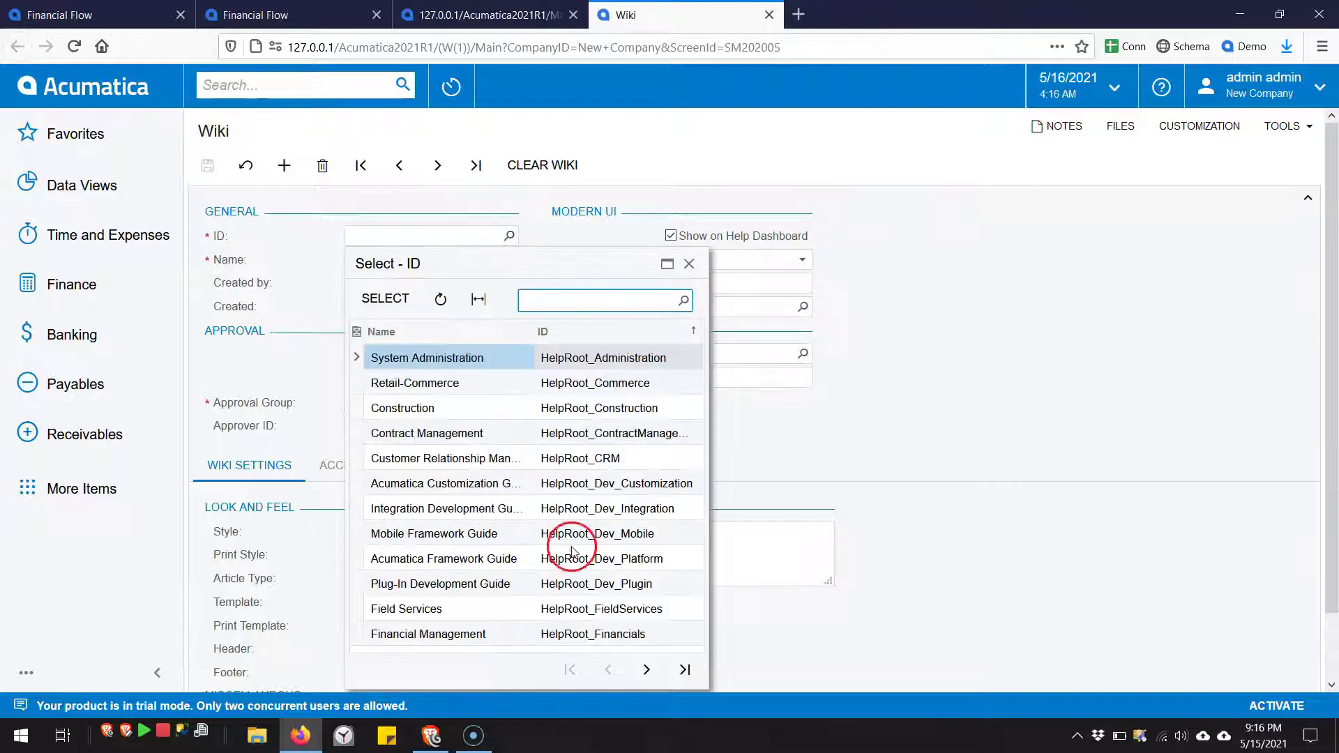
pyautogui.click(646, 669)
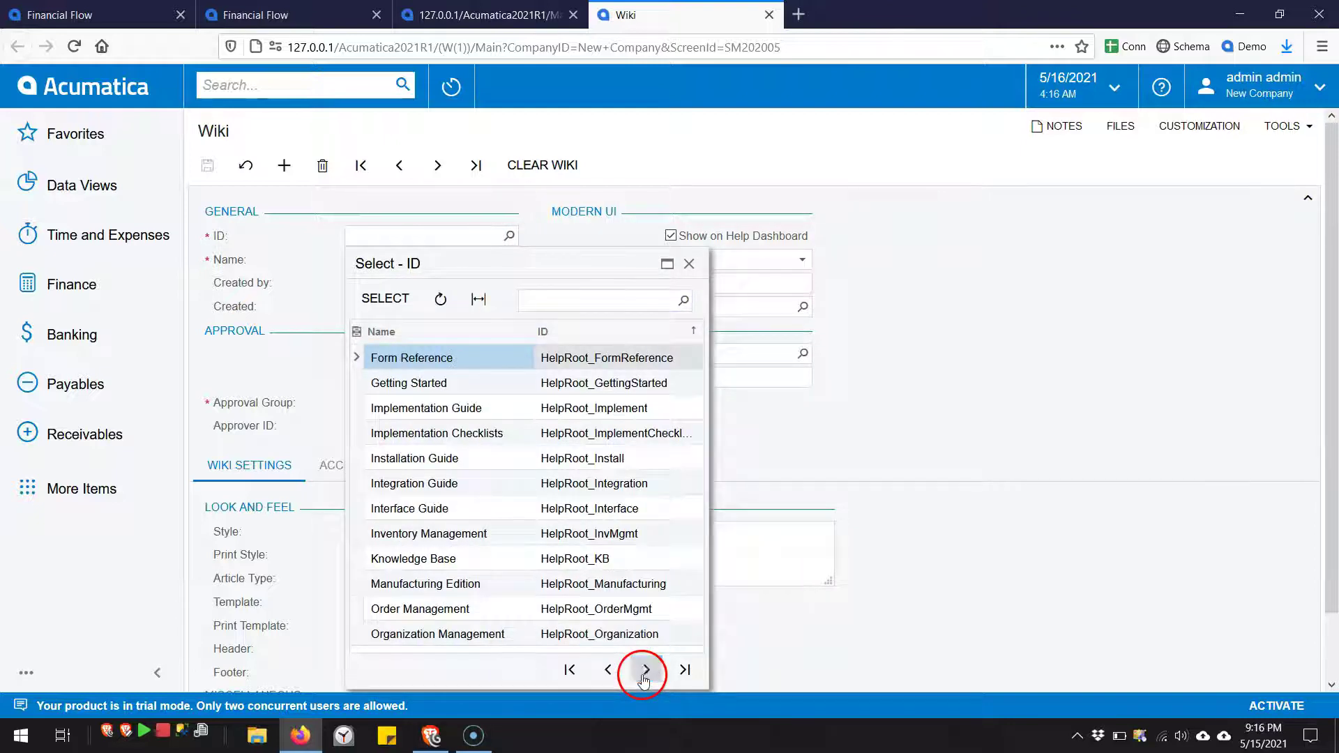
pyautogui.click(644, 671)
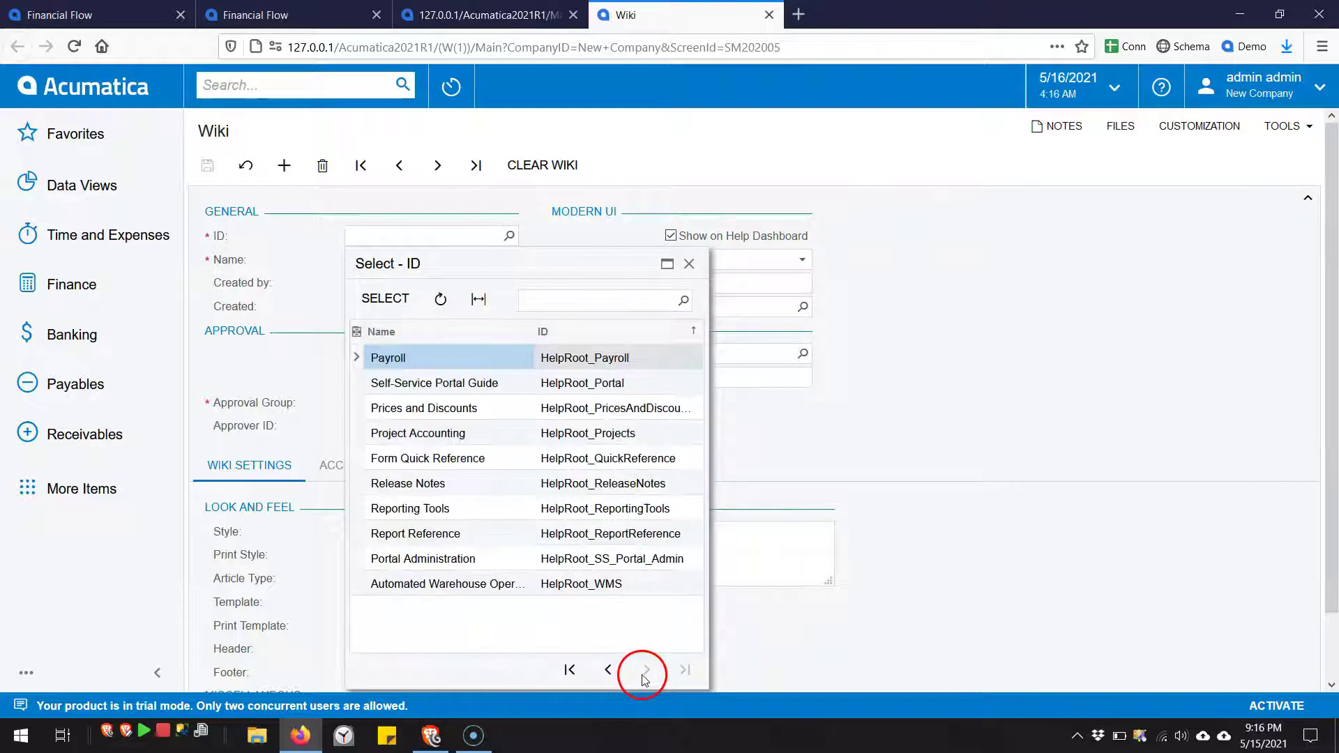
pyautogui.click(569, 671)
pyautogui.click(689, 263)
# Set the new wiki's ID and Name to "Dashboard Diagrams", as in the demo company, and disable Show on Help Dashboard.
pyautogui.click(468, 252)
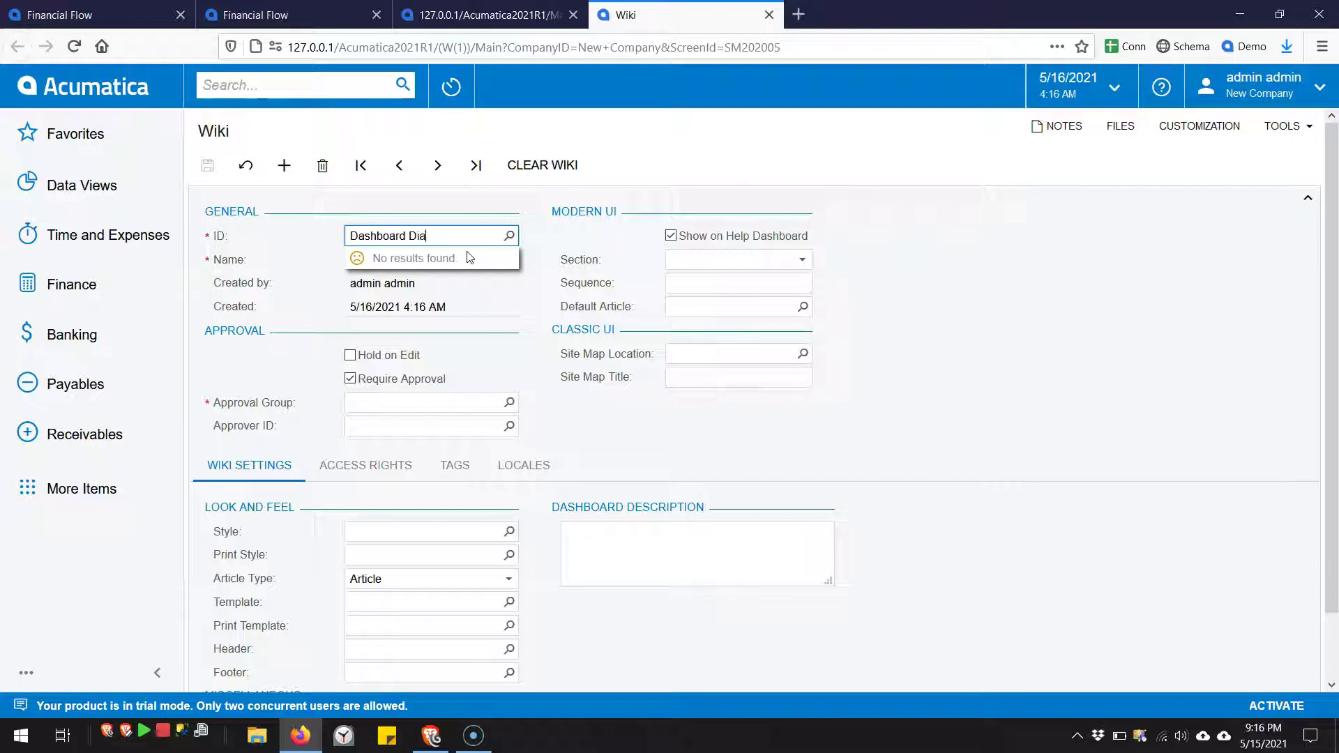
pyautogui.click(278, 15)
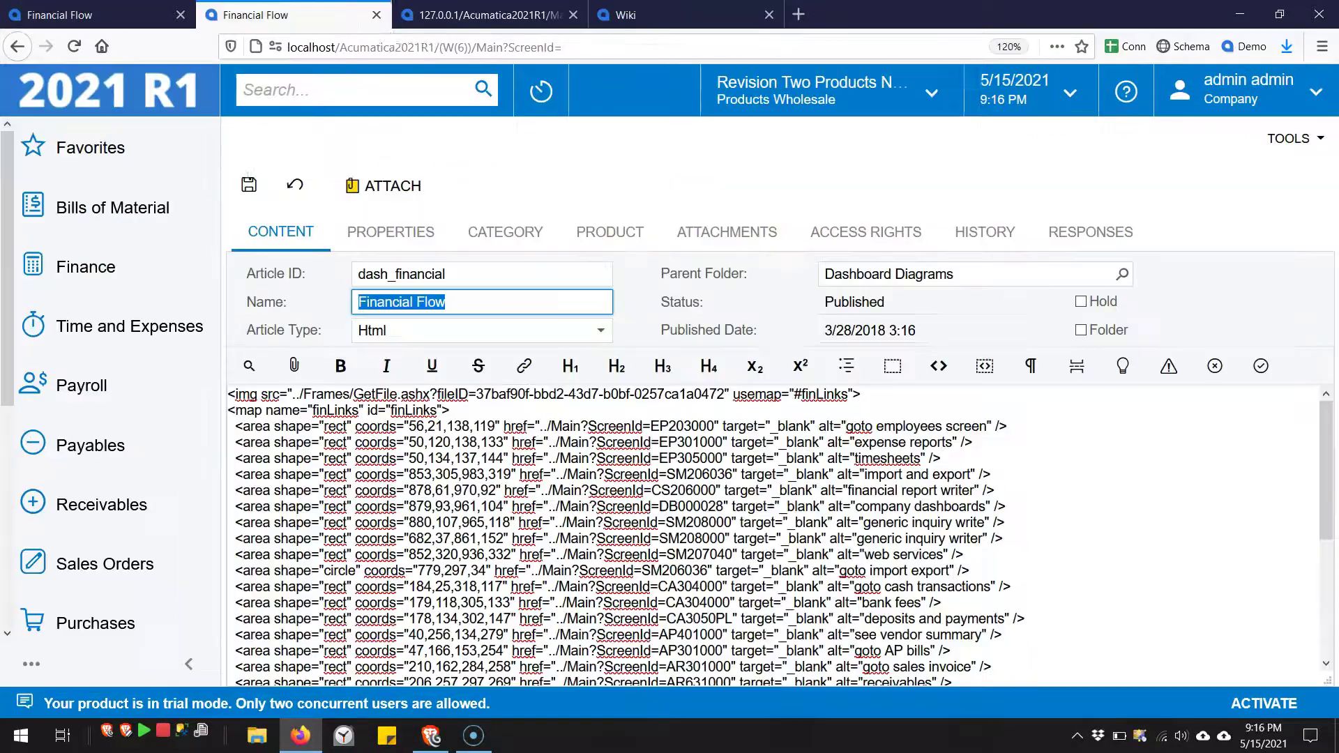
pyautogui.click(670, 15)
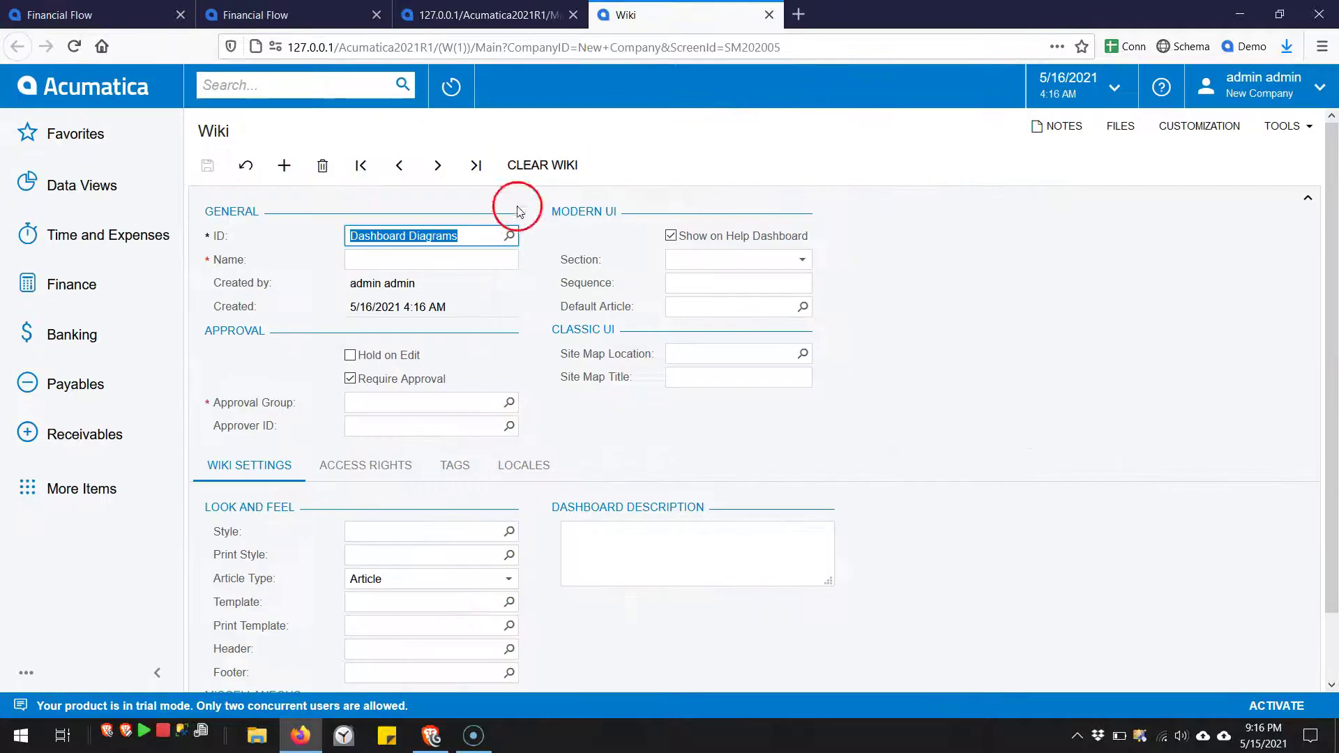
pyautogui.click(416, 264)
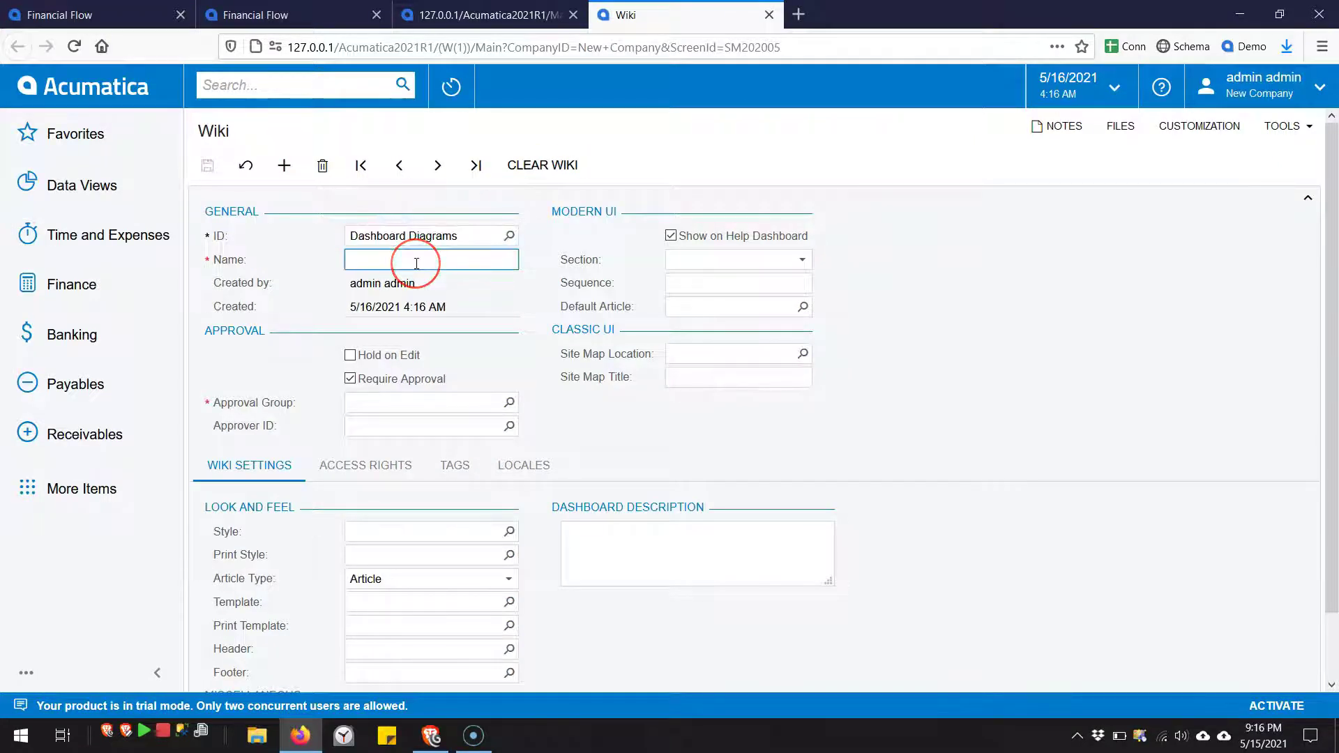
pyautogui.press('Tab')
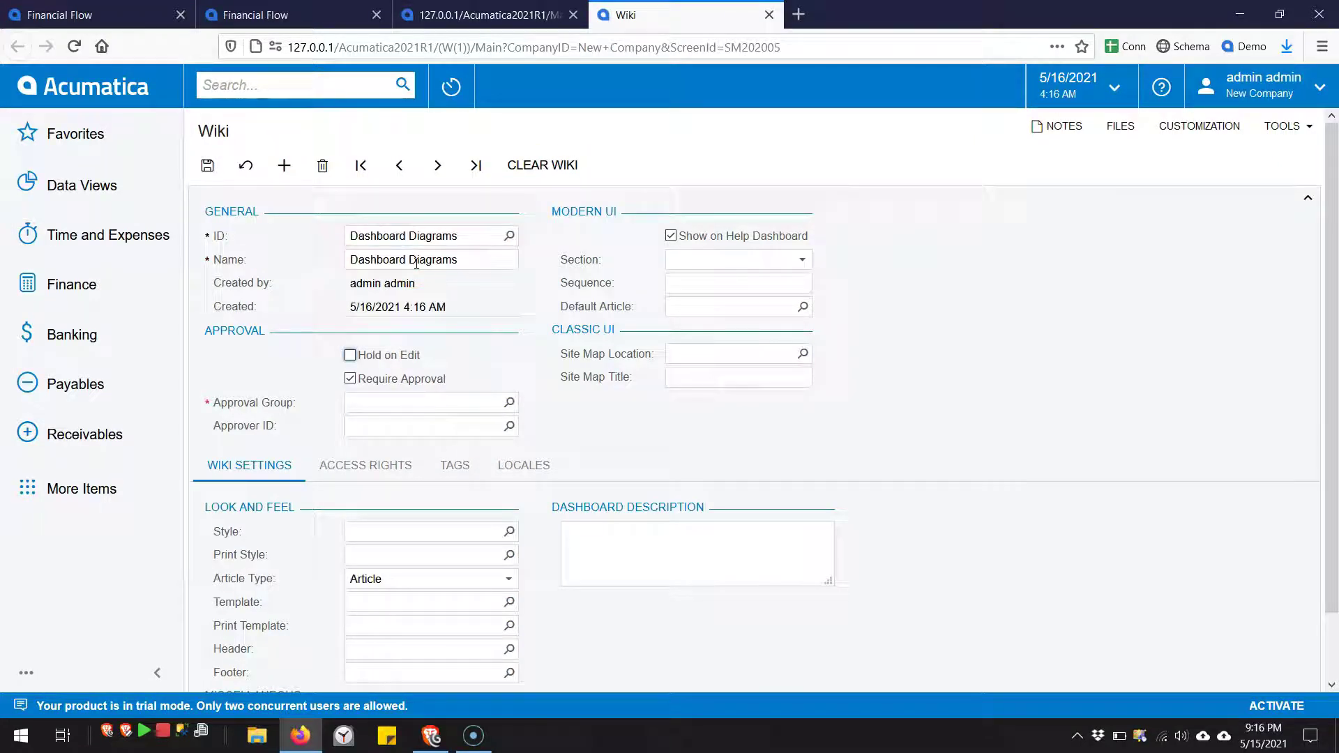
pyautogui.click(670, 237)
# Look through the help dashboard's Acumatica Educational Resources and return to the wiki form.
pyautogui.click(1161, 87)
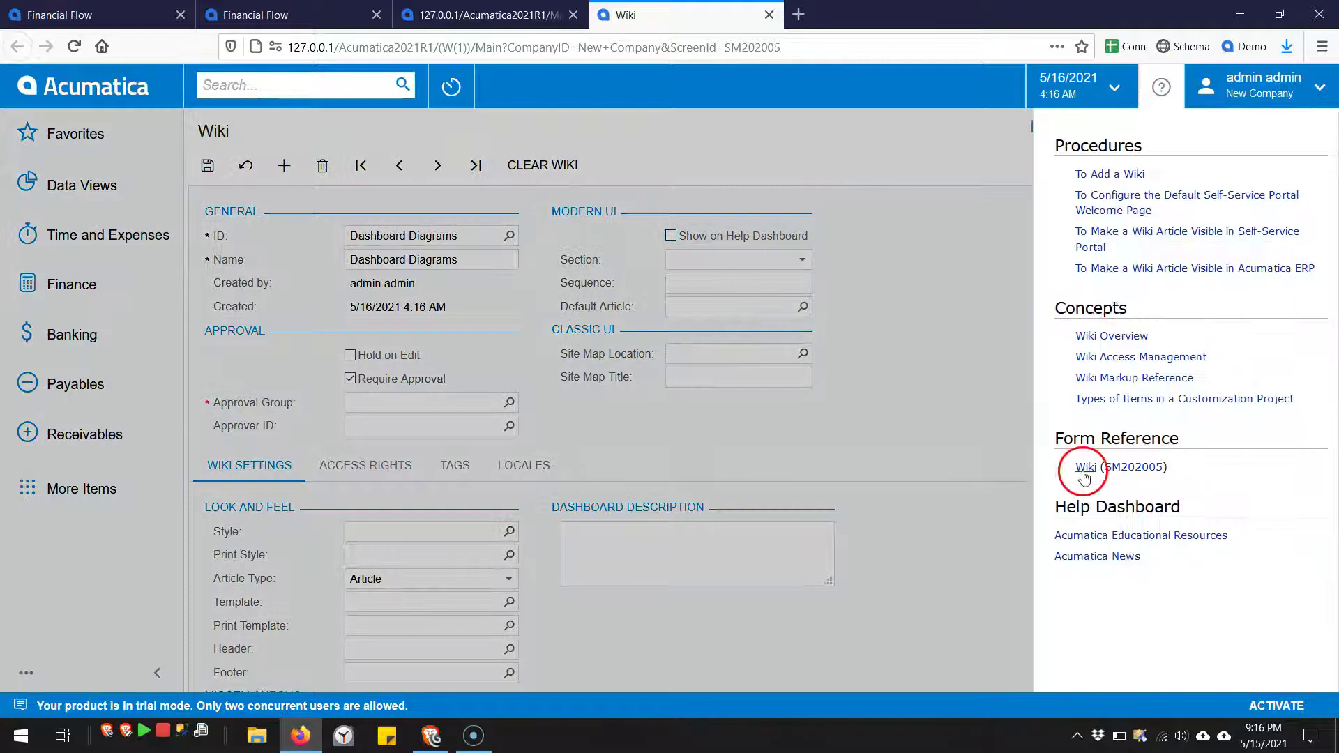
pyautogui.click(1112, 535)
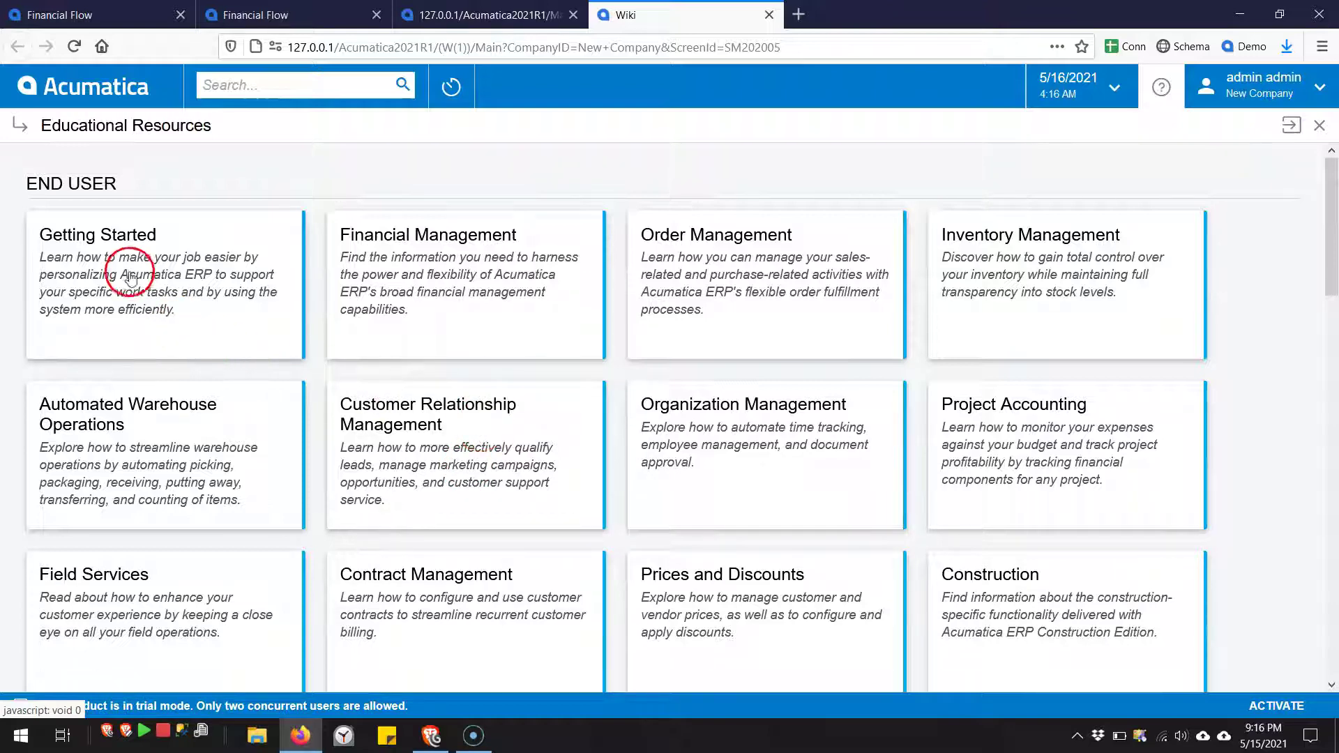
pyautogui.scroll(-7, 443, 508)
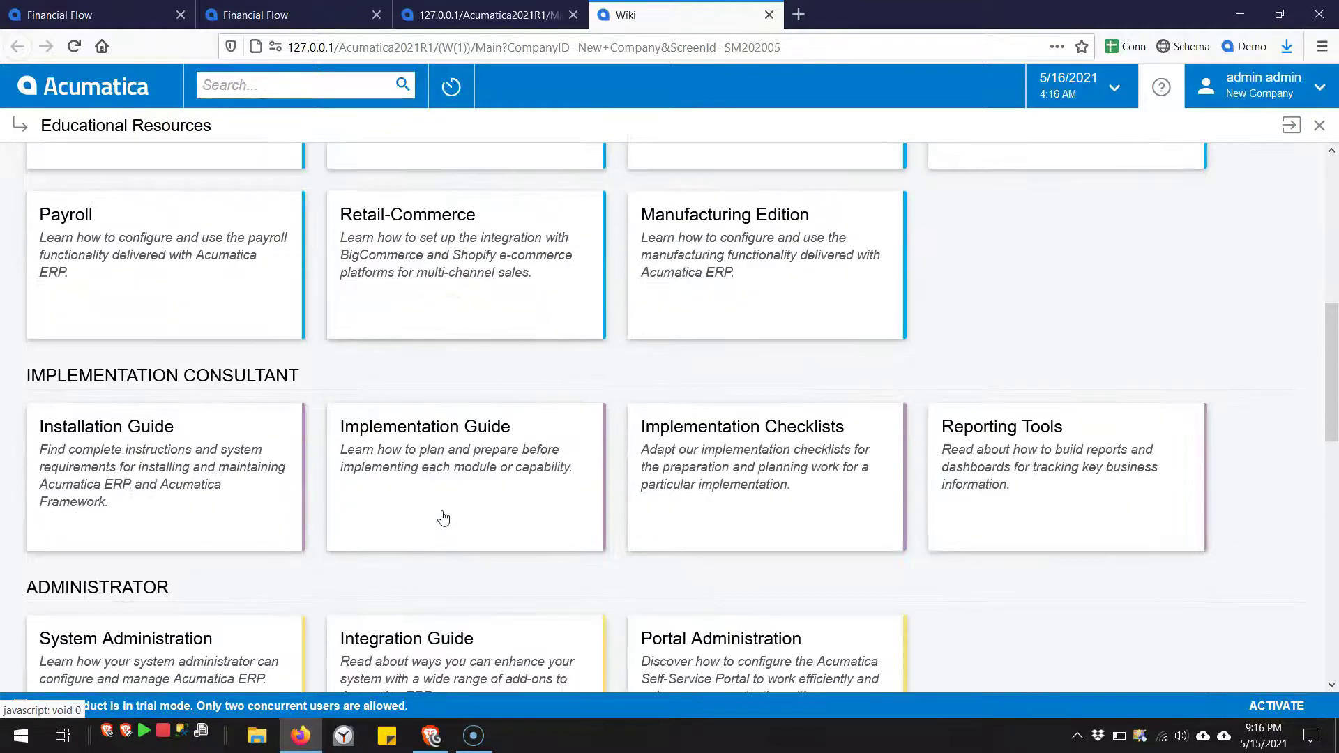
pyautogui.scroll(-8, 443, 518)
pyautogui.scroll(8, 445, 516)
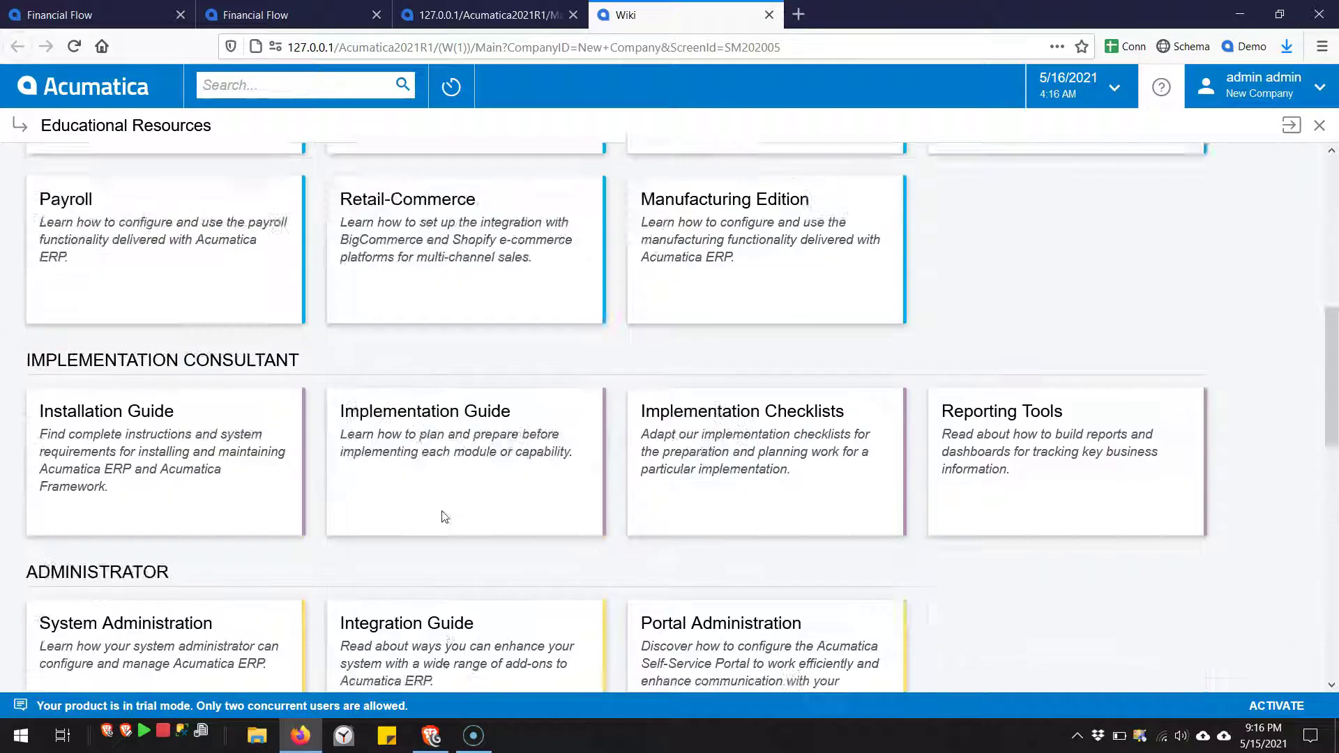
pyautogui.scroll(8, 445, 517)
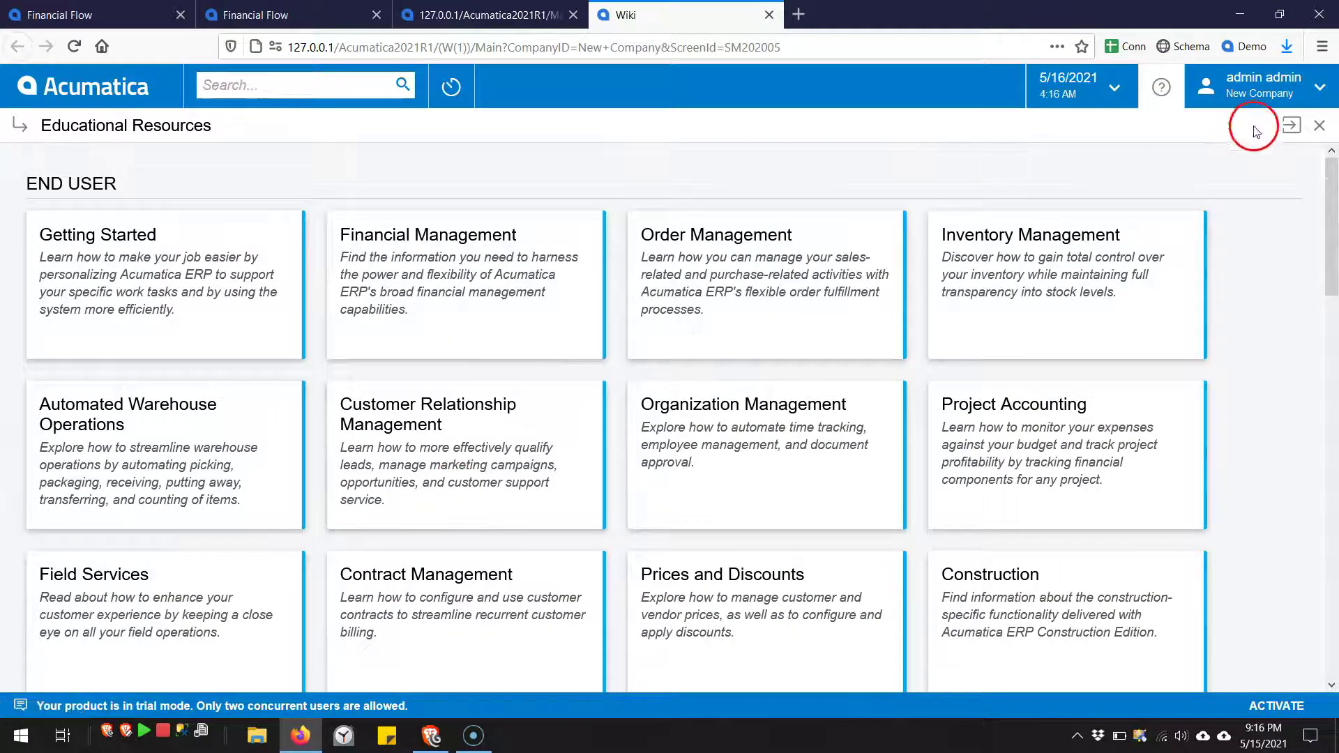
pyautogui.click(1318, 125)
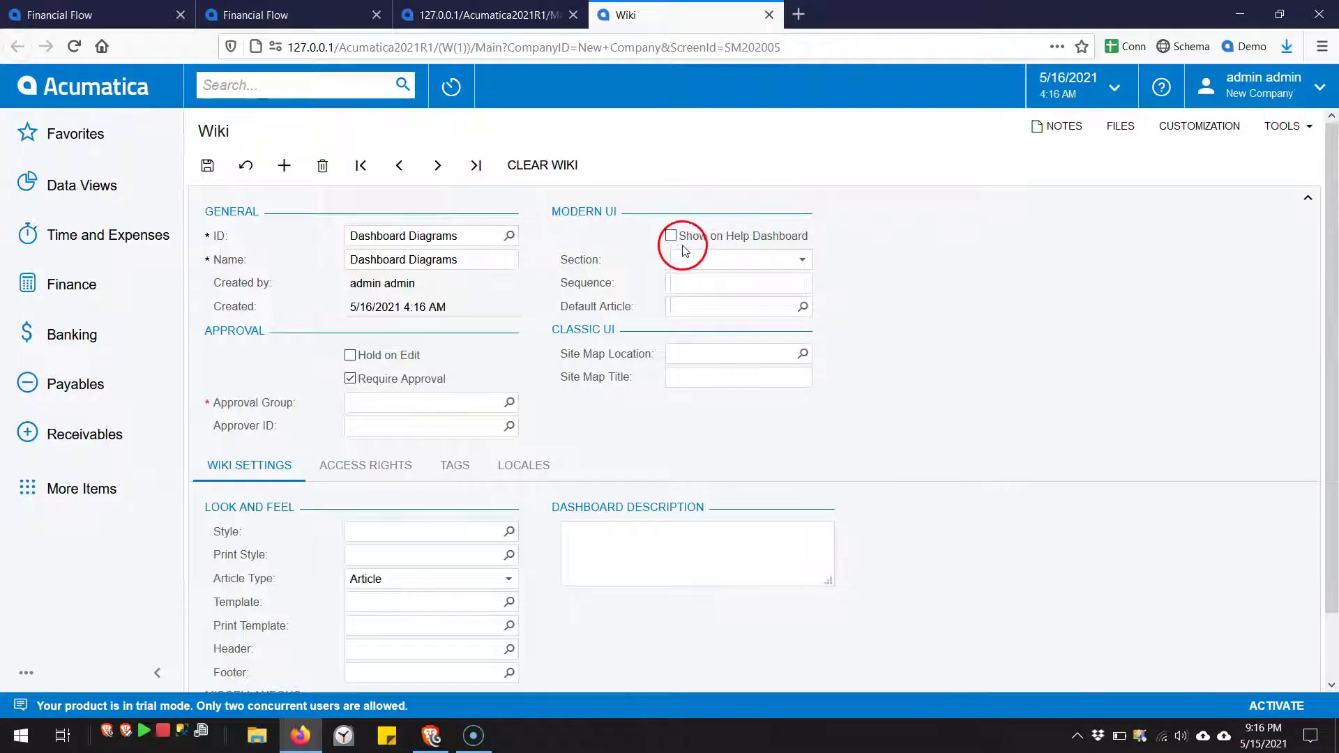
# Disable Require Approval for the Dashboard Diagrams wiki and save it.
pyautogui.click(384, 378)
pyautogui.scroll(-2, 384, 449)
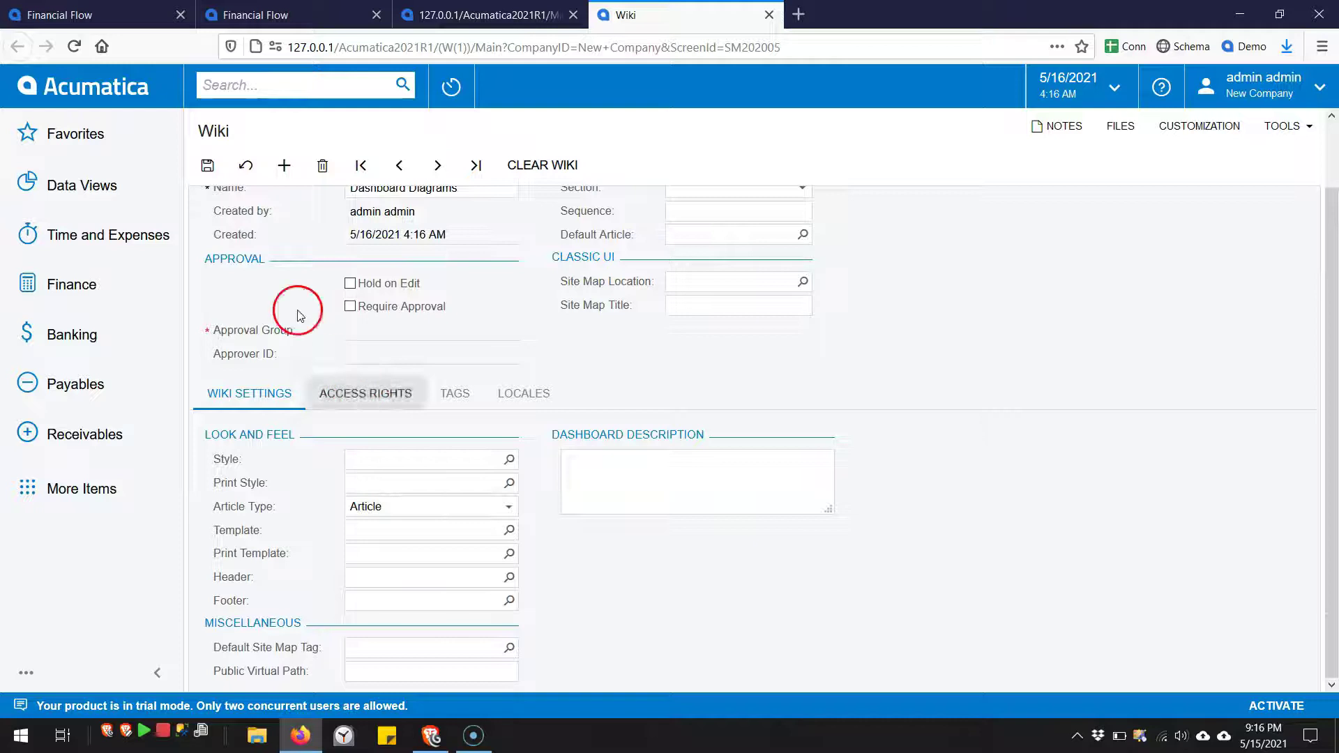
pyautogui.click(207, 165)
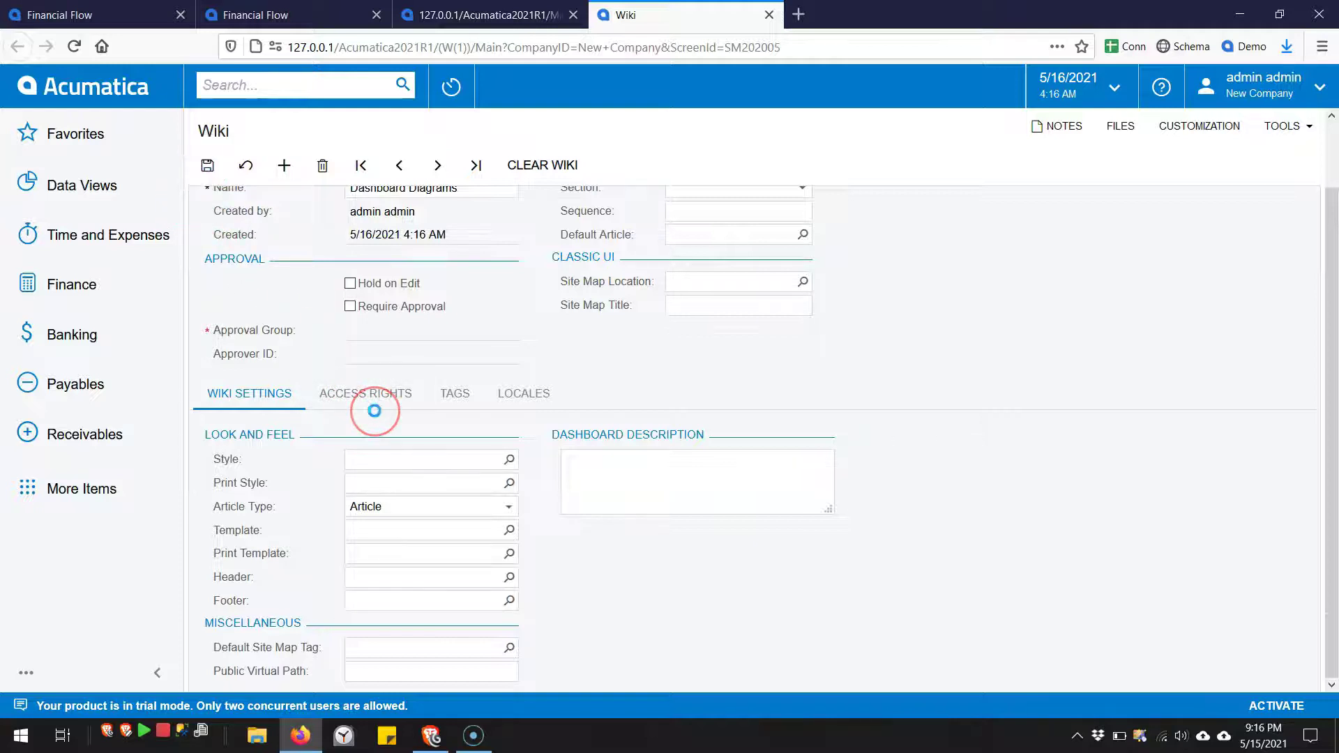
pyautogui.scroll(2, 377, 417)
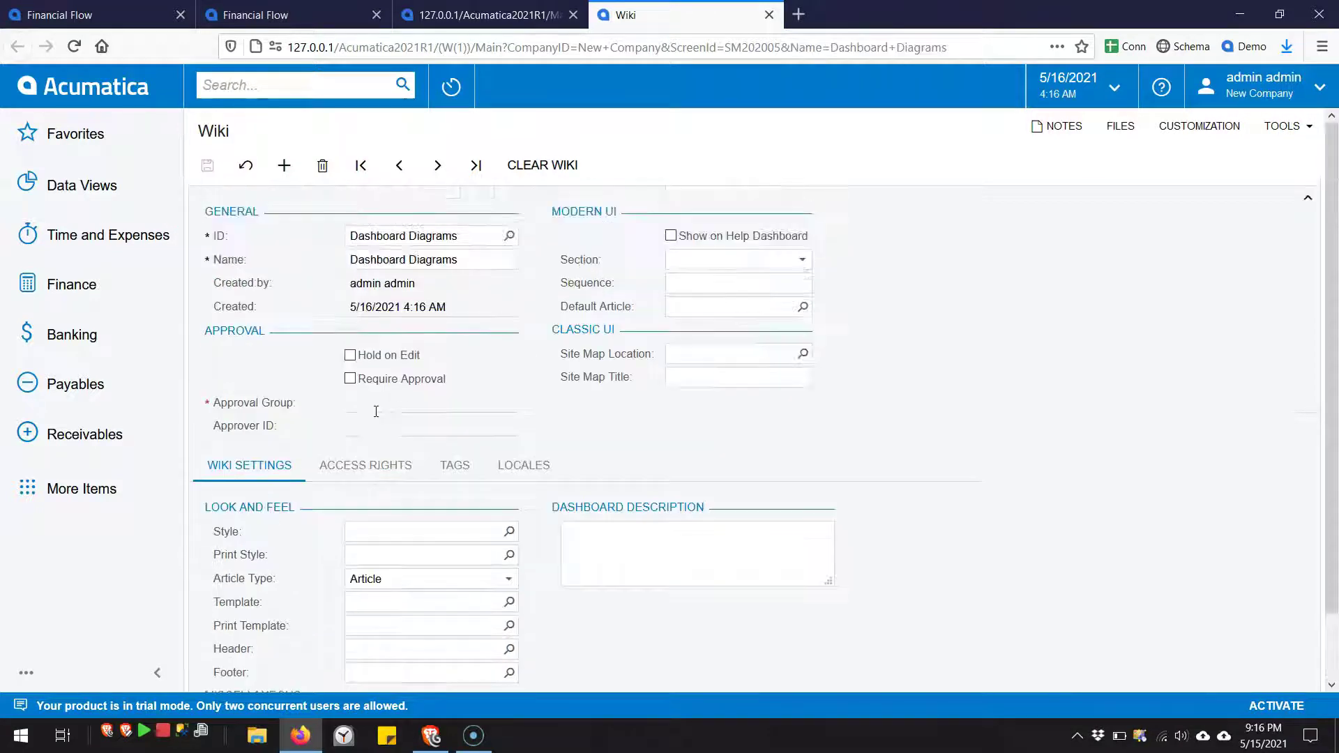
# Switch to the demo company's browser tab, search for "wikis" and open its Wikis screen.
pyautogui.click(255, 14)
pyautogui.click(290, 79)
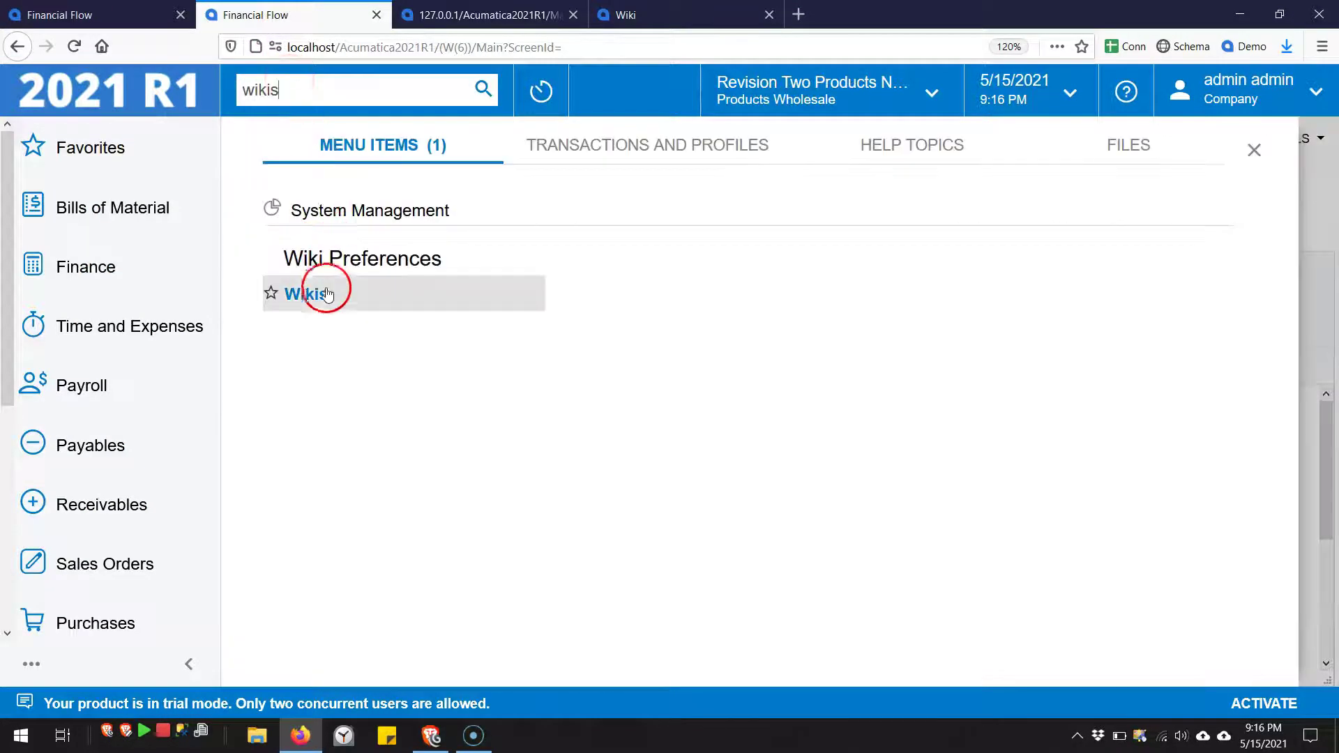
pyautogui.click(317, 289)
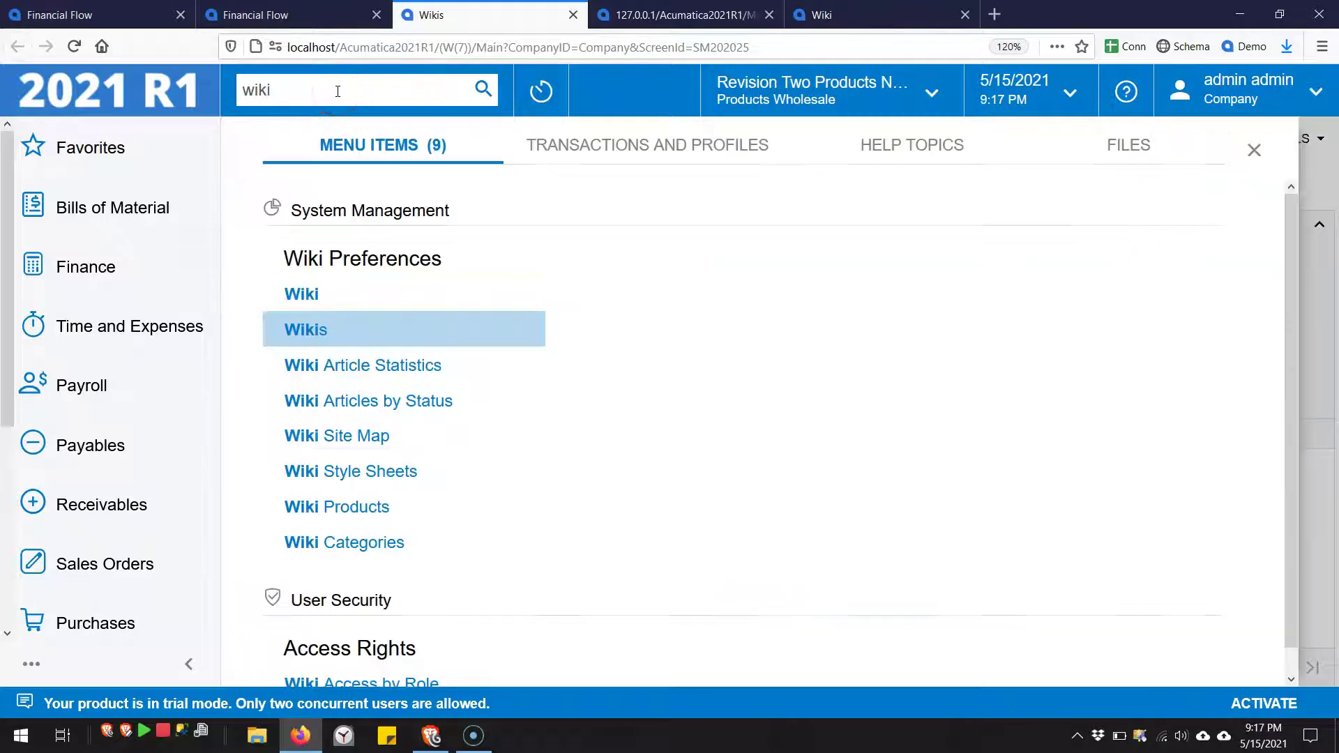
# Open the demo company's Wiki form and load the Dashboard Diagrams wiki with the ID dashboard_template.
pyautogui.click(318, 292)
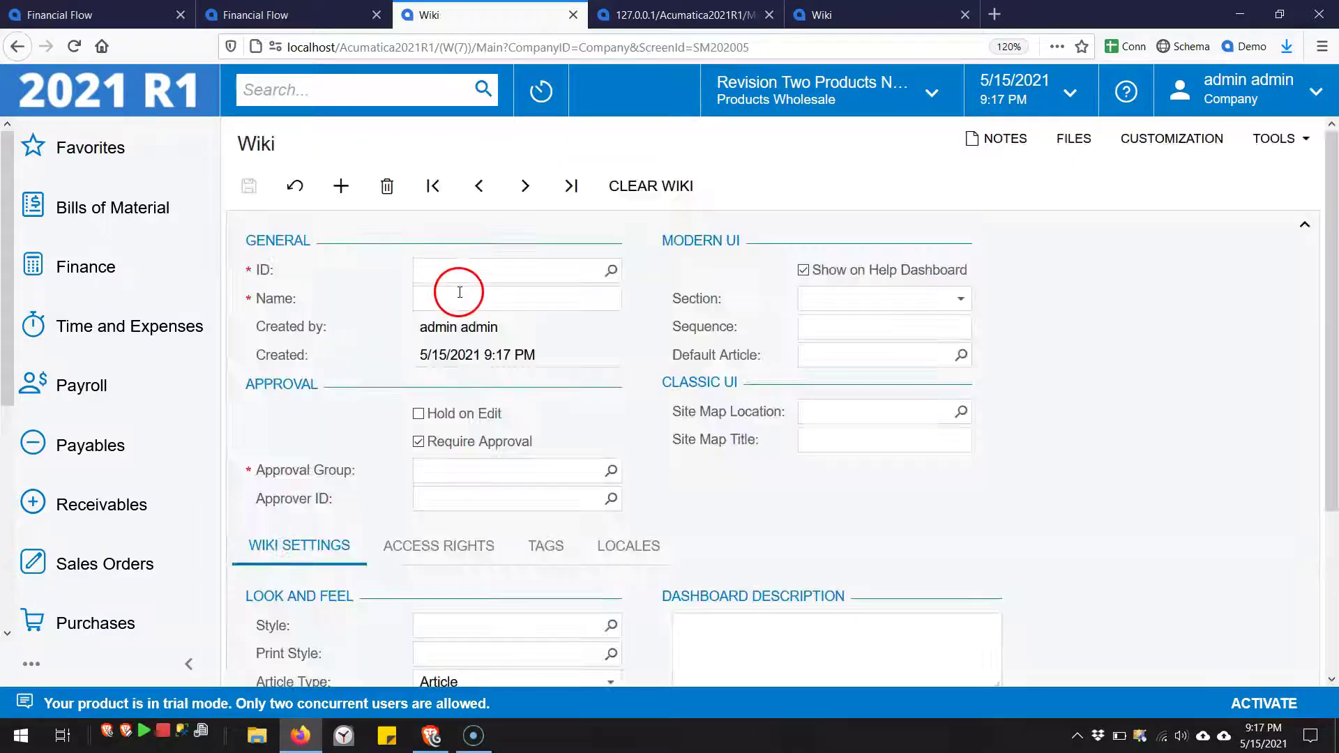
pyautogui.click(612, 272)
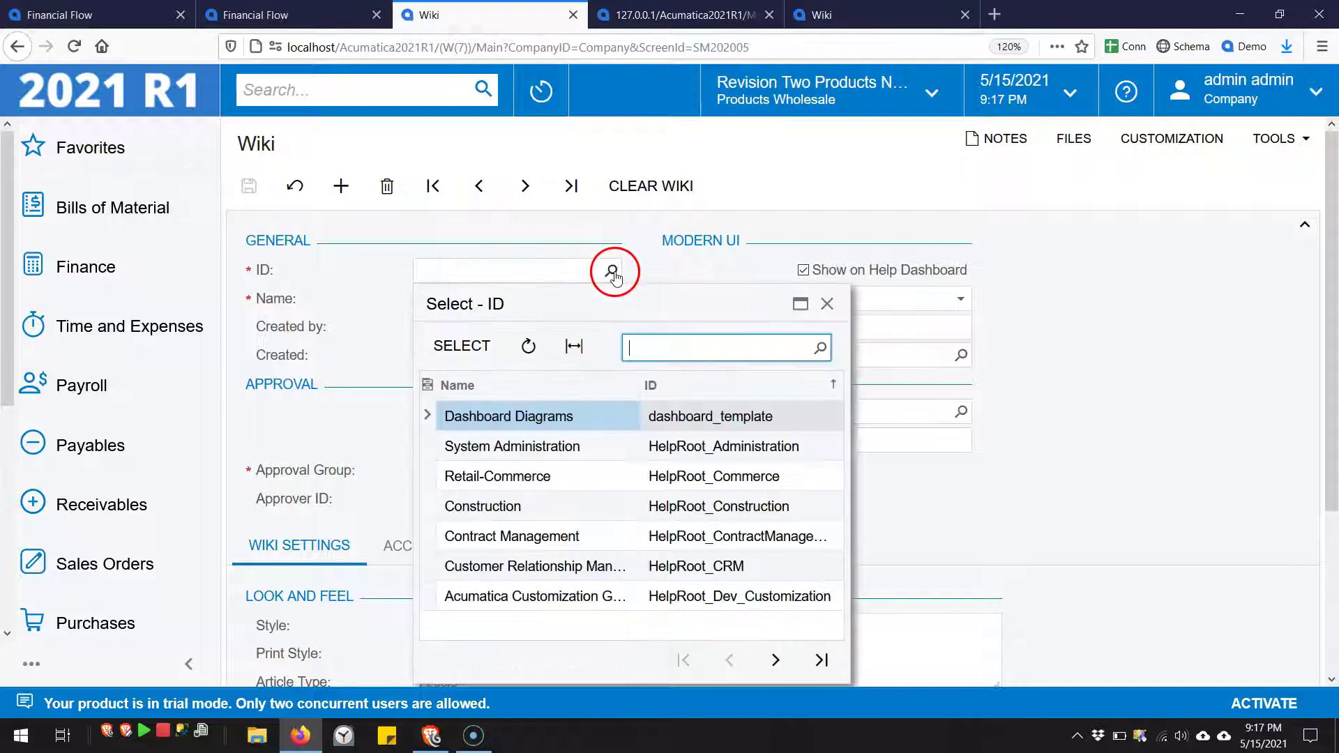
pyautogui.doubleClick(569, 403)
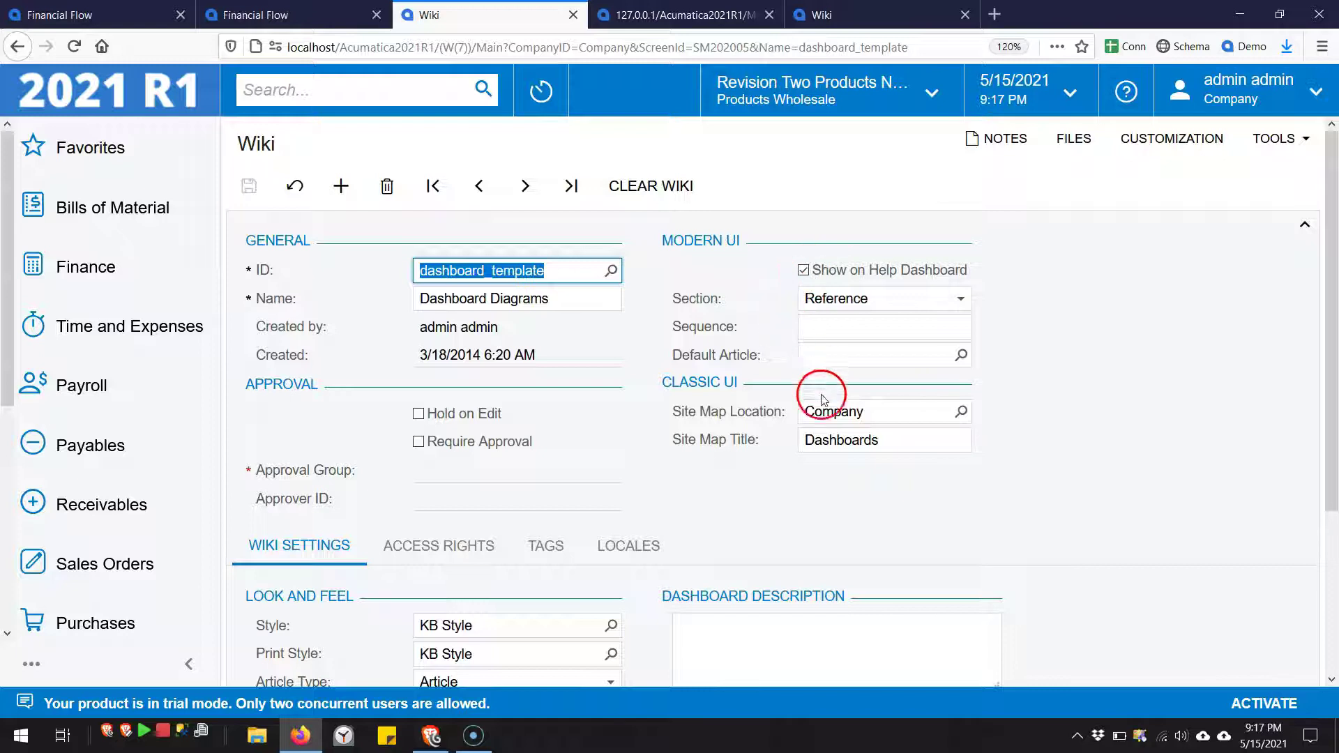
pyautogui.scroll(-1, 824, 444)
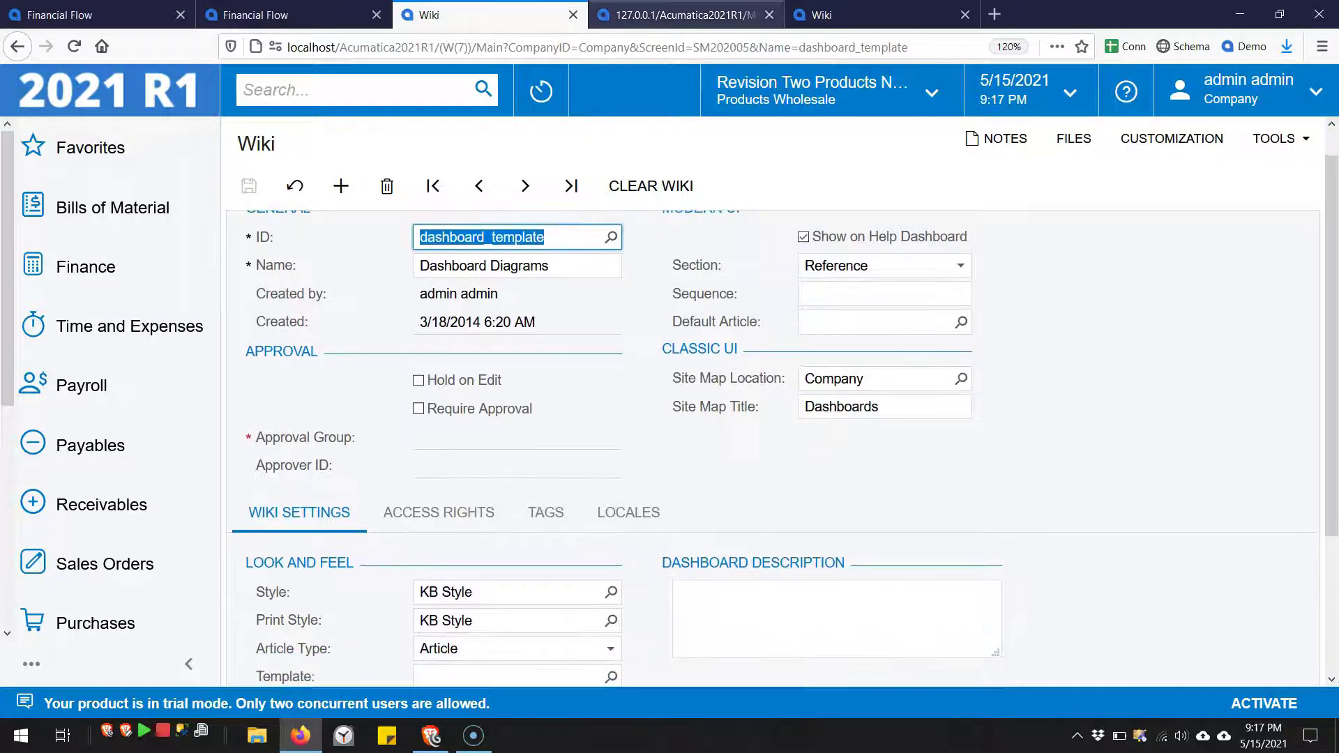
# Compare the new company's Dashboard Diagrams wiki with the demo company's and check which Site Map Location folders are available.
pyautogui.click(836, 15)
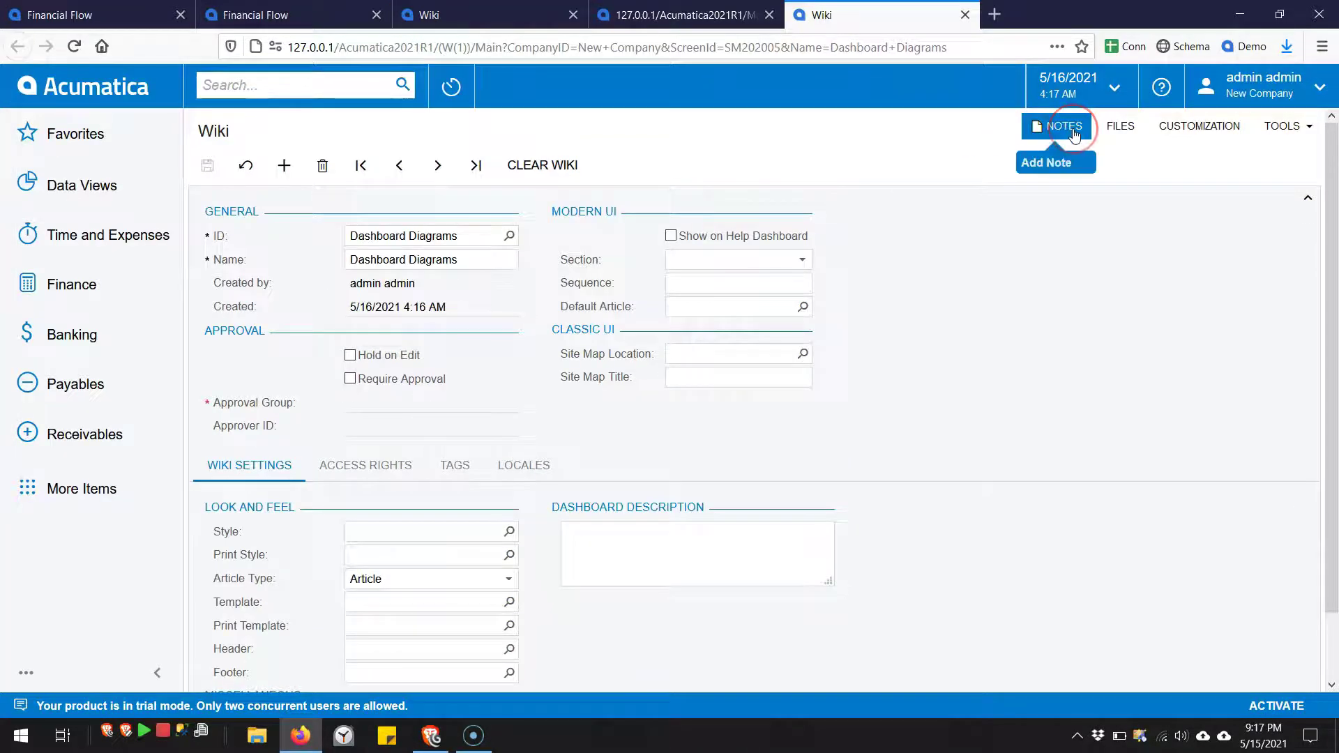
pyautogui.hotkey('ctrl', '+')
pyautogui.hotkey('ctrl', '+')
pyautogui.click(550, 16)
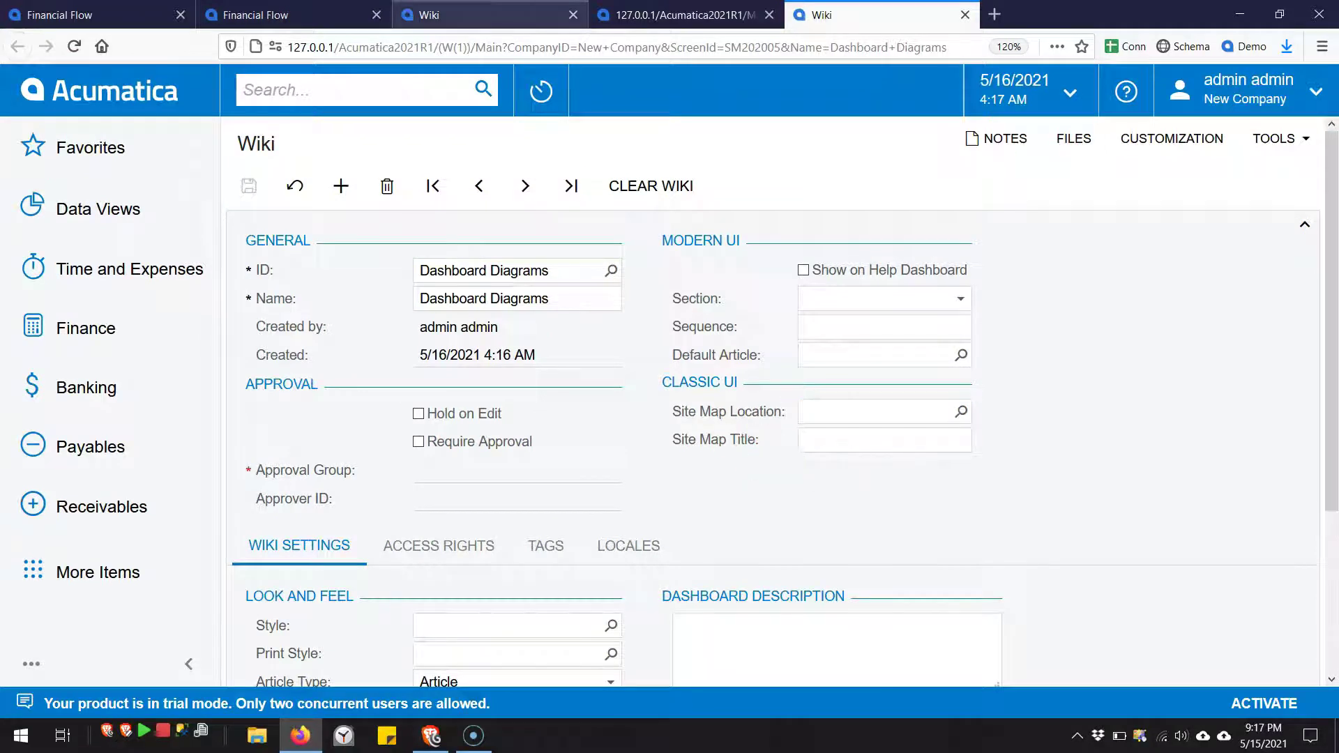
pyautogui.click(887, 15)
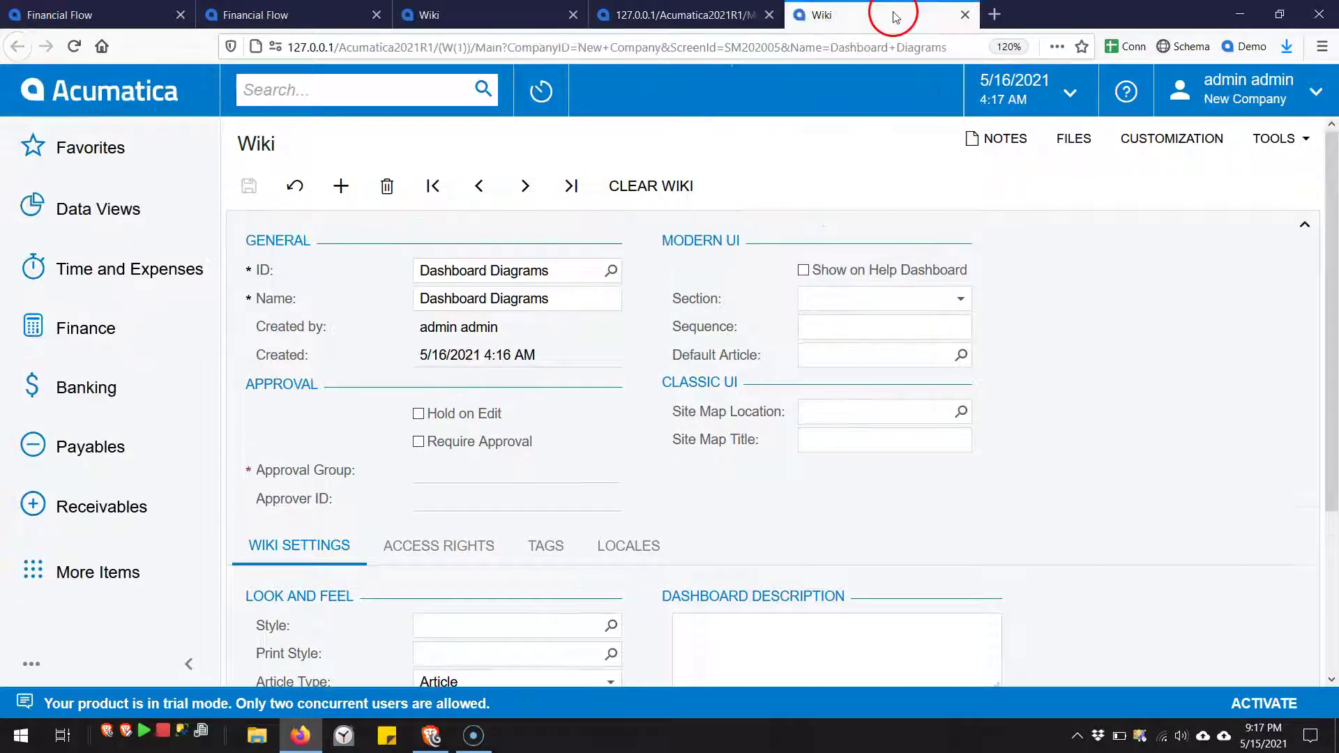
pyautogui.click(862, 410)
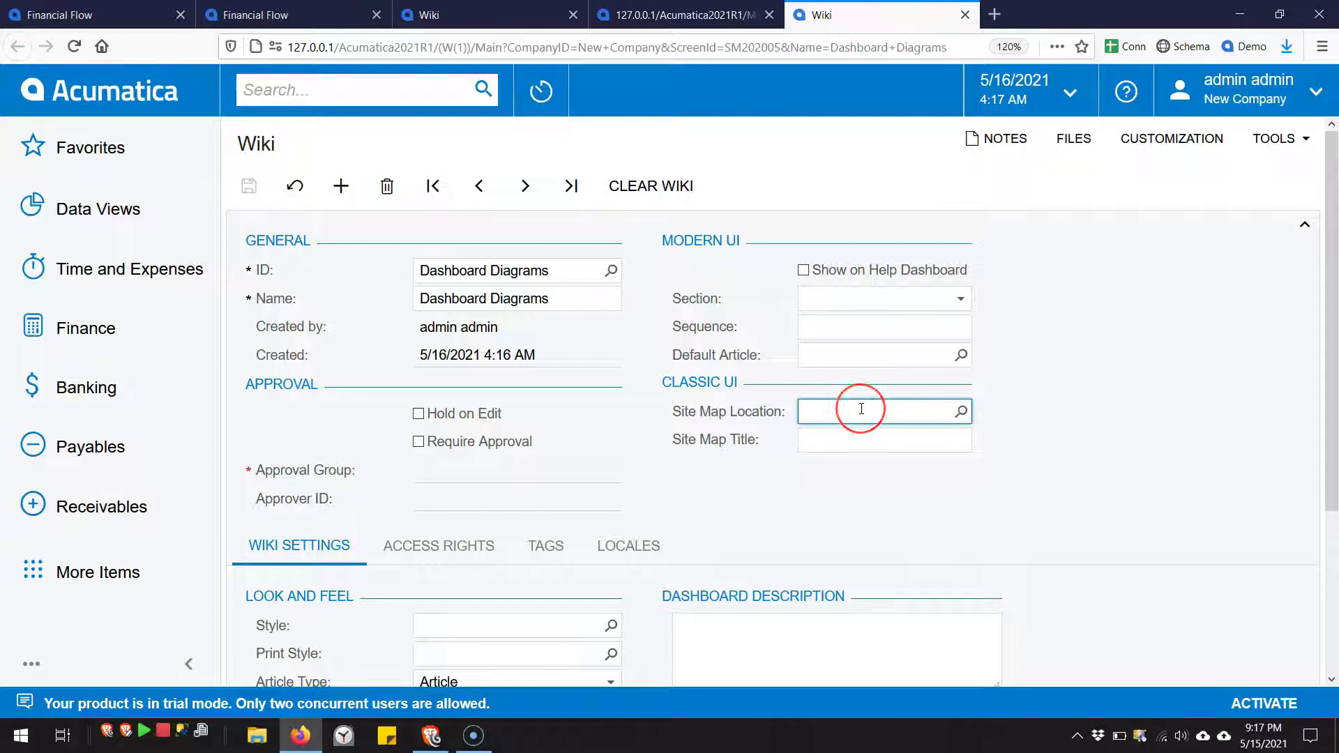
pyautogui.press('XF86AudioLowerVolume')
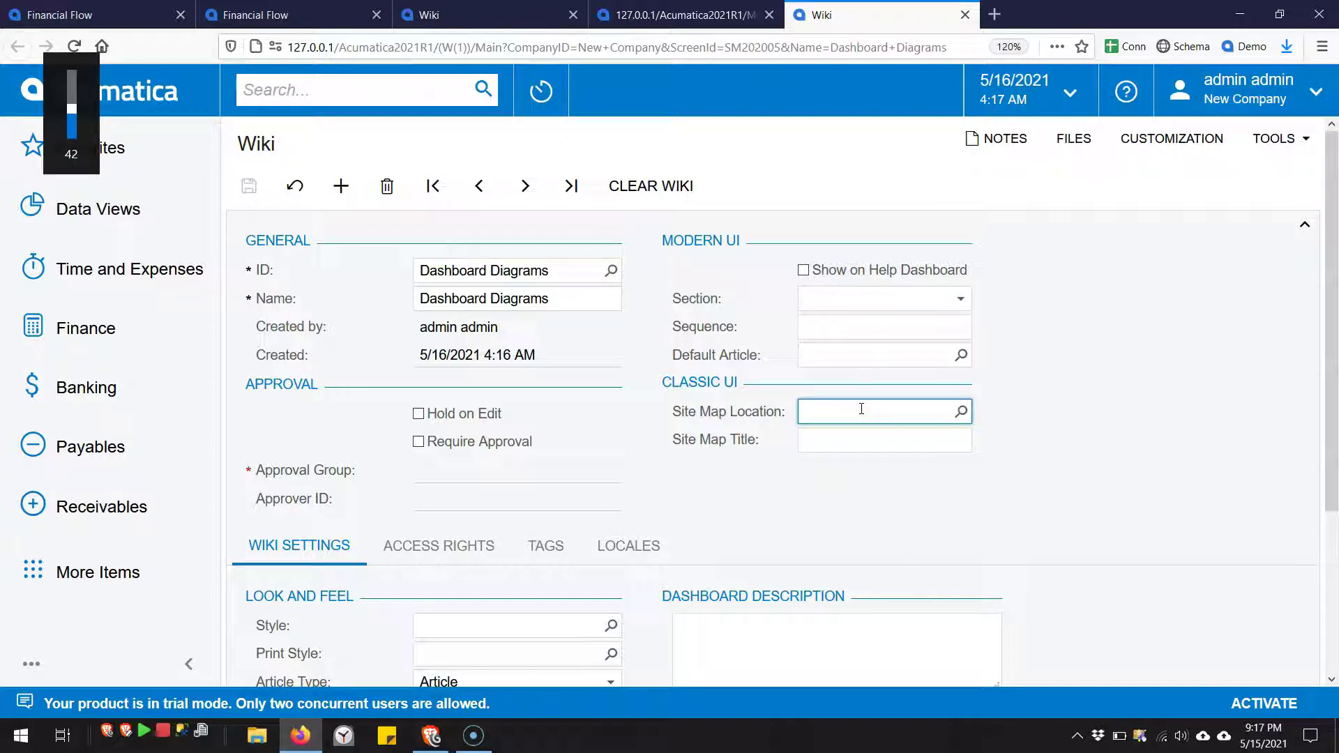
pyautogui.click(861, 409)
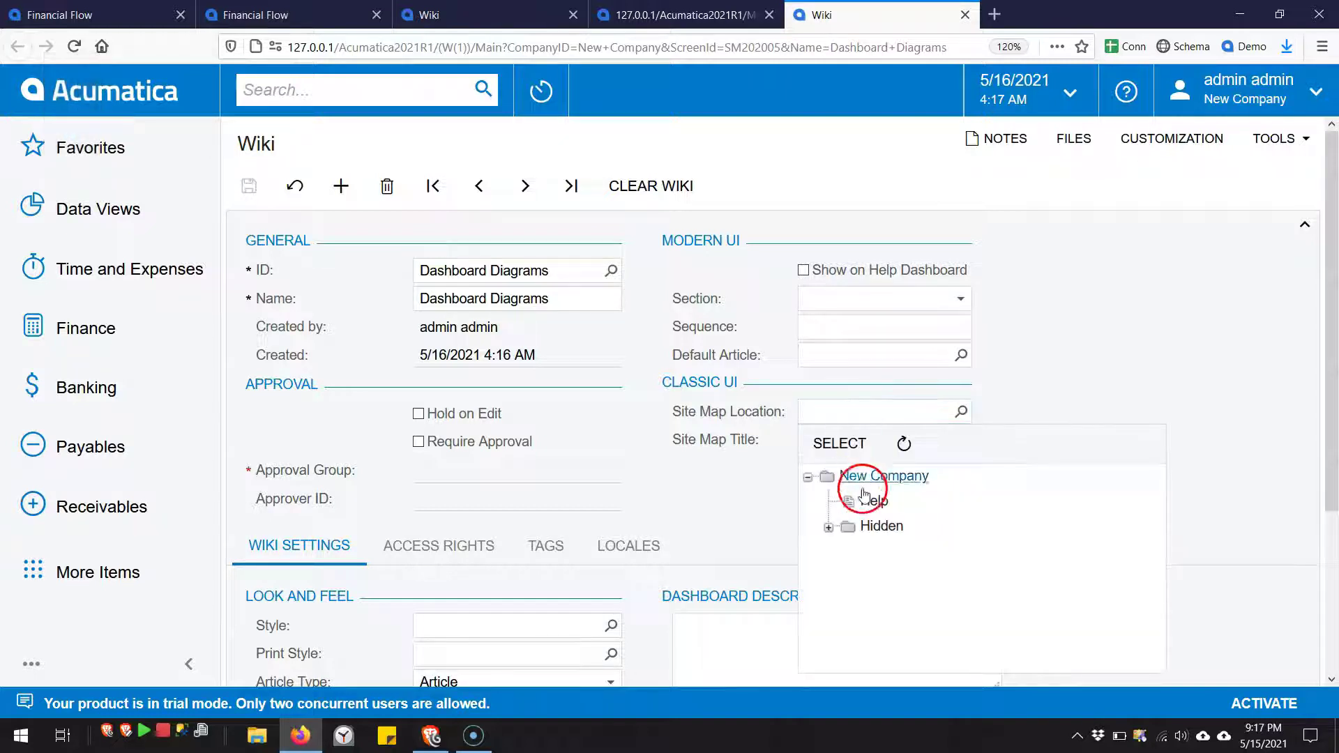
# Set both Style and Print Style of the new company's Dashboard Diagrams wiki to KB Style, copied from the demo company's wiki.
pyautogui.click(481, 15)
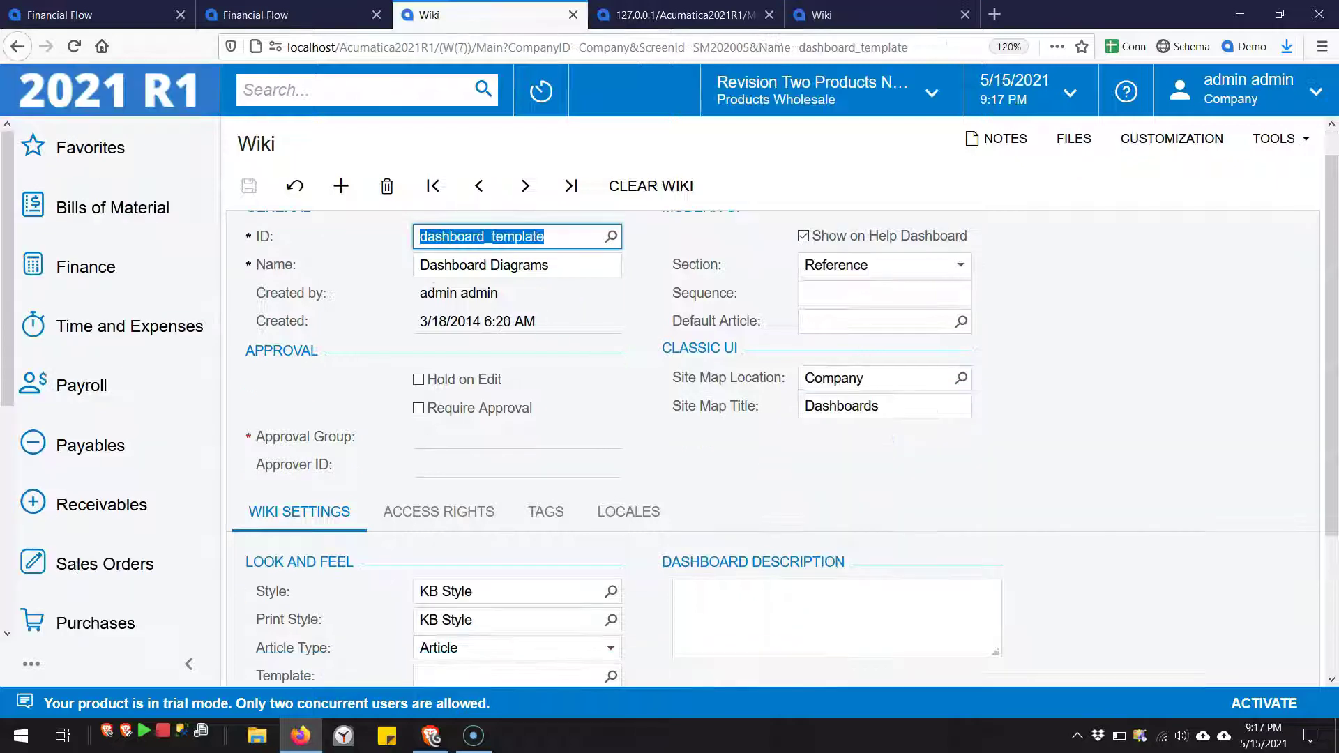
pyautogui.scroll(-2, 505, 476)
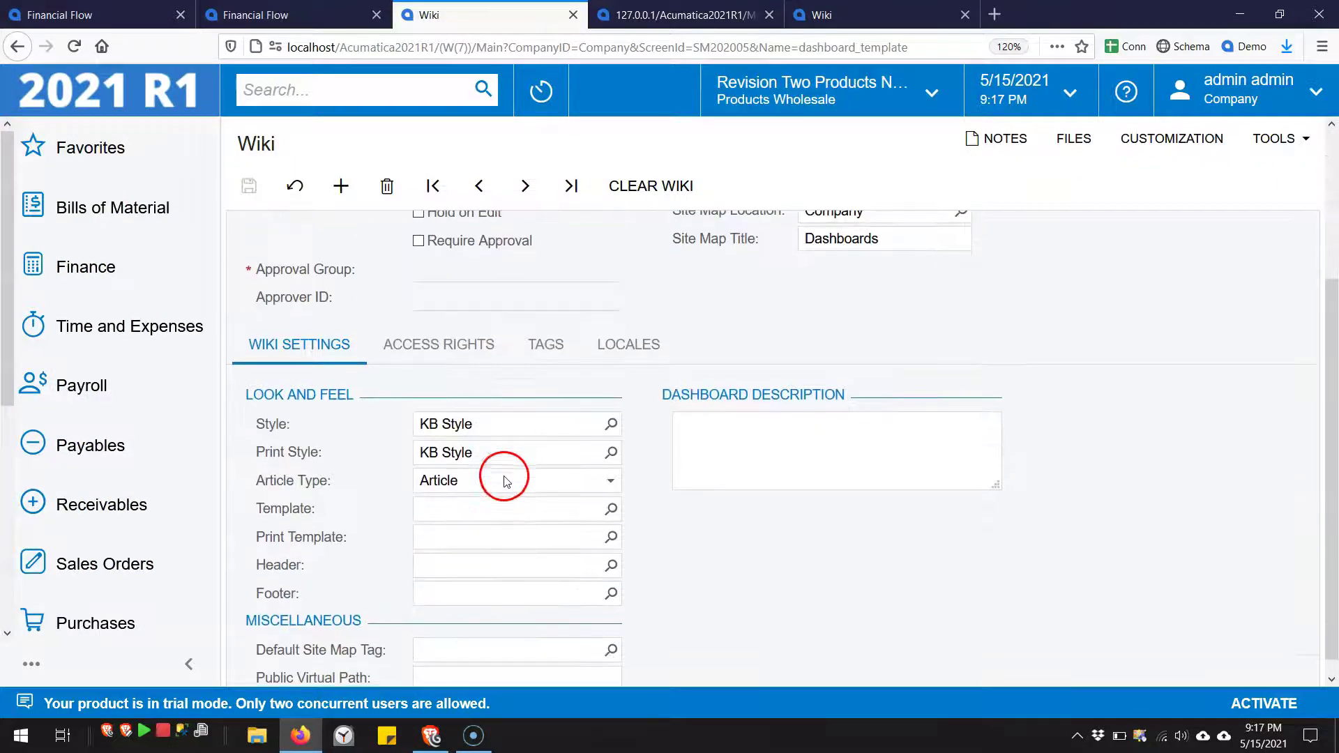
pyautogui.click(502, 419)
pyautogui.hotkey('ctrl', 'c')
pyautogui.click(849, 15)
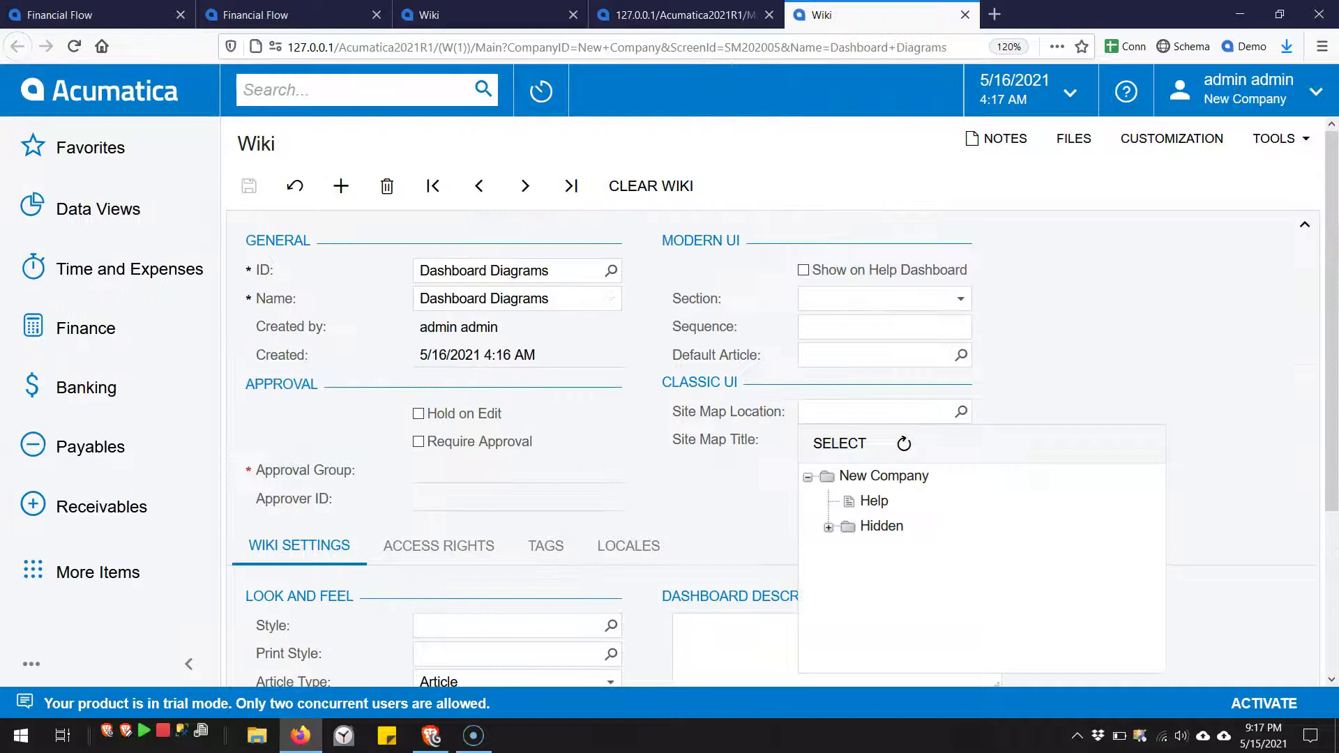
pyautogui.scroll(-3, 458, 593)
pyautogui.click(514, 415)
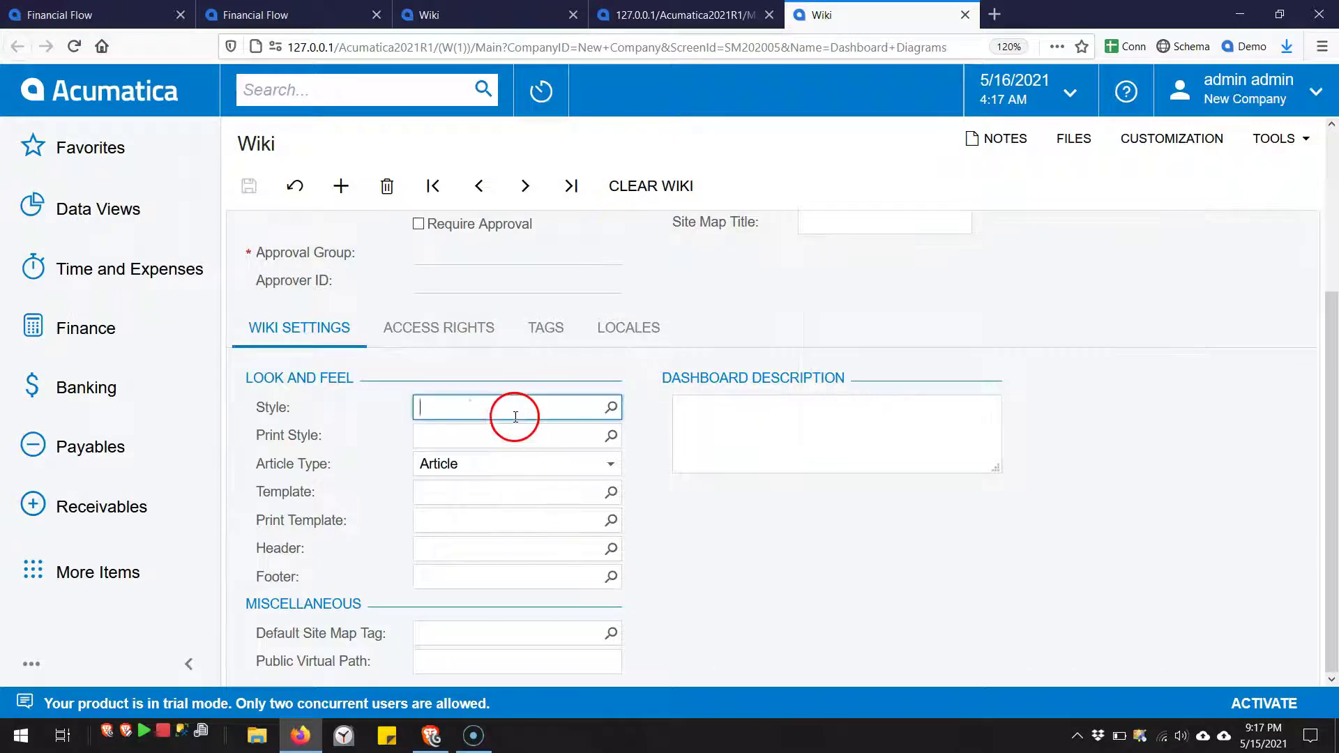
pyautogui.hotkey('ctrl', 'v')
pyautogui.press('Tab')
pyautogui.press('Tab')
# Check the remaining look and feel settings of the demo company's wiki, and save the new company's Dashboard Diagrams wiki.
pyautogui.hotkey('ctrl', 'Tab')
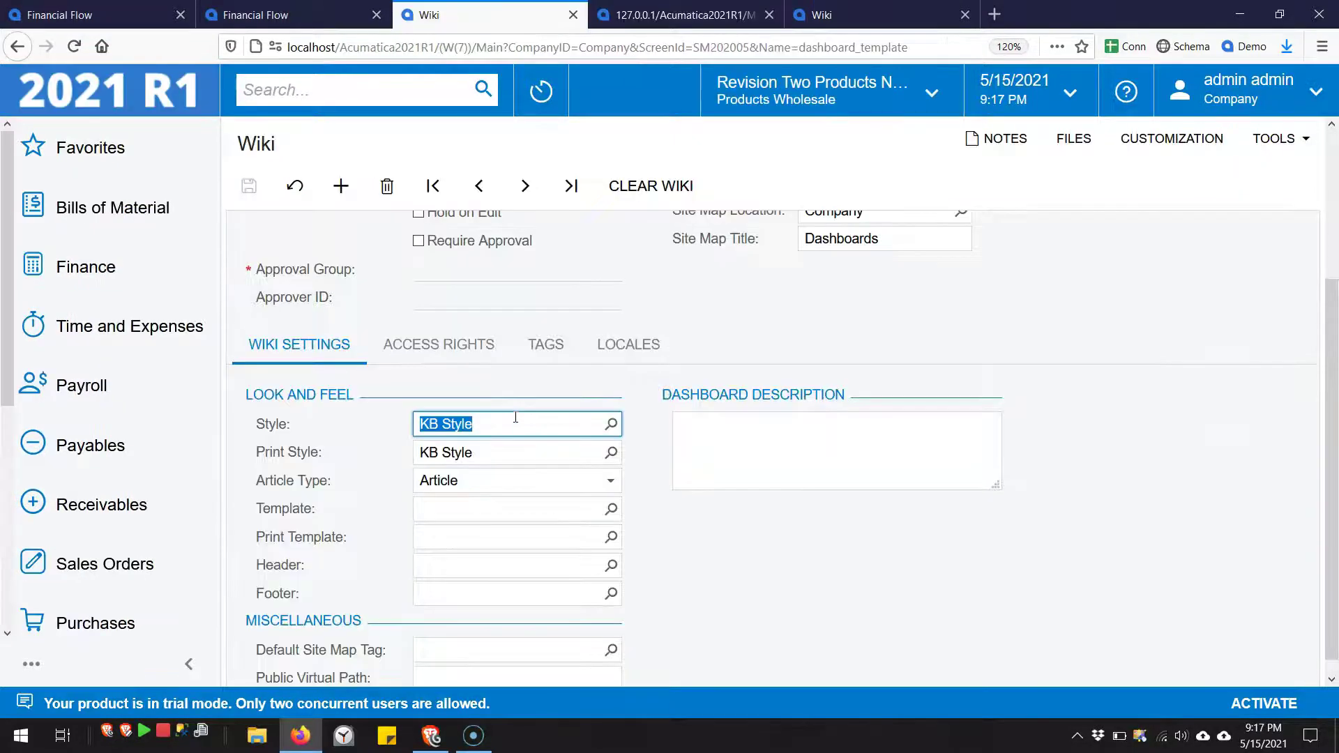
pyautogui.scroll(-1, 471, 489)
pyautogui.hotkey('ctrl', 'Tab')
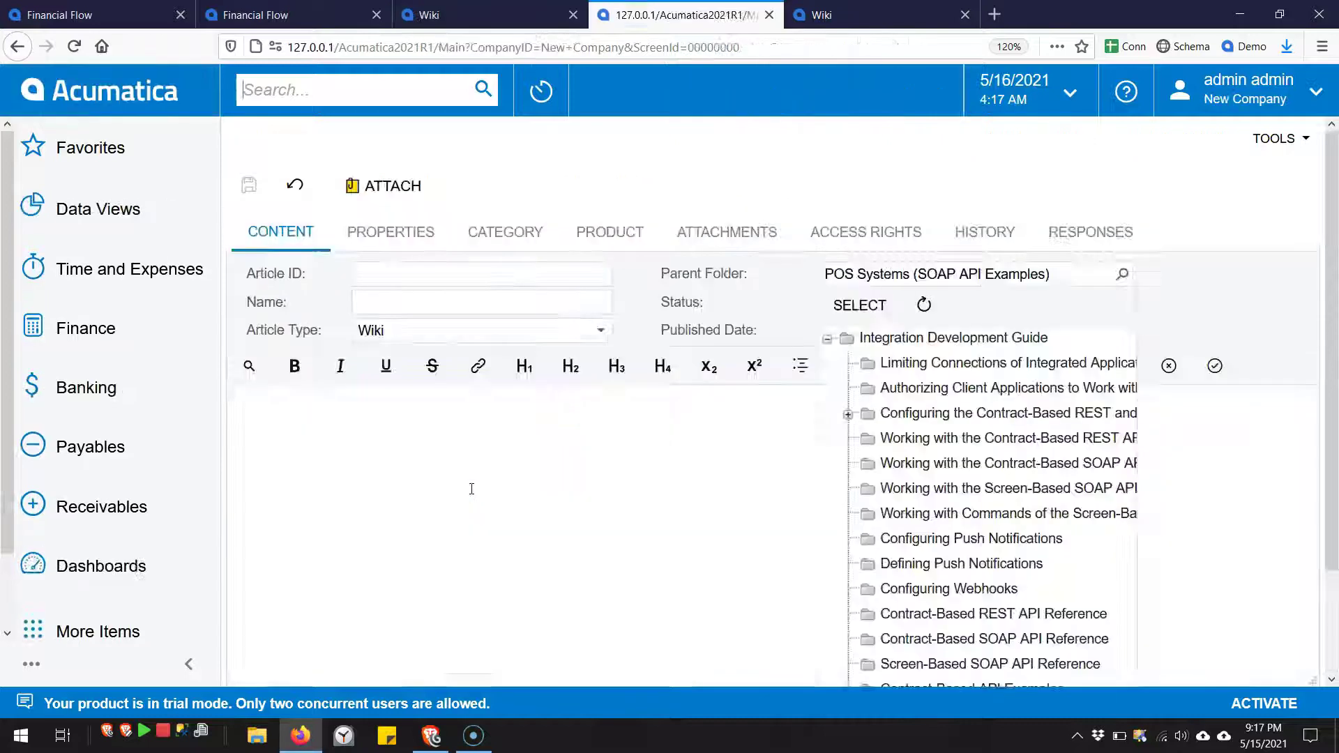
pyautogui.click(246, 186)
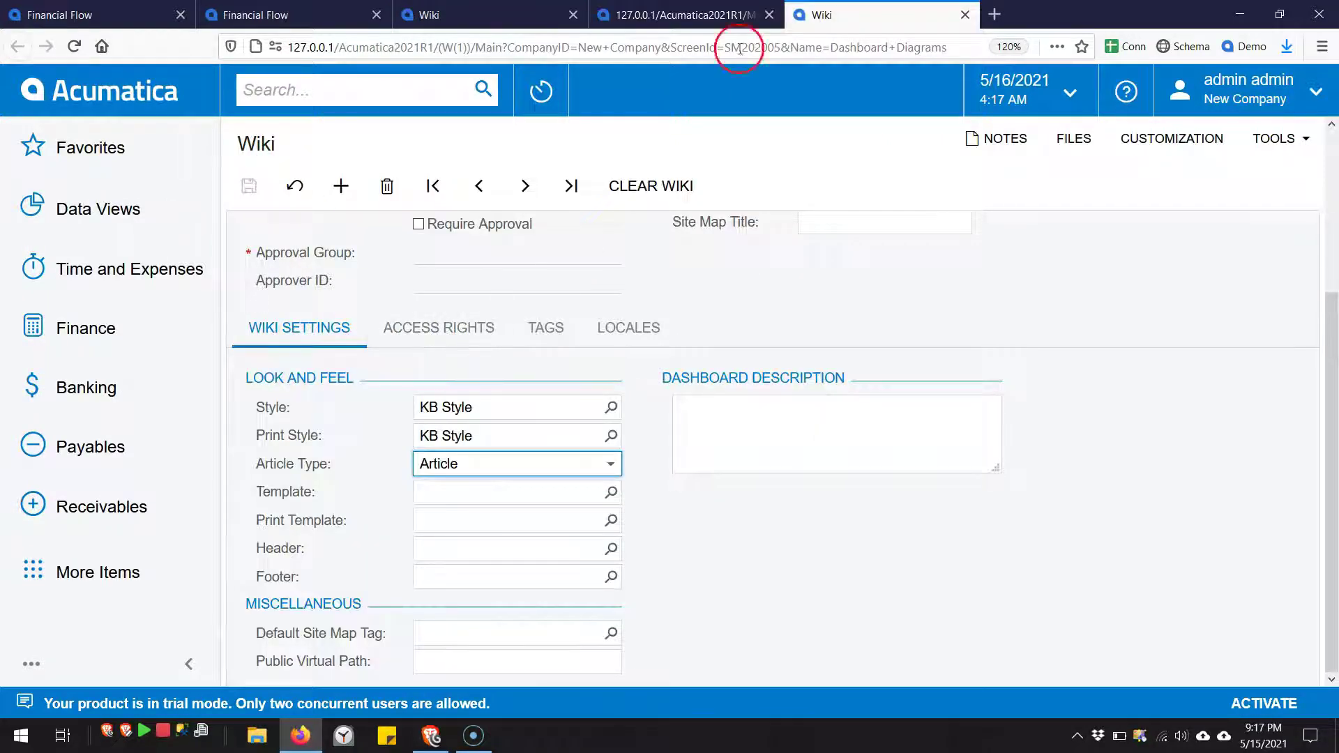
# Close the wiki's browser tab and refresh the Parent Folder tree of the new wiki article.
pyautogui.hotkey('ctrl', 'w')
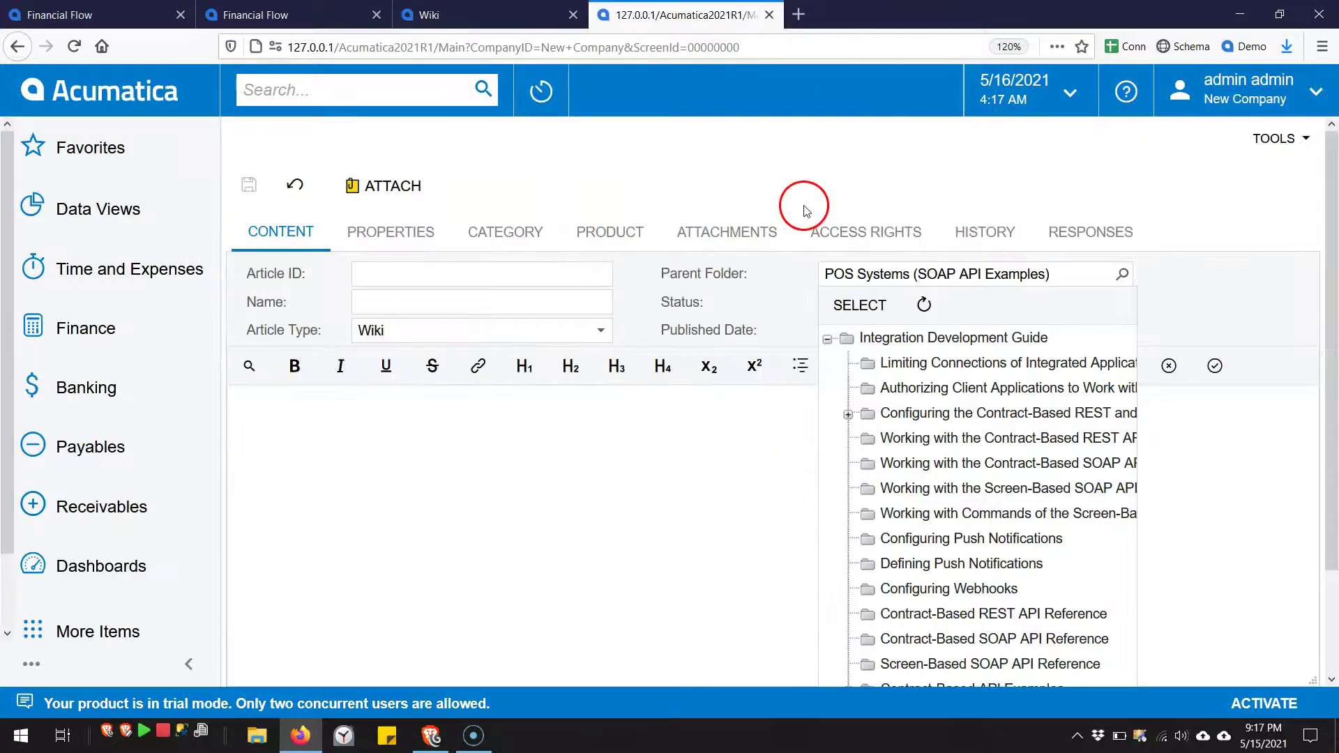
pyautogui.click(931, 304)
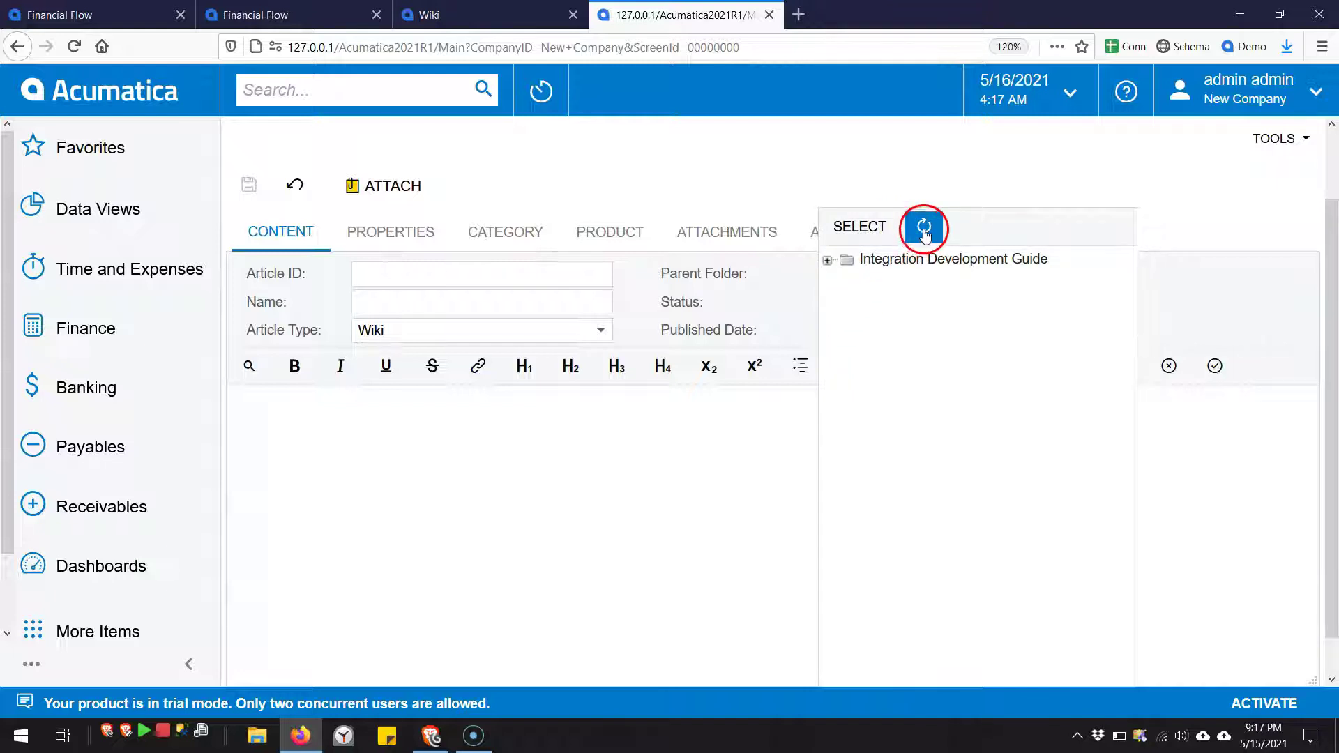
pyautogui.click(799, 13)
pyautogui.hotkey('ctrl', 'w')
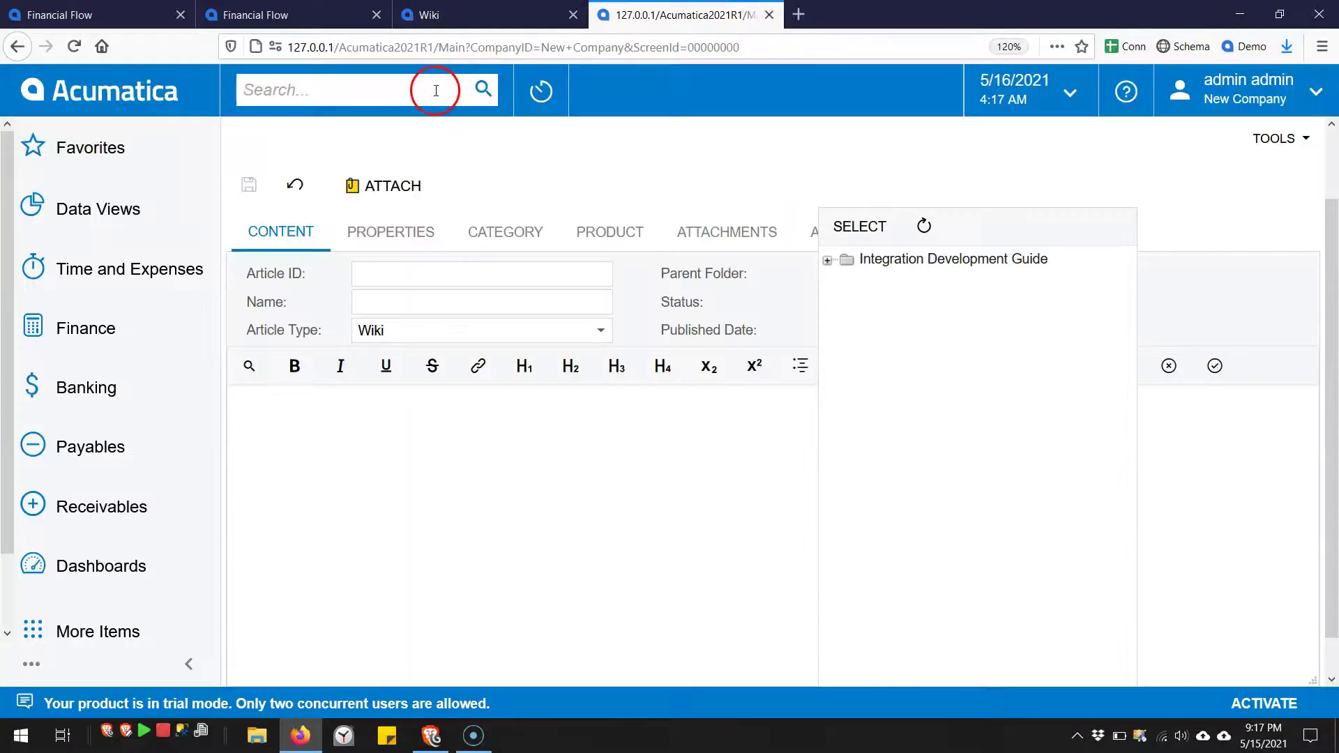
# Search for "wiki" in the new company, open the Wiki form and load the Dashboard Diagrams wiki.
pyautogui.press('Return')
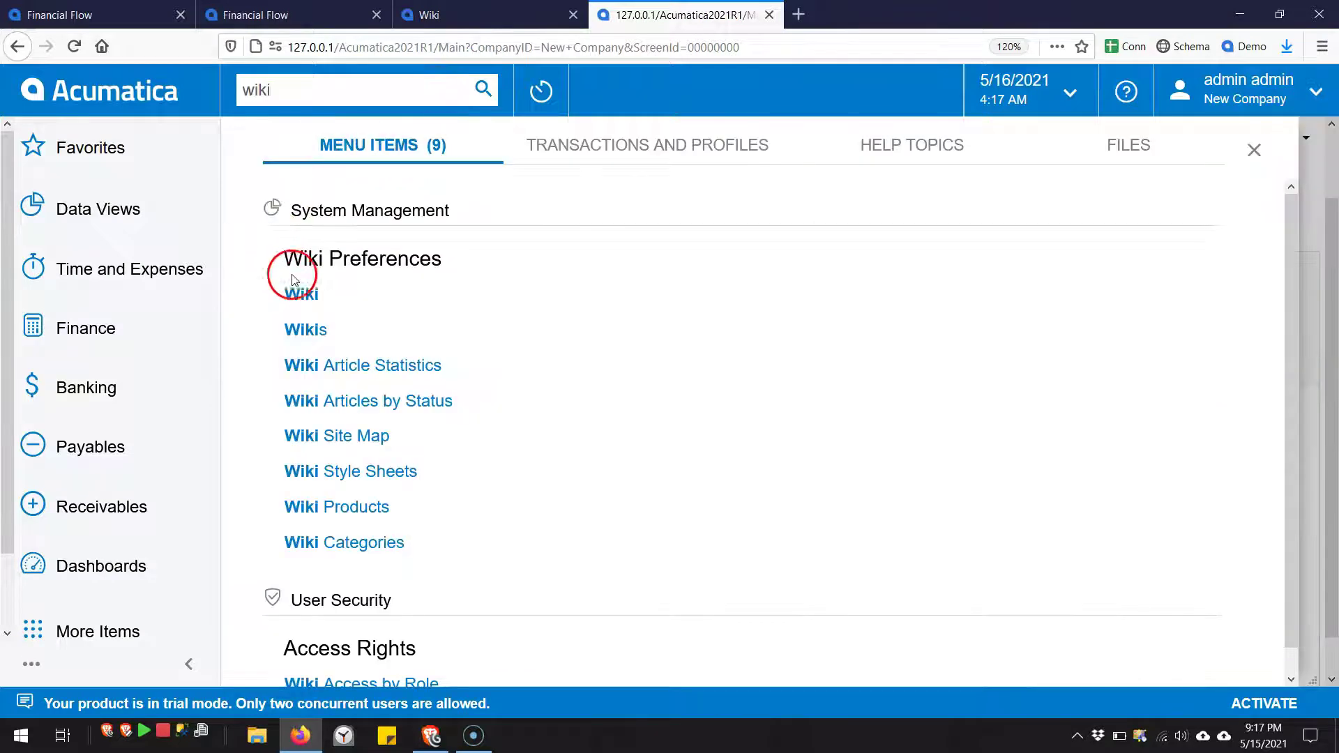
pyautogui.click(290, 291)
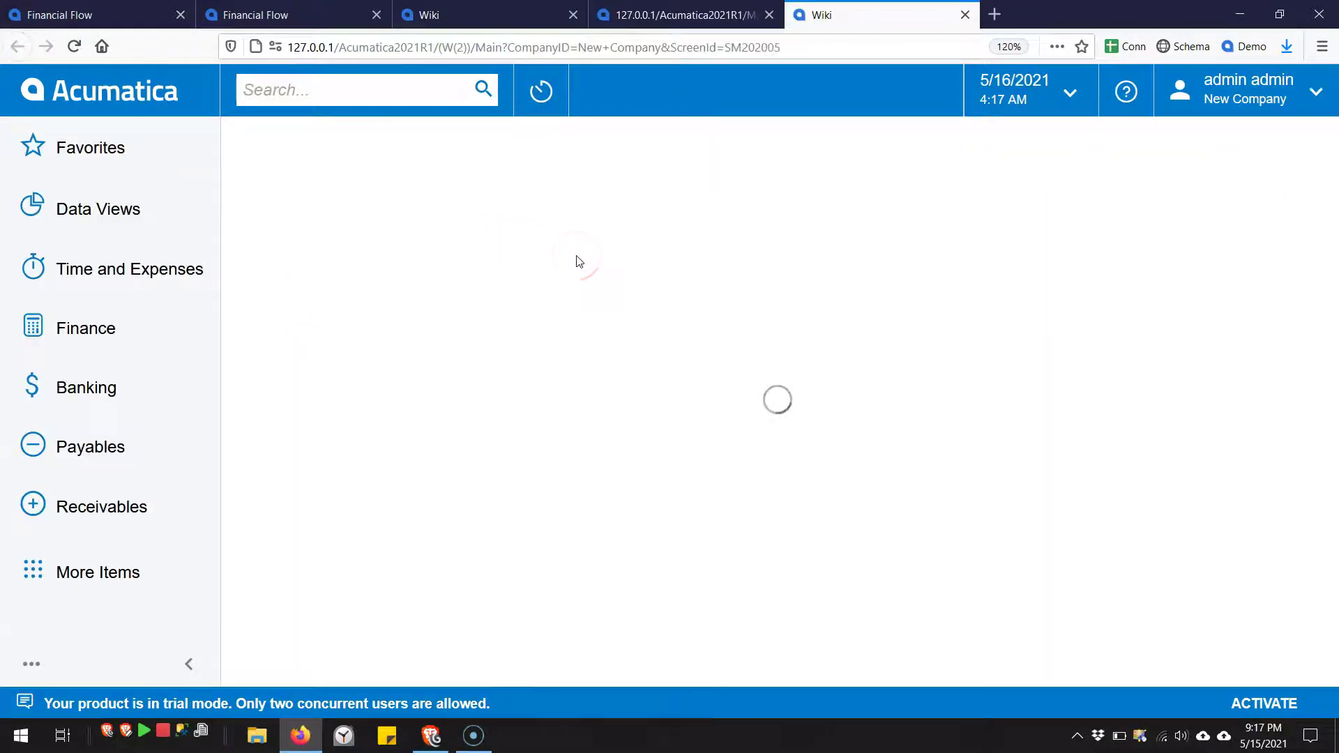
pyautogui.click(611, 270)
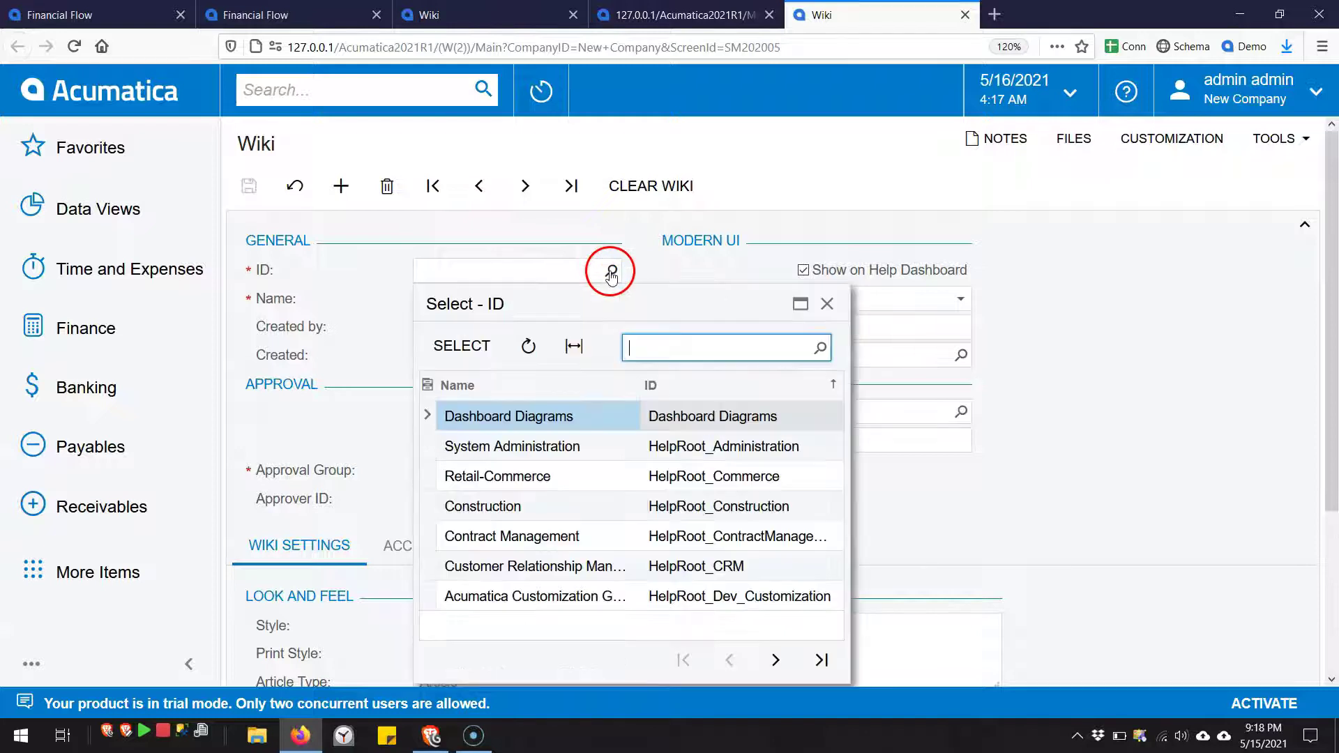
pyautogui.doubleClick(614, 419)
# Review the Wiki Settings and Access Rights of the new company's Dashboard Diagrams wiki.
pyautogui.scroll(-3, 973, 447)
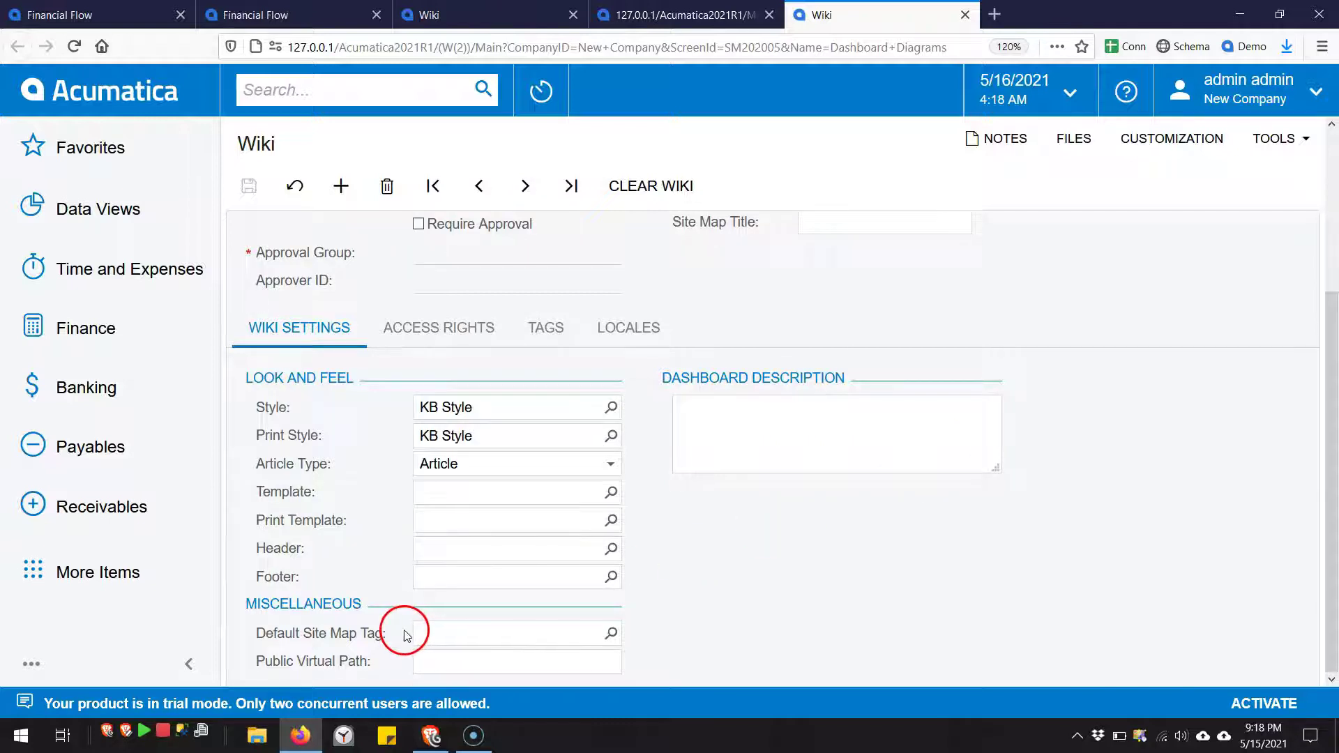
pyautogui.click(447, 328)
pyautogui.scroll(-2, 538, 469)
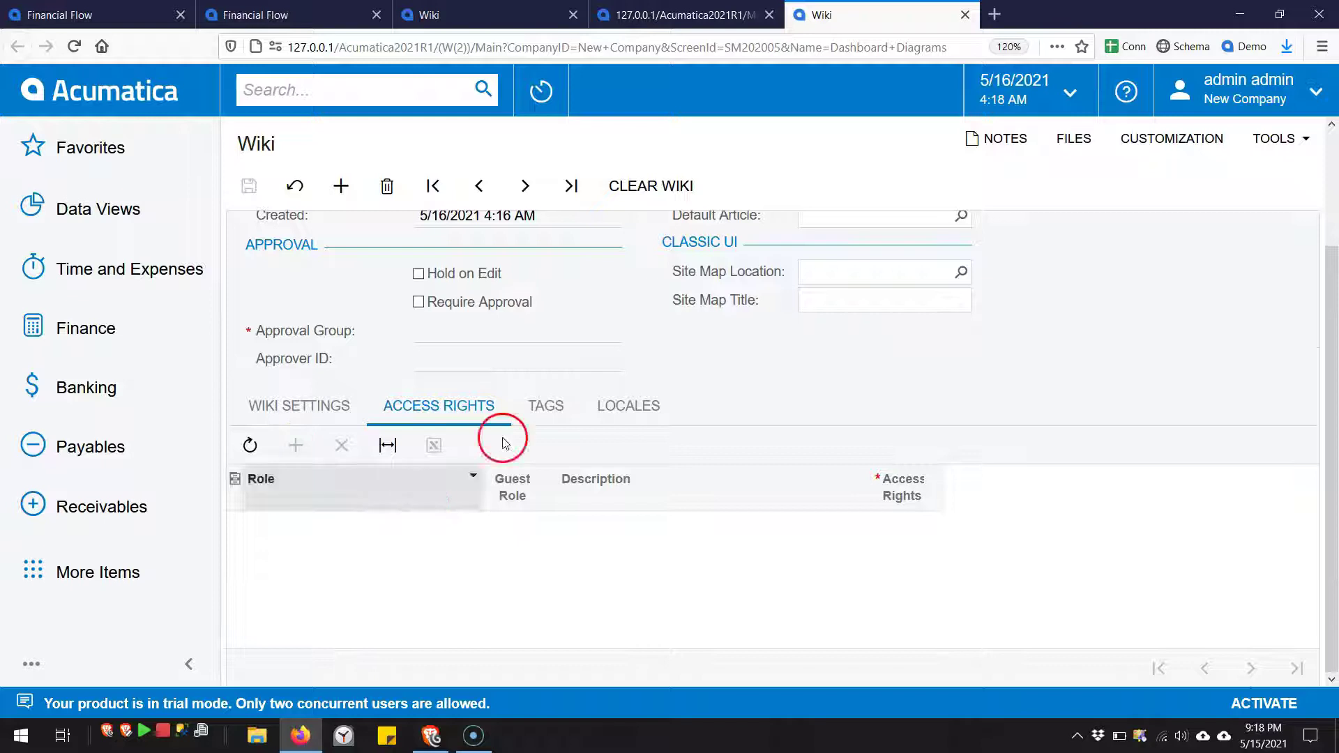
pyautogui.scroll(2, 502, 432)
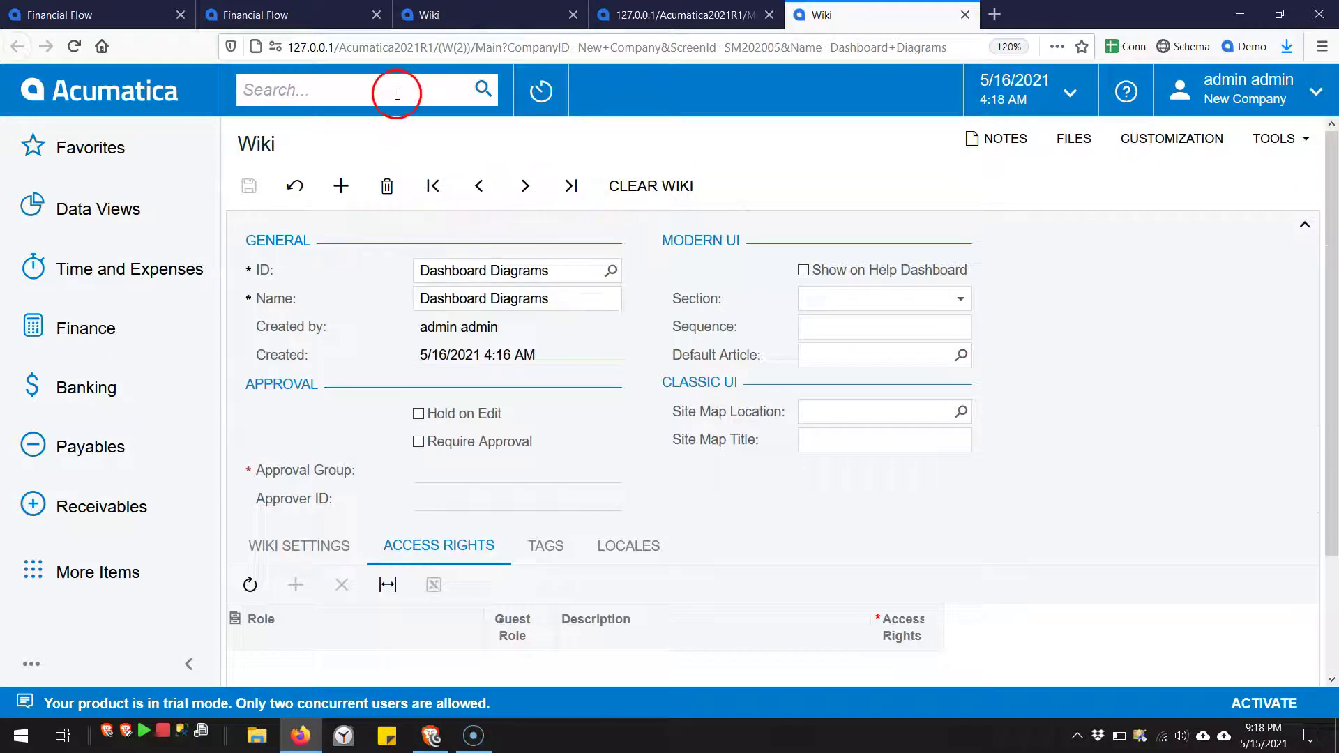
# Search for "by role", open Wiki Access by Role and load the Administrator role.
pyautogui.press('Return')
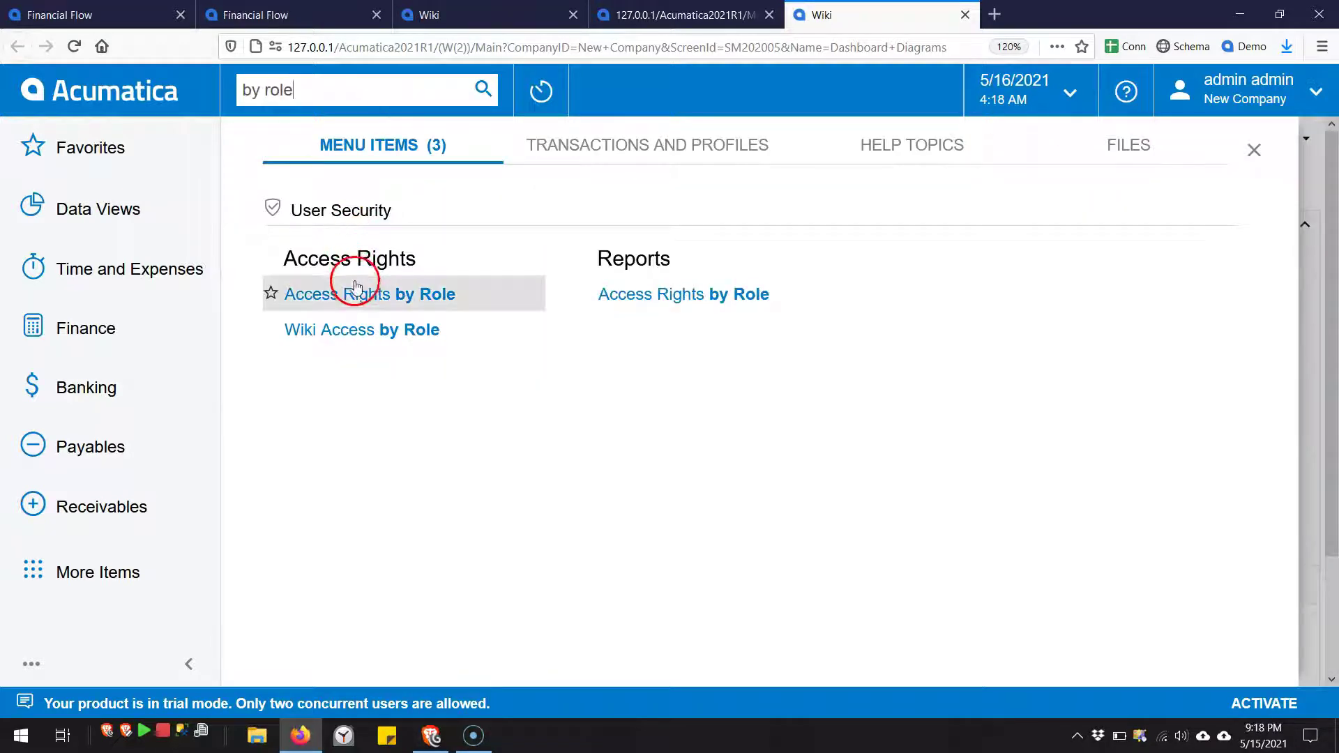
pyautogui.click(358, 331)
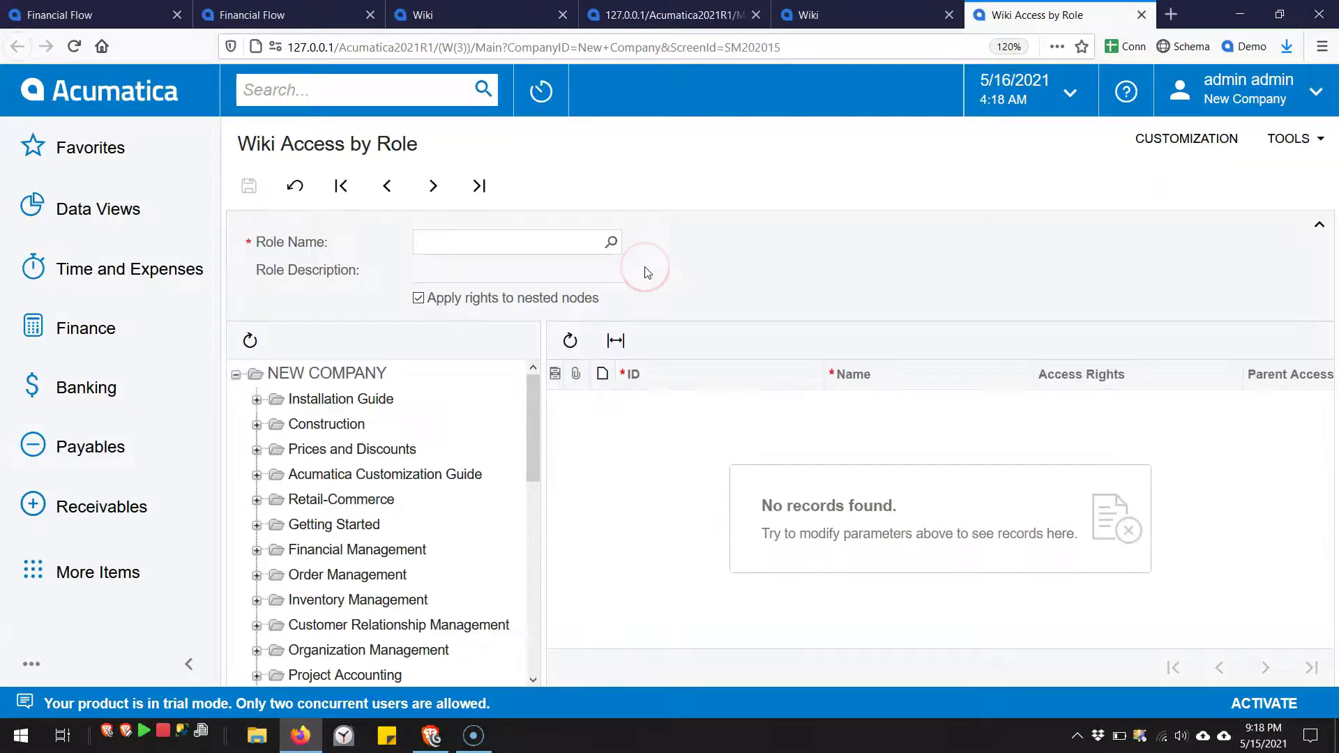
pyautogui.click(592, 242)
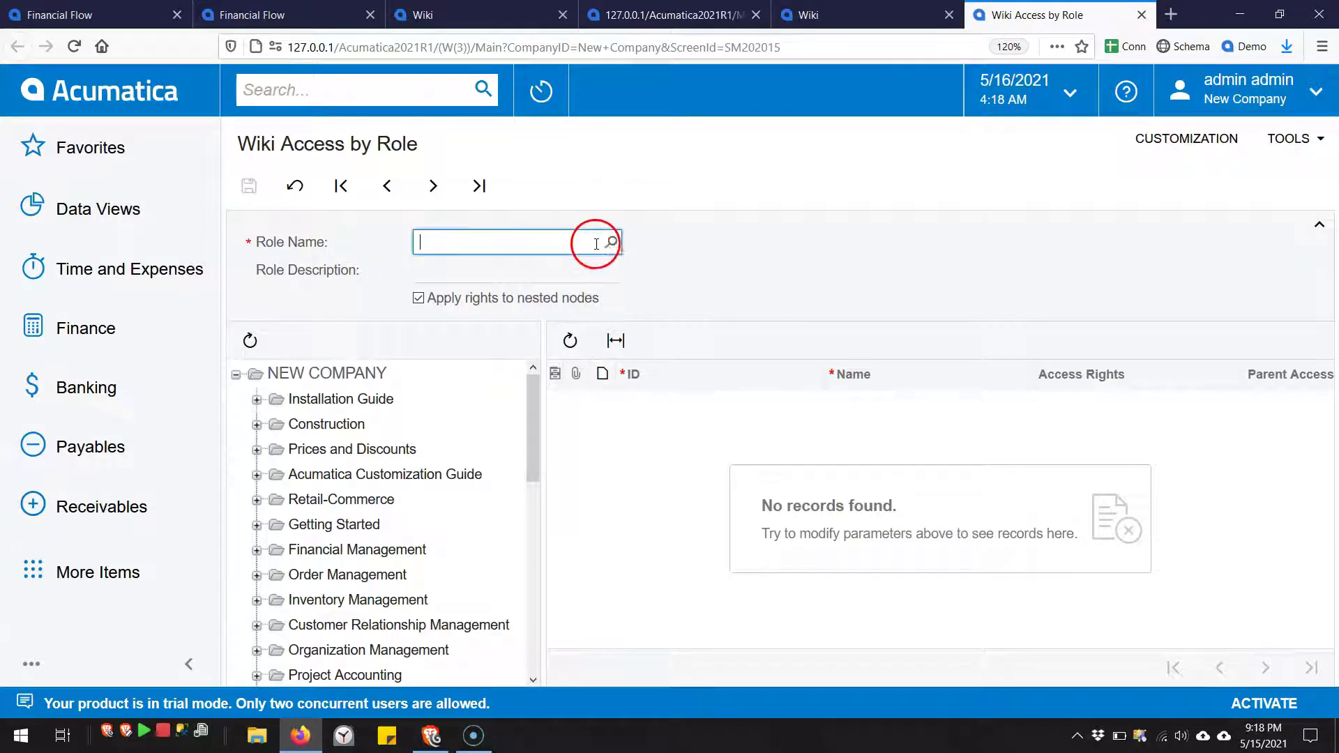
pyautogui.click(613, 241)
pyautogui.click(598, 442)
pyautogui.doubleClick(598, 442)
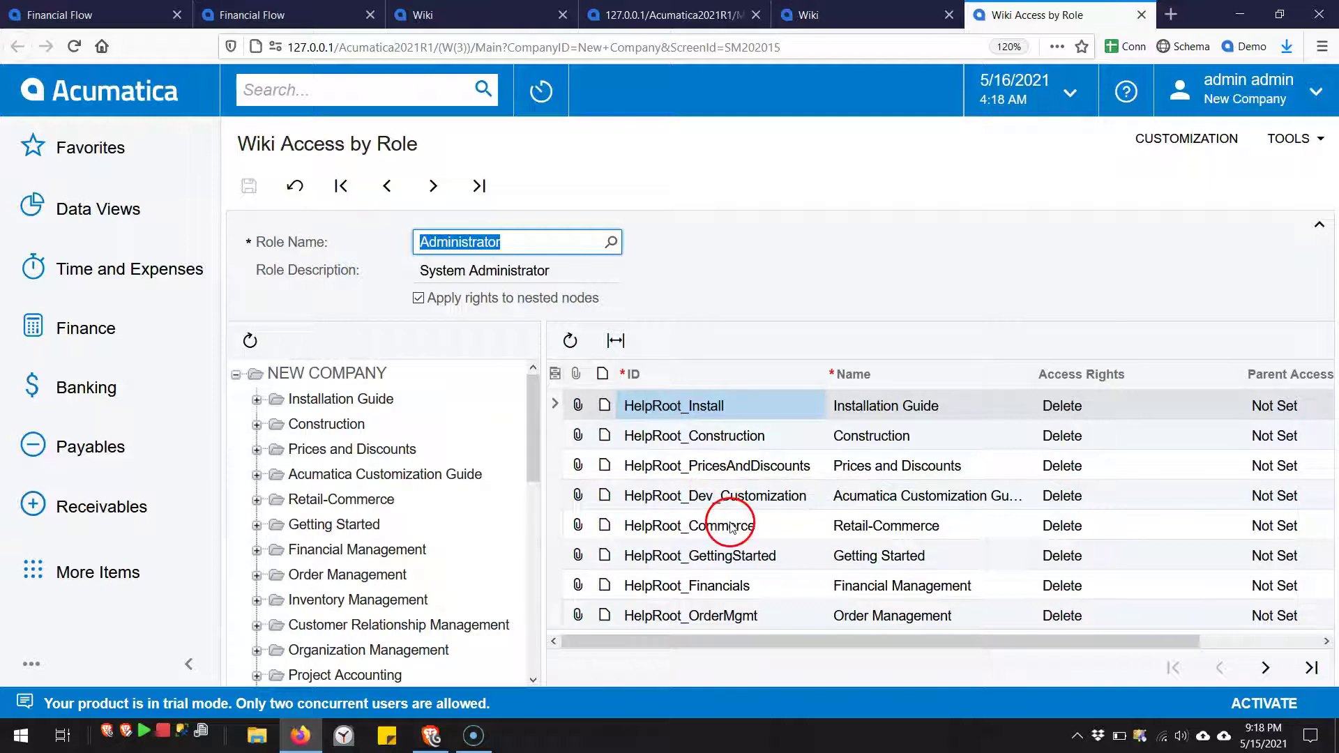
# Look through the Administrator role's wiki tree for the Dashboard Diagrams wiki.
pyautogui.scroll(-3, 488, 537)
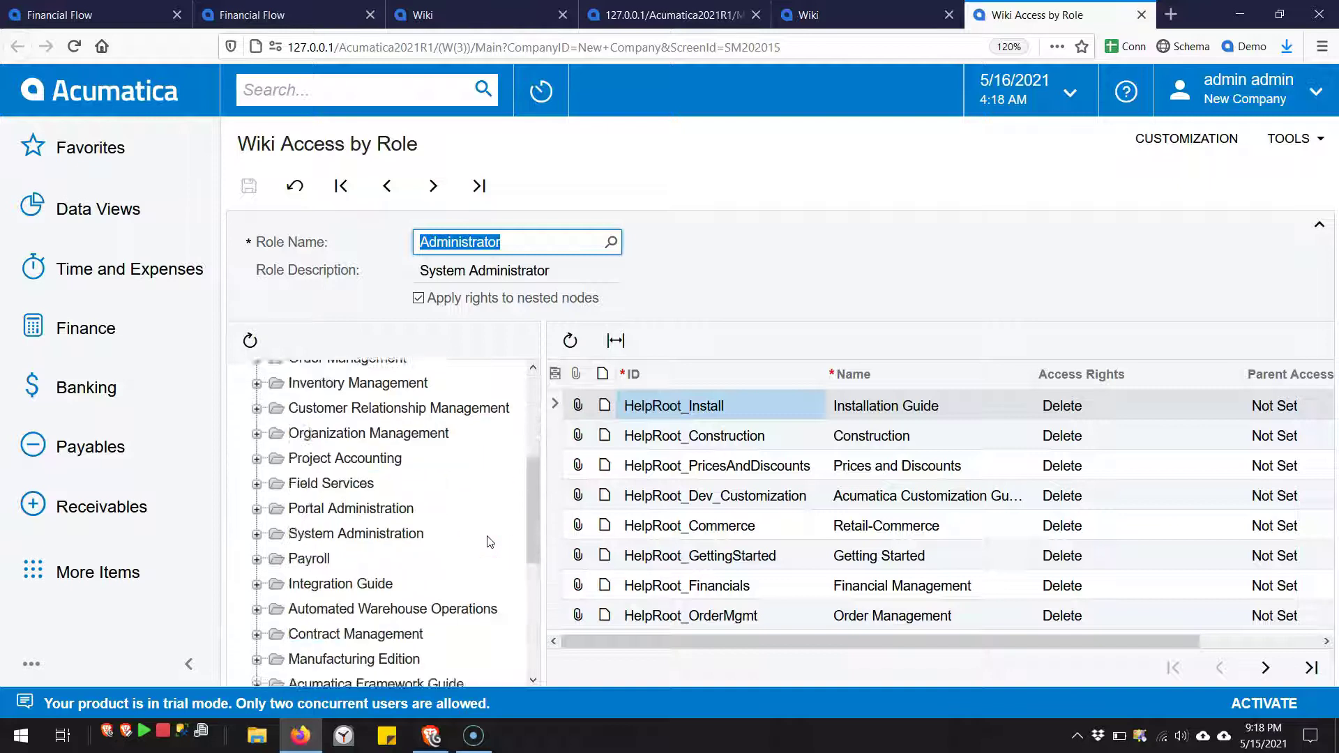
pyautogui.scroll(-3, 490, 542)
pyautogui.scroll(-1, 444, 543)
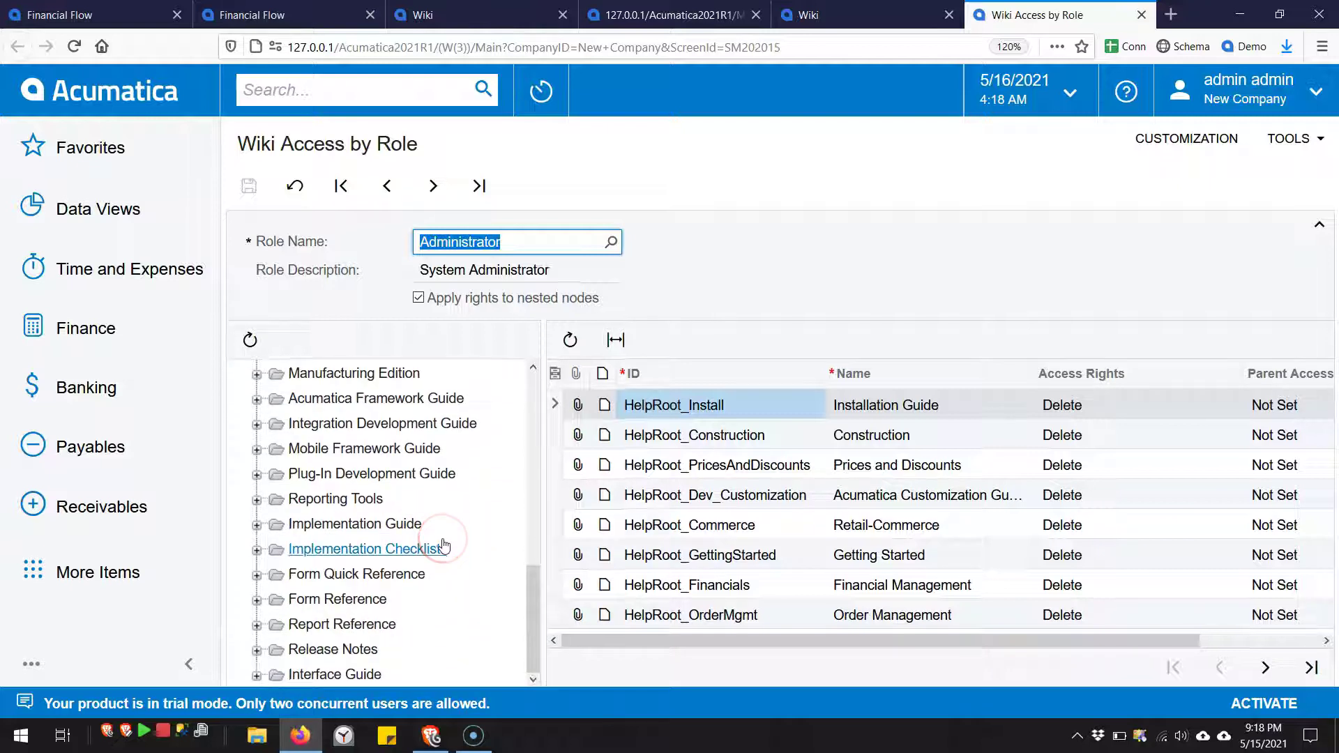
pyautogui.scroll(1, 445, 546)
pyautogui.scroll(4, 444, 545)
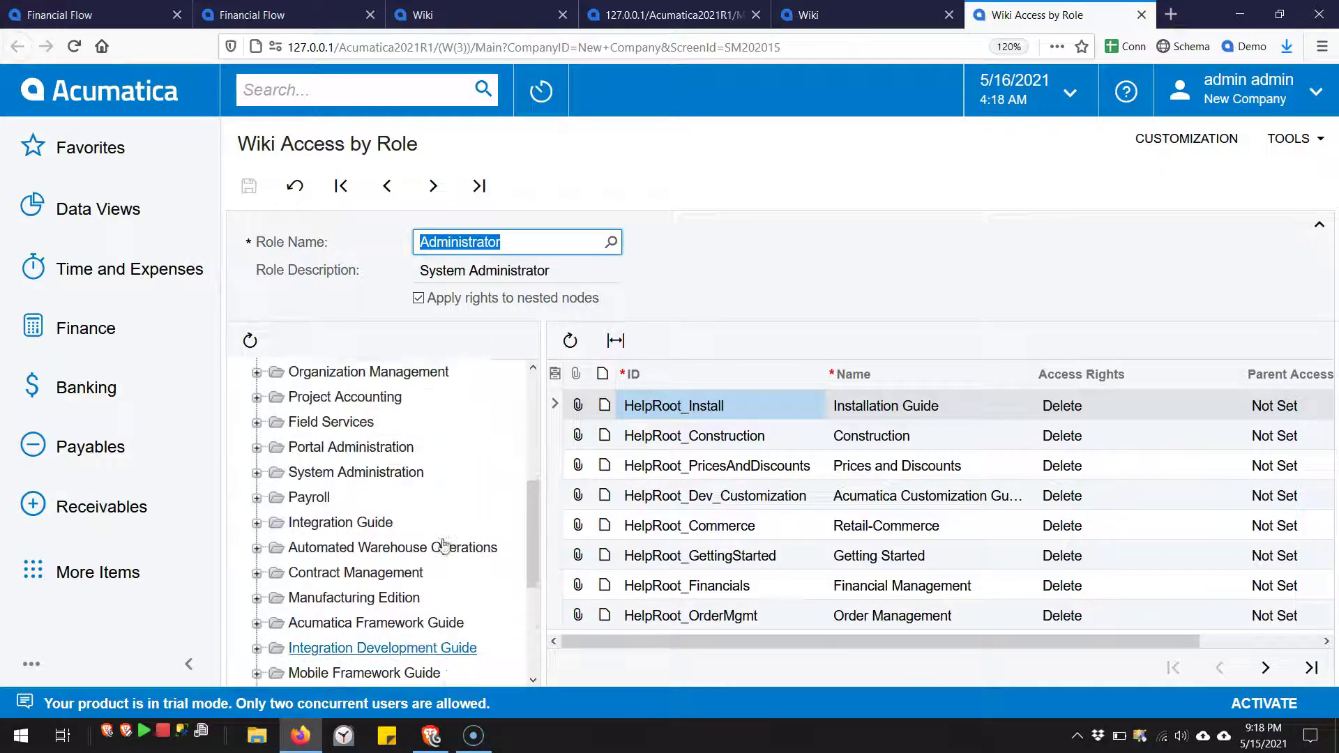
pyautogui.scroll(2, 445, 544)
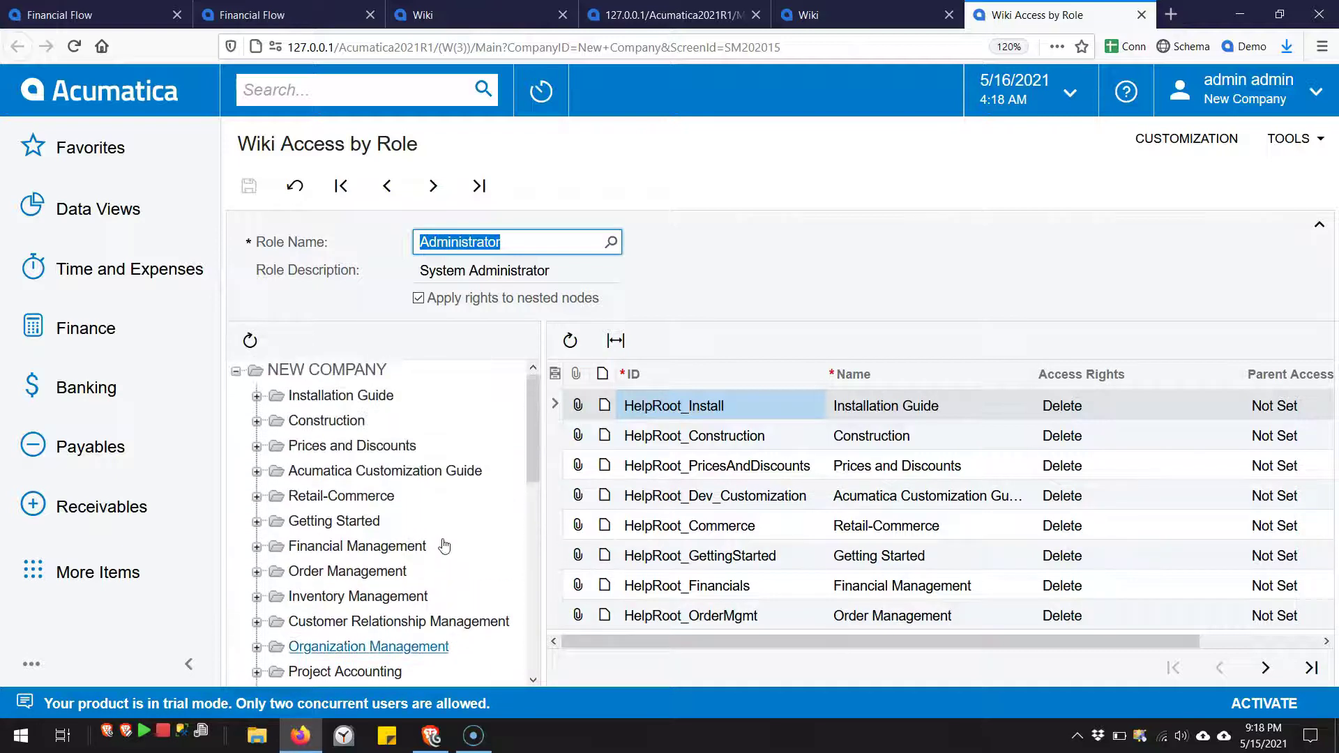
# Page through the wikis under New Company to the last page and check the access rights of Dashboard Diagrams.
pyautogui.click(347, 374)
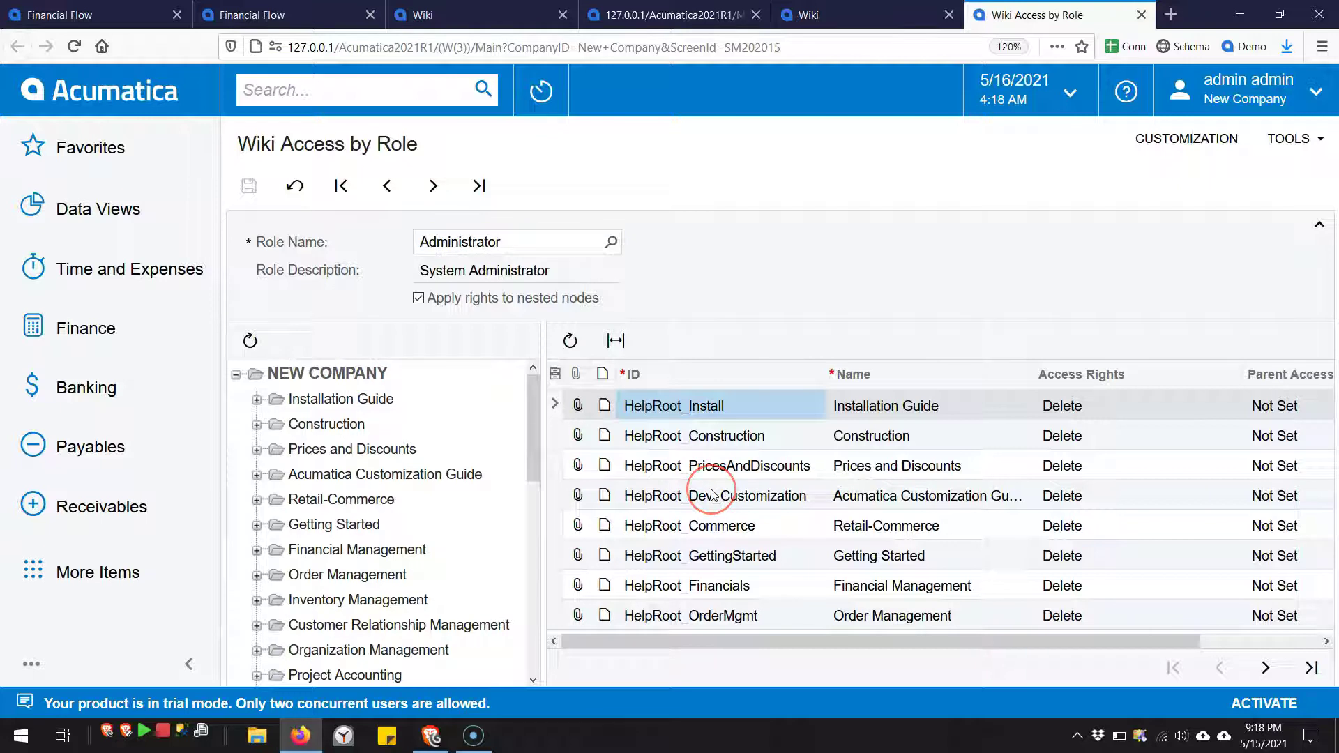
pyautogui.click(1268, 668)
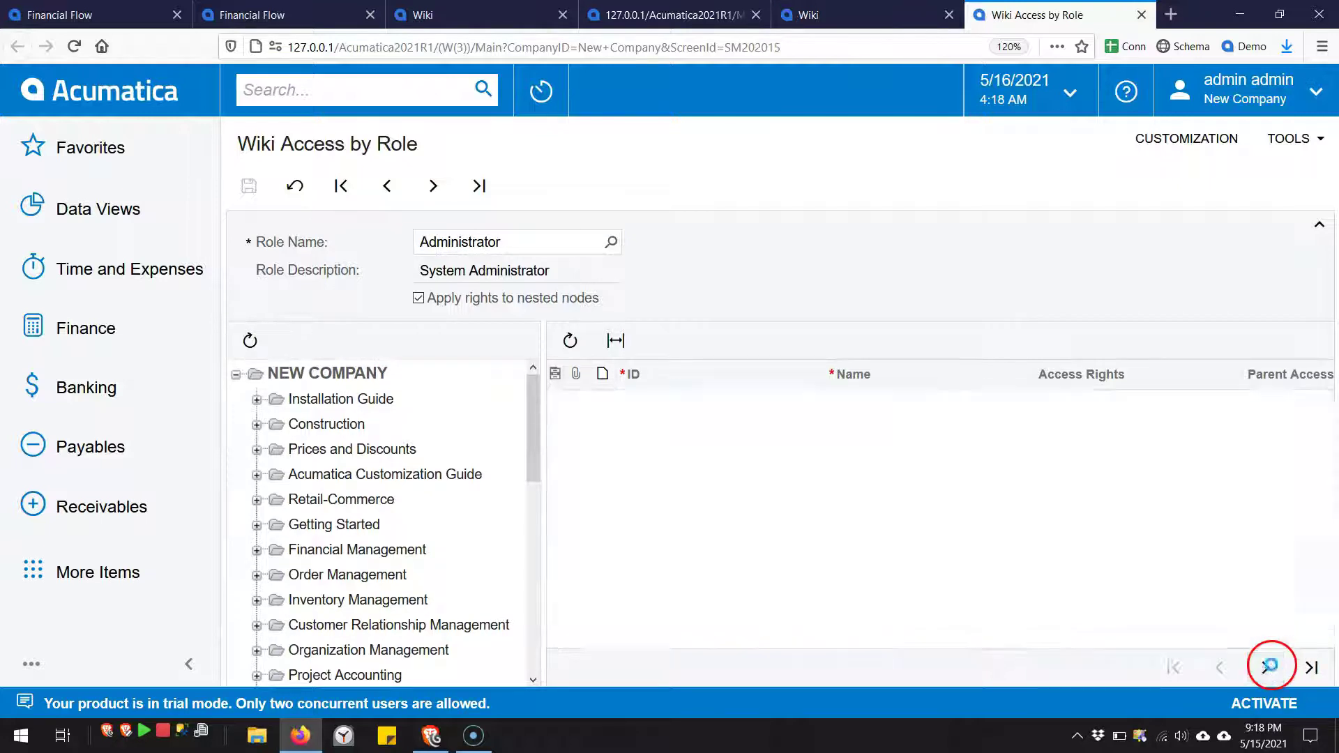
pyautogui.click(1268, 668)
pyautogui.click(1268, 667)
pyautogui.click(1268, 667)
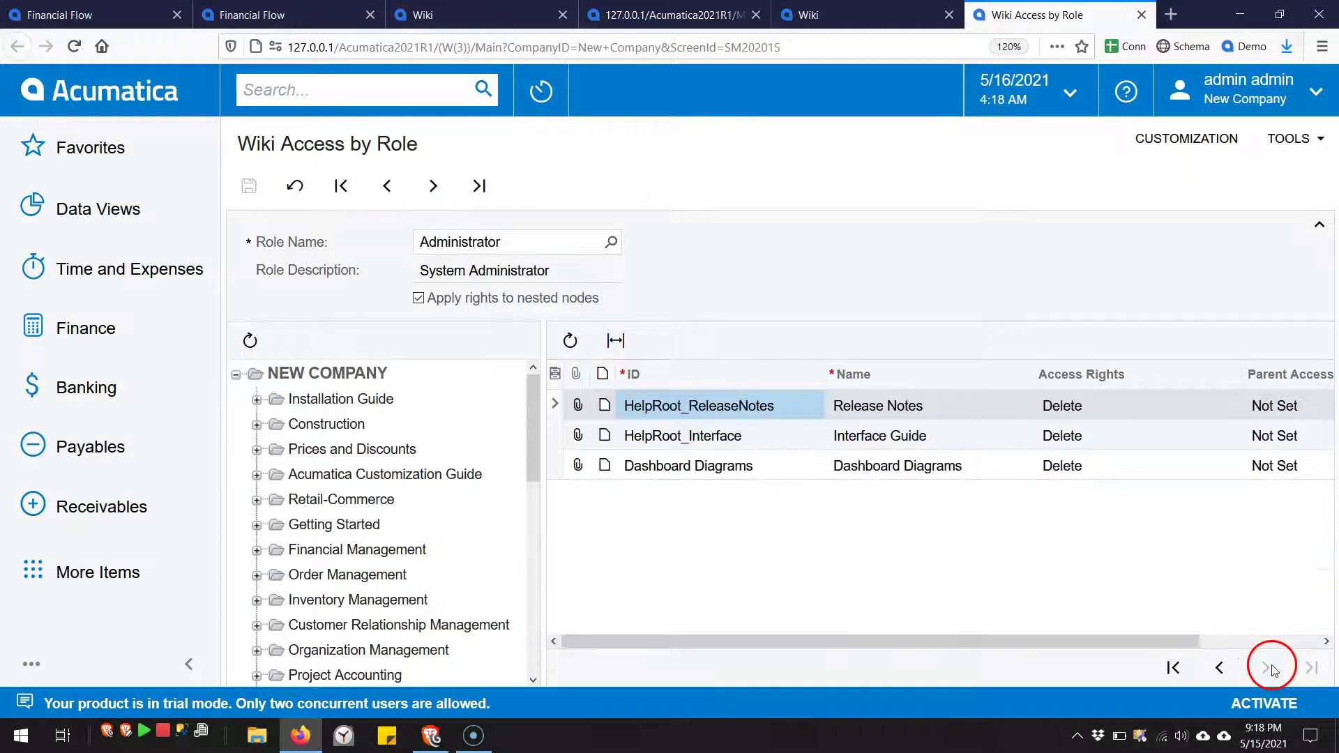
pyautogui.click(905, 466)
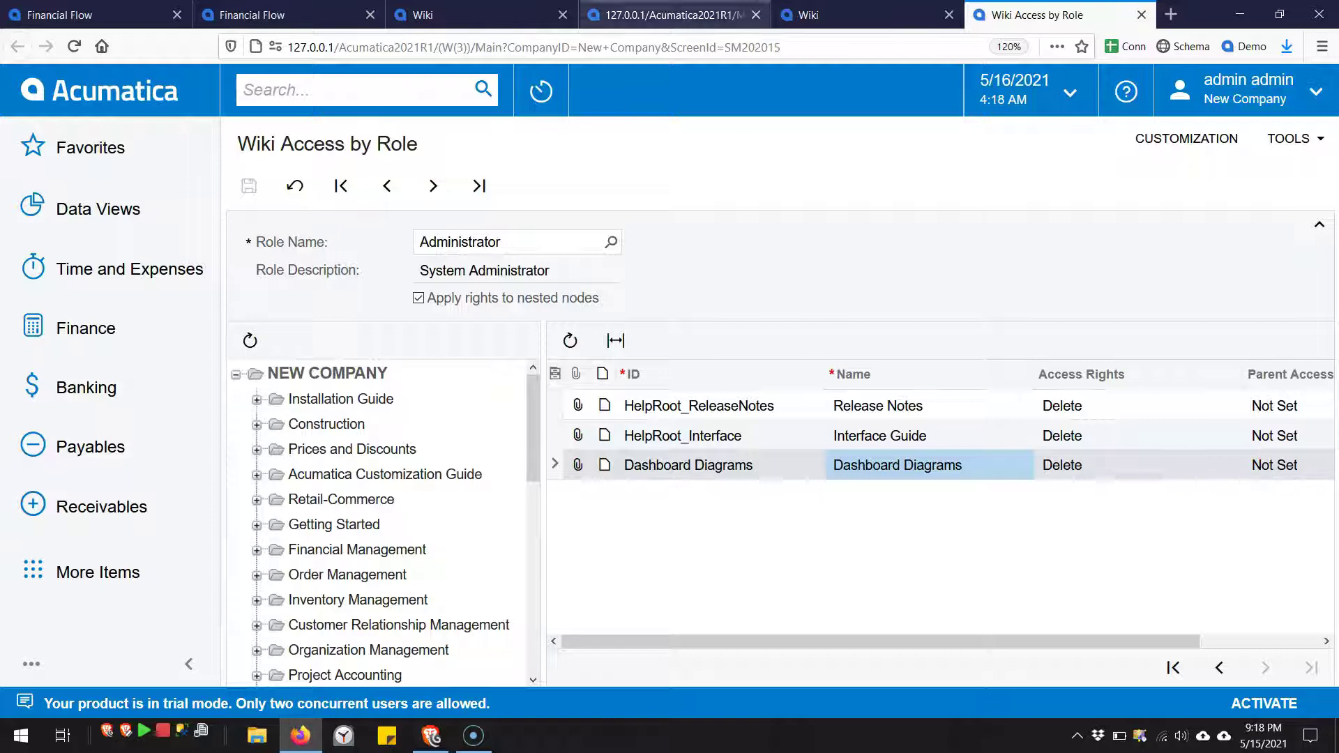
# Return to the blank new wiki article, close its Parent Folder lookup and discard the article.
pyautogui.click(809, 15)
pyautogui.click(666, 15)
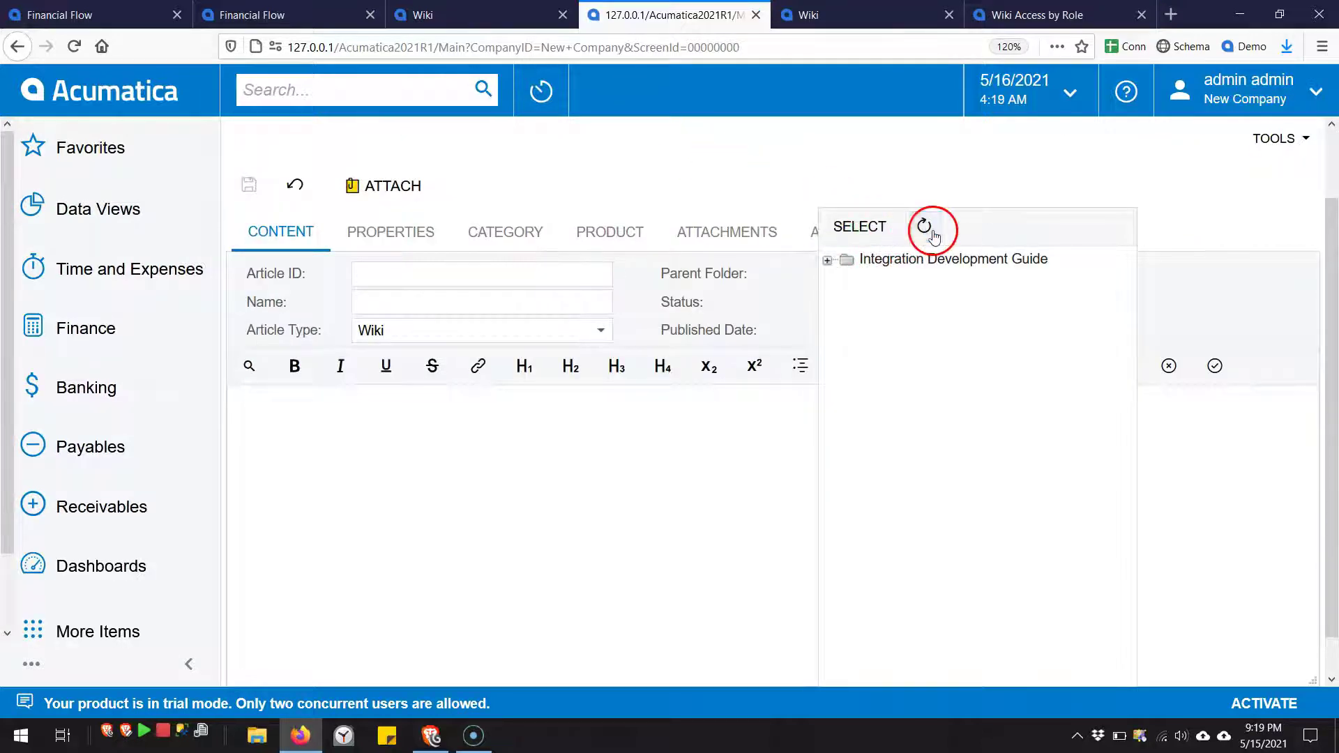
pyautogui.click(739, 272)
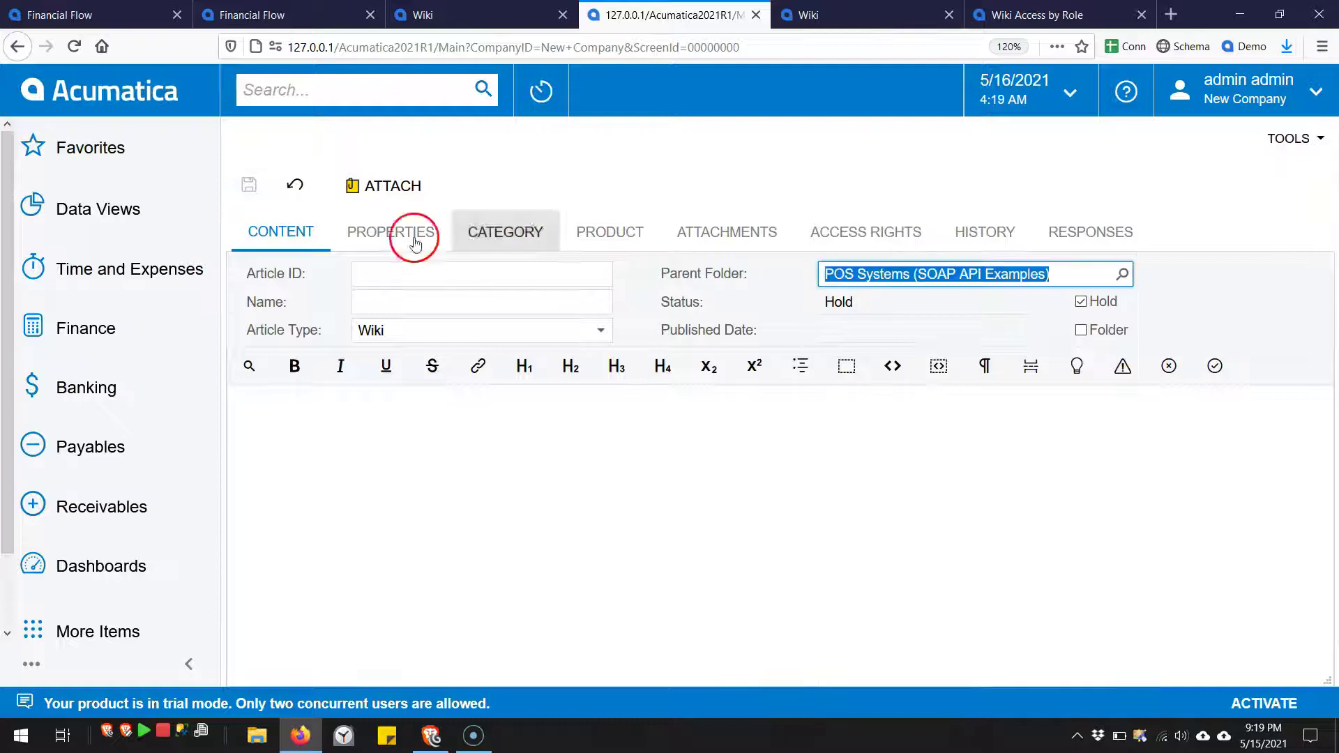
pyautogui.click(295, 198)
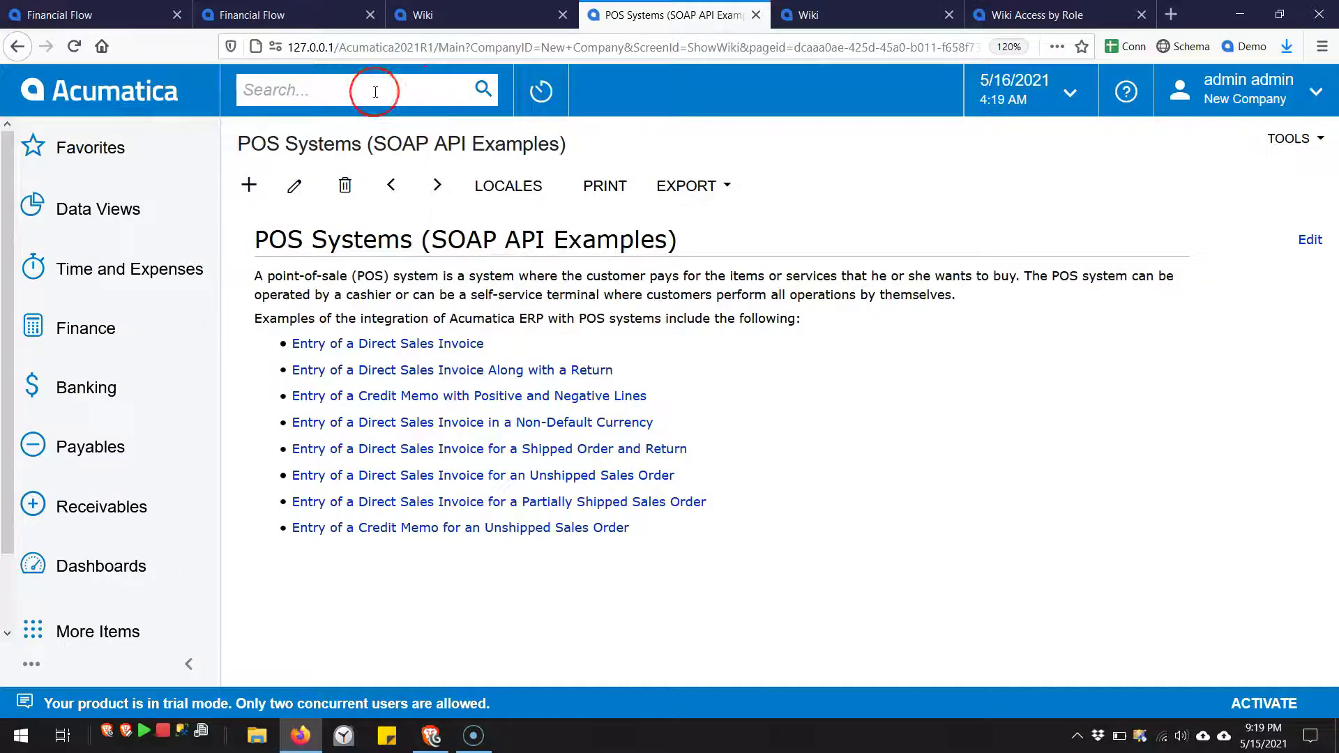
# Review the Wiki Settings of the new company's Dashboard Diagrams wiki against the demo company's wiki.
pyautogui.click(1039, 15)
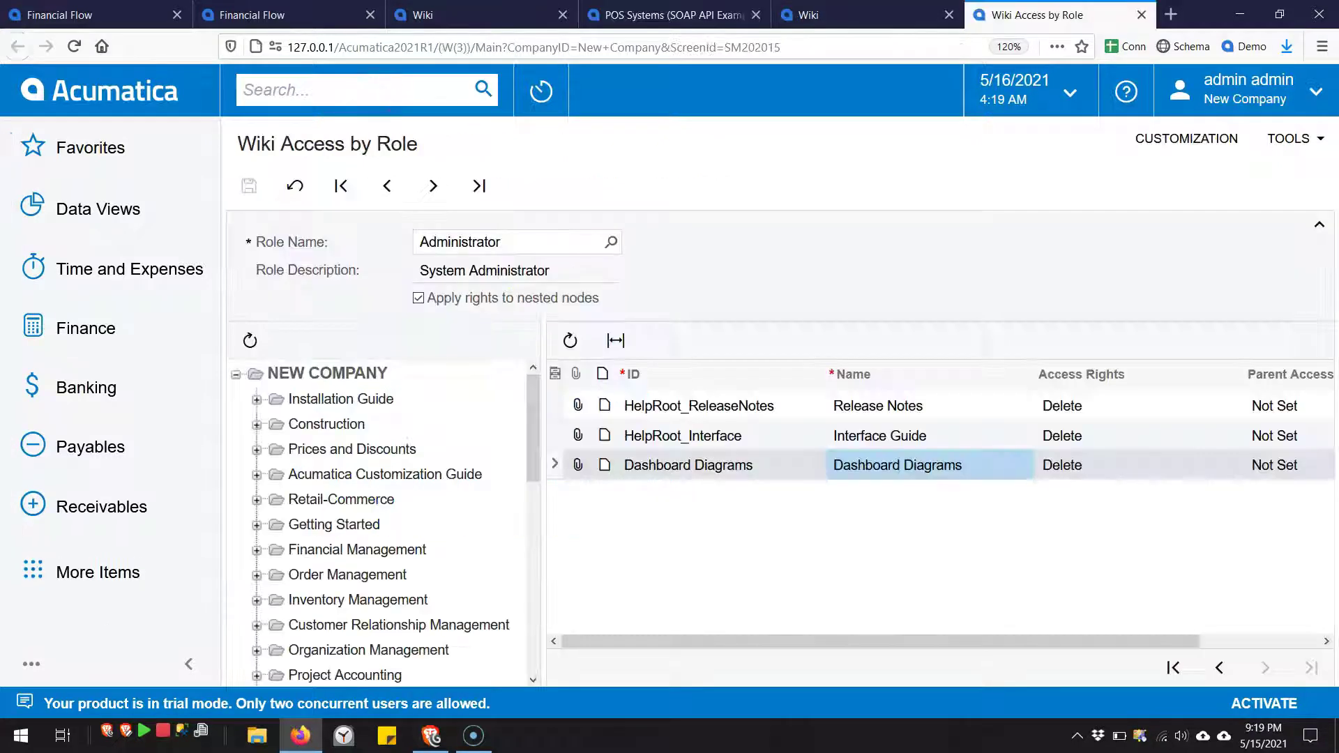
pyautogui.click(855, 15)
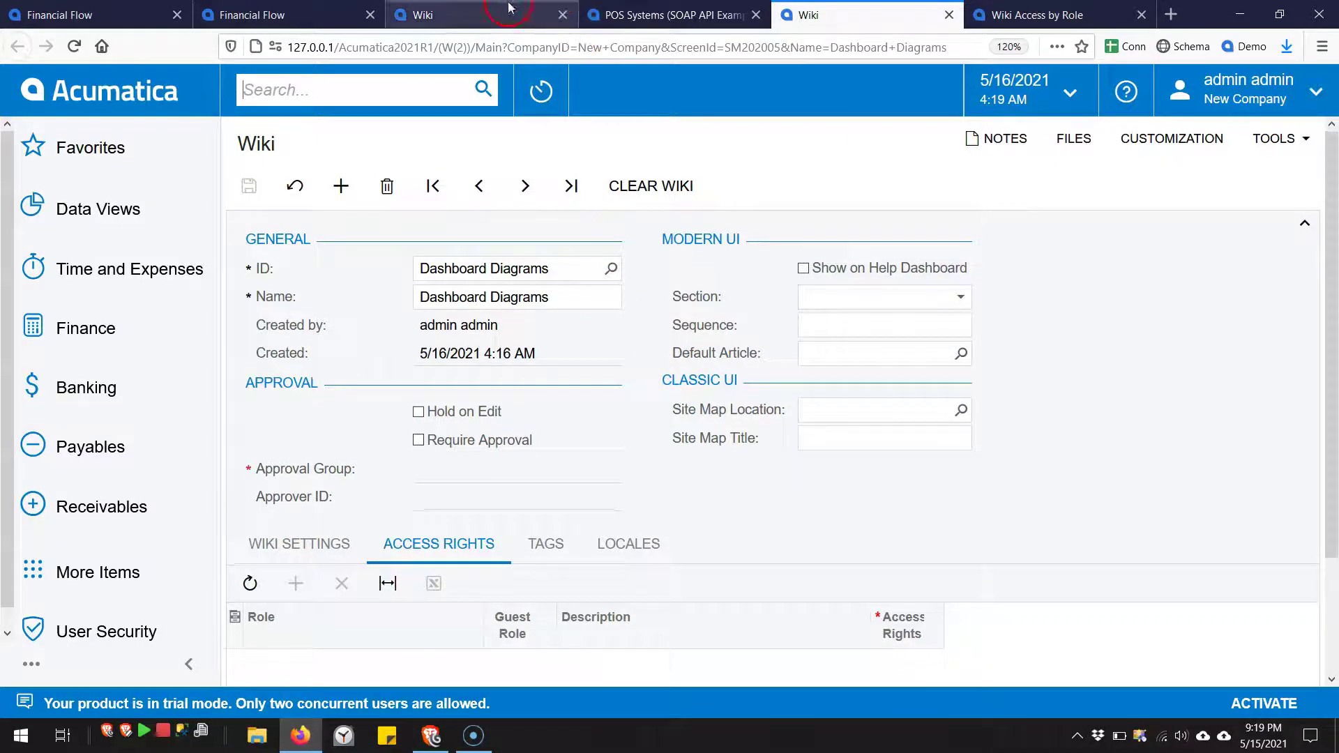
pyautogui.click(309, 537)
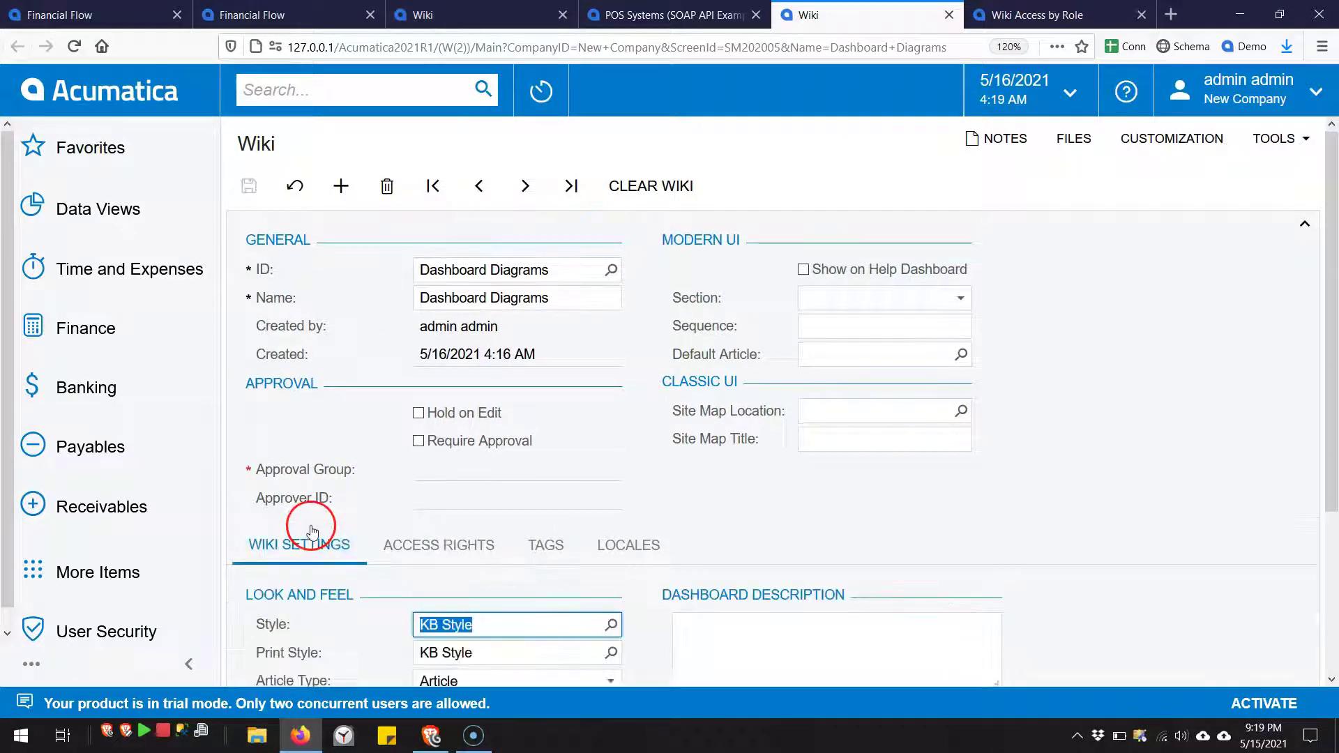
pyautogui.scroll(-2, 312, 532)
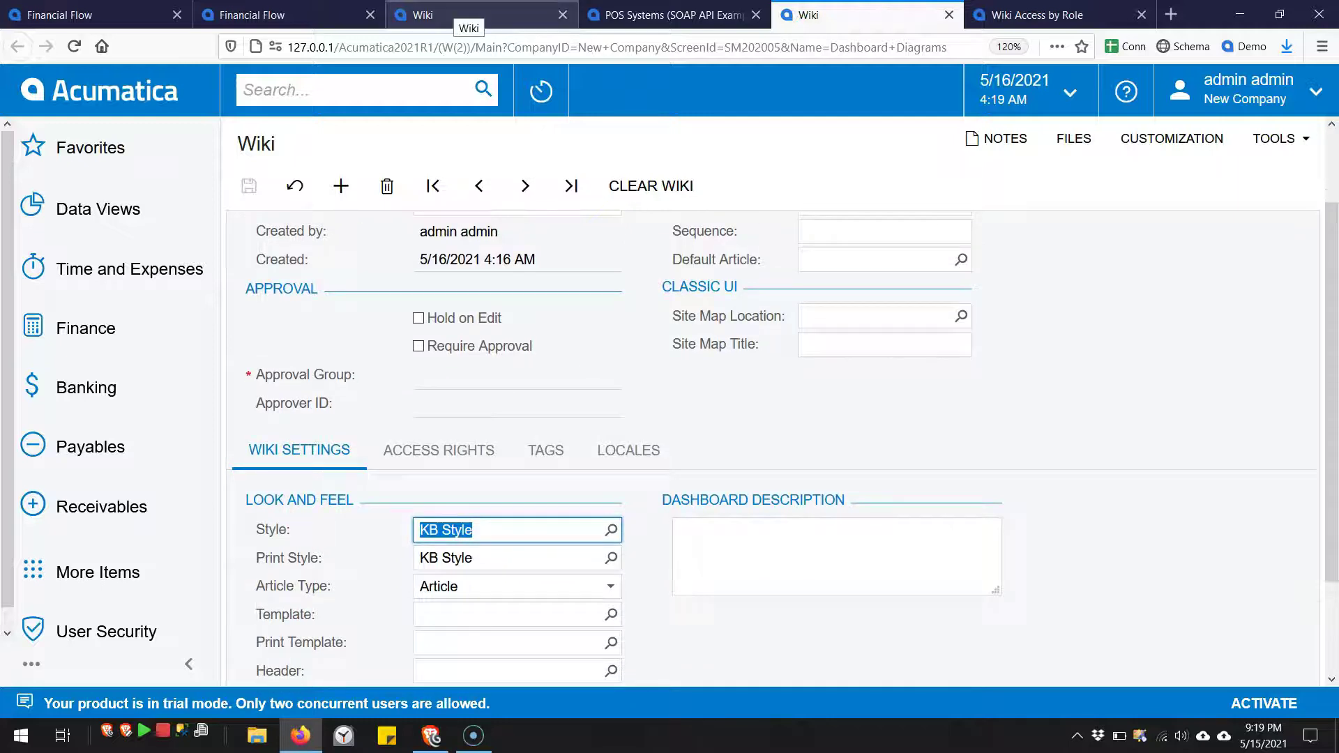
pyautogui.click(466, 15)
pyautogui.click(669, 15)
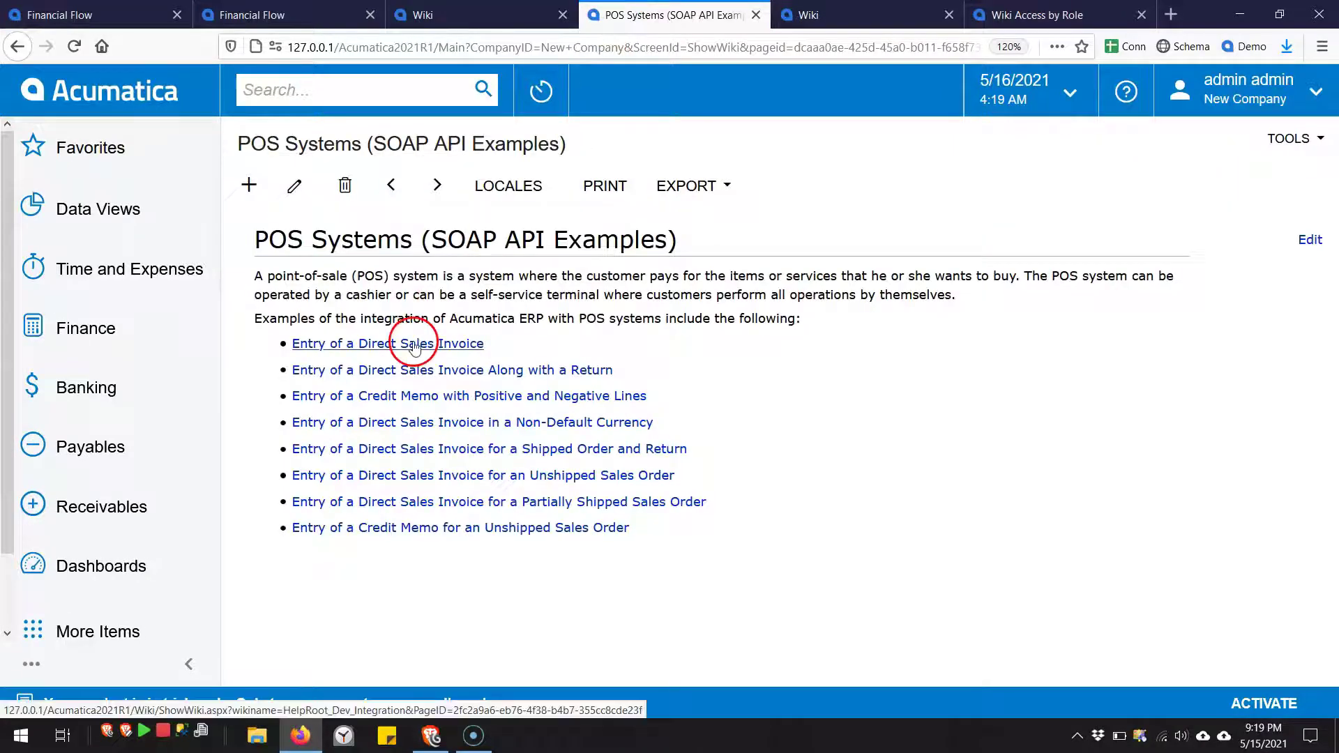
# Show the new company's Dashboard Diagrams wiki on the Help Dashboard in the Reference section, matching the demo wiki, and save.
pyautogui.click(830, 15)
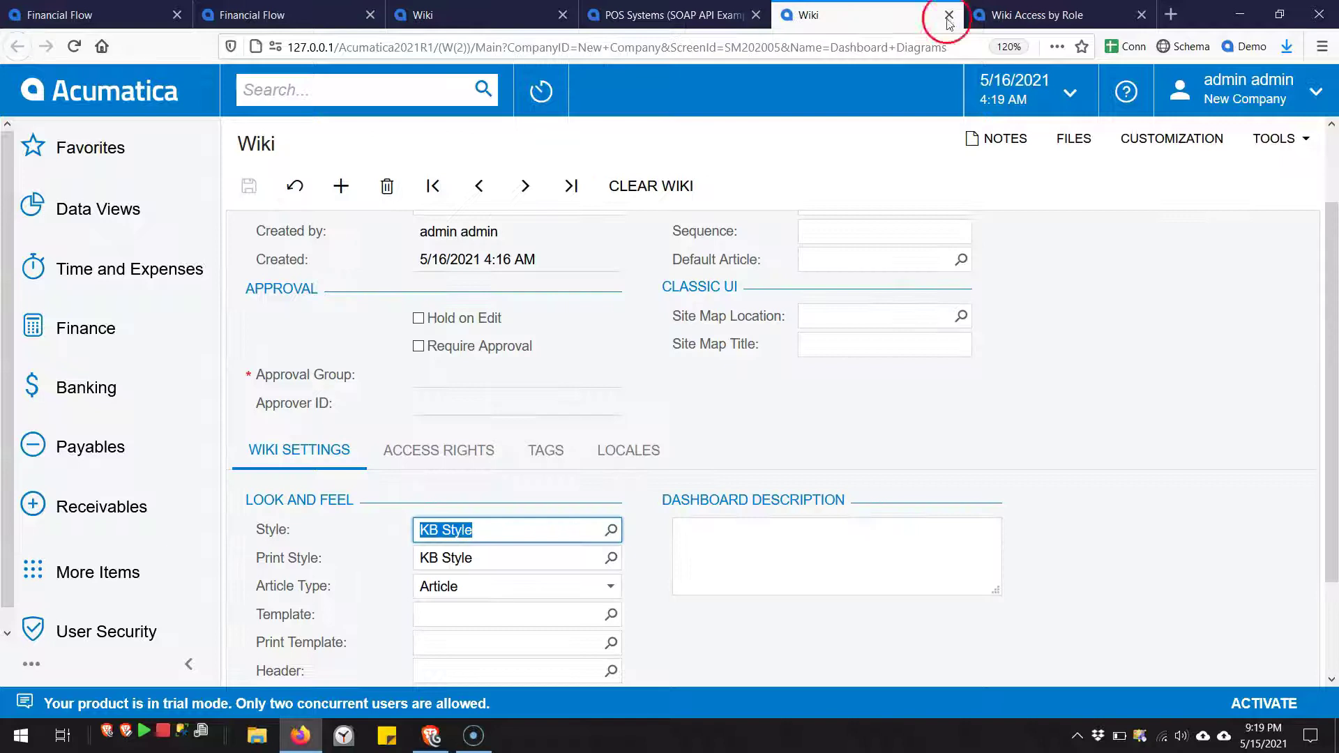
pyautogui.scroll(2, 935, 268)
pyautogui.click(875, 272)
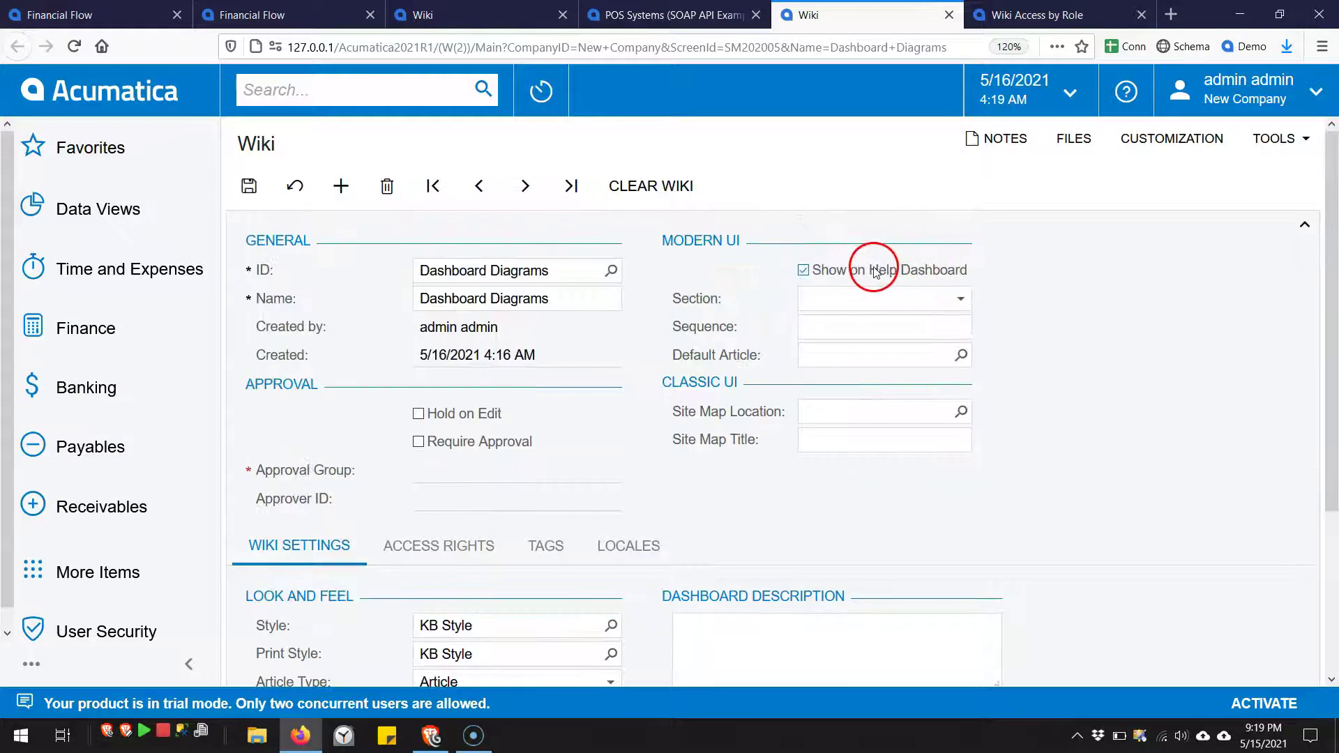
pyautogui.click(960, 298)
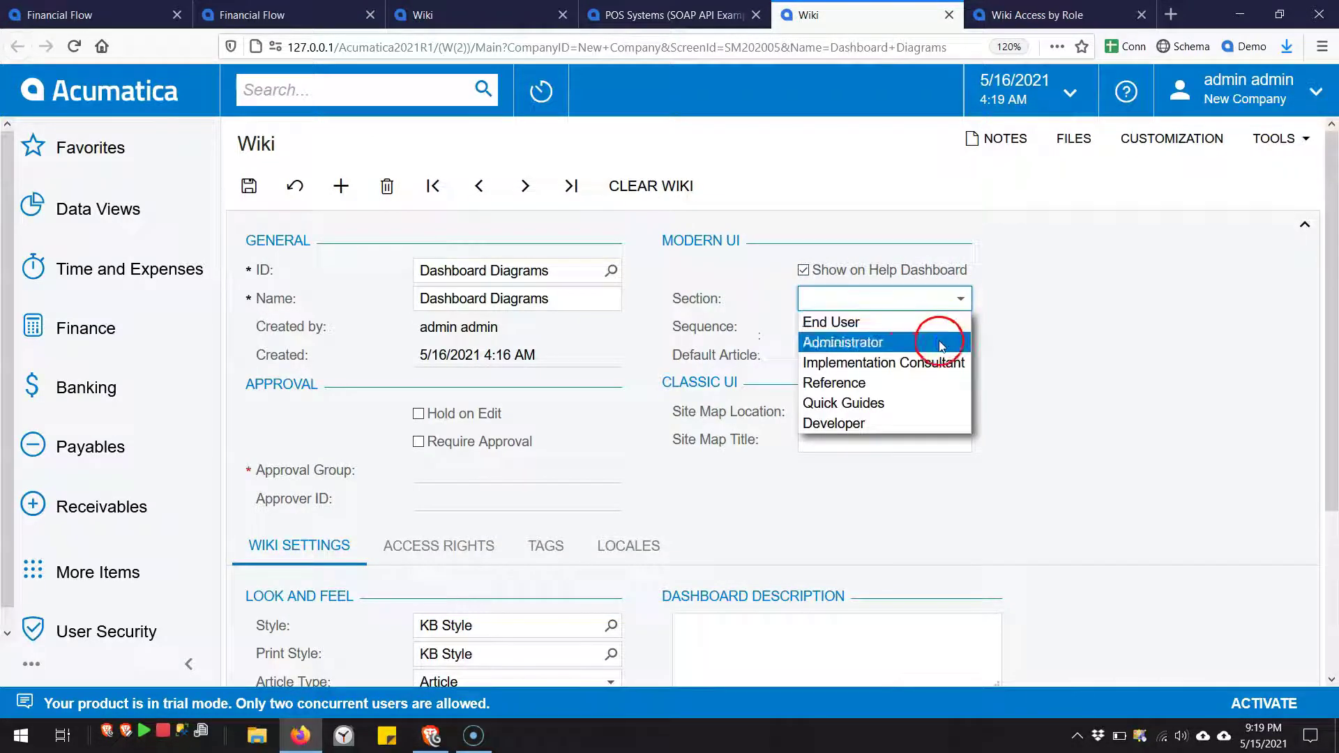
pyautogui.click(474, 15)
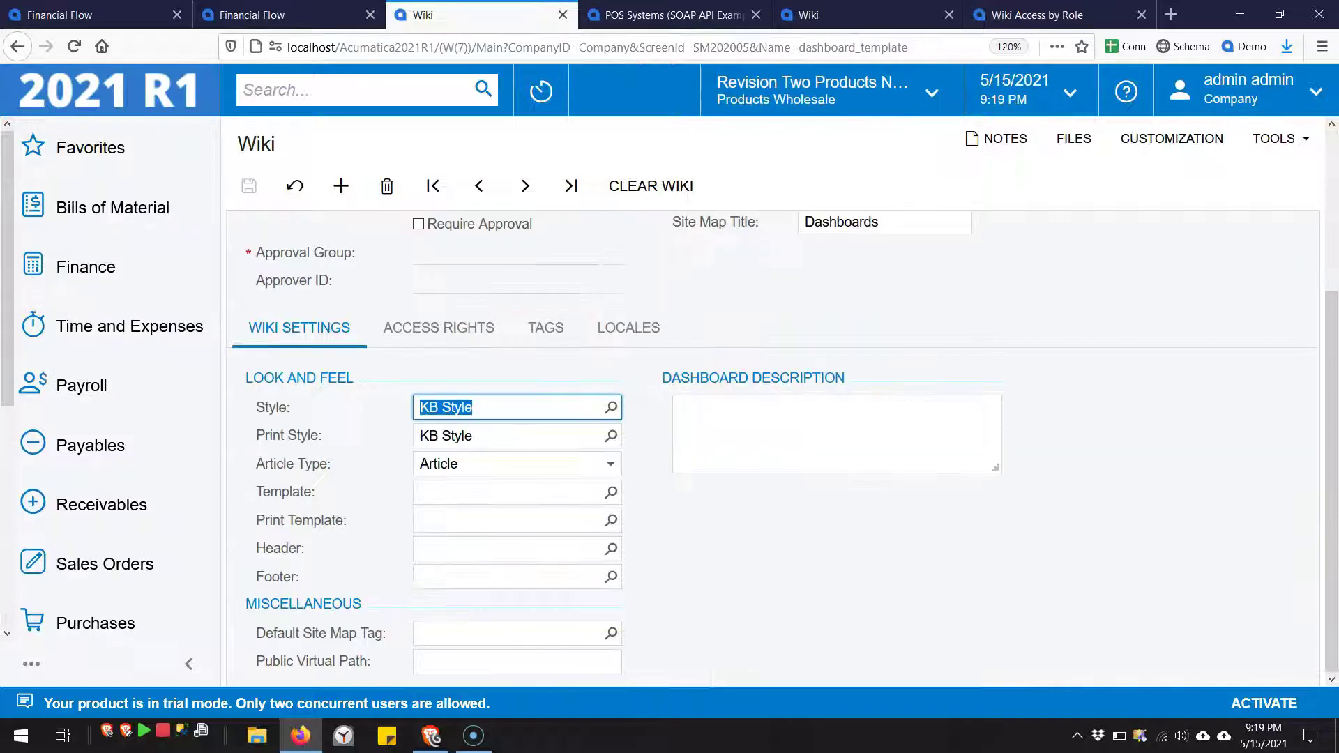
pyautogui.scroll(3, 753, 353)
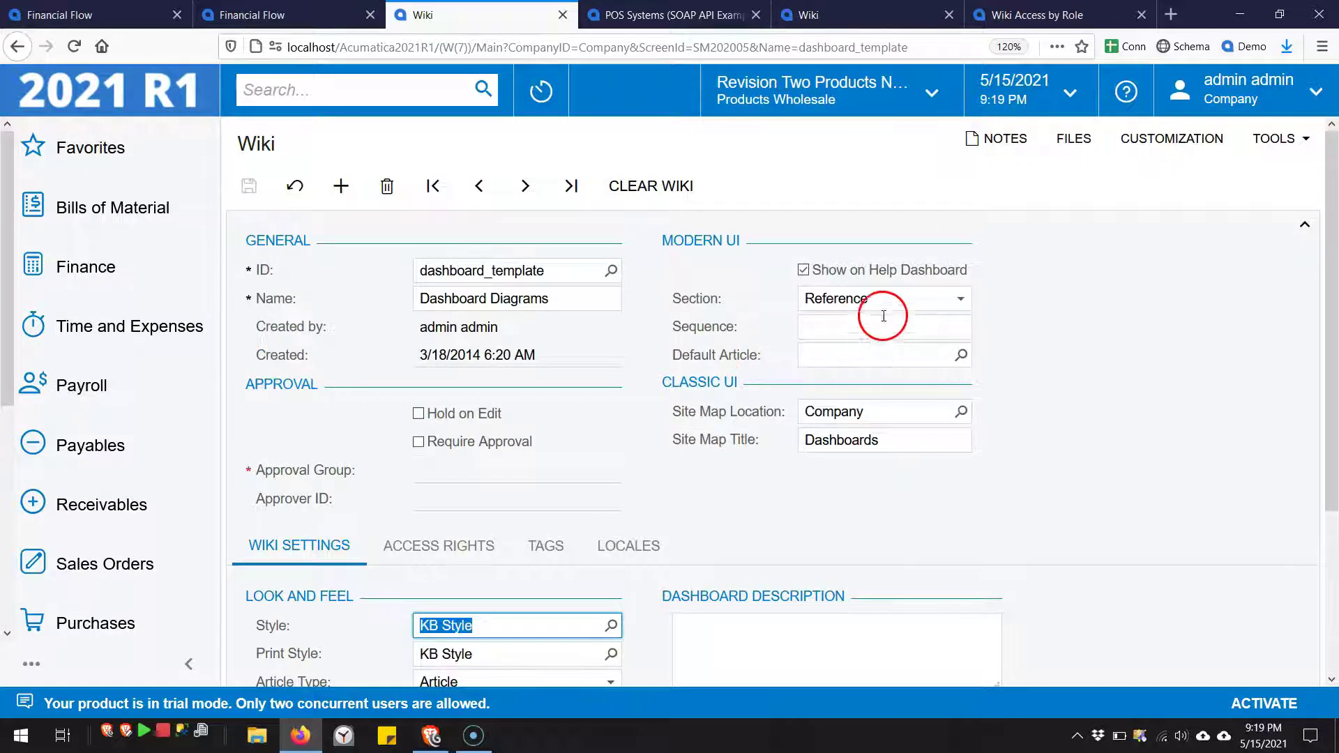
pyautogui.click(809, 15)
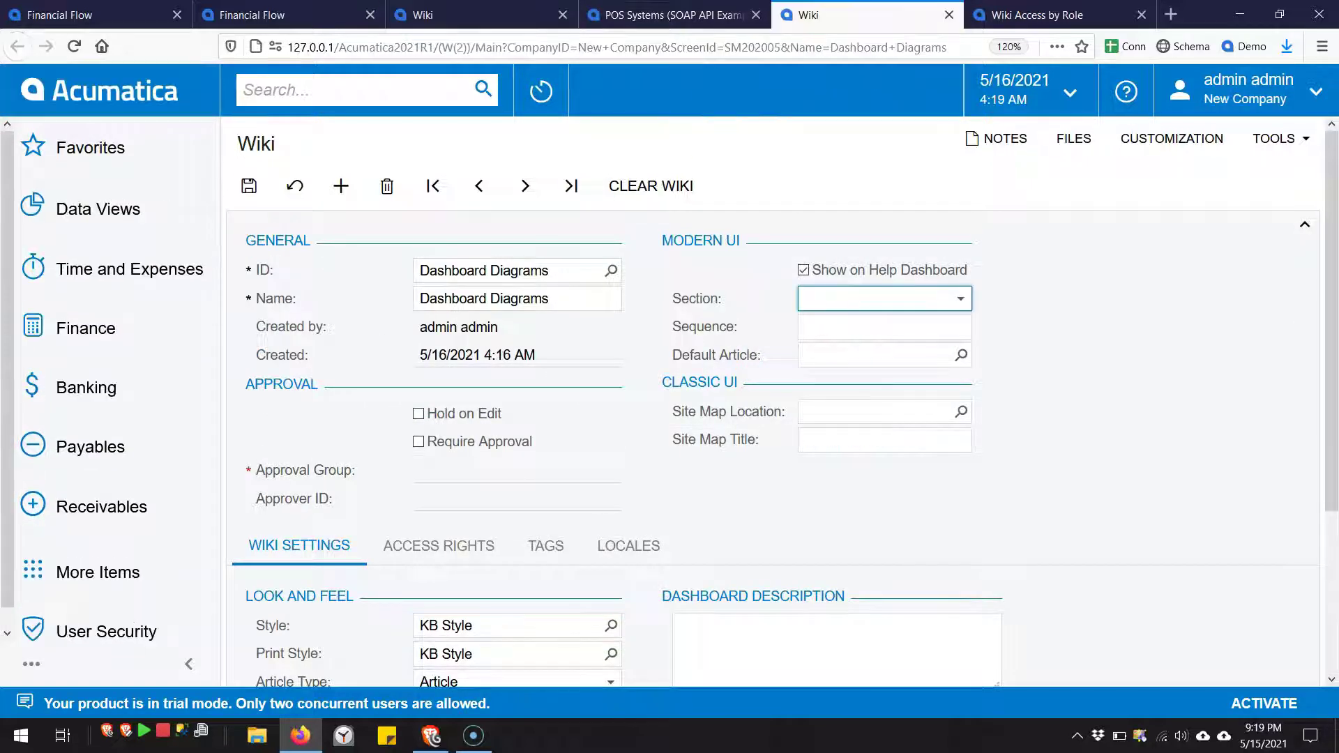
pyautogui.click(960, 300)
pyautogui.click(885, 386)
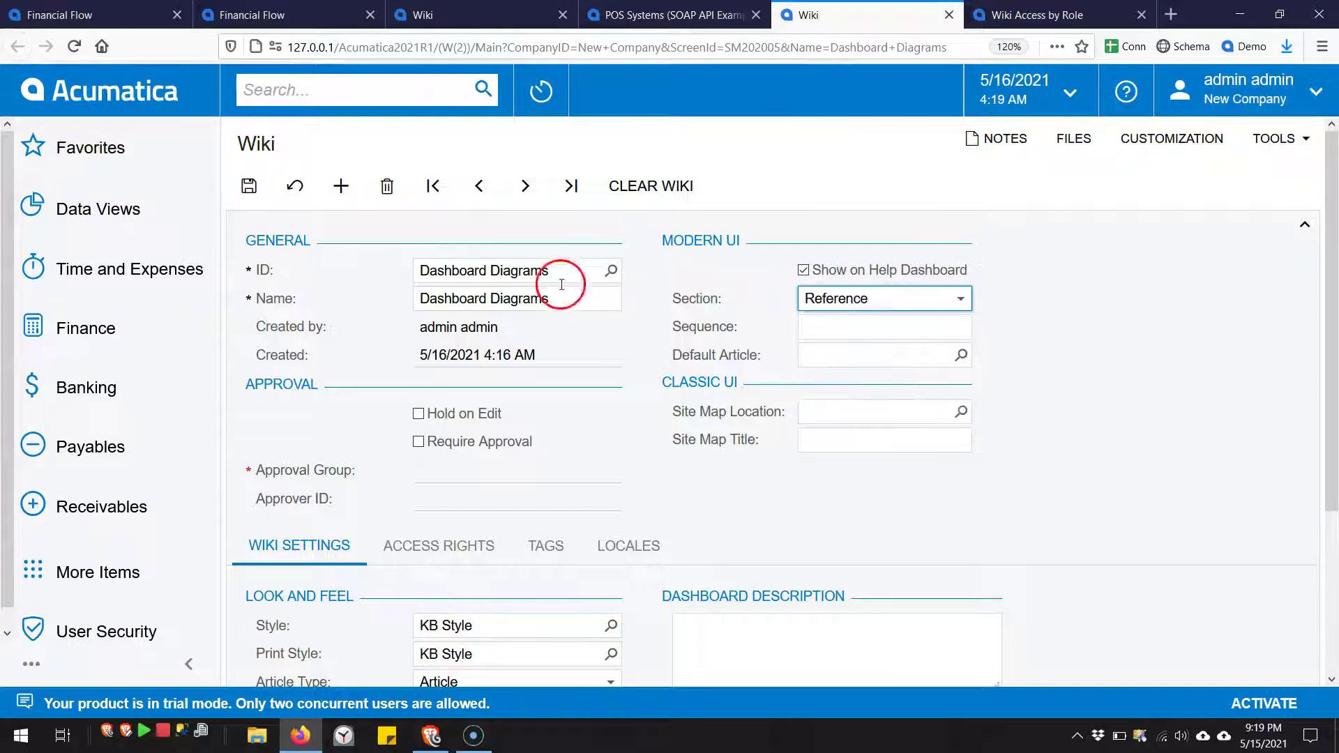
pyautogui.click(250, 185)
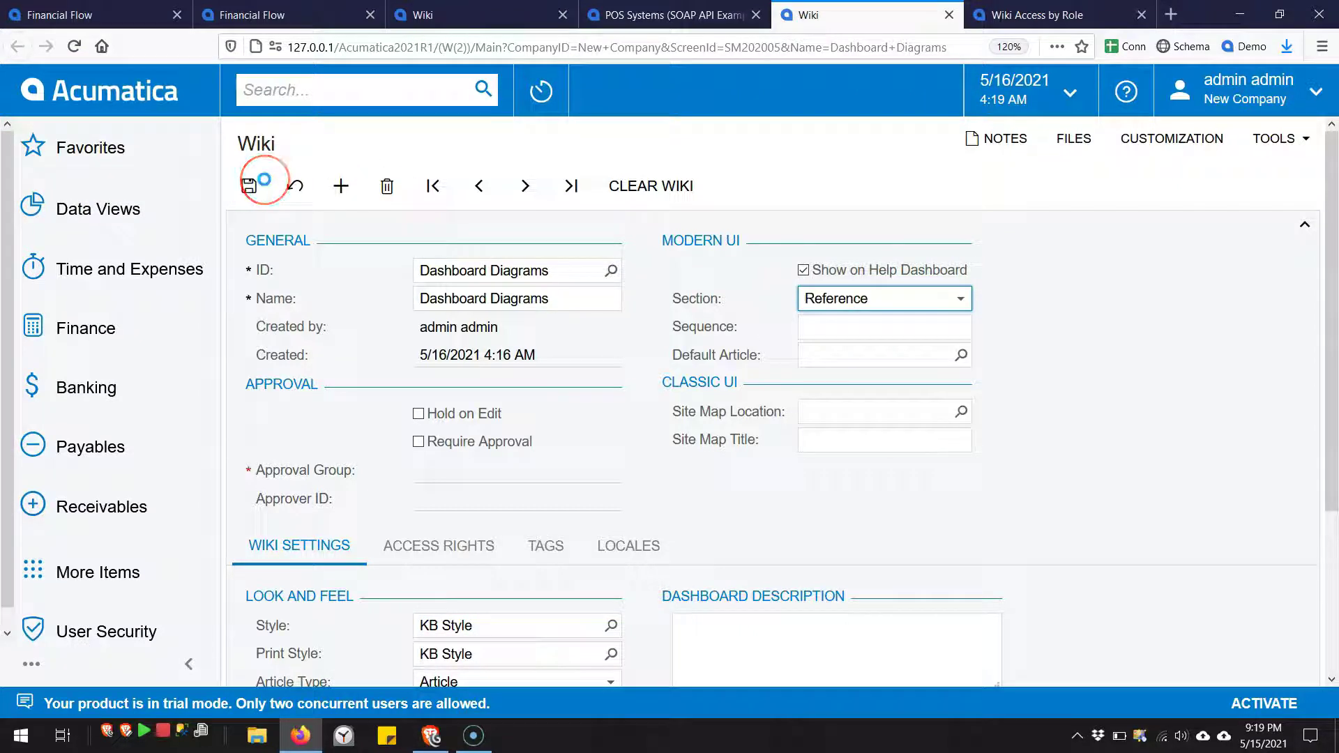
# Open Acumatica Educational Resources from the help of Wiki Access by Role and check its Reference section for Dashboard Diagrams.
pyautogui.click(1018, 10)
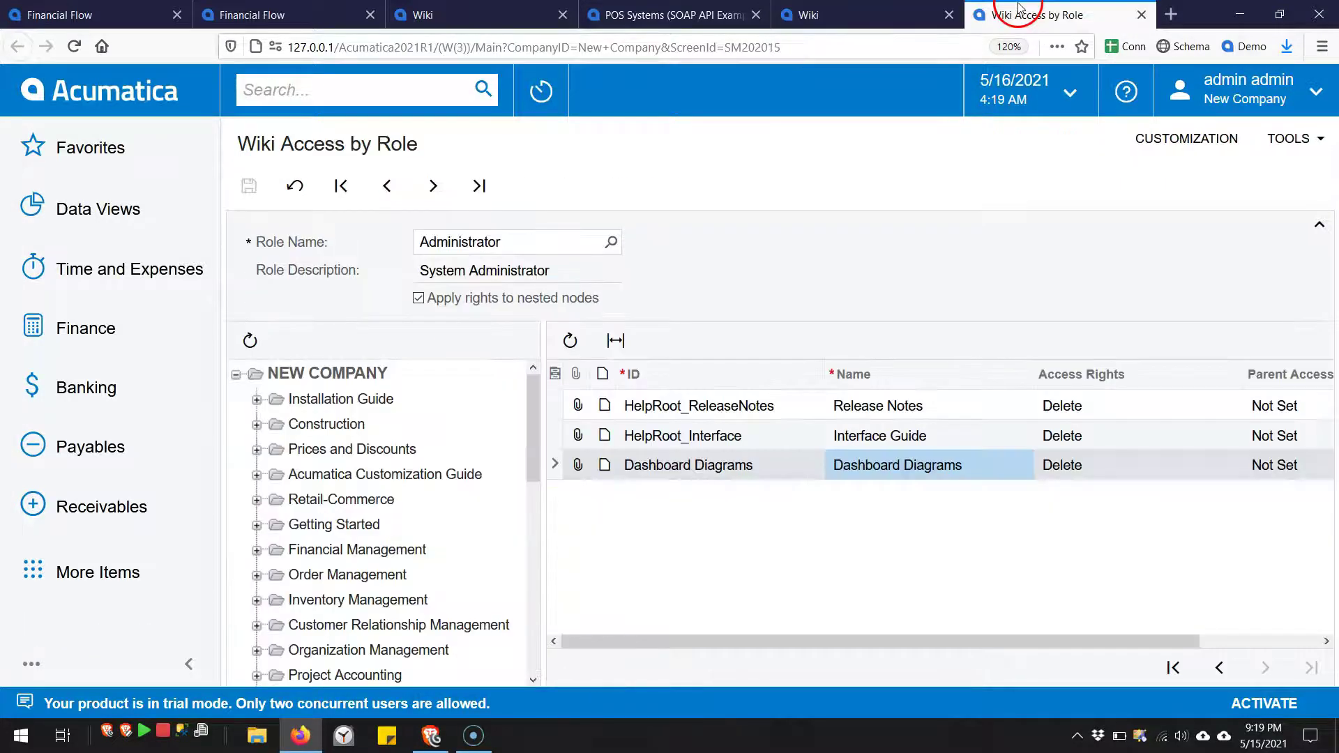
pyautogui.click(1126, 91)
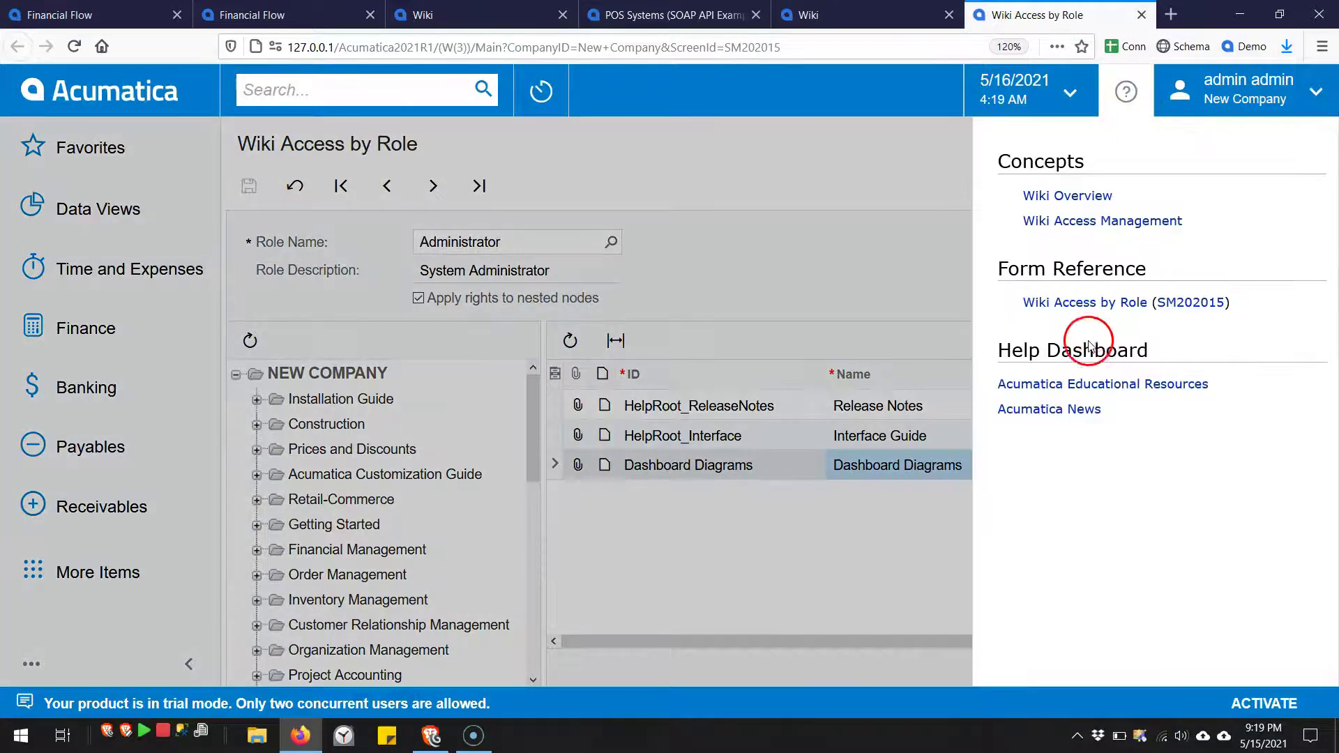
pyautogui.click(1079, 383)
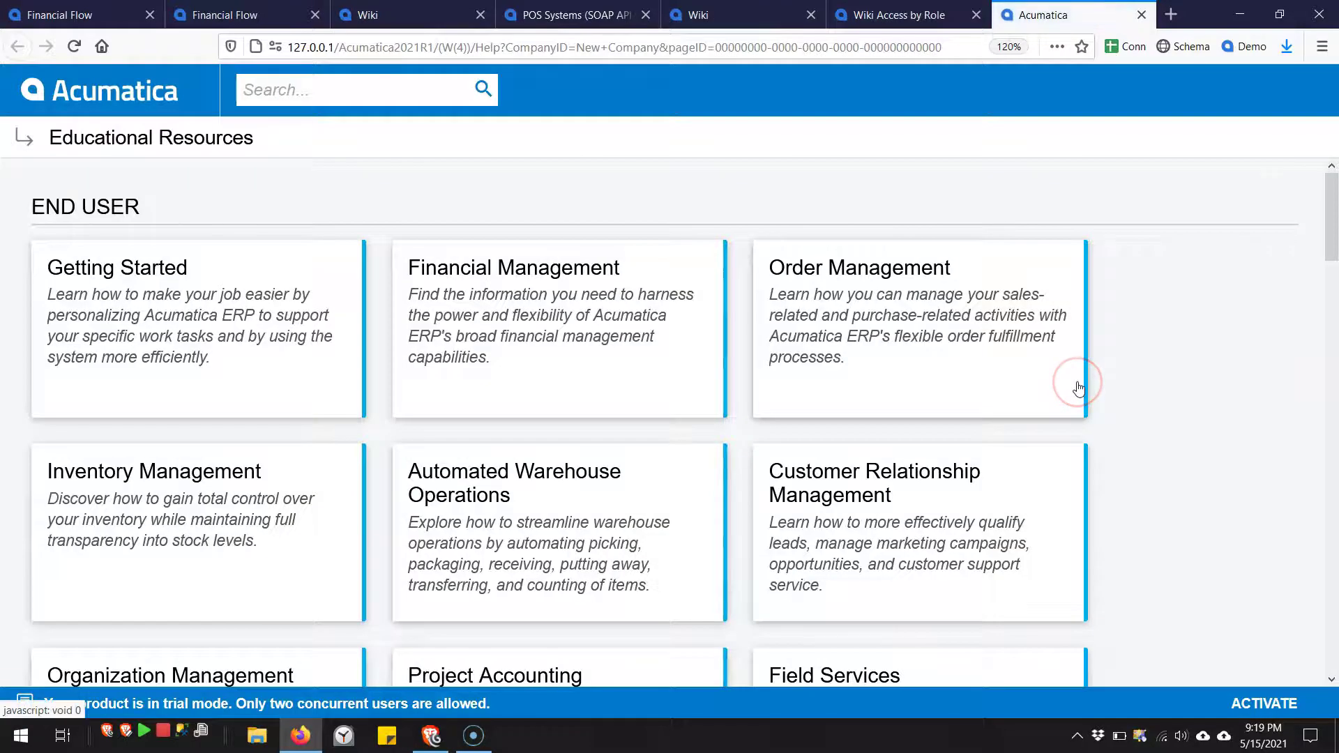
pyautogui.scroll(-15, 1079, 389)
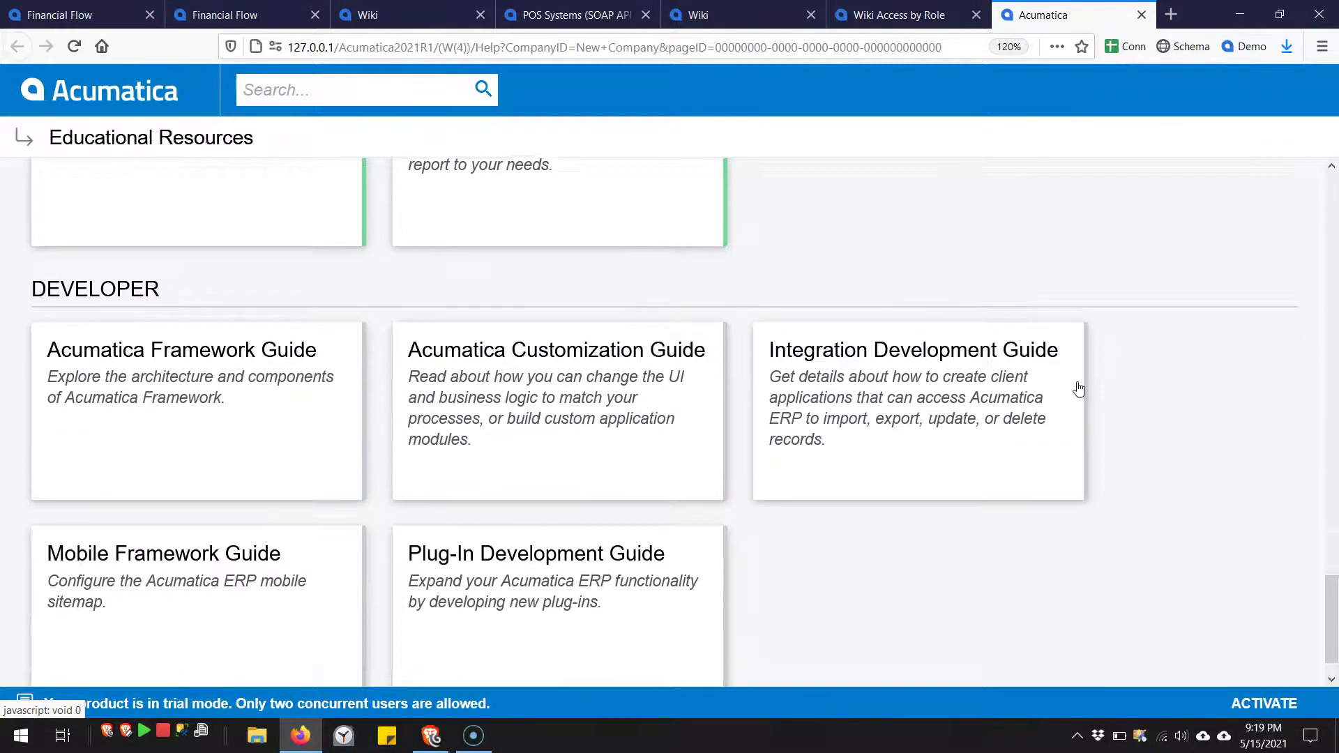
pyautogui.scroll(5, 1079, 389)
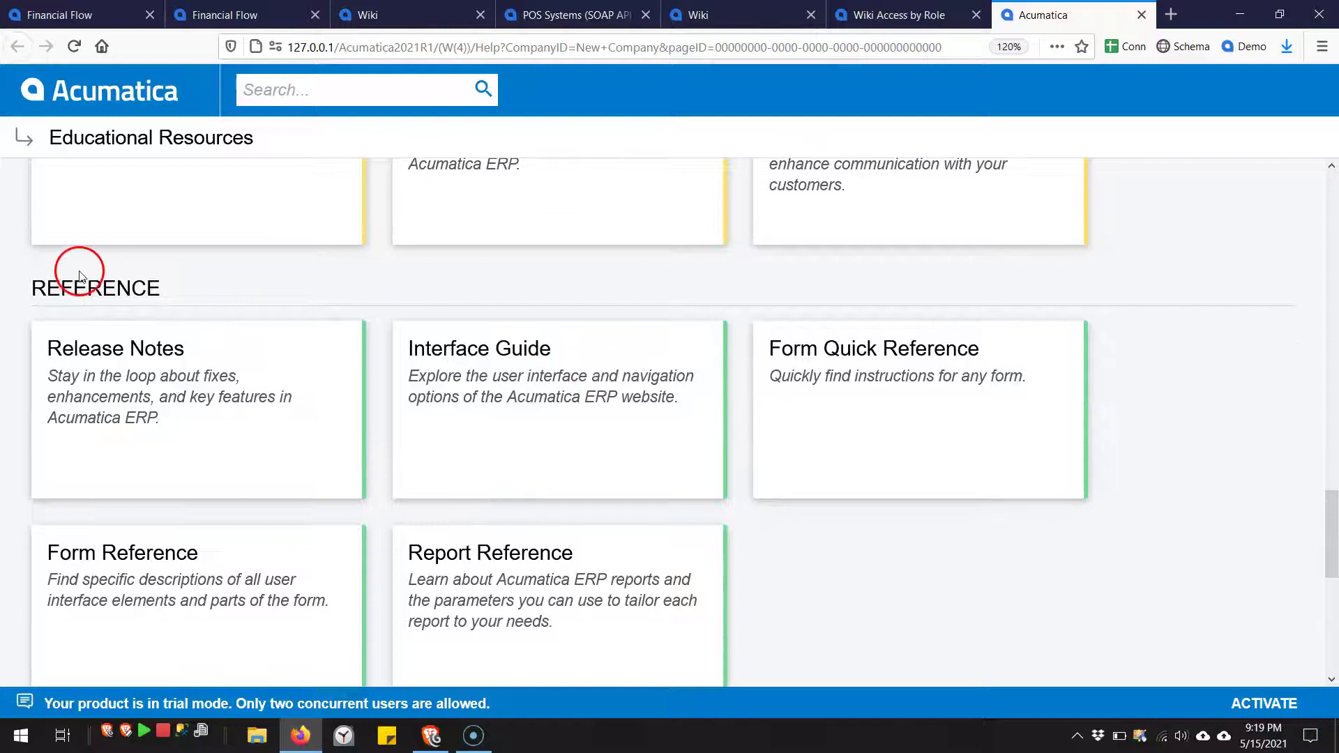
pyautogui.scroll(-1, 174, 411)
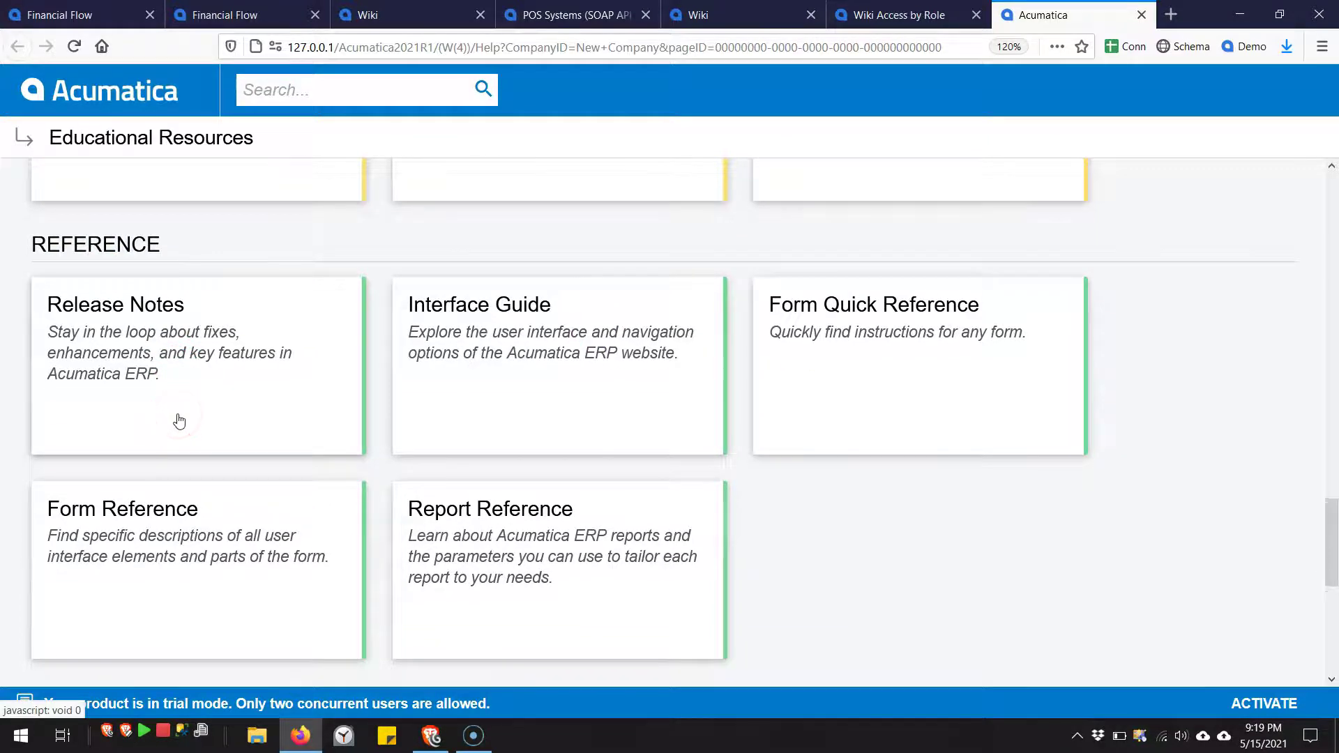
pyautogui.scroll(10, 178, 418)
pyautogui.scroll(-12, 179, 420)
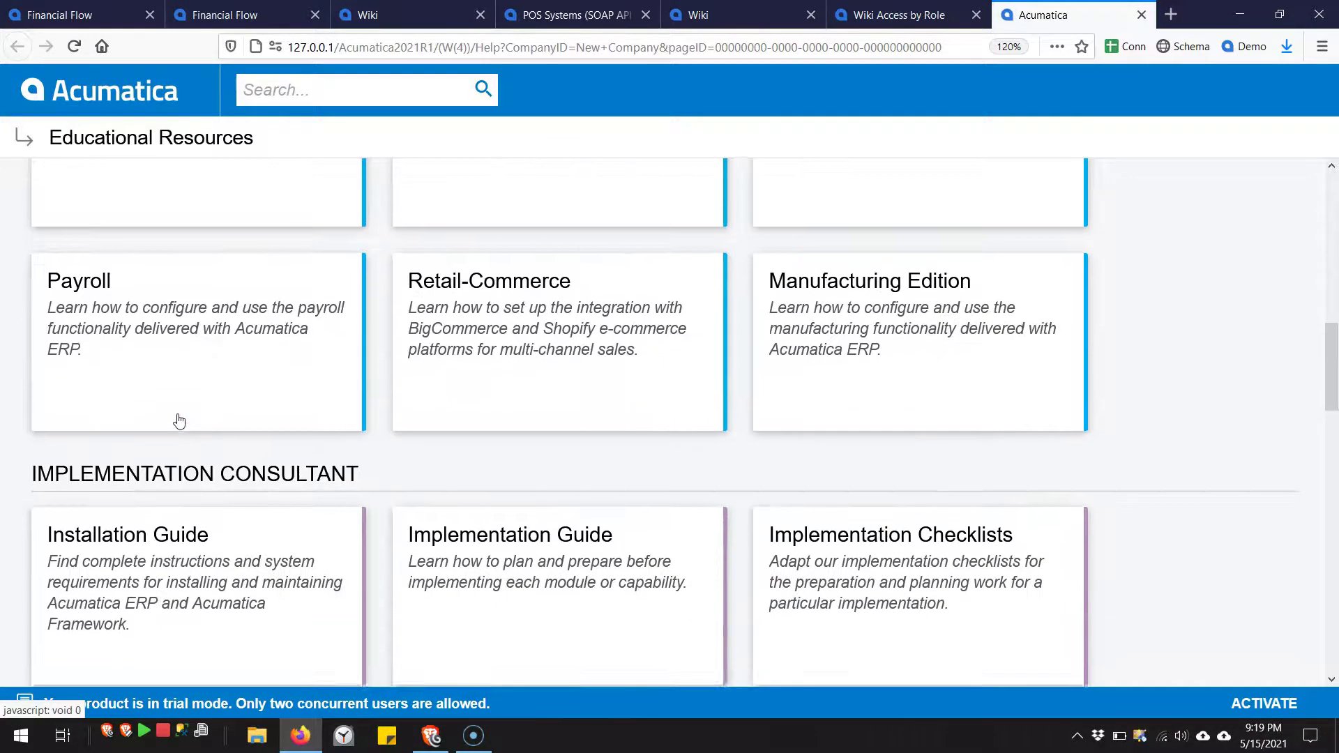
pyautogui.scroll(-5, 176, 419)
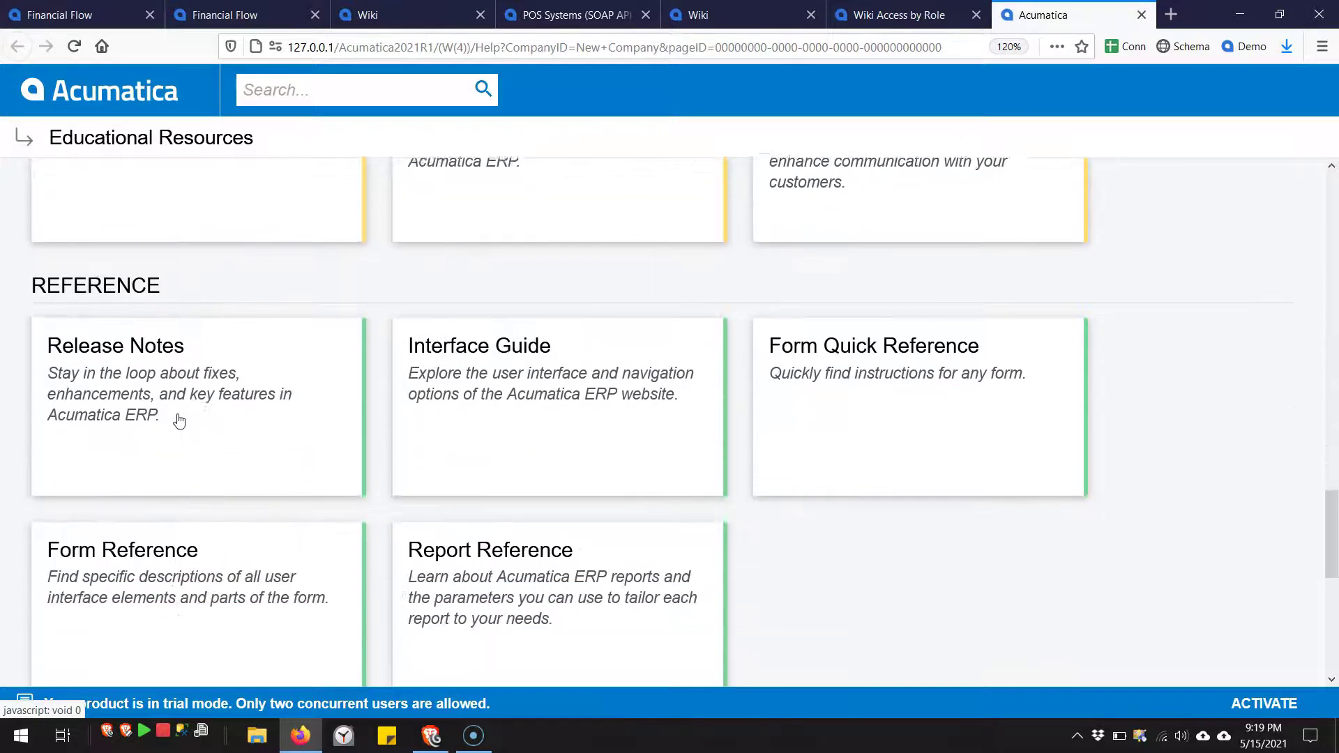
pyautogui.click(146, 467)
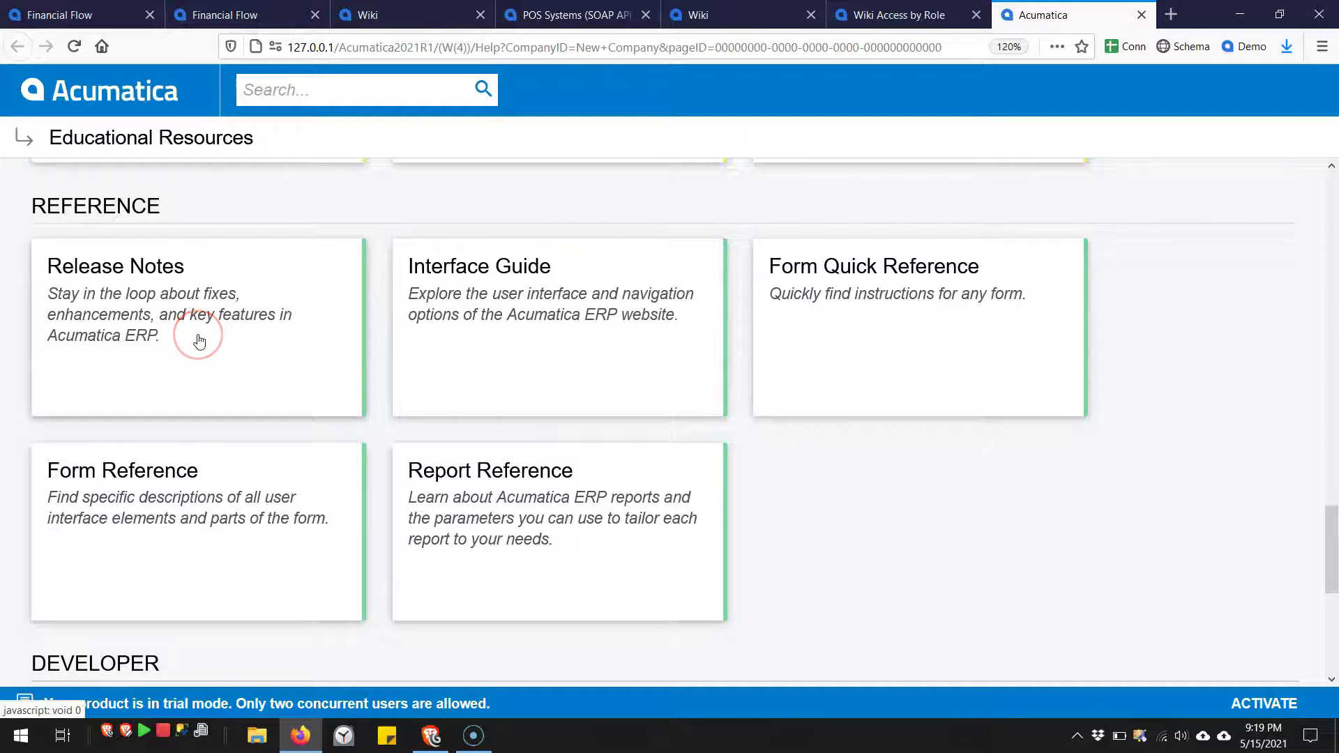
# Set the new company's Dashboard Diagrams wiki sequence to 50 and save the wiki.
pyautogui.hotkey('ctrl', 'pageup')
pyautogui.click(719, 14)
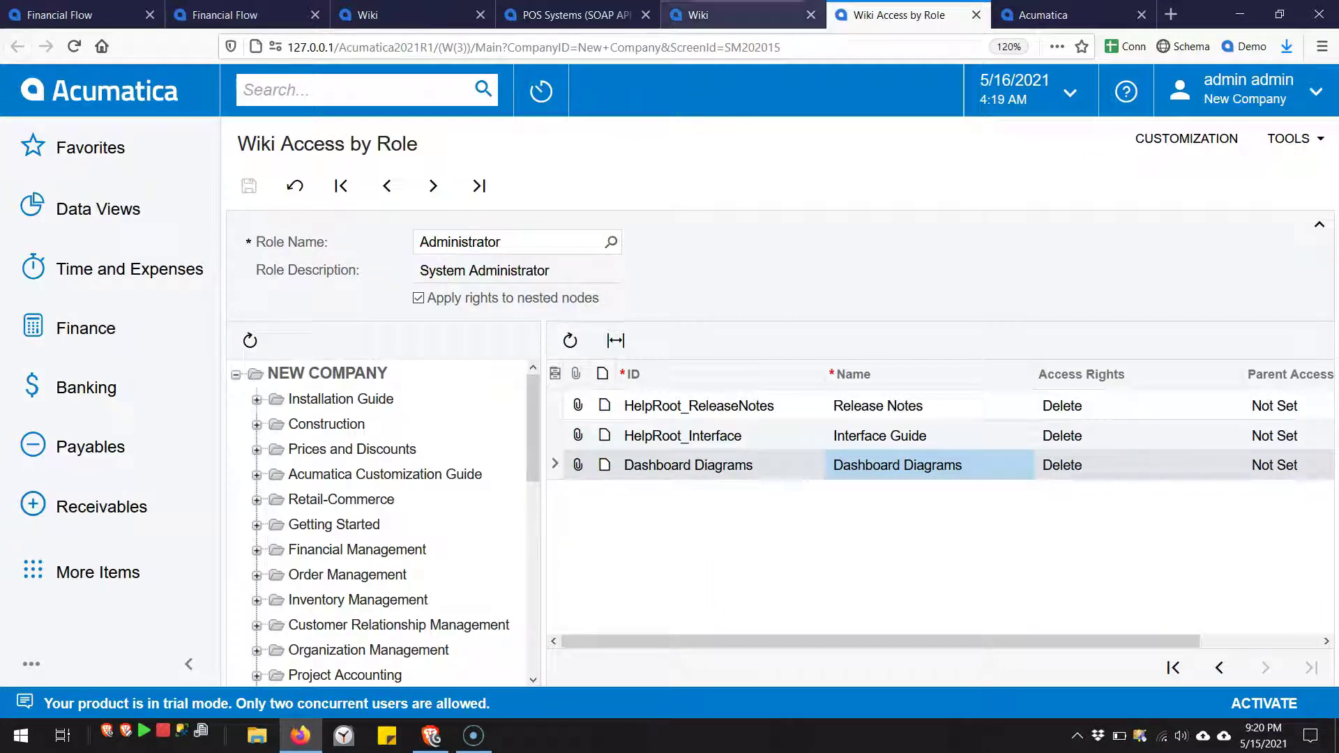
pyautogui.click(915, 314)
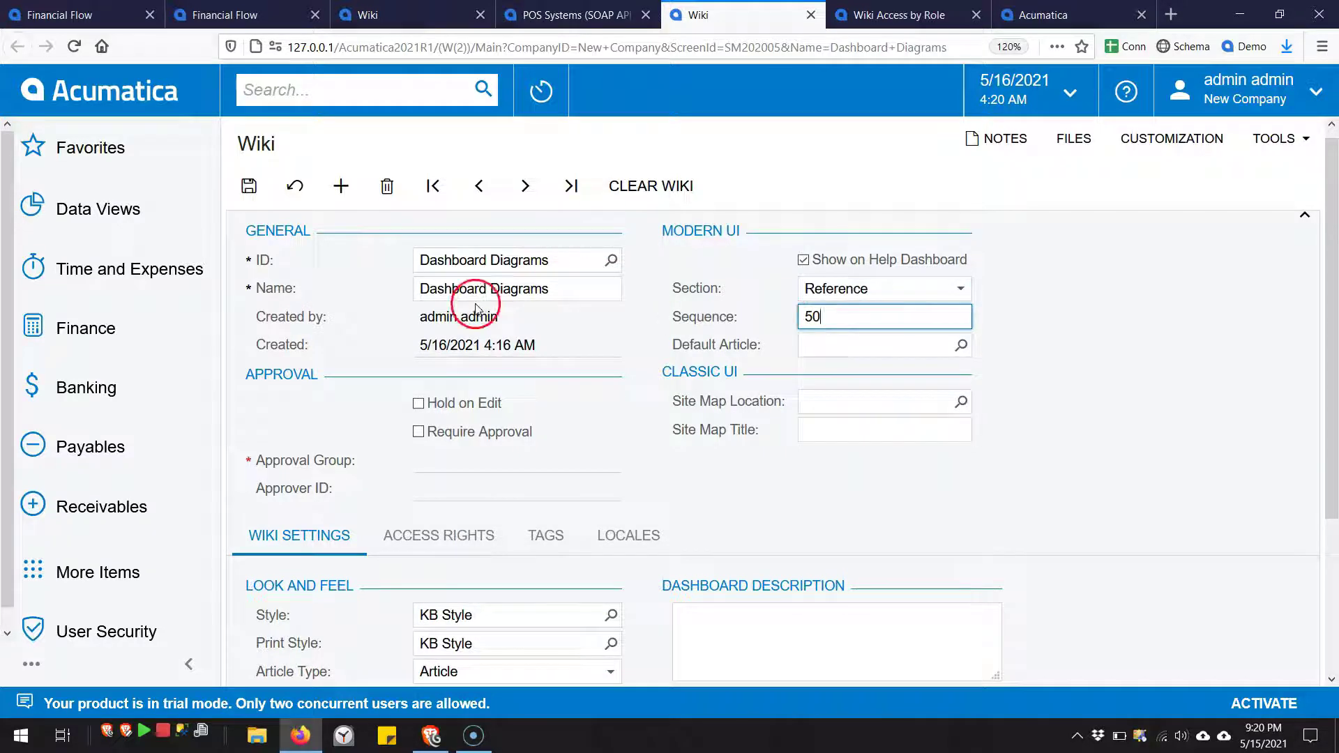
pyautogui.click(249, 185)
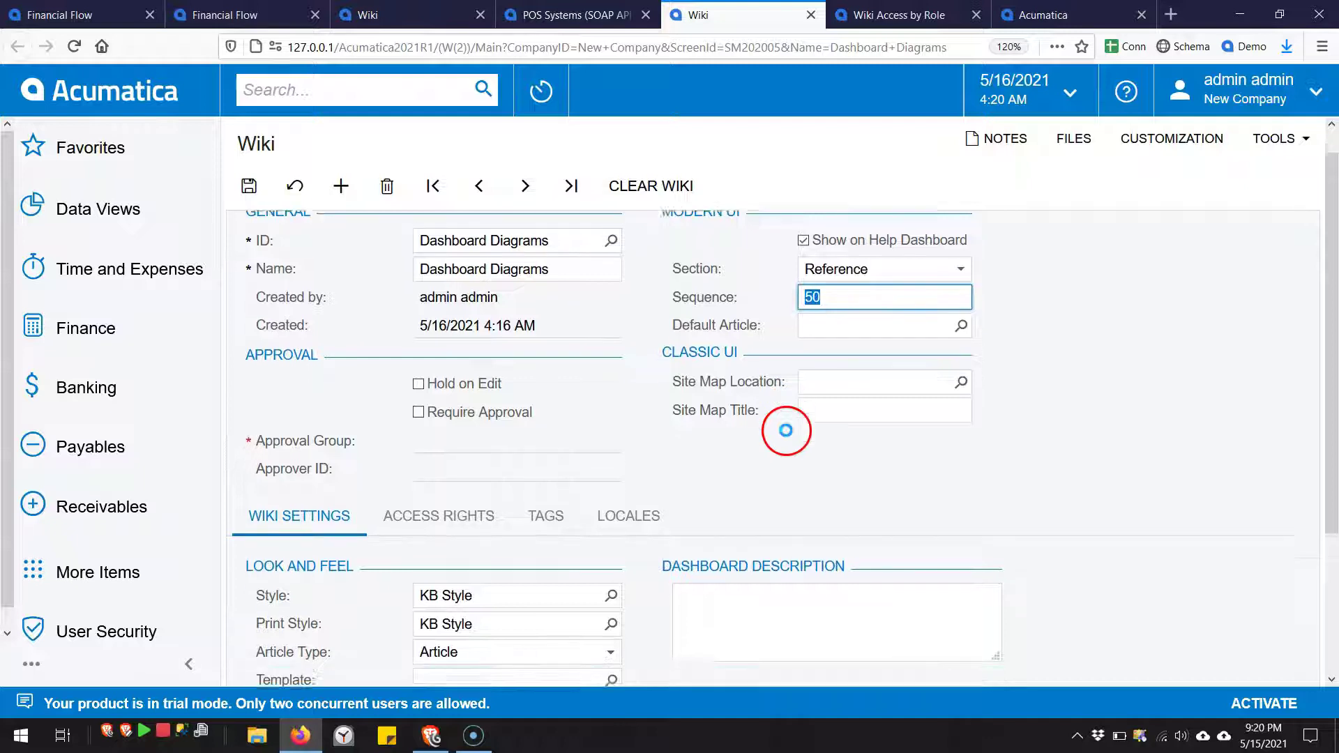
# Set the Site Map Location of the new company's Dashboard Diagrams wiki to Help.
pyautogui.scroll(-1, 786, 430)
pyautogui.click(961, 375)
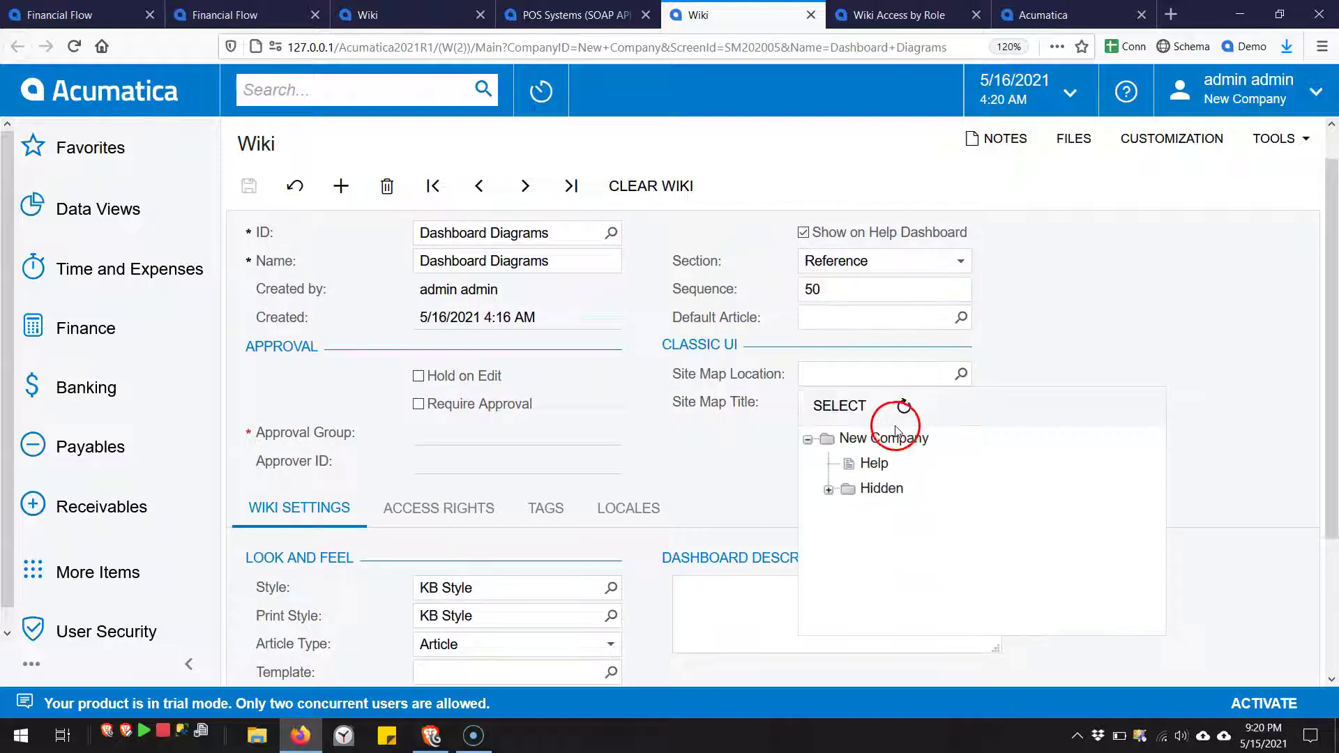
pyautogui.doubleClick(871, 463)
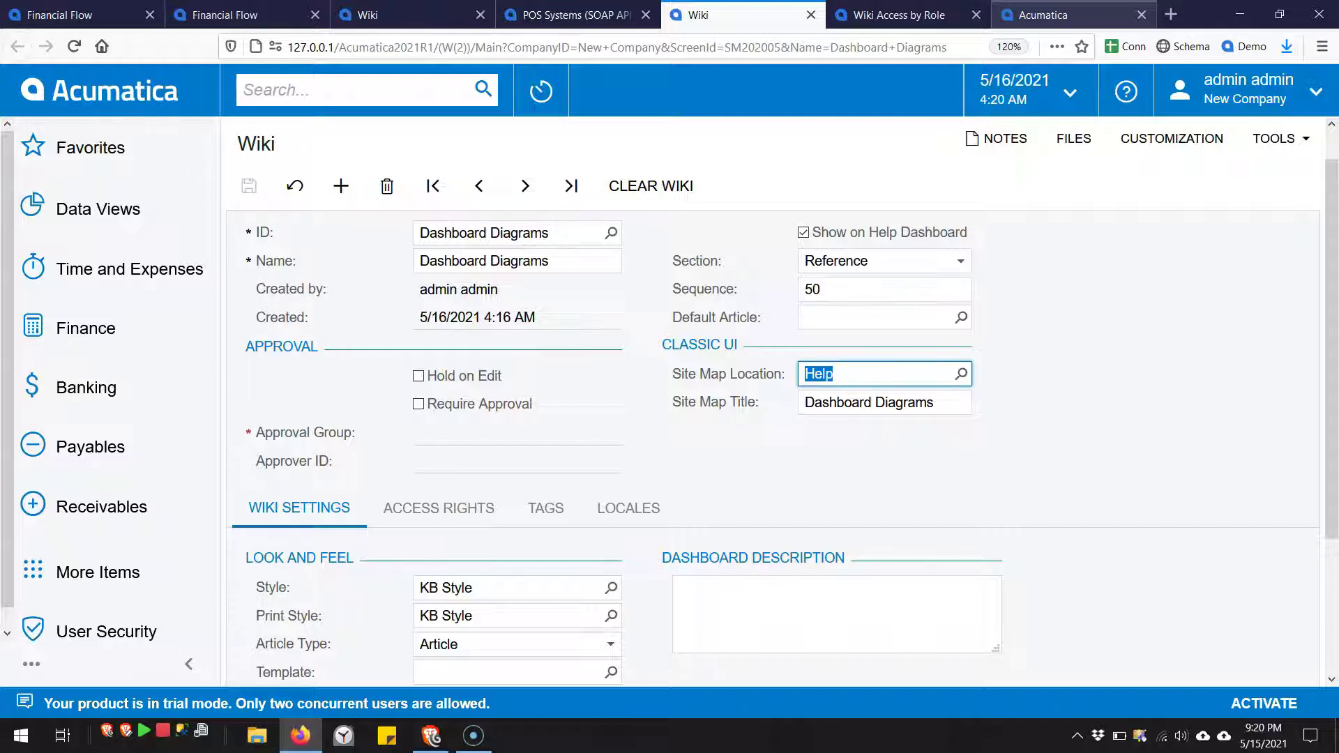
# Reload the Educational Resources page and open Dashboard Diagrams from its Reference section.
pyautogui.click(1040, 15)
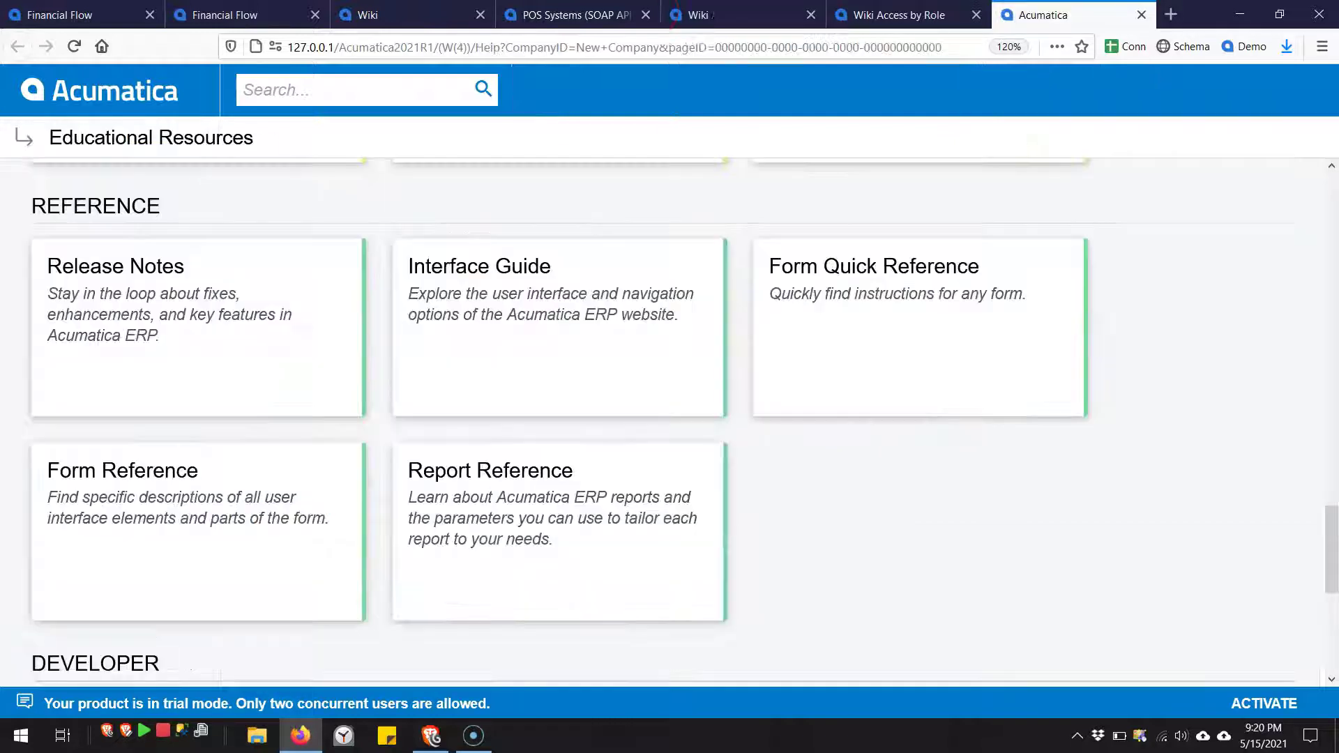
pyautogui.click(74, 48)
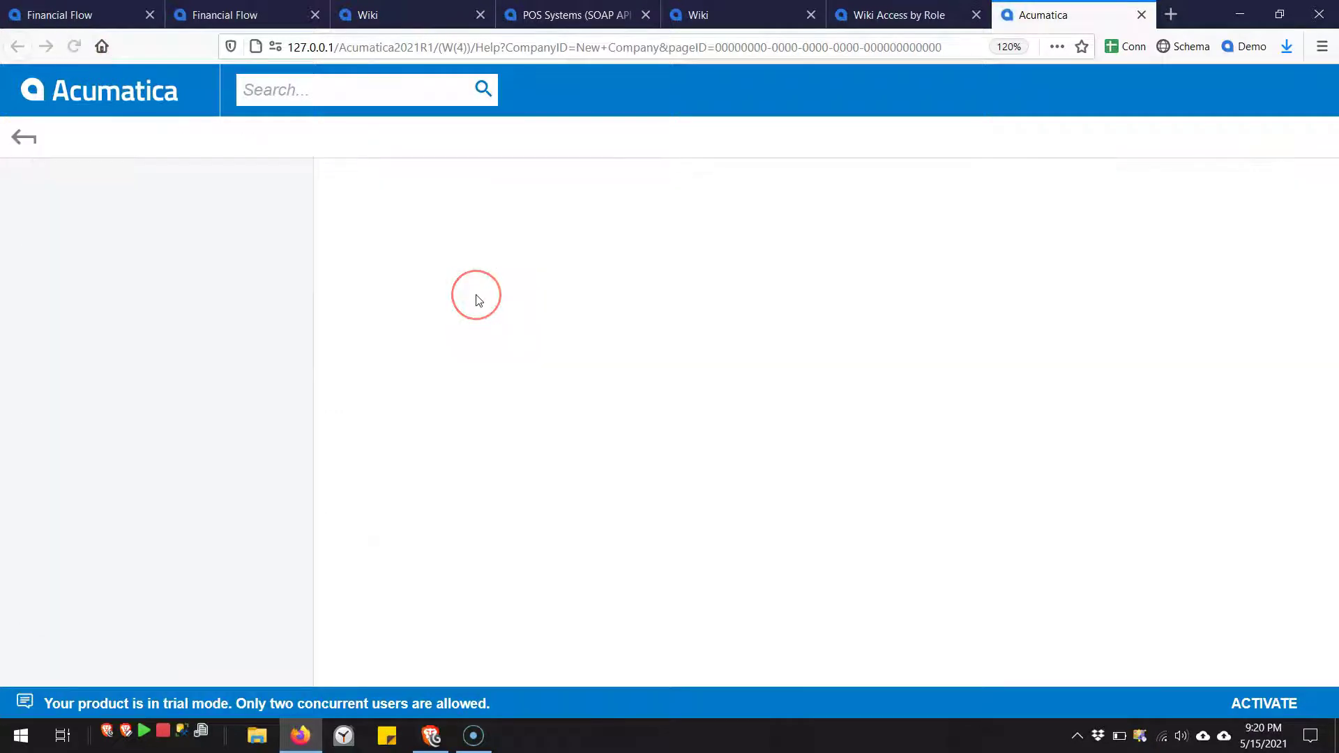
pyautogui.scroll(-20, 478, 300)
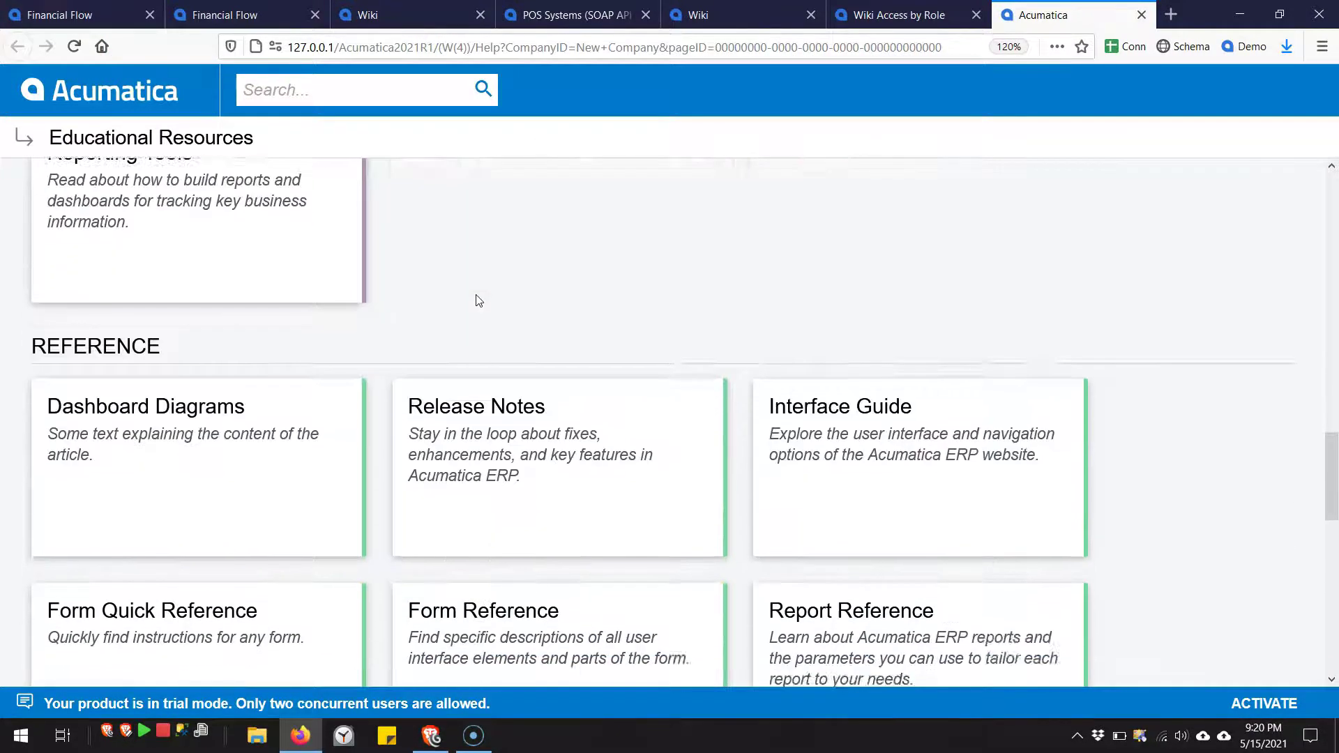
pyautogui.scroll(-5, 478, 300)
pyautogui.scroll(8, 478, 300)
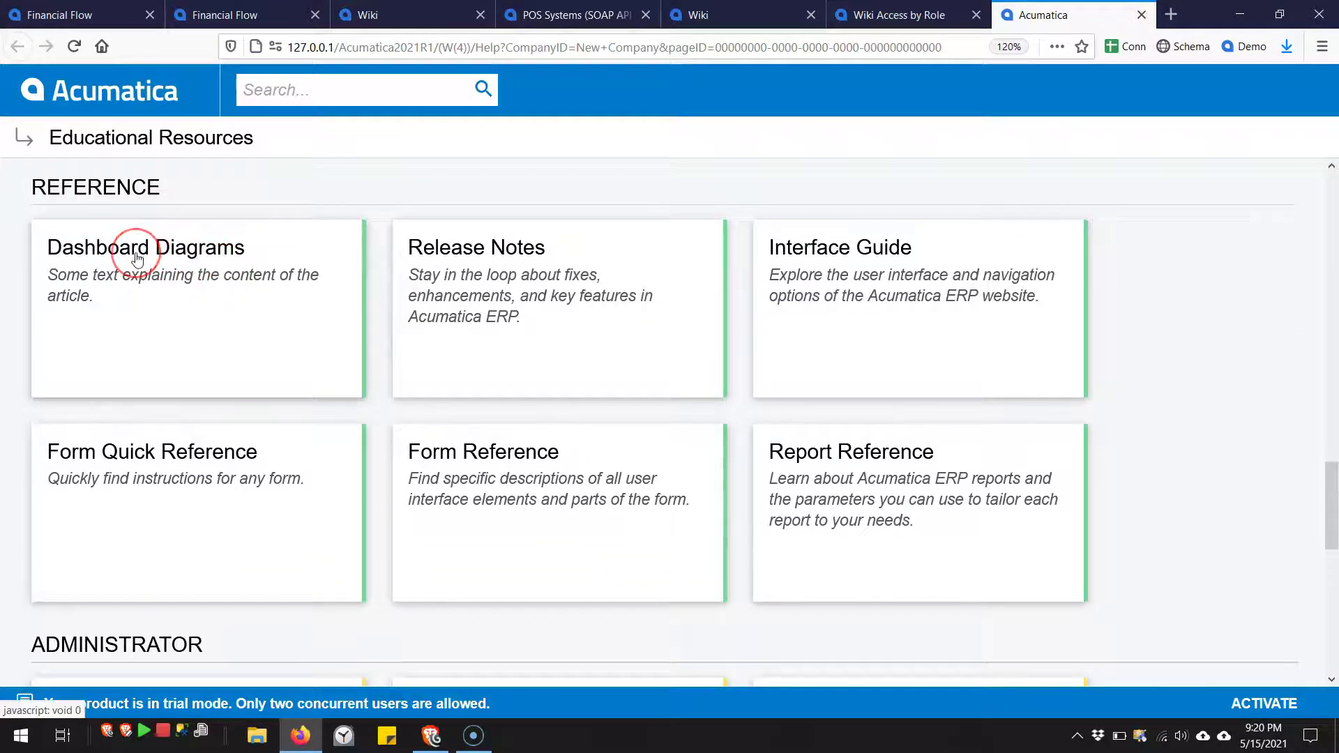
pyautogui.click(137, 259)
pyautogui.click(118, 249)
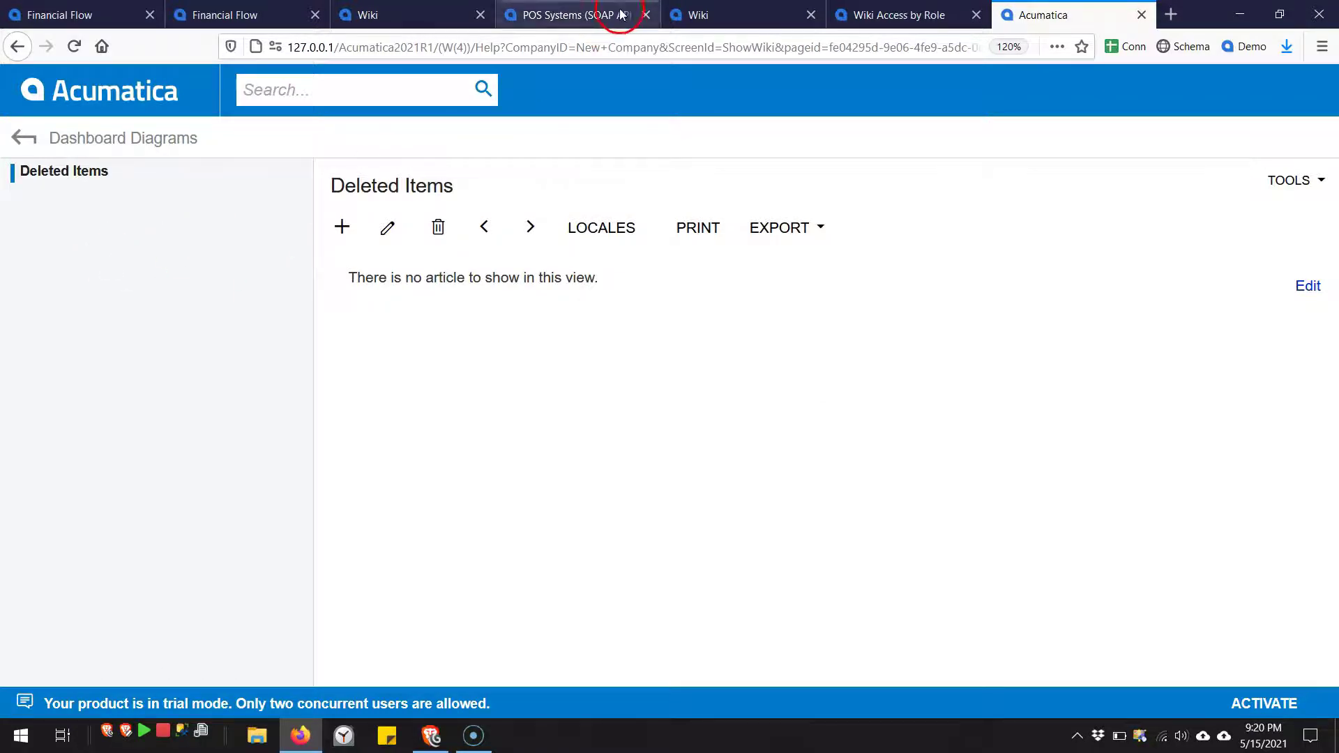
# Start a new article in the new company's Dashboard Diagrams wiki and check the demo company's wiki ID for reference.
pyautogui.click(701, 17)
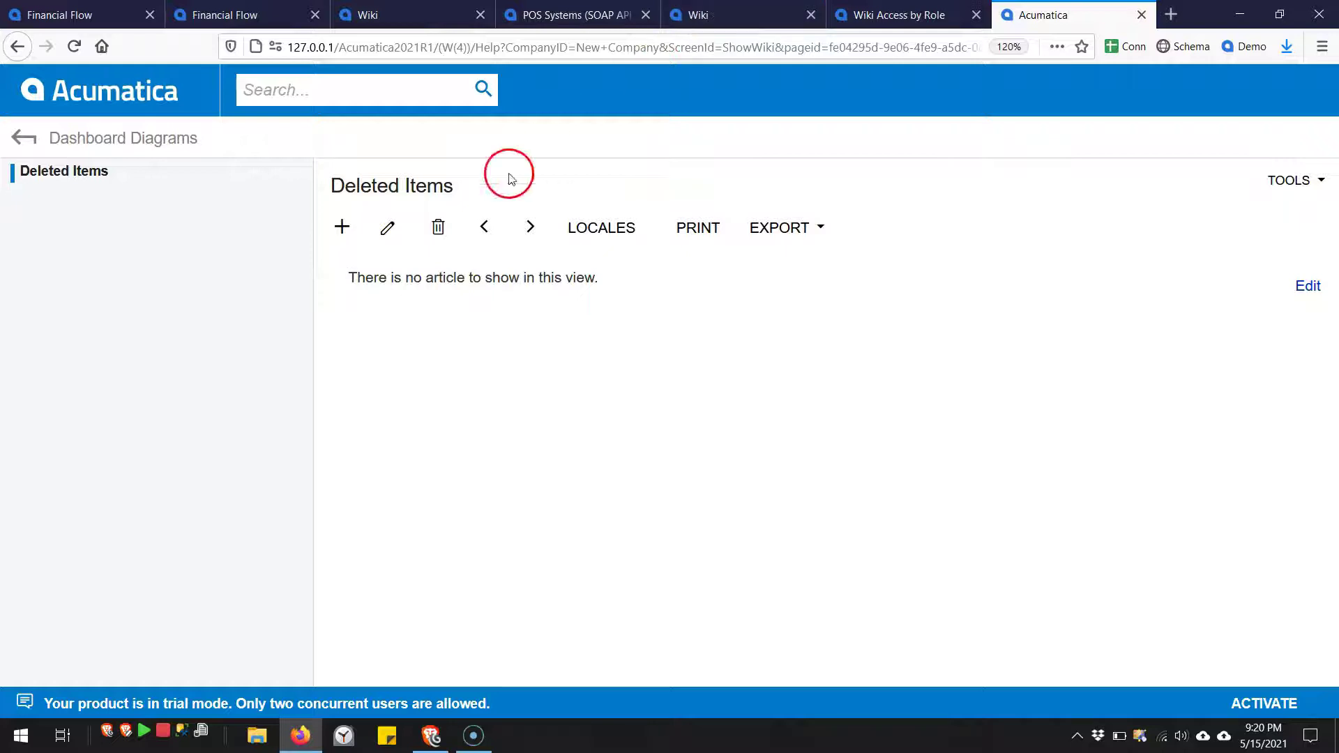
pyautogui.click(339, 234)
pyautogui.click(514, 312)
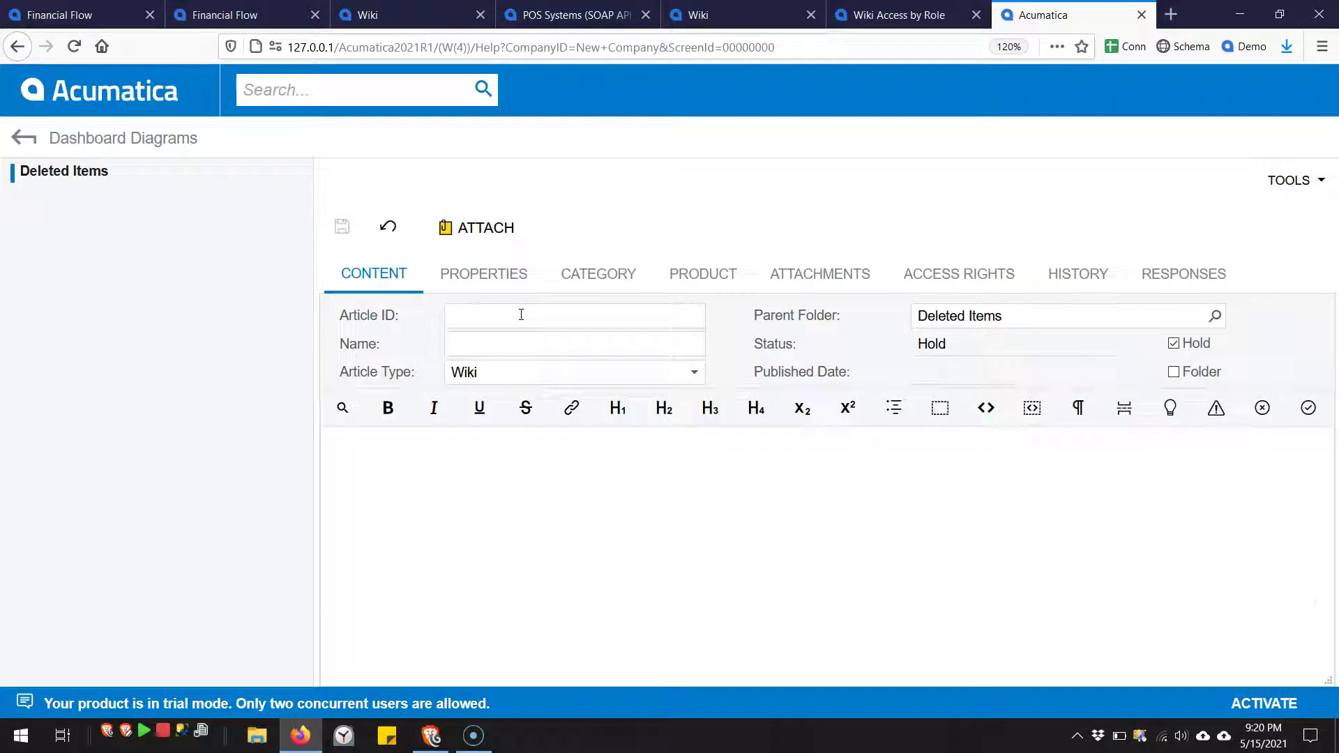
pyautogui.click(556, 74)
pyautogui.click(390, 14)
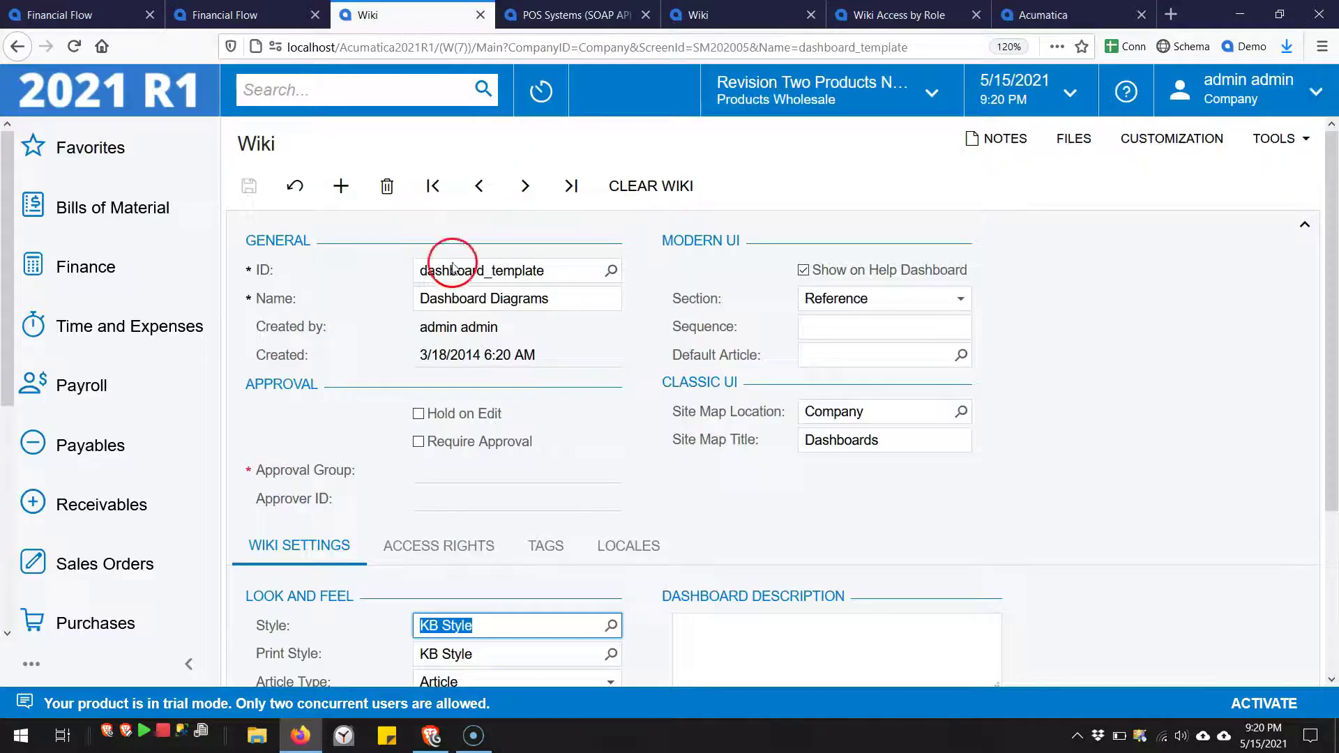
pyautogui.click(525, 267)
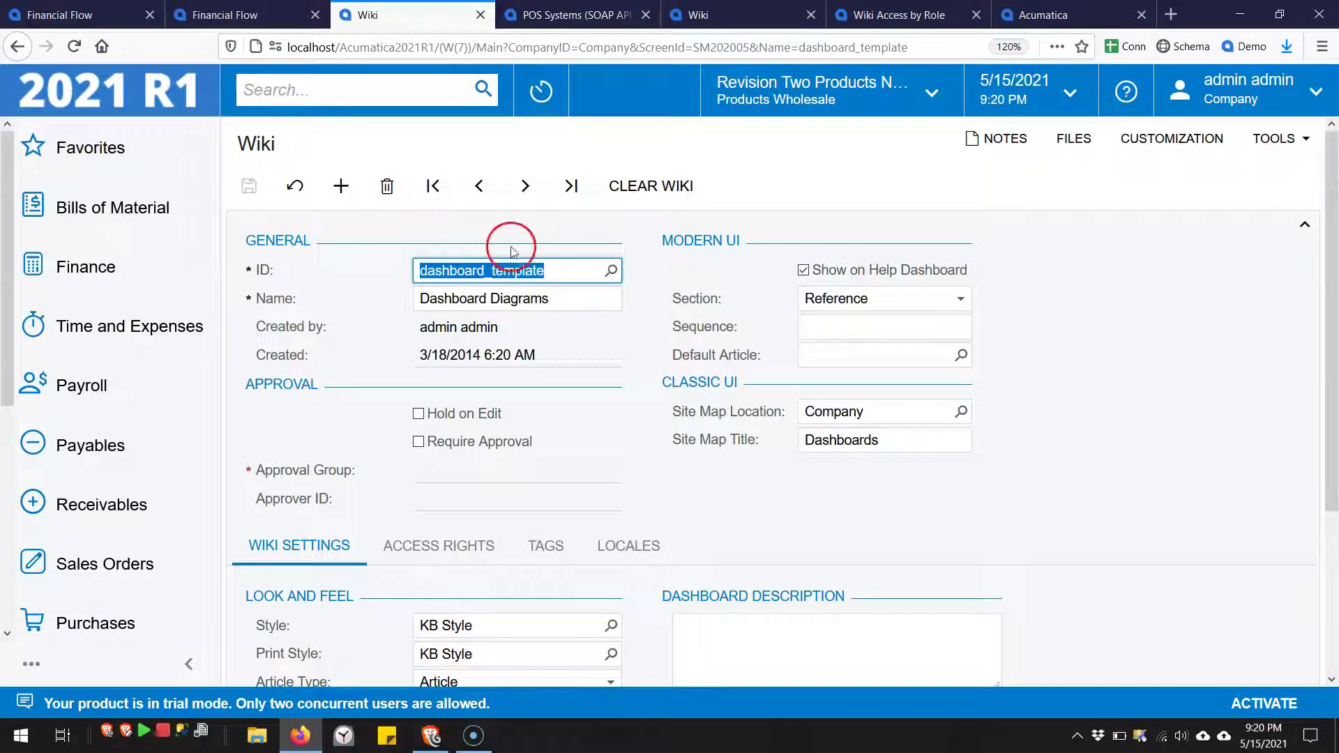
pyautogui.click(1059, 16)
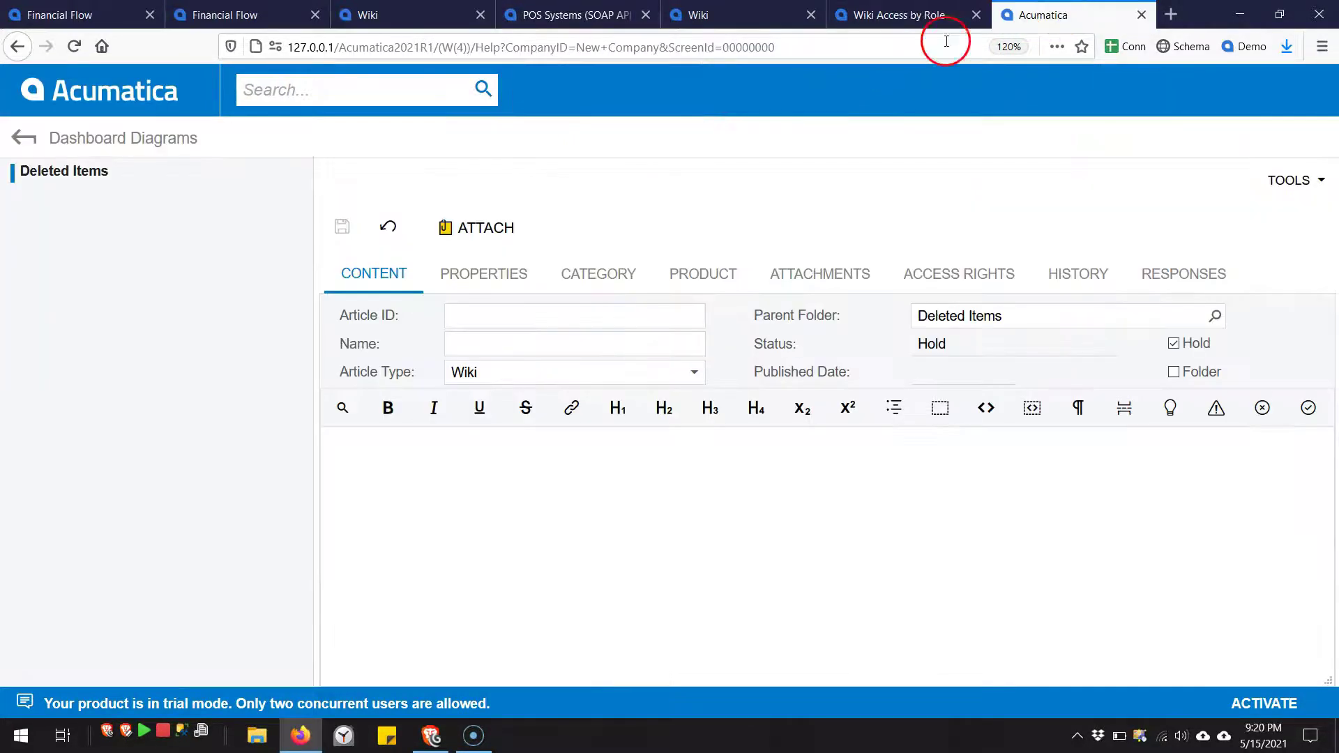
# Copy the Article ID dash_financial from the demo company's Financial Flow article into the new article.
pyautogui.click(223, 14)
pyautogui.click(411, 270)
pyautogui.hotkey('ctrl', 'c')
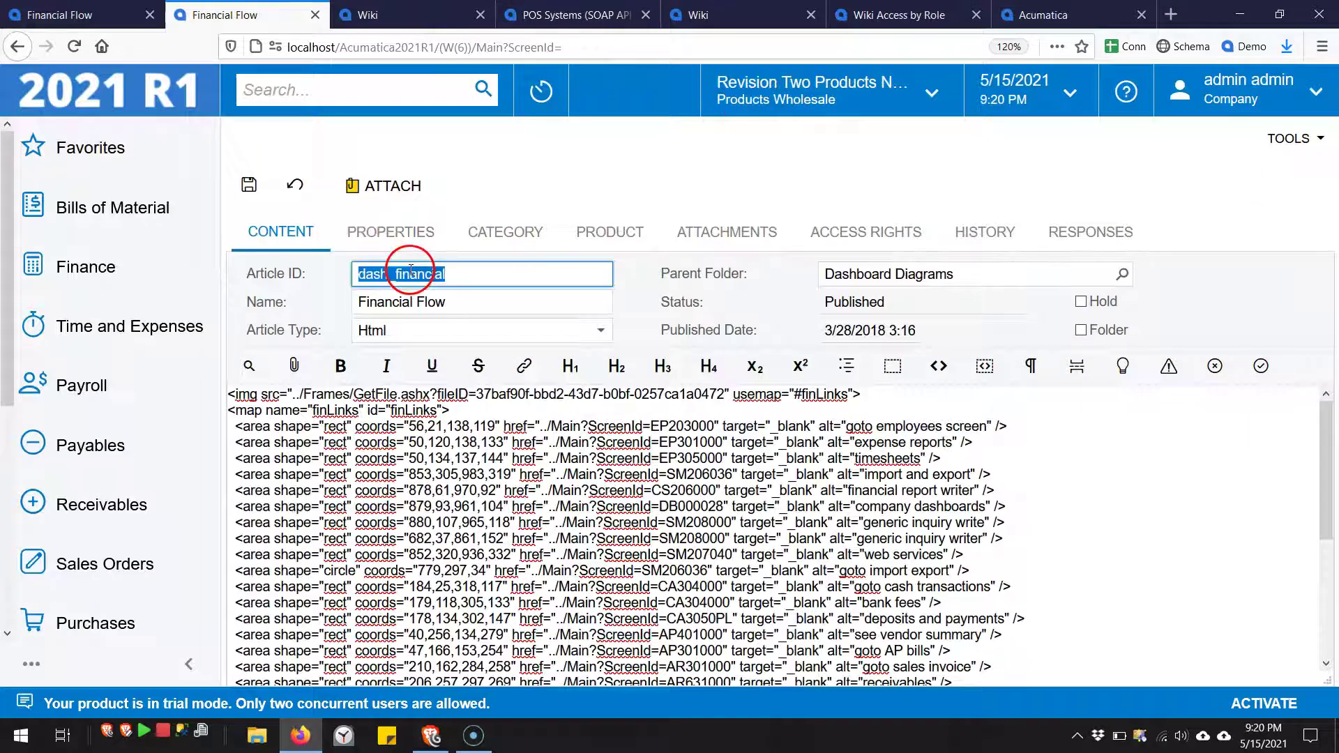
pyautogui.click(1038, 12)
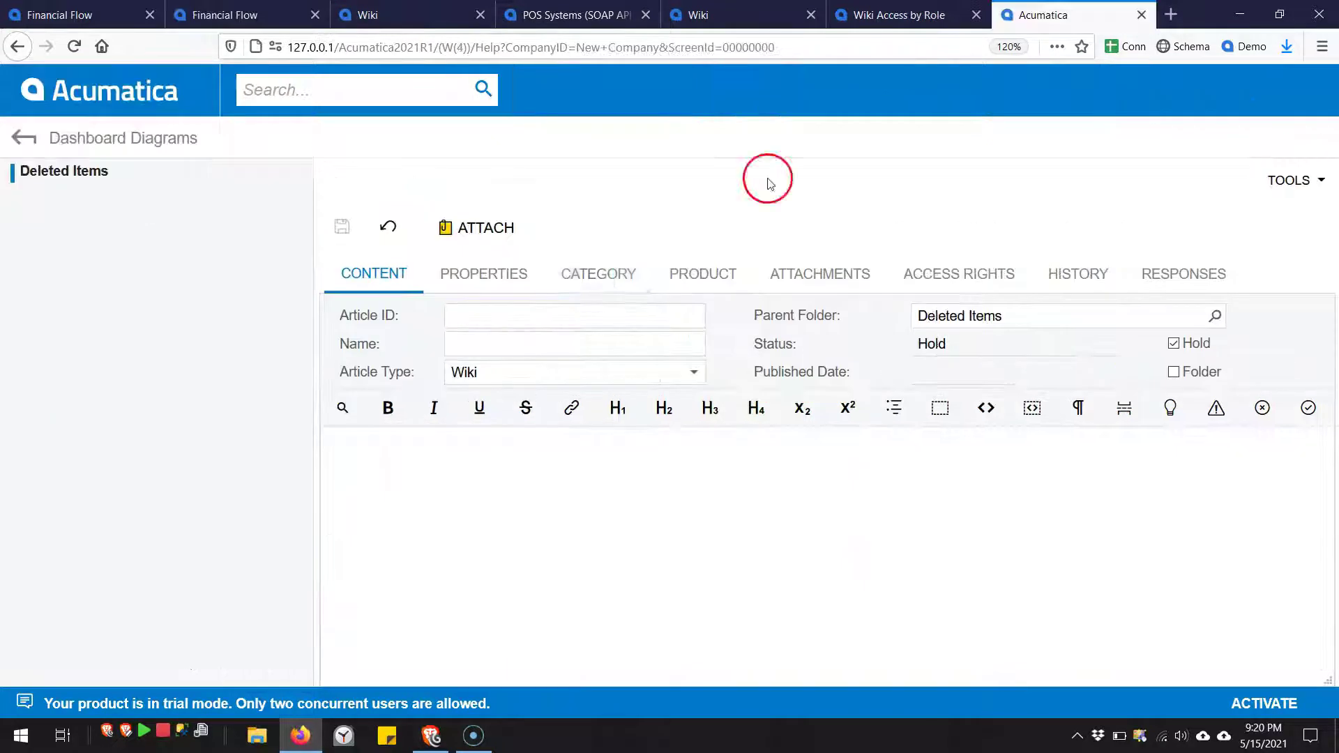
pyautogui.click(515, 324)
pyautogui.hotkey('ctrl', 'v')
pyautogui.press('Tab')
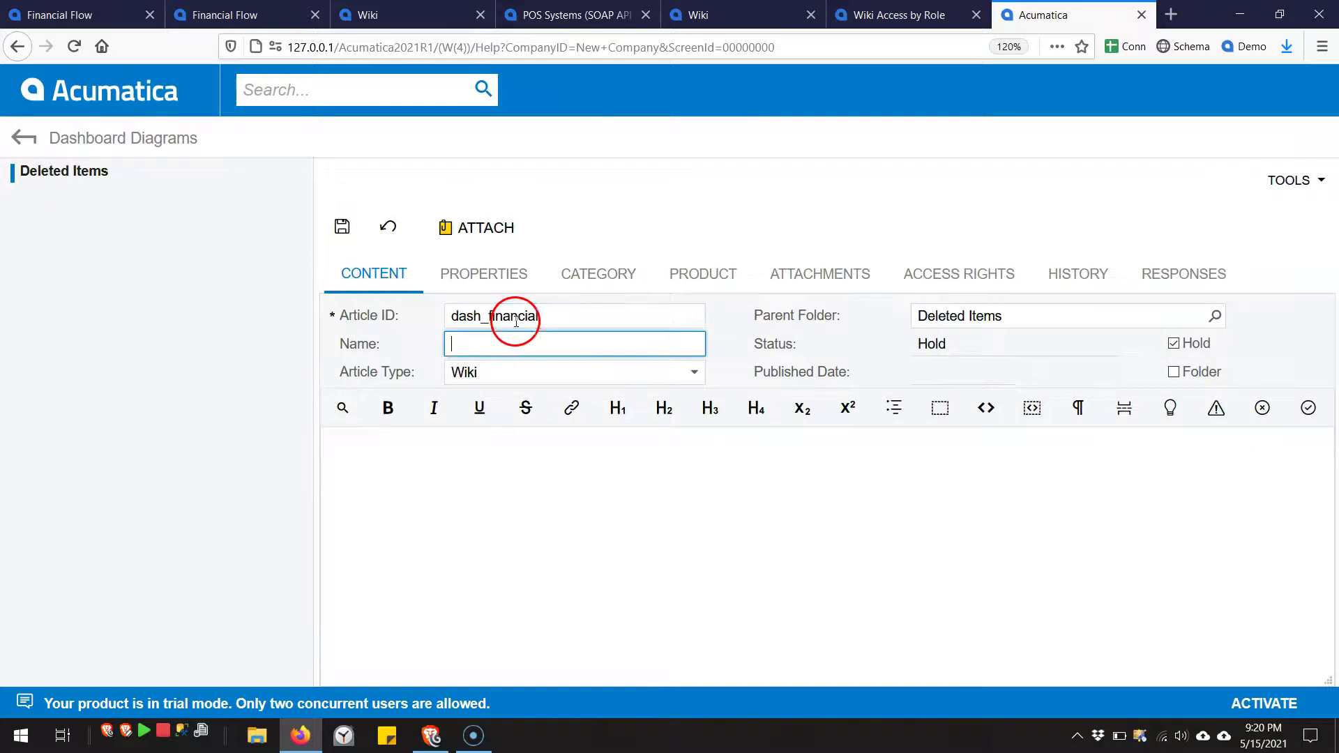
# Copy the name Financial Flow from the demo company's article into the new article's Name.
pyautogui.click(223, 15)
pyautogui.press('Tab')
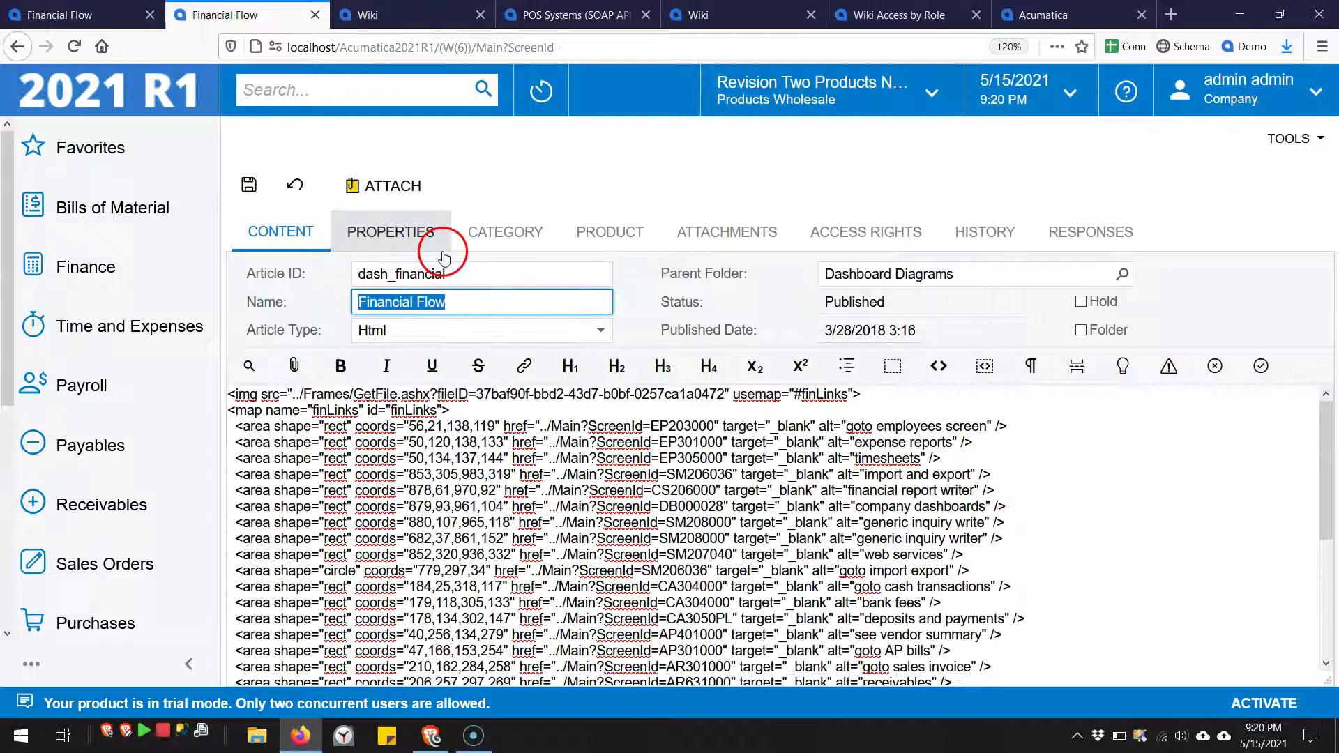
pyautogui.hotkey('ctrl', 'c')
pyautogui.hotkey('ctrl', 'Tab')
pyautogui.hotkey('ctrl', 'Tab')
pyautogui.hotkey('ctrl', 'Tab')
pyautogui.hotkey('ctrl', 'Tab')
pyautogui.hotkey('ctrl', 'Tab')
pyautogui.hotkey('ctrl', 'v')
# Set the new article's type to Html and check its header against the demo company's article.
pyautogui.click(563, 377)
pyautogui.click(523, 416)
pyautogui.hotkey('ctrl', 'Tab')
pyautogui.hotkey('ctrl', 'Tab')
pyautogui.hotkey('ctrl', 'Tab')
pyautogui.hotkey('ctrl', 'Tab')
pyautogui.hotkey('ctrl', 'Tab')
pyautogui.hotkey('ctrl', 'Tab')
pyautogui.hotkey('ctrl', 'Tab')
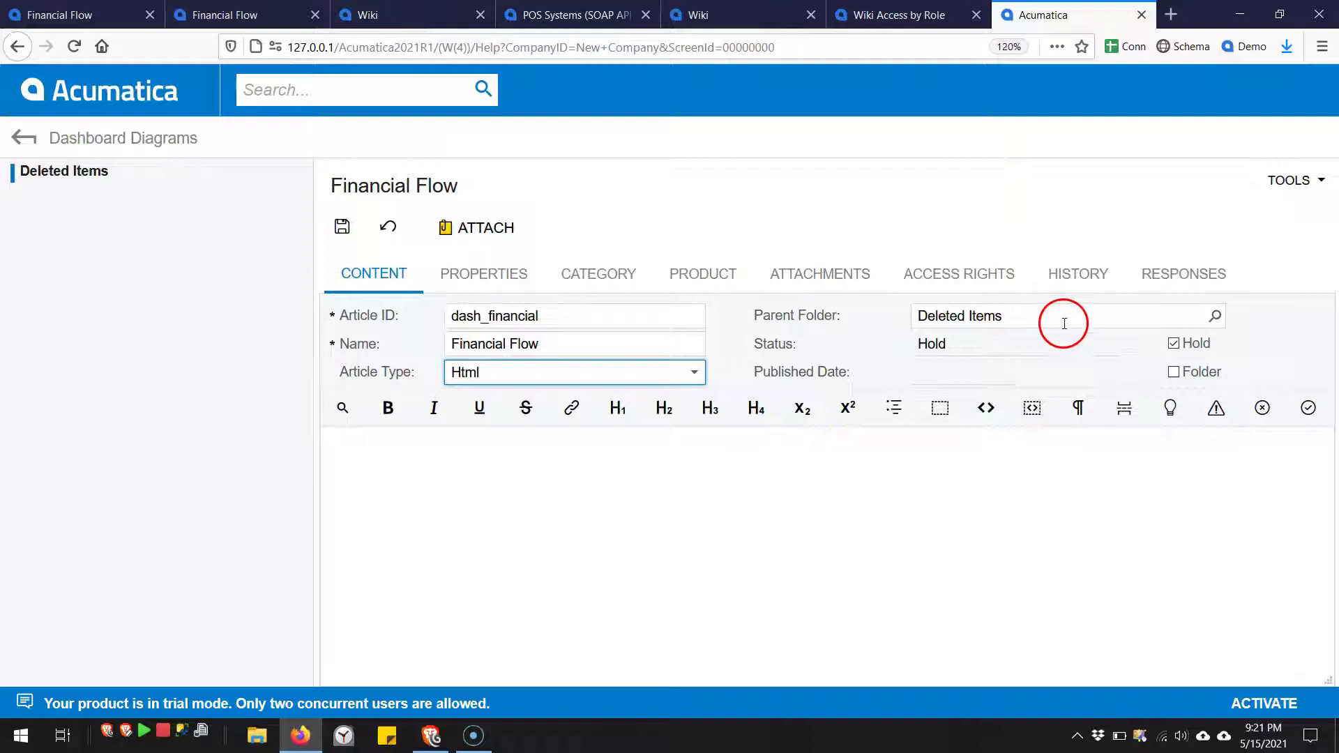
# Set the new article's Parent Folder to Dashboard Diagrams, clear Hold and save the article.
pyautogui.click(1217, 315)
pyautogui.doubleClick(1059, 382)
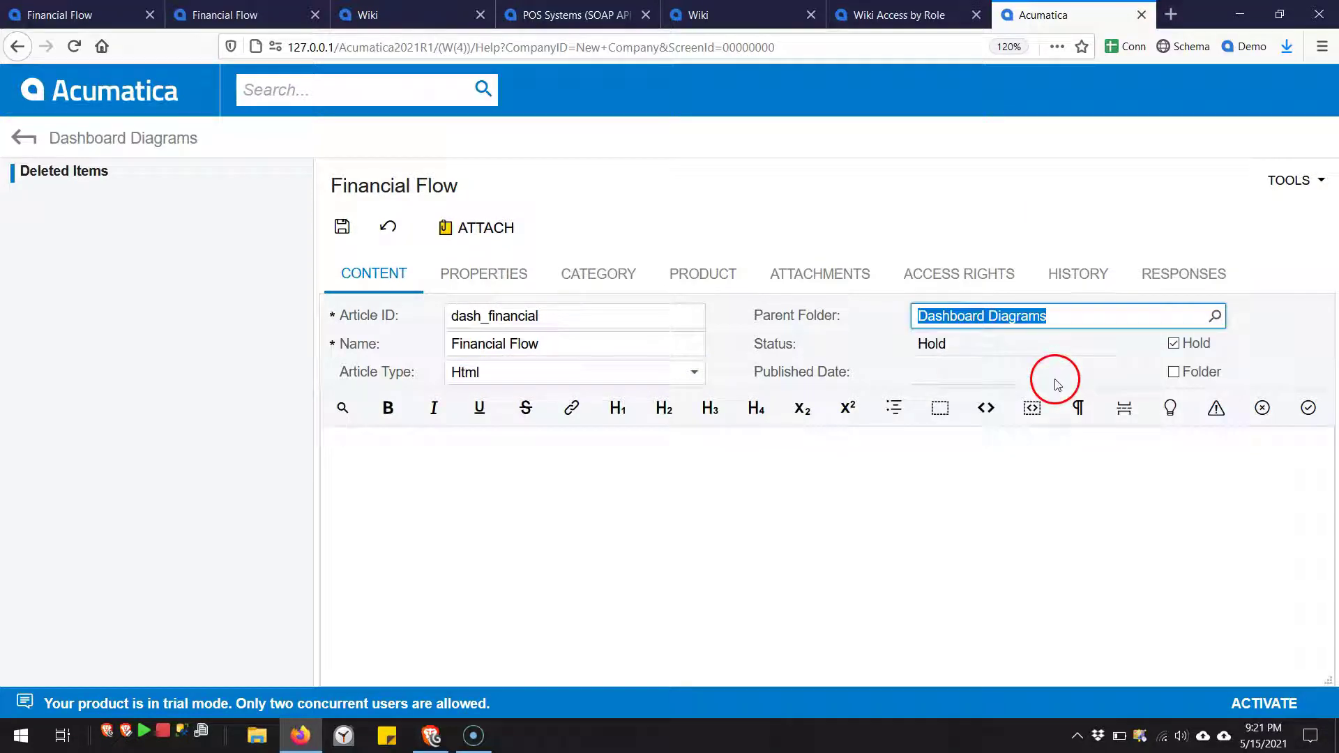
pyautogui.click(1171, 346)
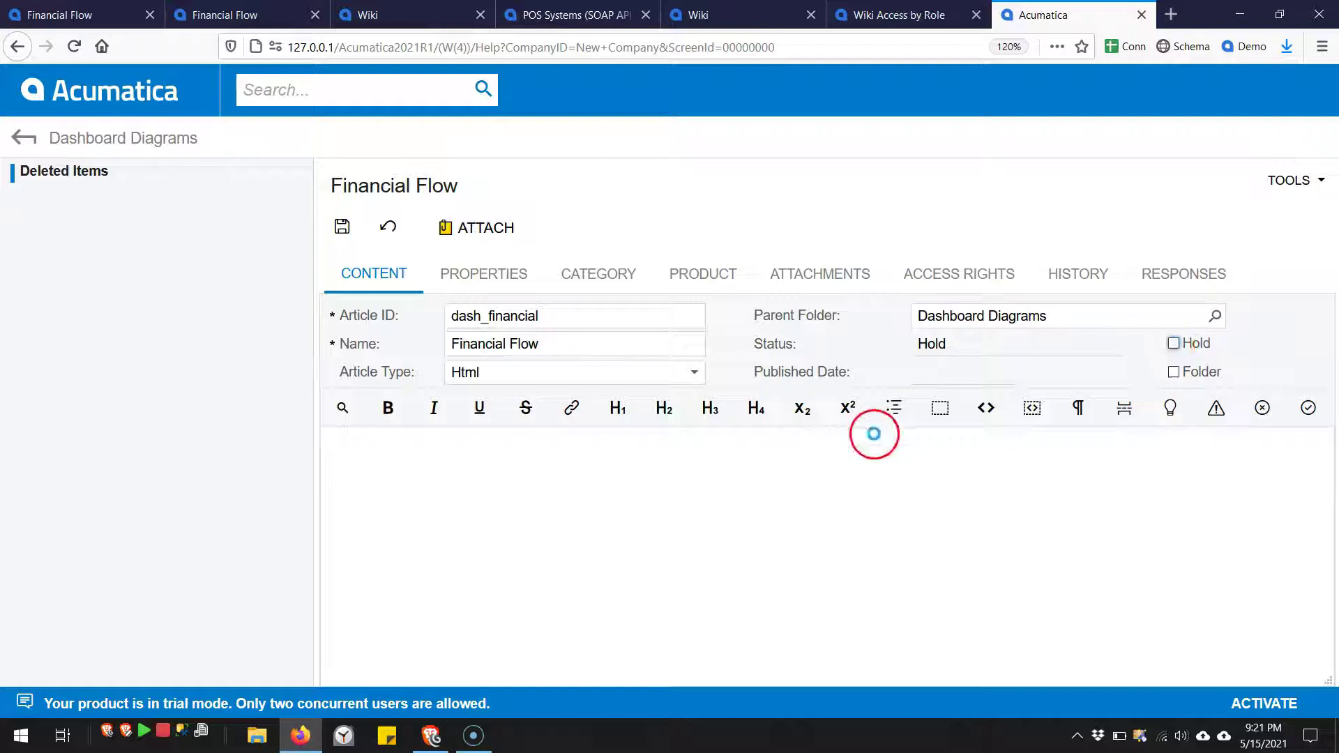
pyautogui.click(450, 511)
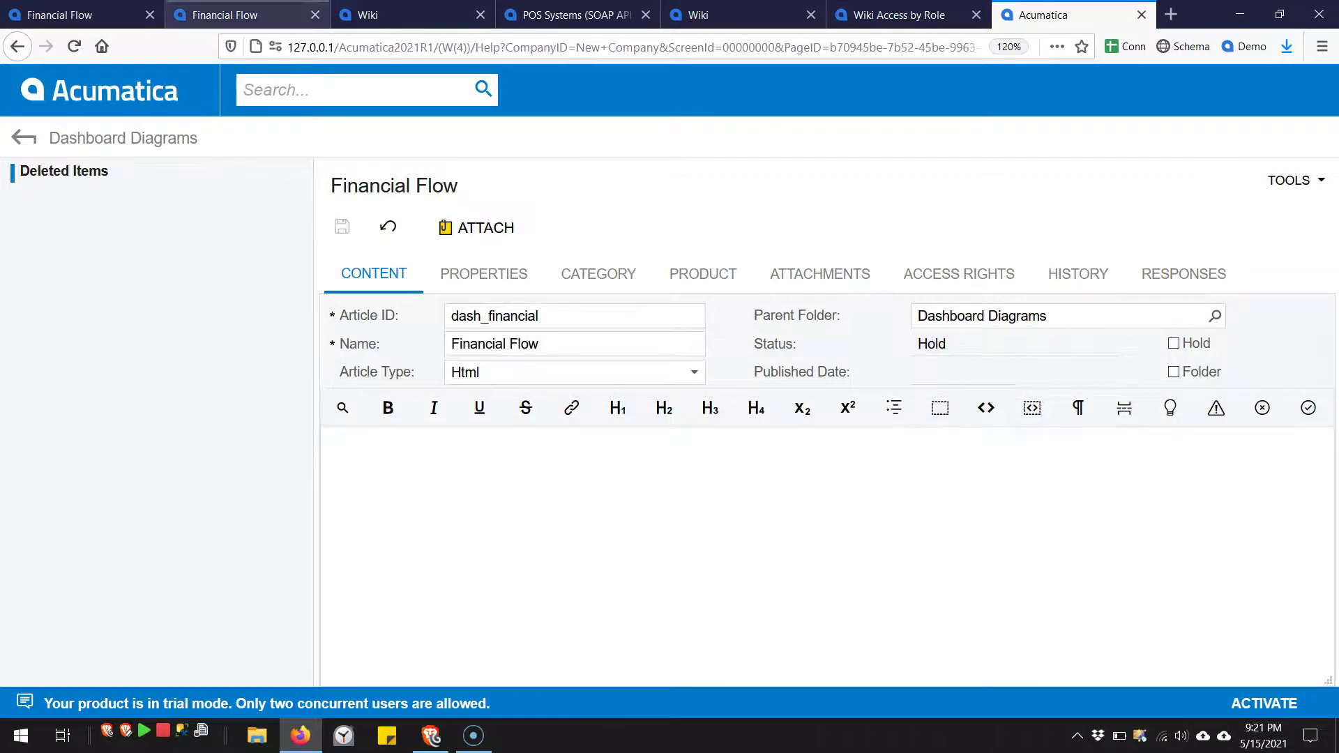
# Copy the full HTML content of the demo company's Financial Flow article into the new article, save it and view the result.
pyautogui.click(223, 15)
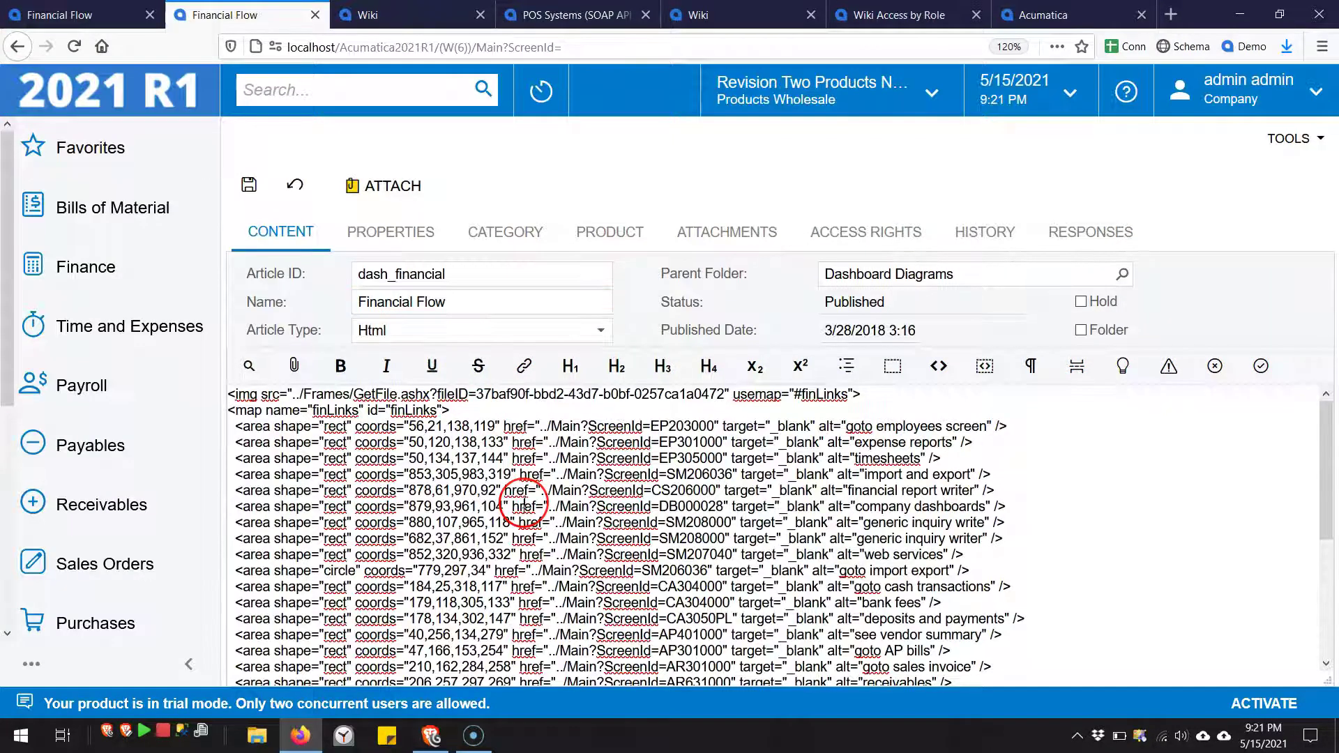
pyautogui.hotkey('ctrl', 'a')
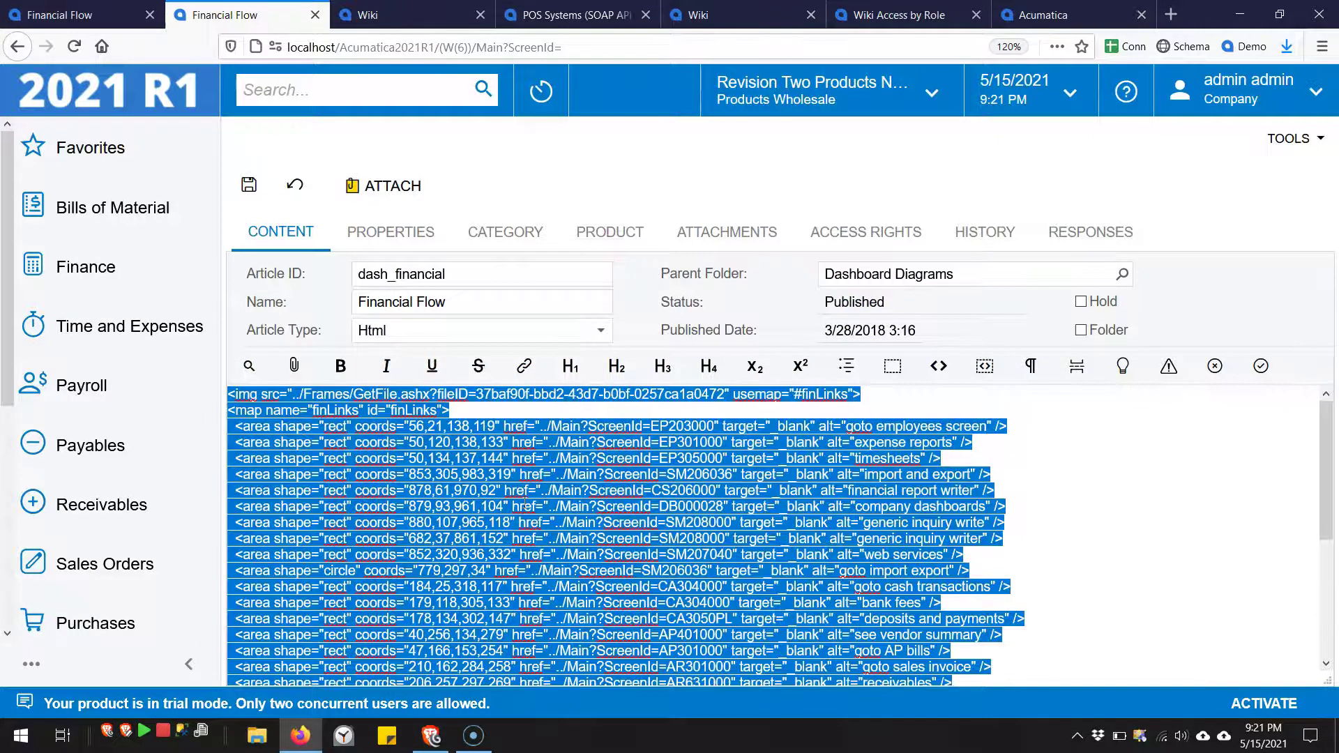
pyautogui.click(1042, 14)
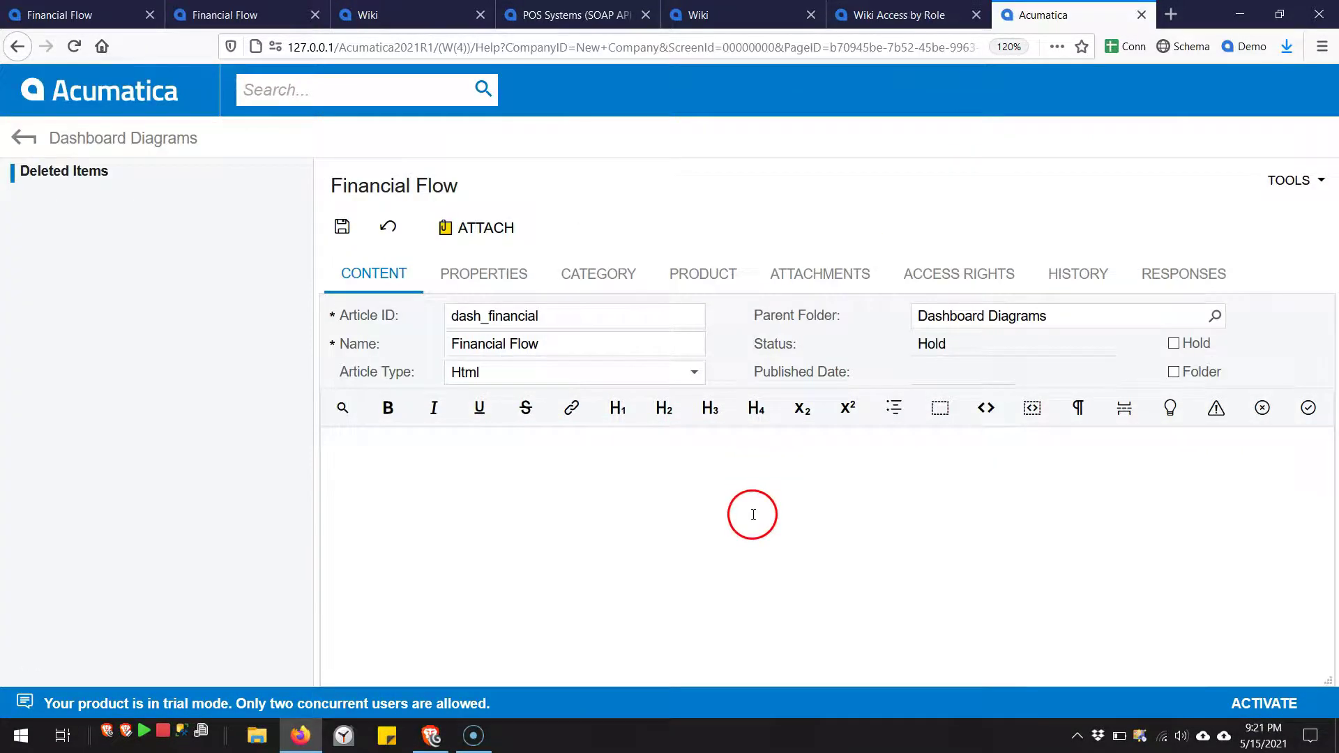
pyautogui.hotkey('ctrl', 'v')
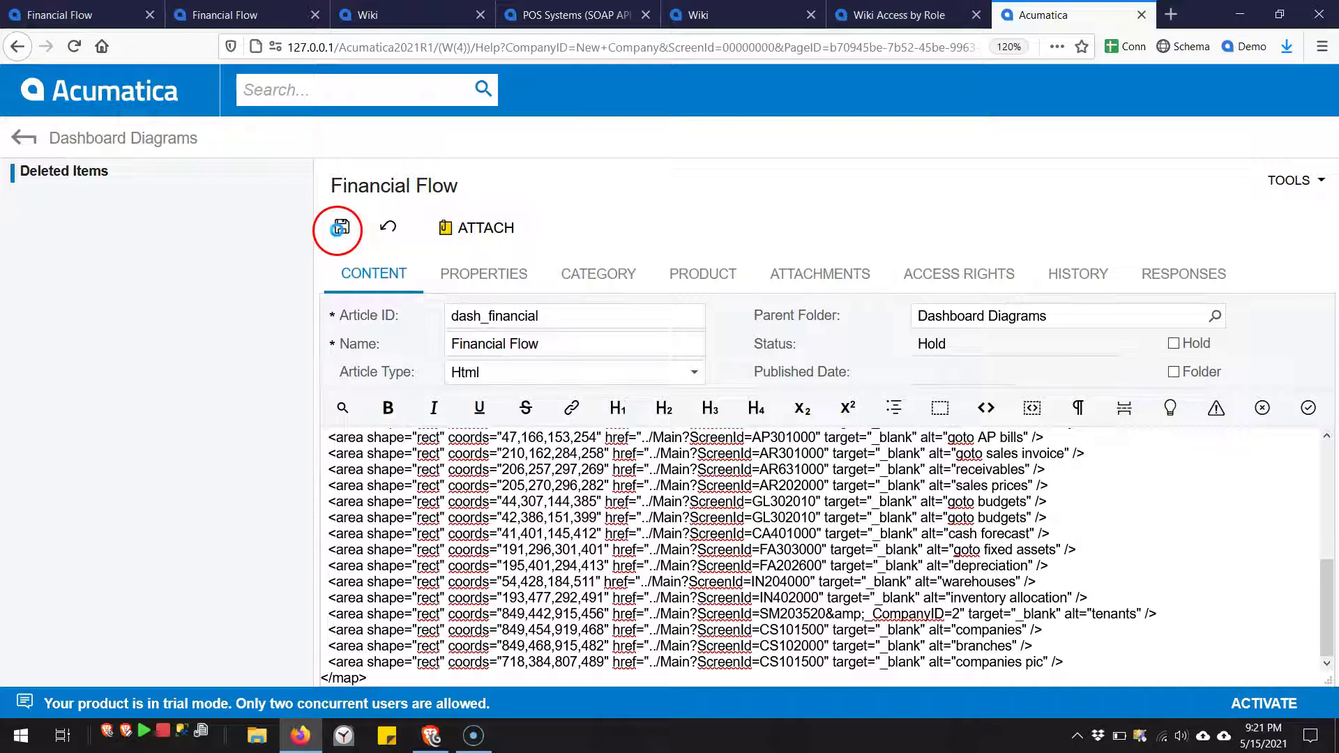
pyautogui.click(339, 228)
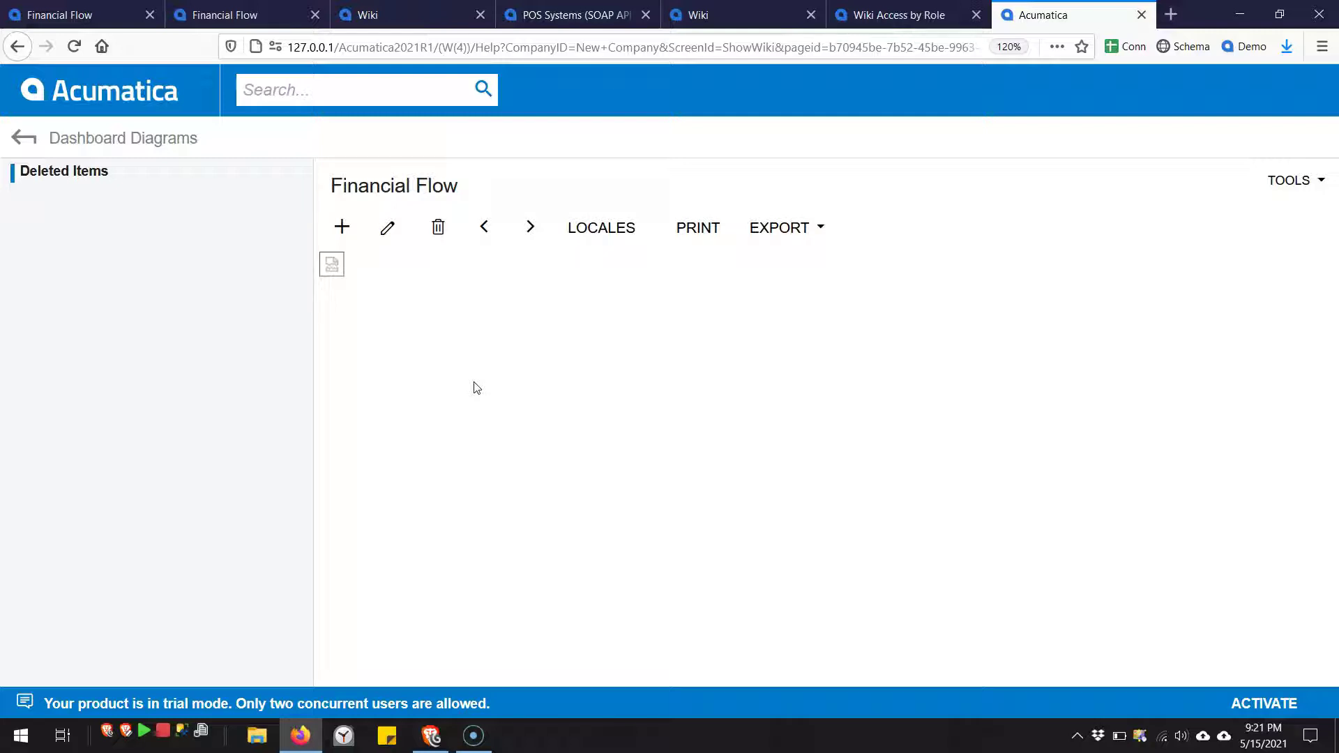
pyautogui.click(329, 274)
# Close the demo Wiki, POS Systems, new company Wiki and Wiki Access by Role pages in the browser.
pyautogui.click(411, 14)
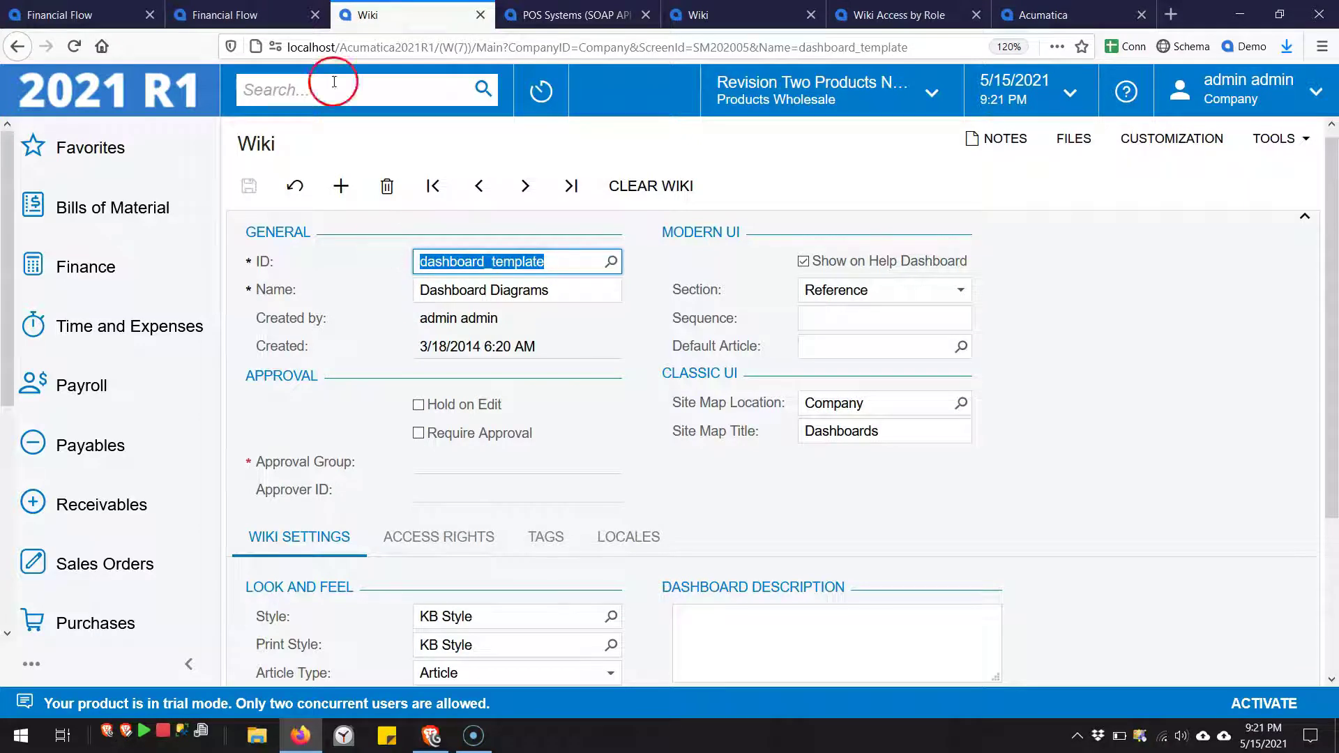
pyautogui.click(480, 15)
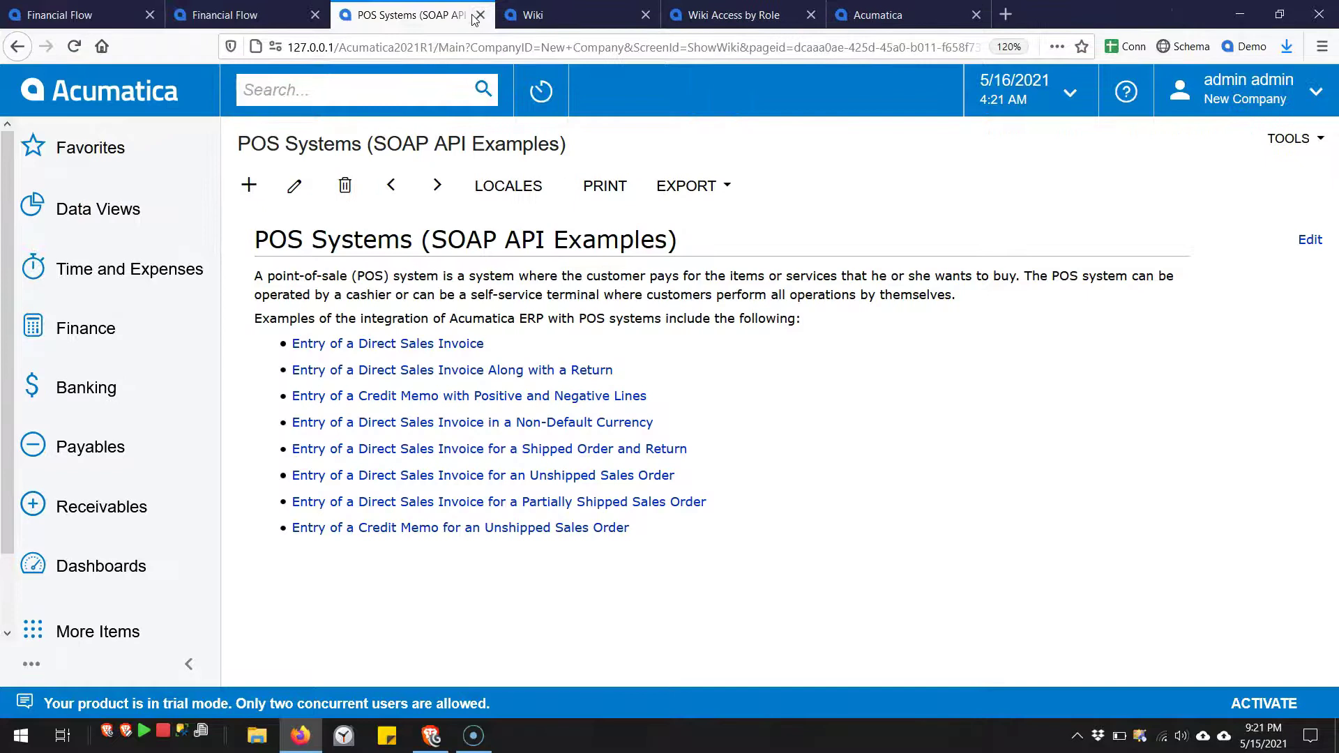
pyautogui.click(480, 14)
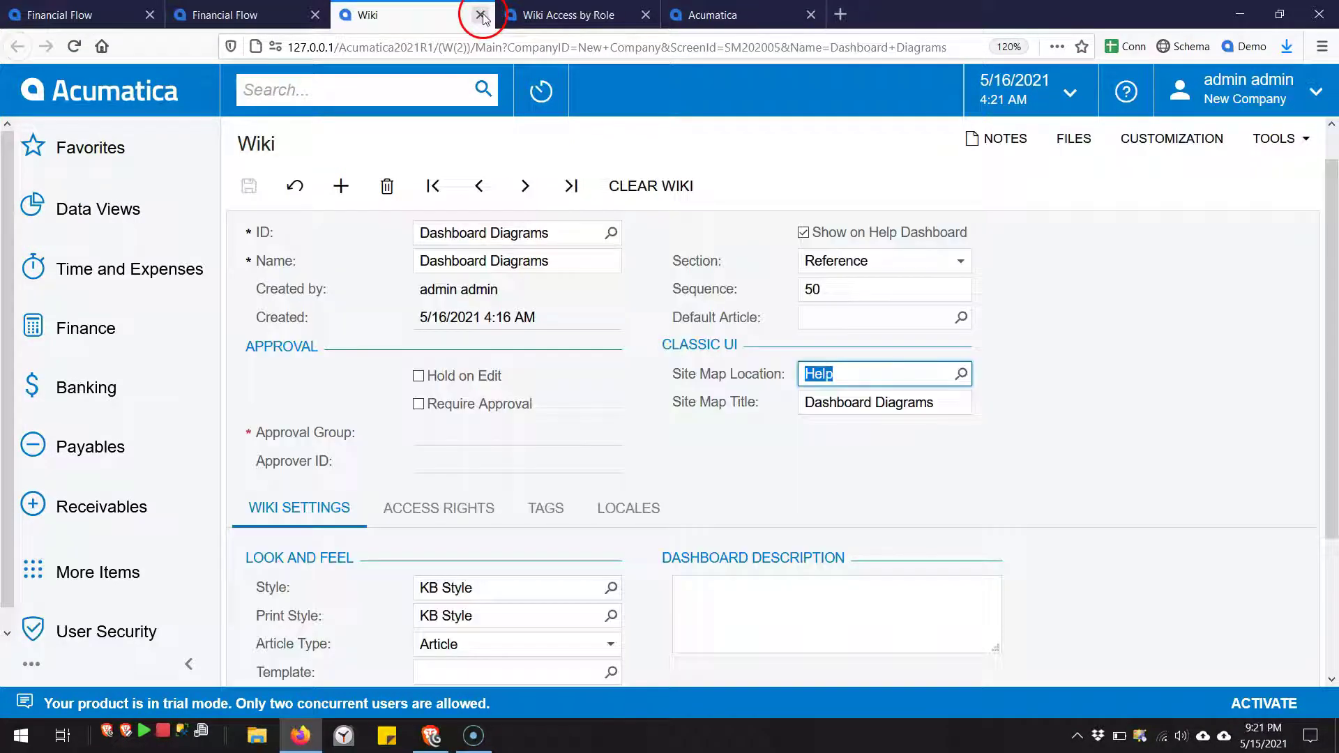
pyautogui.click(480, 15)
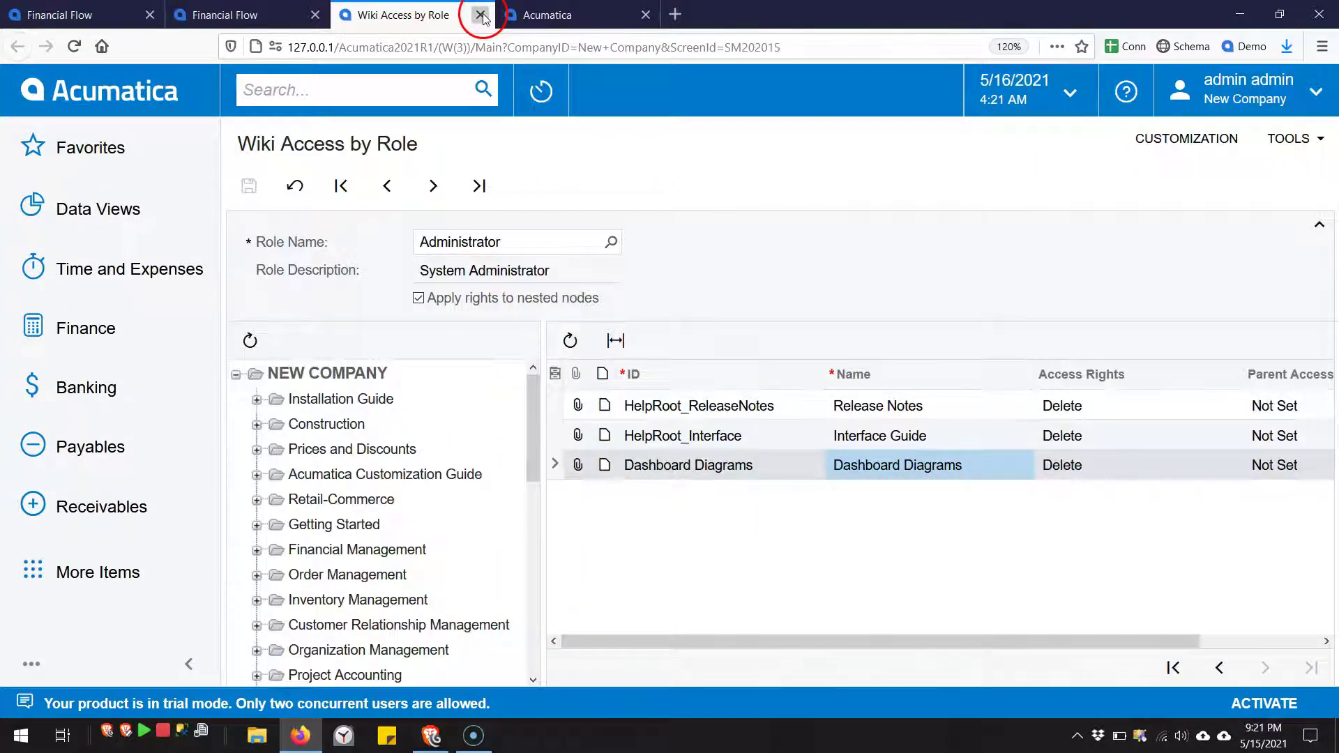
pyautogui.click(480, 15)
# Examine the attachments of the demo company's Financial Flow article for its diagram image.
pyautogui.click(264, 11)
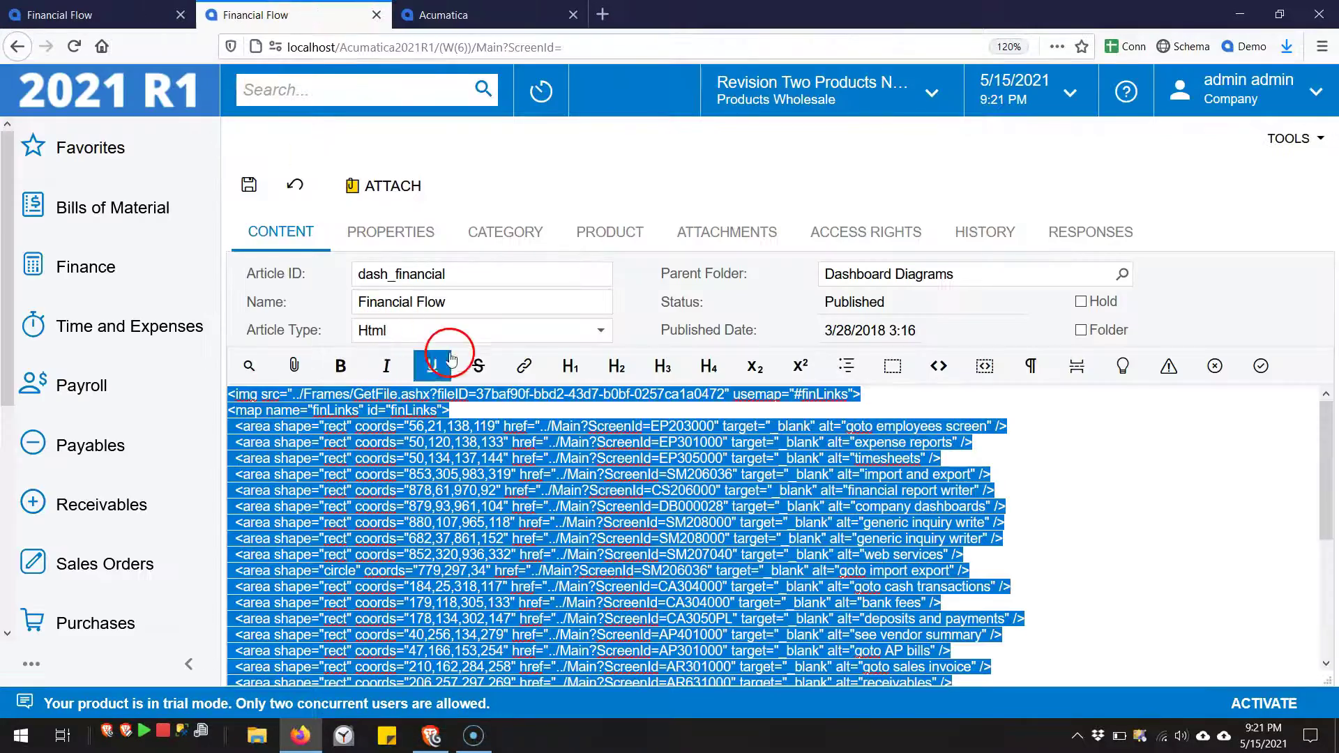
pyautogui.click(749, 242)
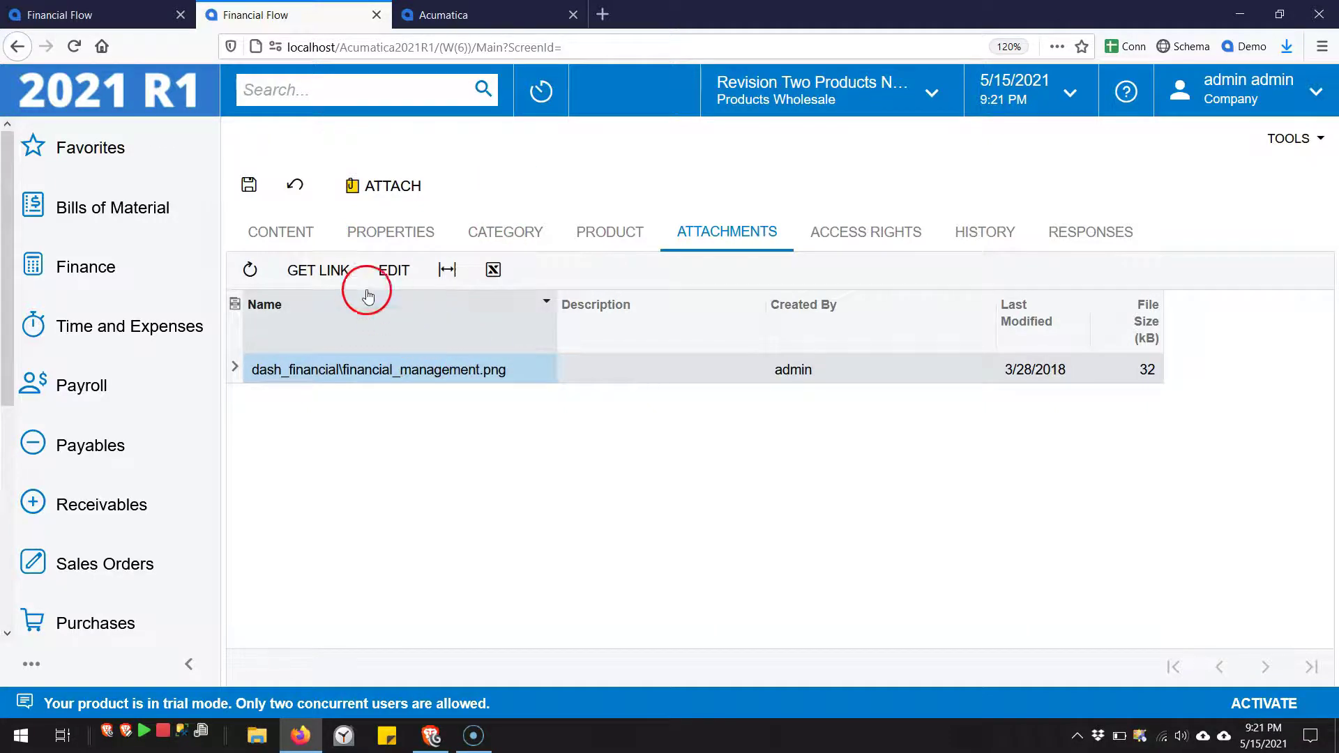
pyautogui.click(299, 239)
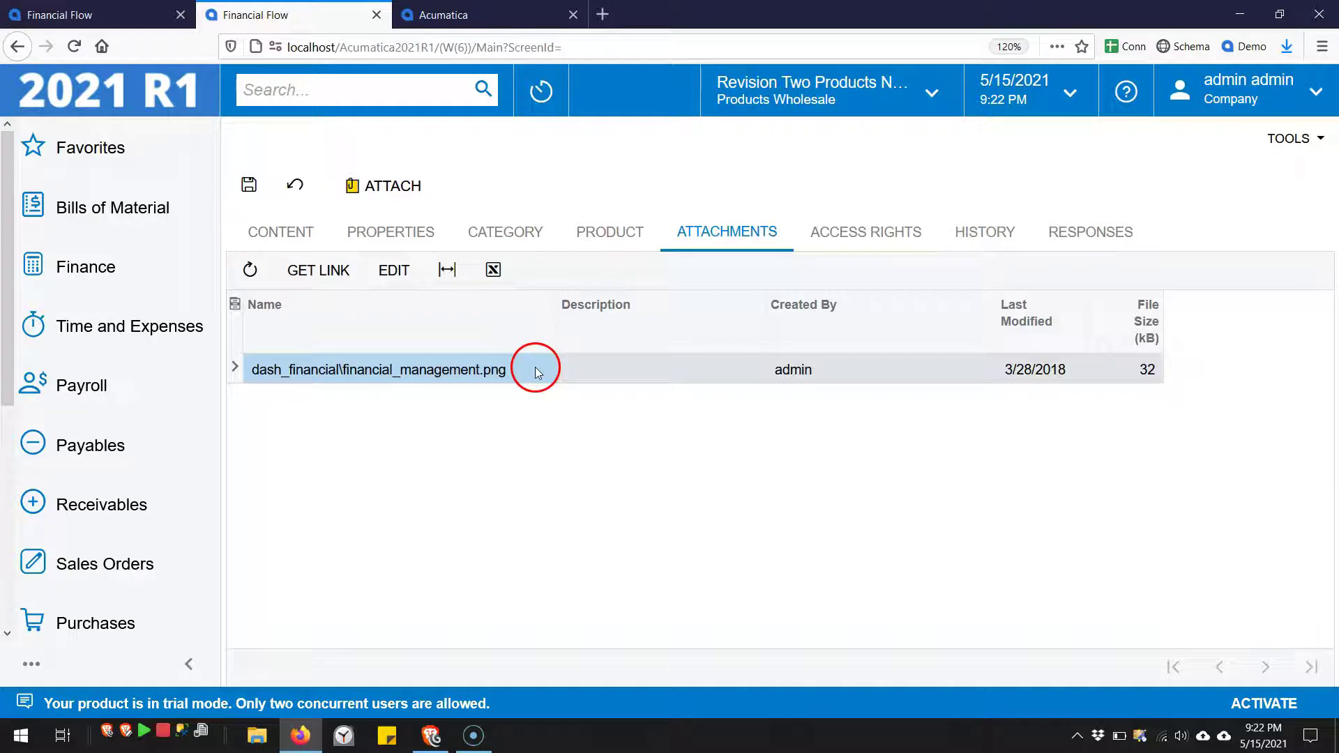
# Get the external link of the financial_management.png attachment and open the image in a new browser page.
pyautogui.click(305, 279)
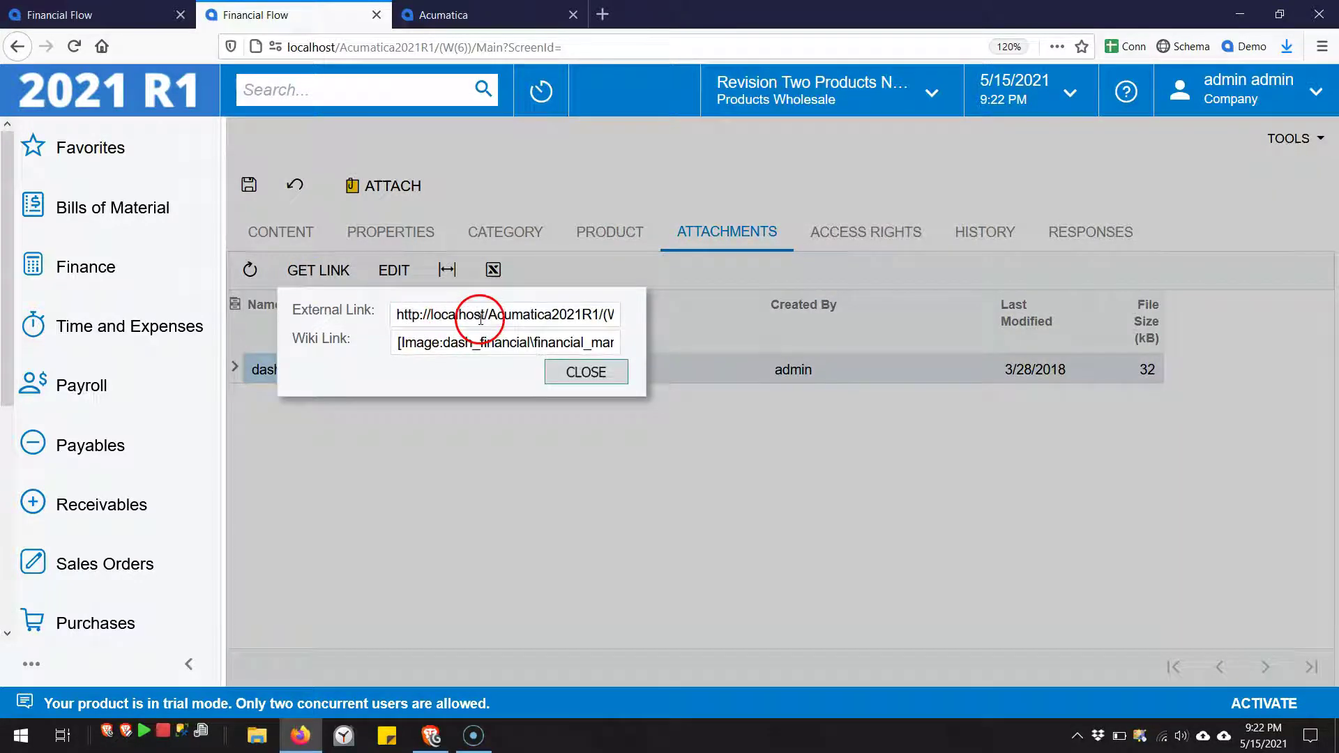
pyautogui.doubleClick(480, 317)
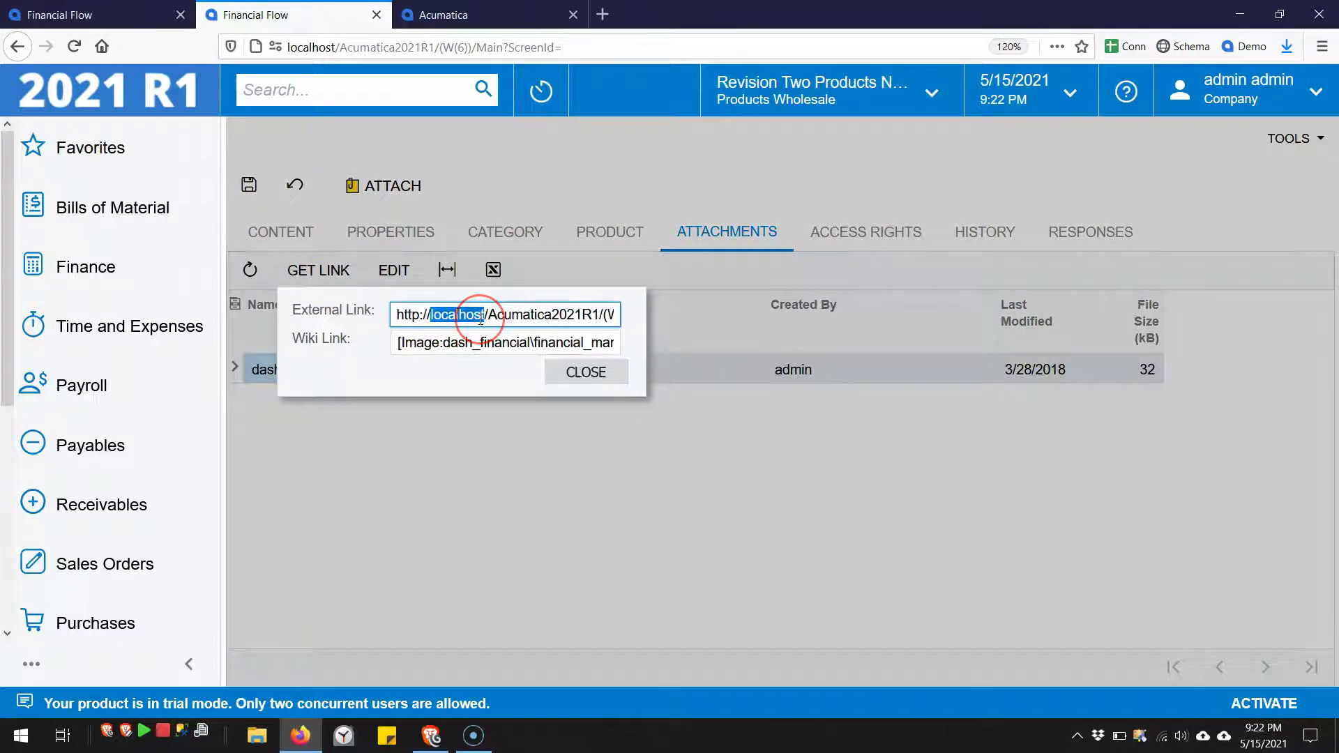
pyautogui.hotkey('ctrl', 'a')
pyautogui.hotkey('ctrl', 'c')
pyautogui.hotkey('ctrl', 't')
pyautogui.hotkey('ctrl', 'v')
pyautogui.press('Return')
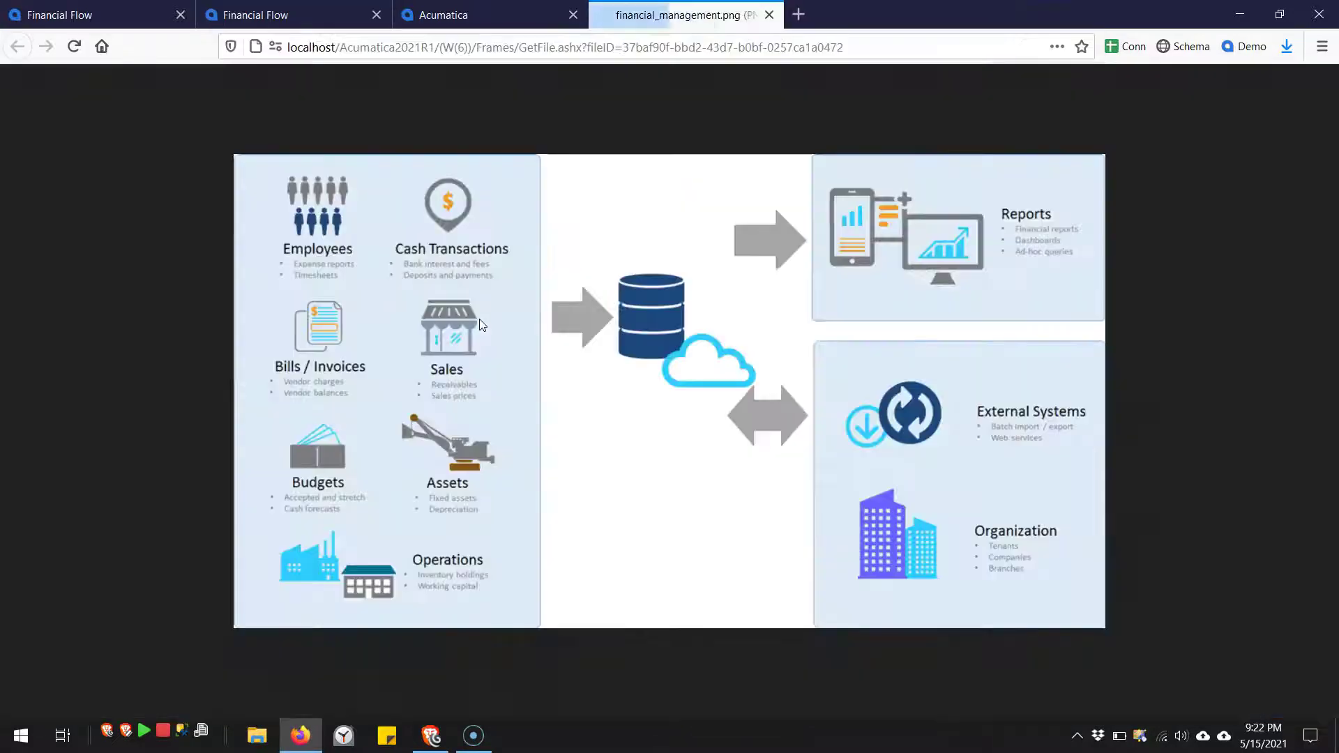
# Save the diagram image to the Desktop as financial_management.png and close the image page.
pyautogui.rightClick(720, 316)
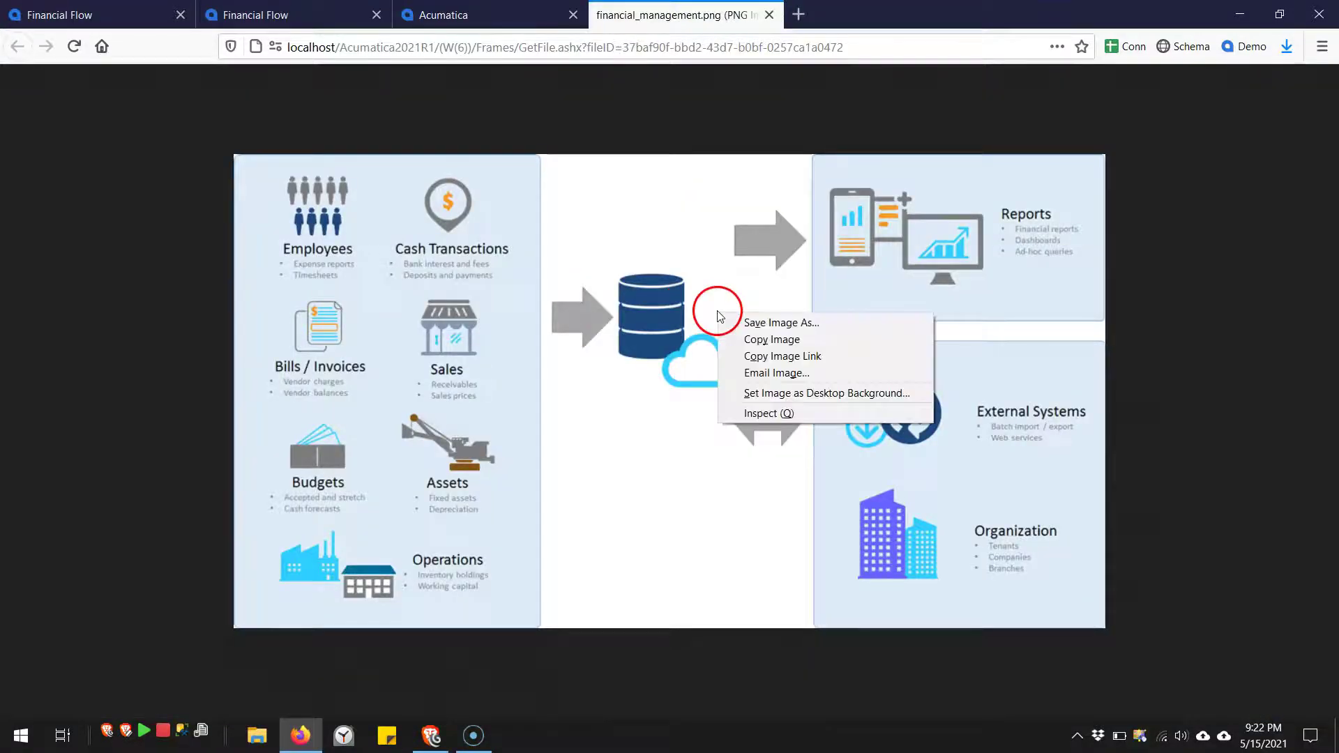
pyautogui.click(727, 319)
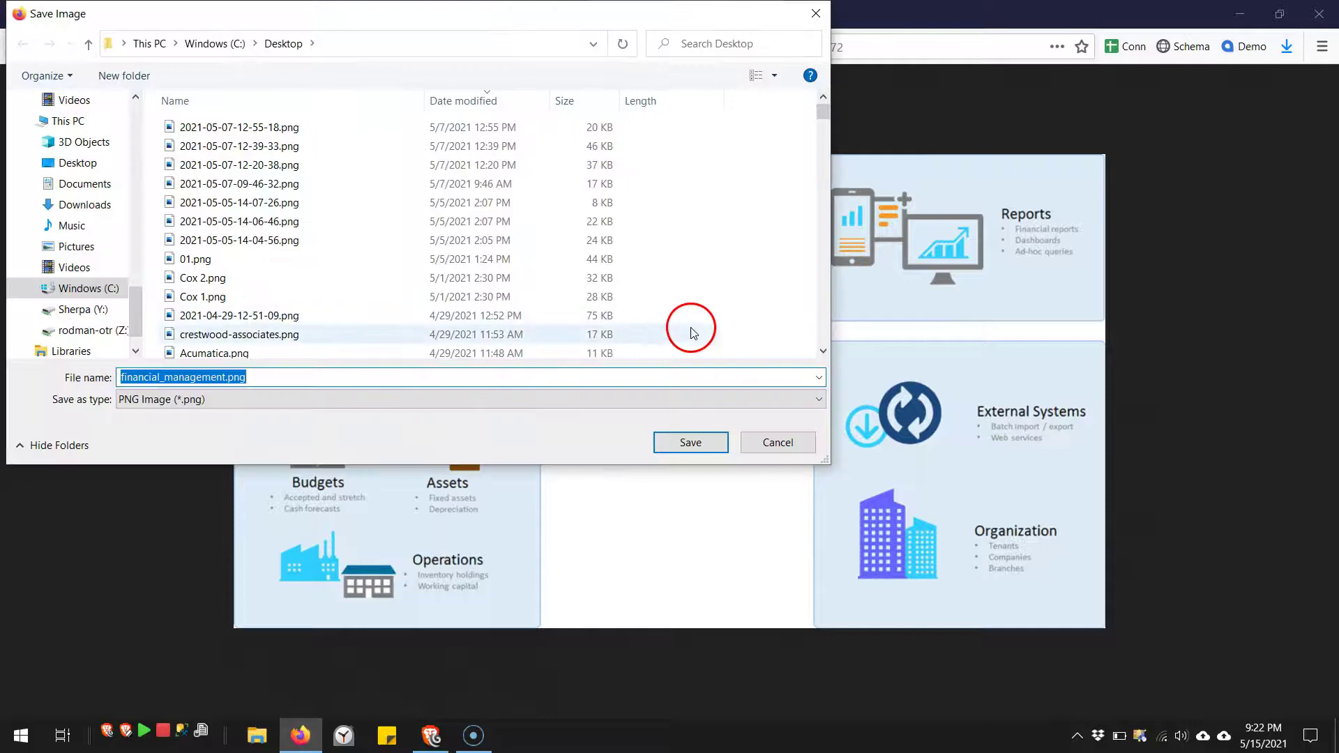
pyautogui.click(683, 444)
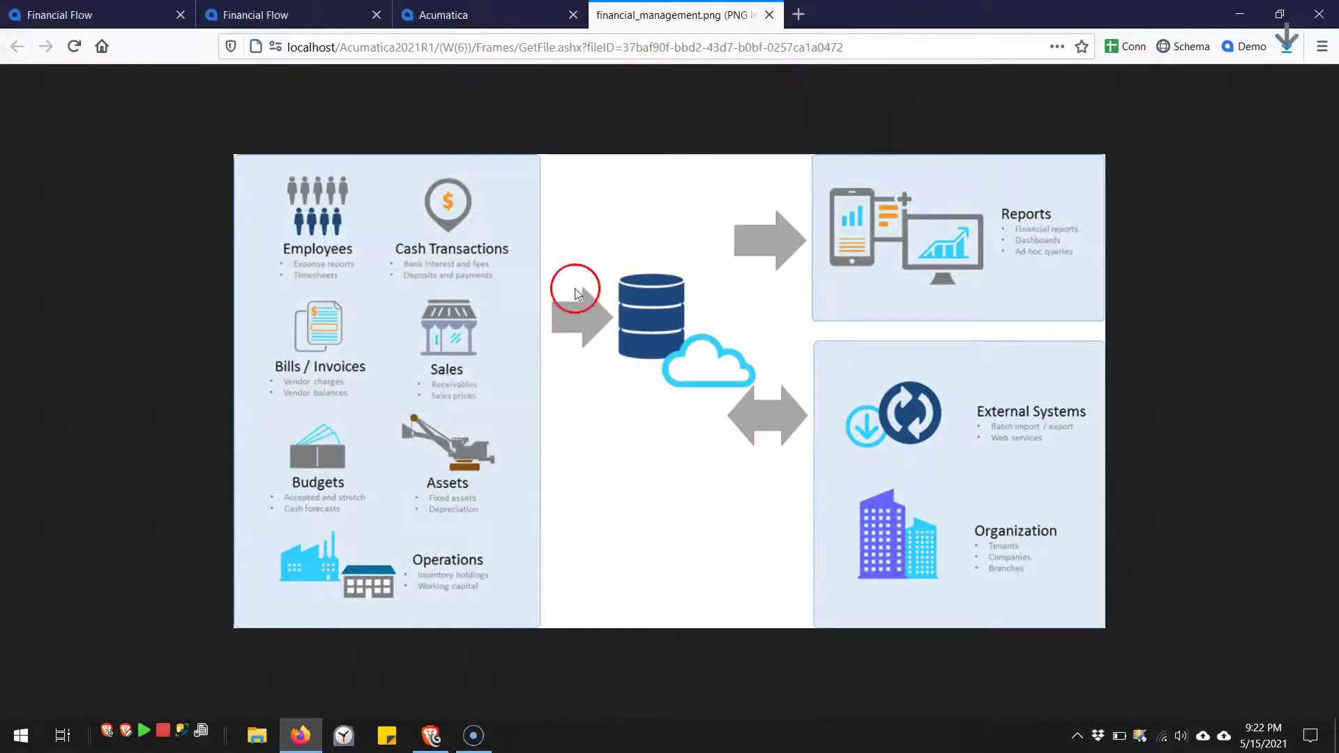
pyautogui.middleClick(664, 7)
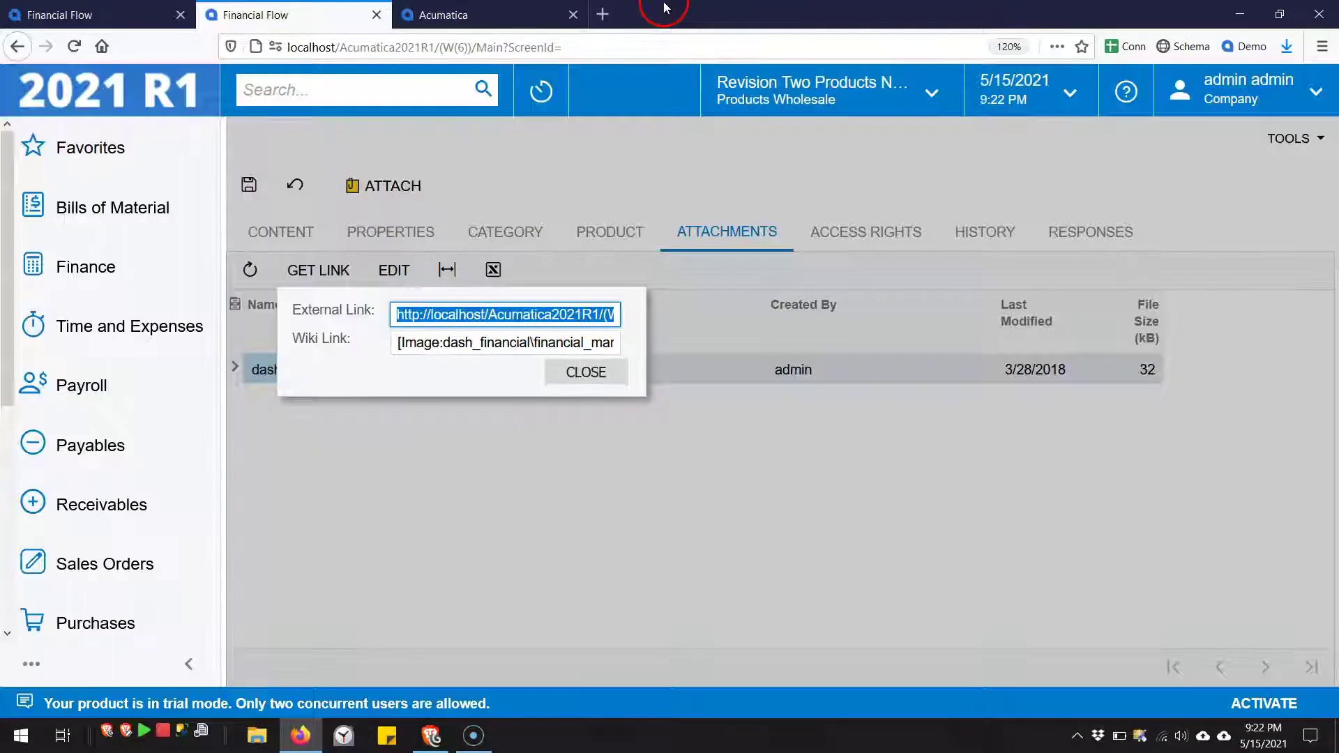
# Attach financial_management.png from the Desktop to the new company's Financial Flow article and save the article.
pyautogui.click(444, 14)
pyautogui.click(401, 230)
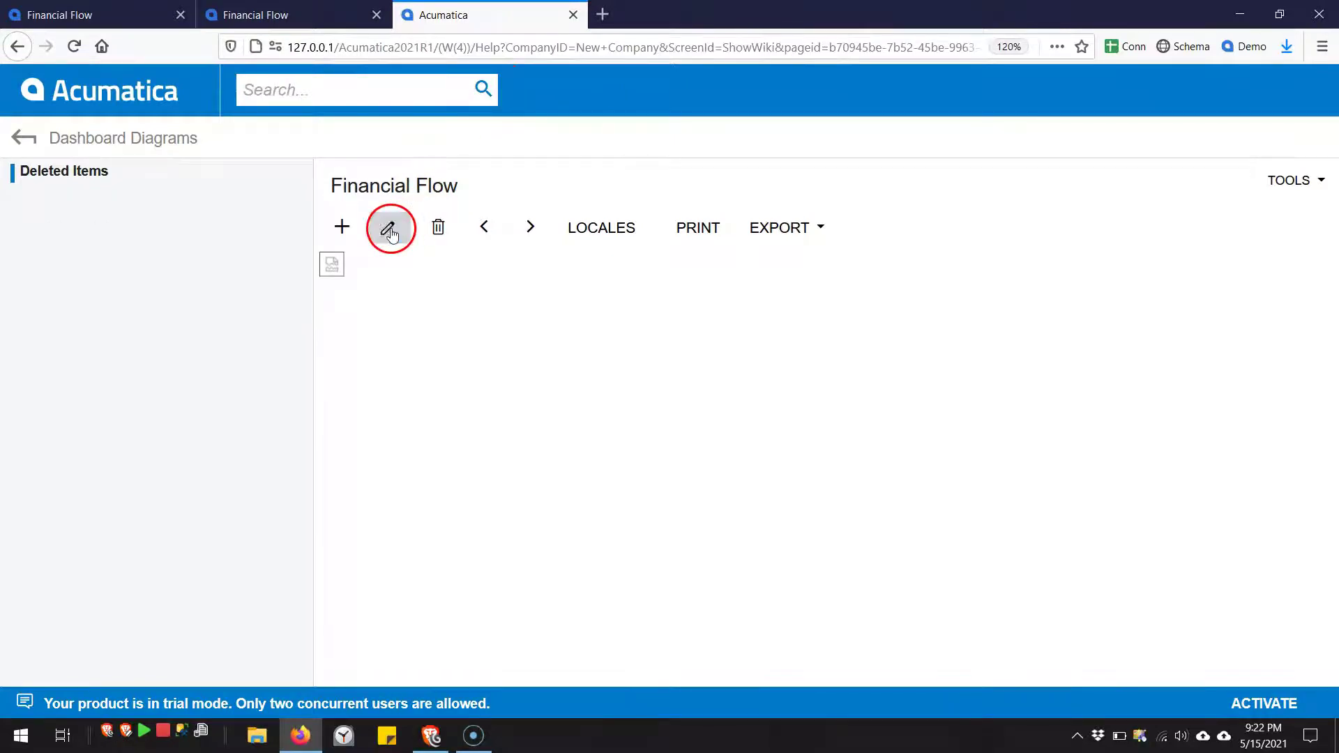
pyautogui.click(808, 286)
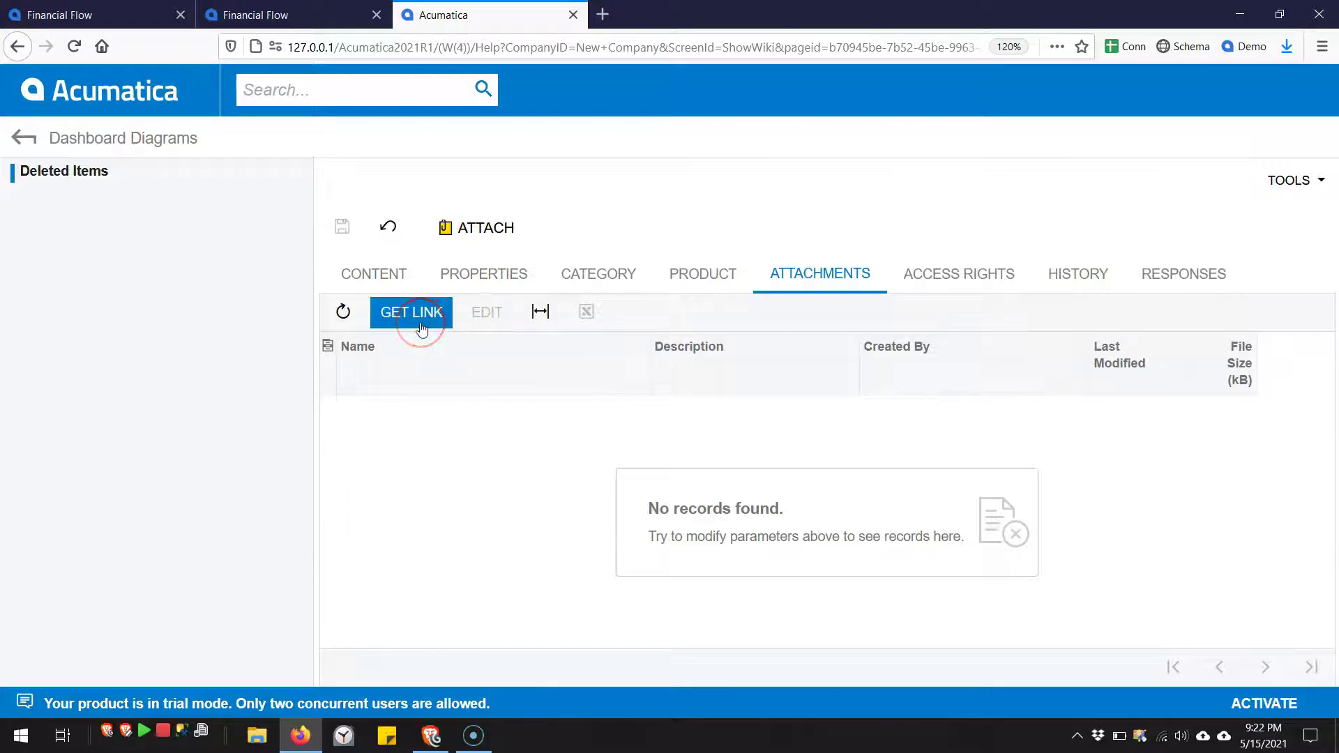
pyautogui.click(462, 234)
pyautogui.click(676, 380)
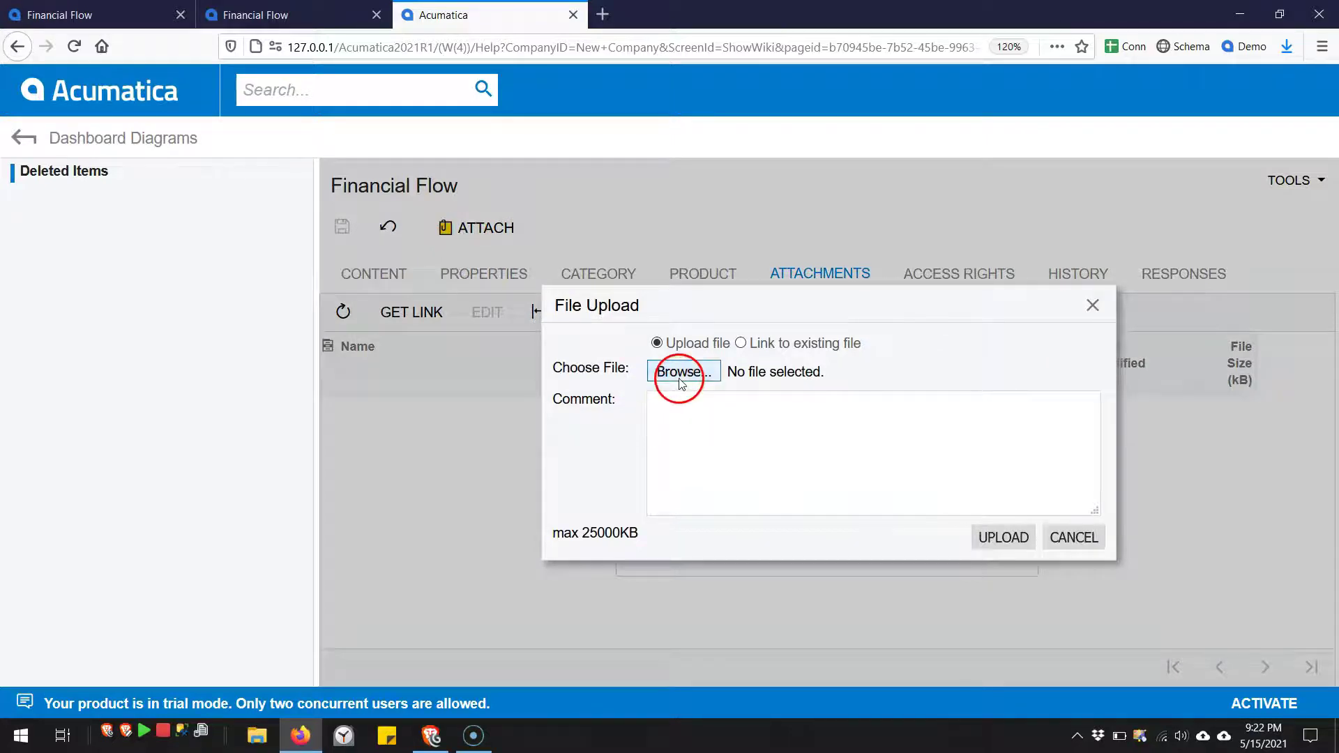
pyautogui.click(216, 130)
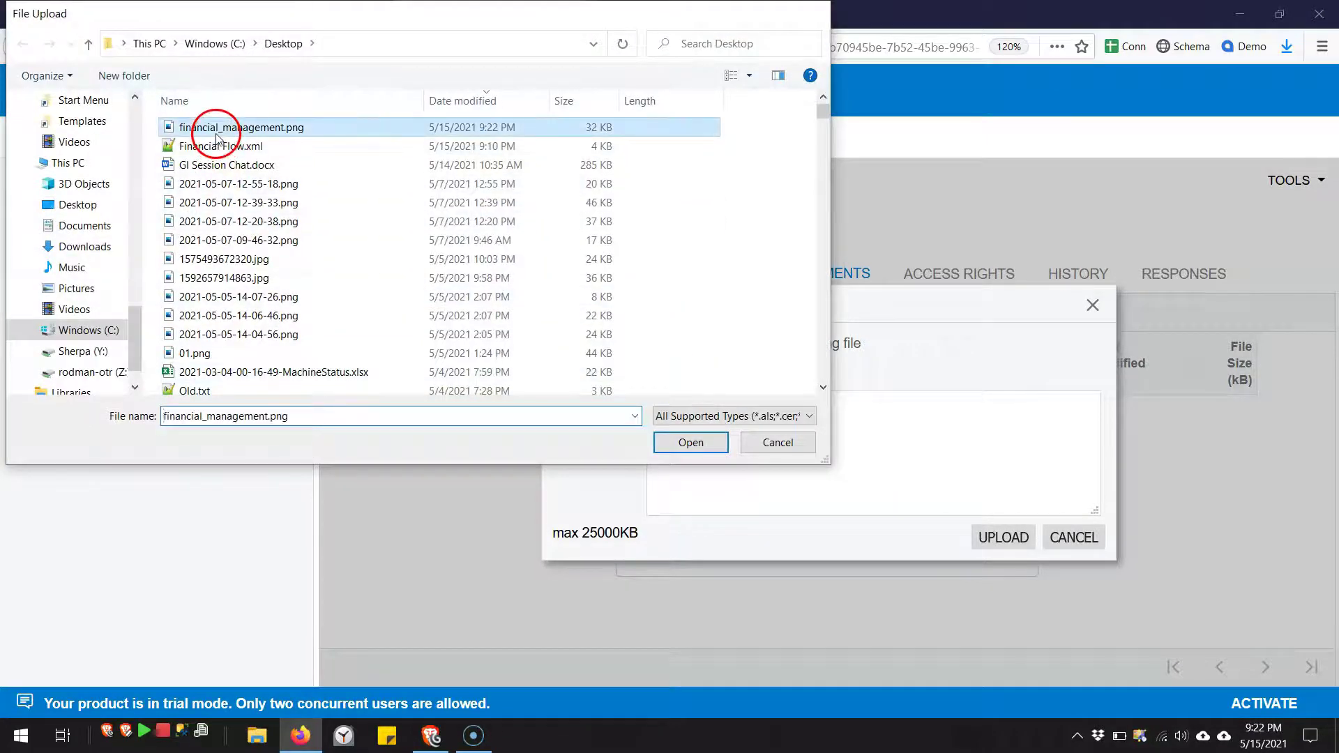
pyautogui.doubleClick(217, 131)
pyautogui.click(987, 535)
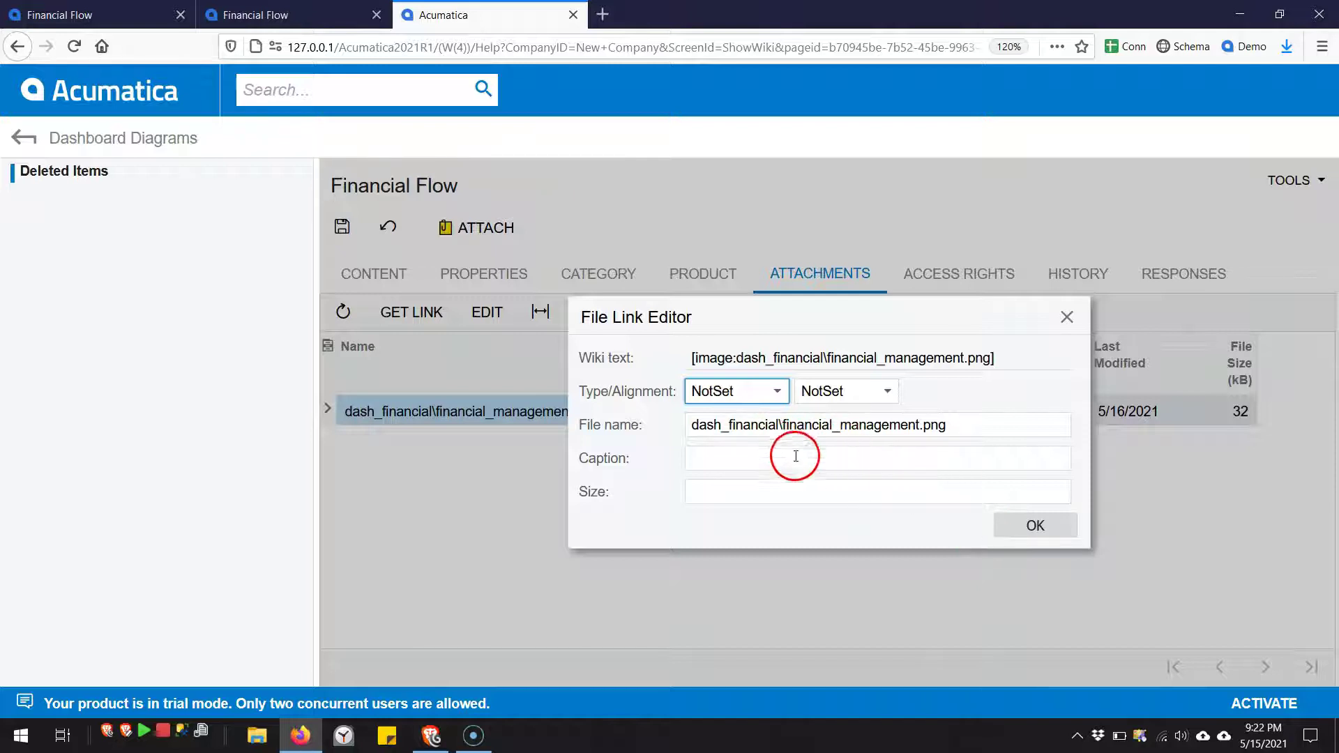
pyautogui.click(1013, 523)
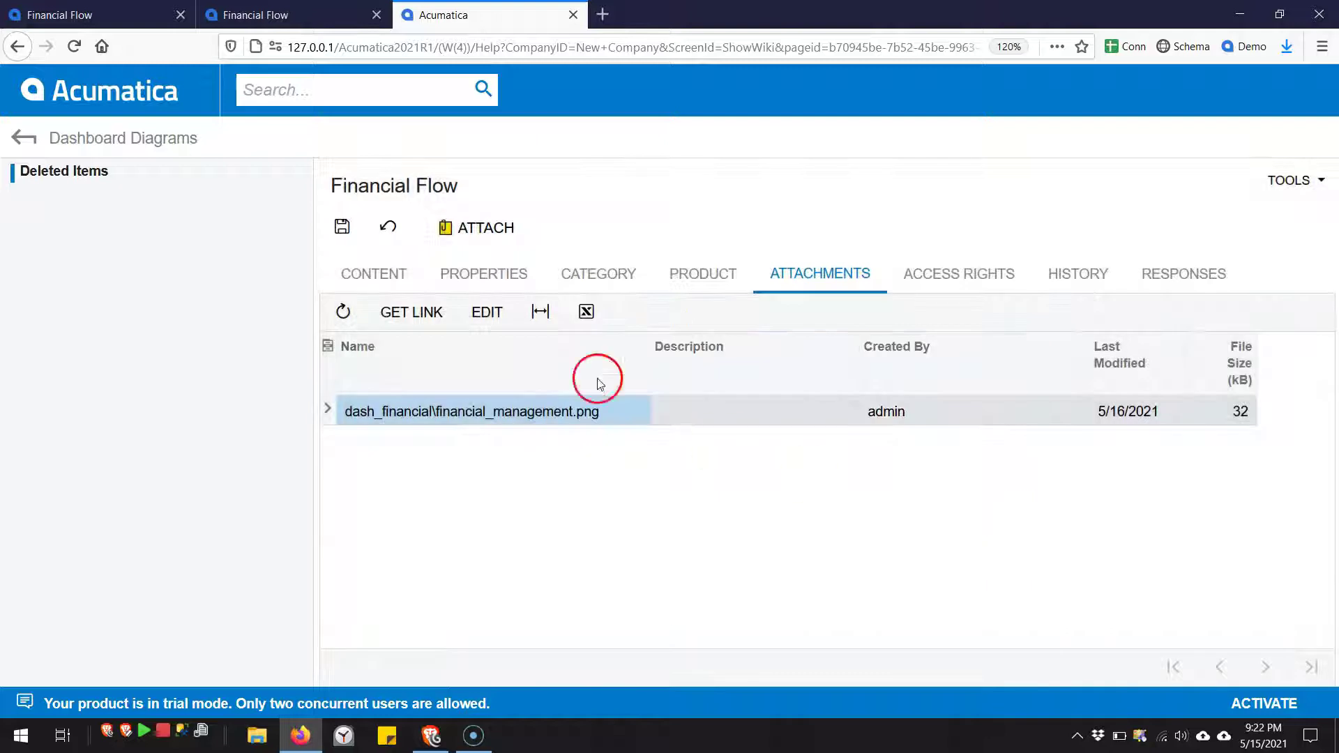
pyautogui.click(341, 226)
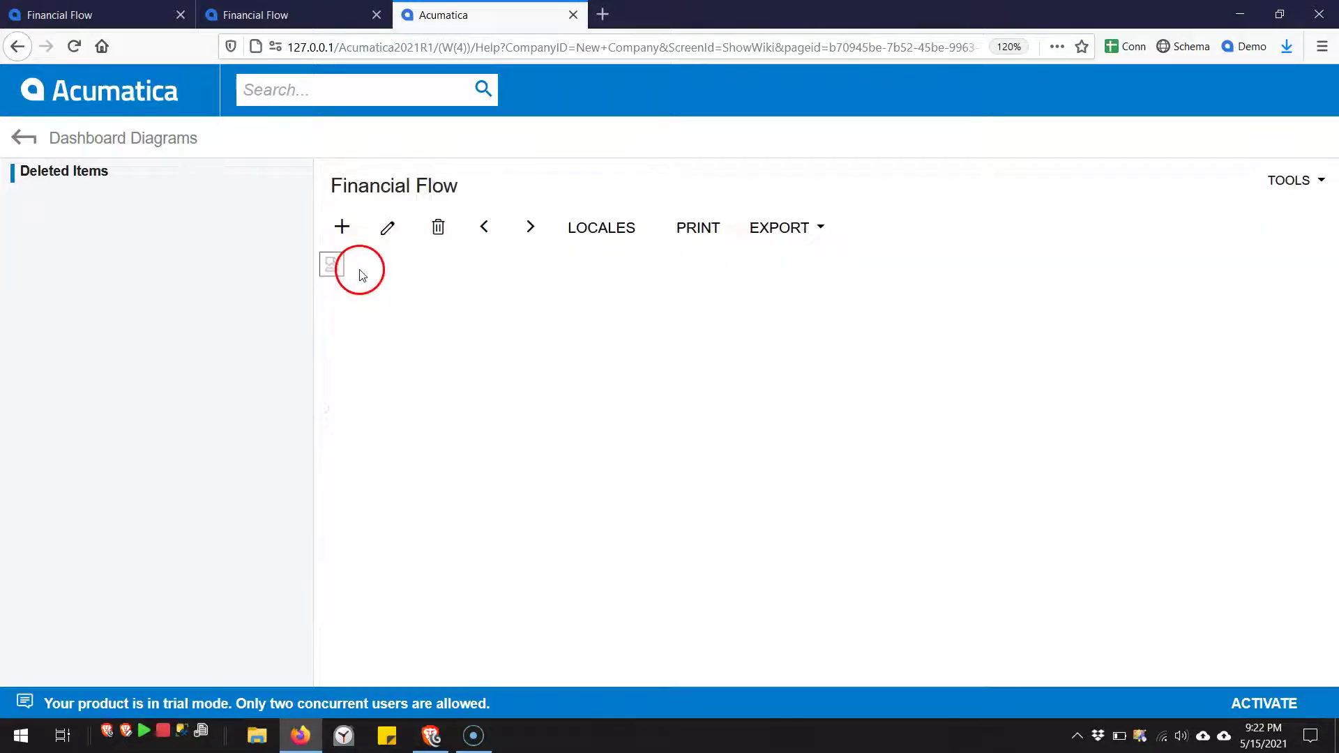
# Copy the file ID from the external link of the new article's financial_management.png attachment.
pyautogui.click(386, 232)
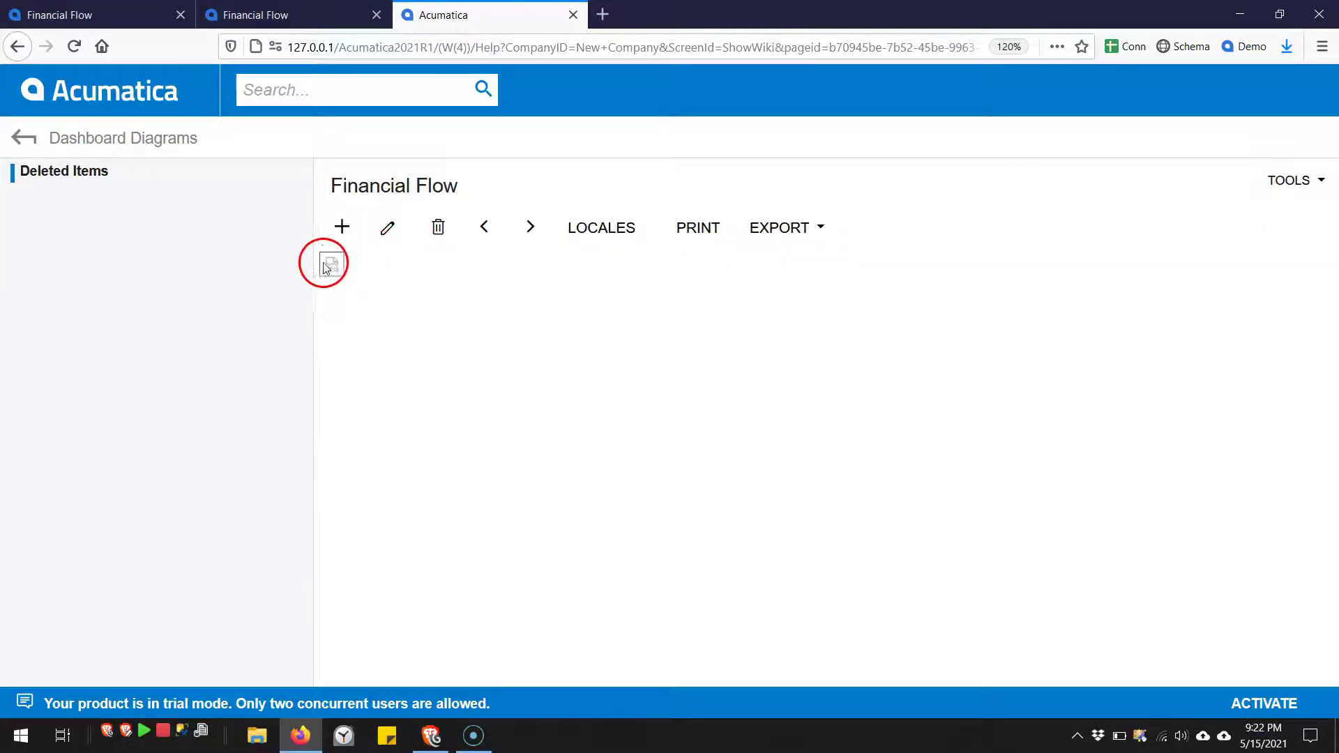
pyautogui.click(387, 234)
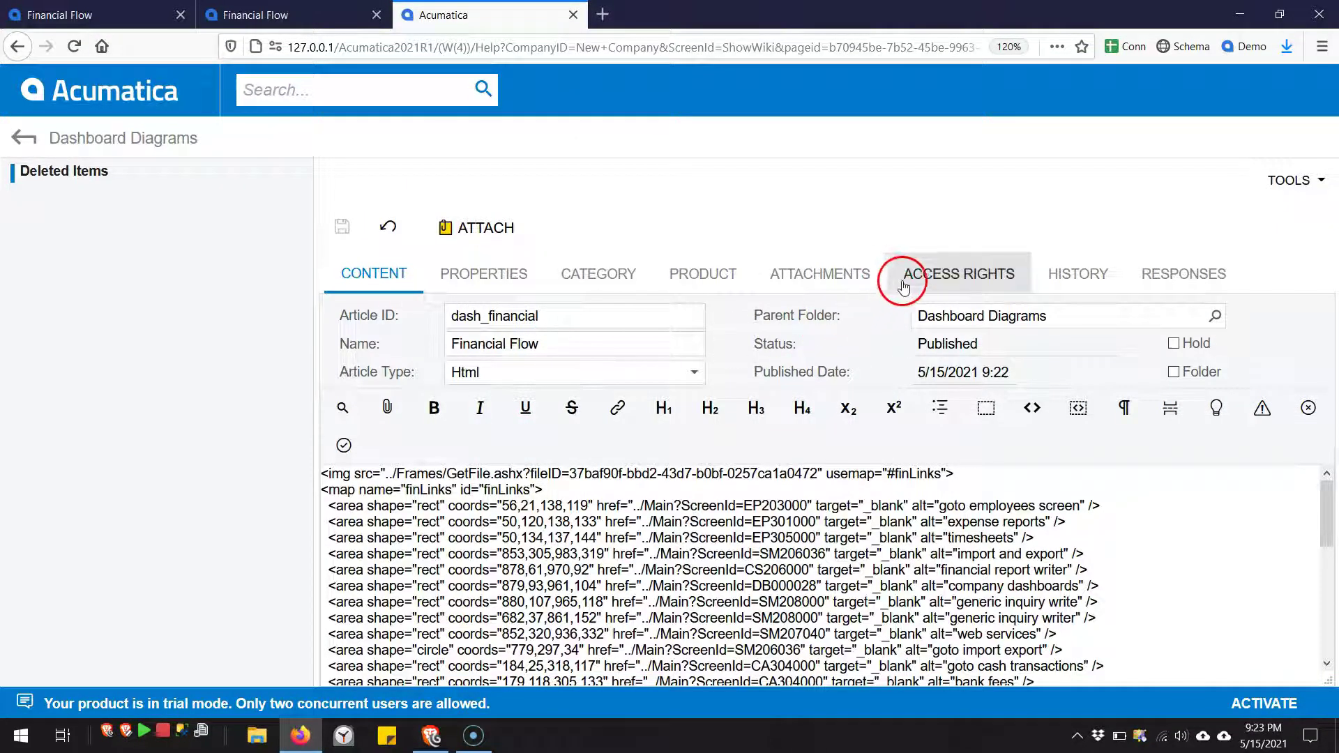
pyautogui.click(860, 283)
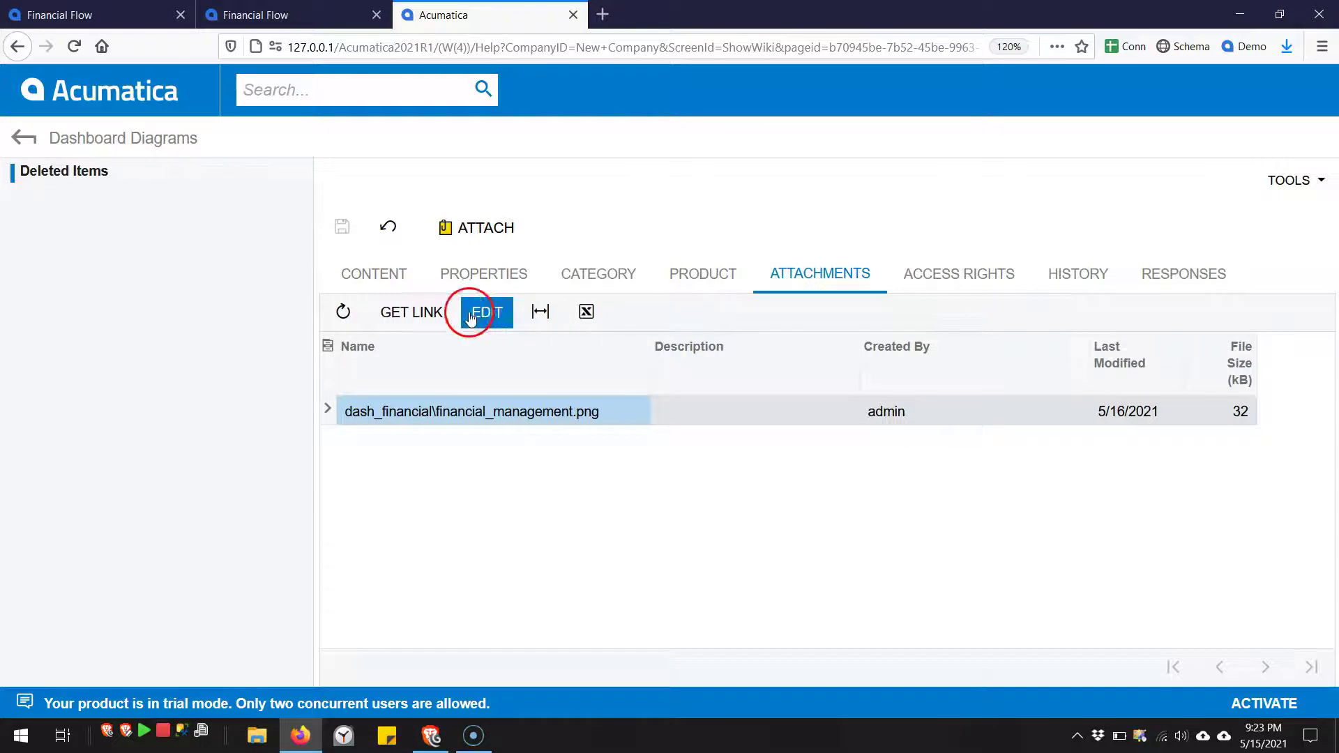
pyautogui.click(400, 322)
pyautogui.click(593, 387)
pyautogui.press('End')
pyautogui.hotkey('shift', 'Tab')
pyautogui.press('End')
pyautogui.hotkey('shift', 'Left')
pyautogui.hotkey('shift', 'Left')
pyautogui.hotkey('shift', 'Left')
pyautogui.hotkey('shift', 'Left')
pyautogui.hotkey('shift', 'Left')
pyautogui.hotkey('shift', 'Left')
pyautogui.hotkey('shift', 'Left')
pyautogui.hotkey('shift', 'Left')
pyautogui.hotkey('shift', 'Left')
pyautogui.hotkey('shift', 'Left')
pyautogui.hotkey('shift', 'Left')
pyautogui.hotkey('shift', 'Left')
pyautogui.hotkey('shift', 'Left')
pyautogui.hotkey('shift', 'Left')
pyautogui.hotkey('shift', 'Left')
pyautogui.hotkey('shift', 'Left')
pyautogui.hotkey('shift', 'Left')
pyautogui.hotkey('shift', 'Left')
pyautogui.hotkey('shift', 'Left')
pyautogui.hotkey('shift', 'Left')
pyautogui.hotkey('ctrl', 'c')
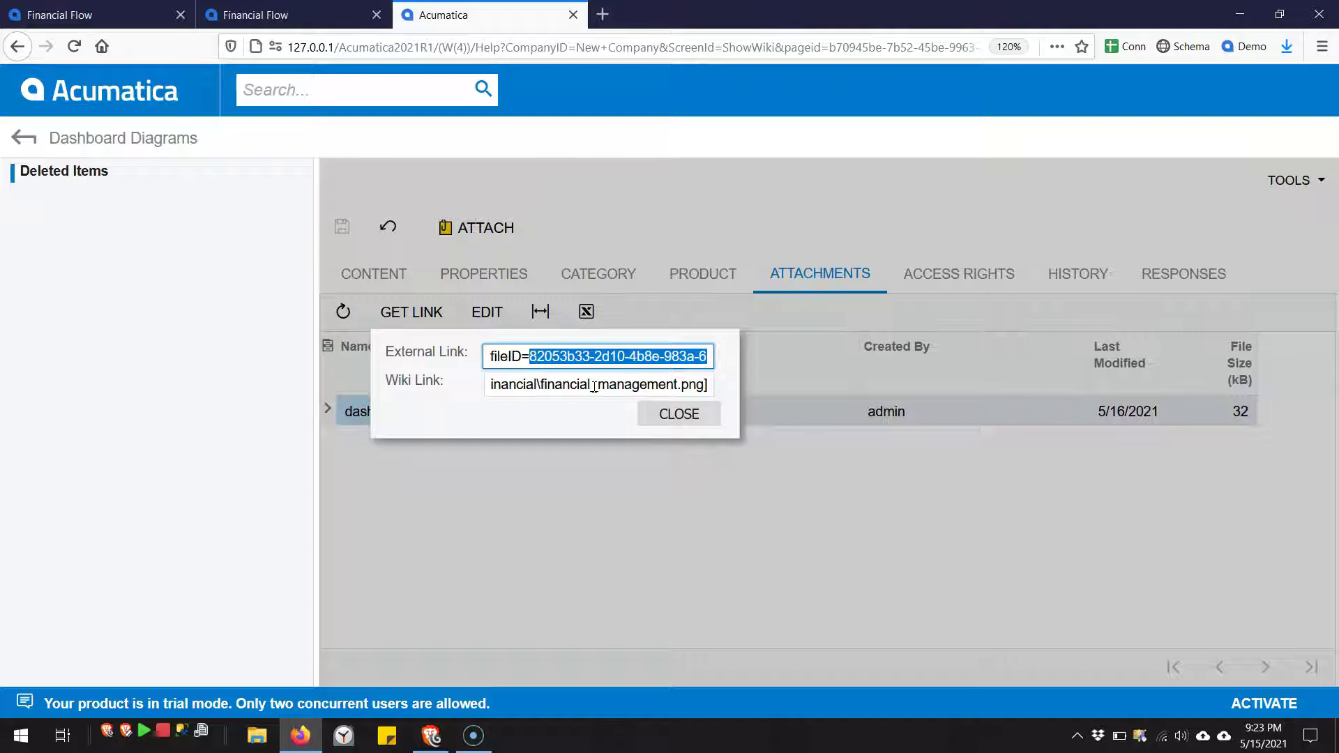
pyautogui.click(701, 412)
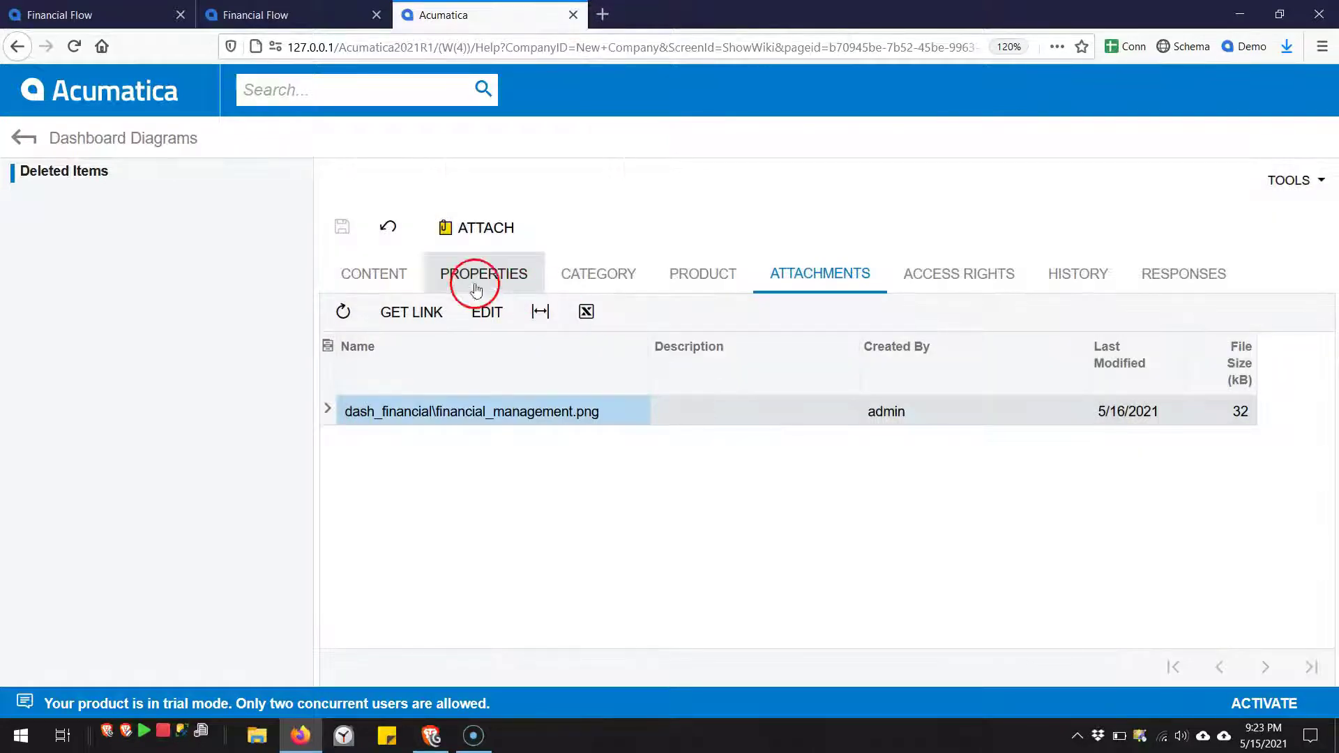
# Replace the image's fileID in the article's HTML with 82053b33-2d10-4b8e-983a-6bca02afb563 and save the article.
pyautogui.click(391, 272)
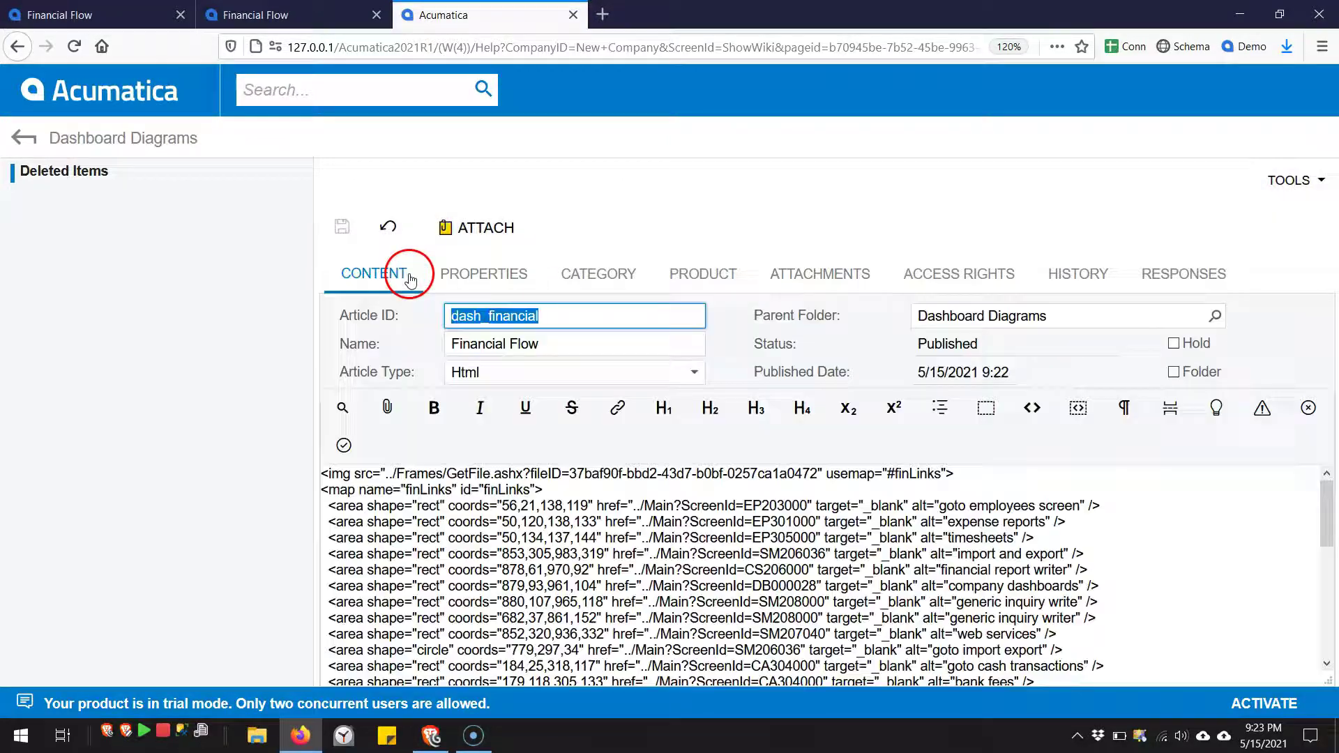
pyautogui.click(569, 473)
pyautogui.moveTo(610, 474); pyautogui.dragTo(710, 473)
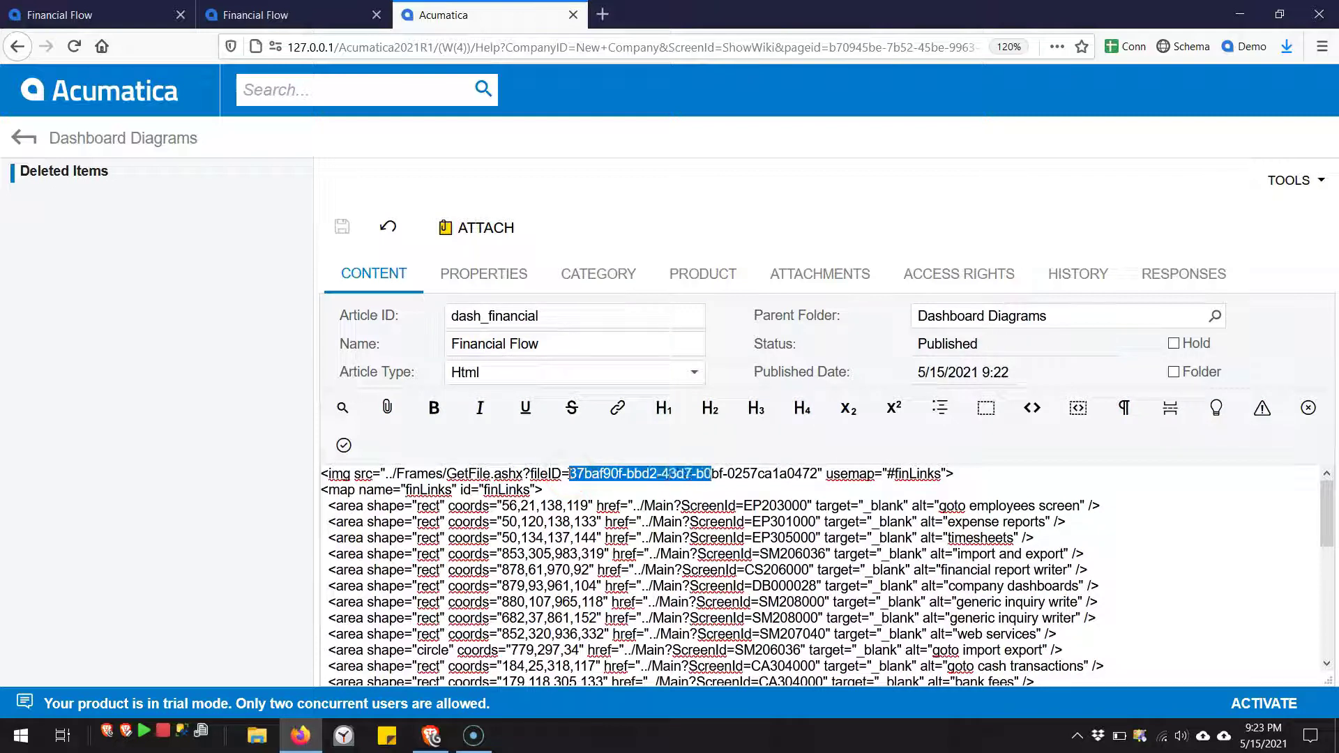
pyautogui.hotkey('ctrl', 'v')
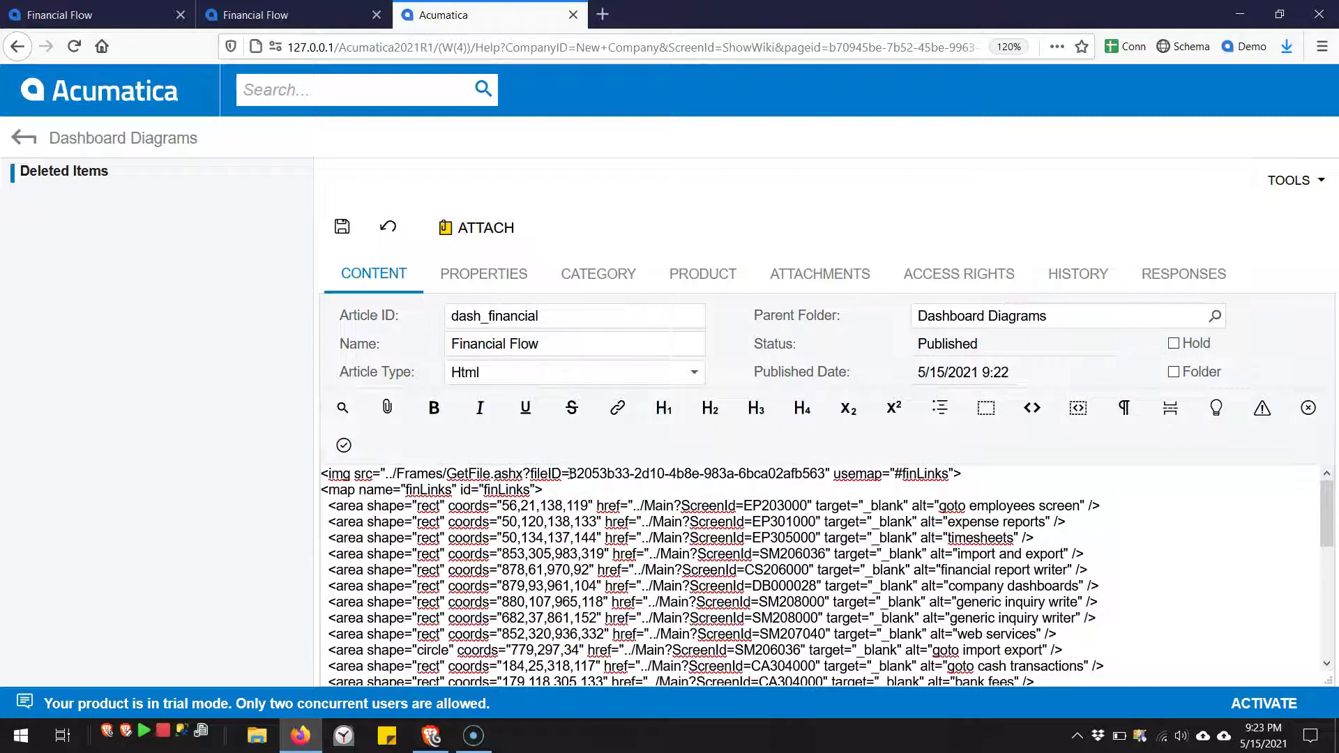
pyautogui.click(341, 230)
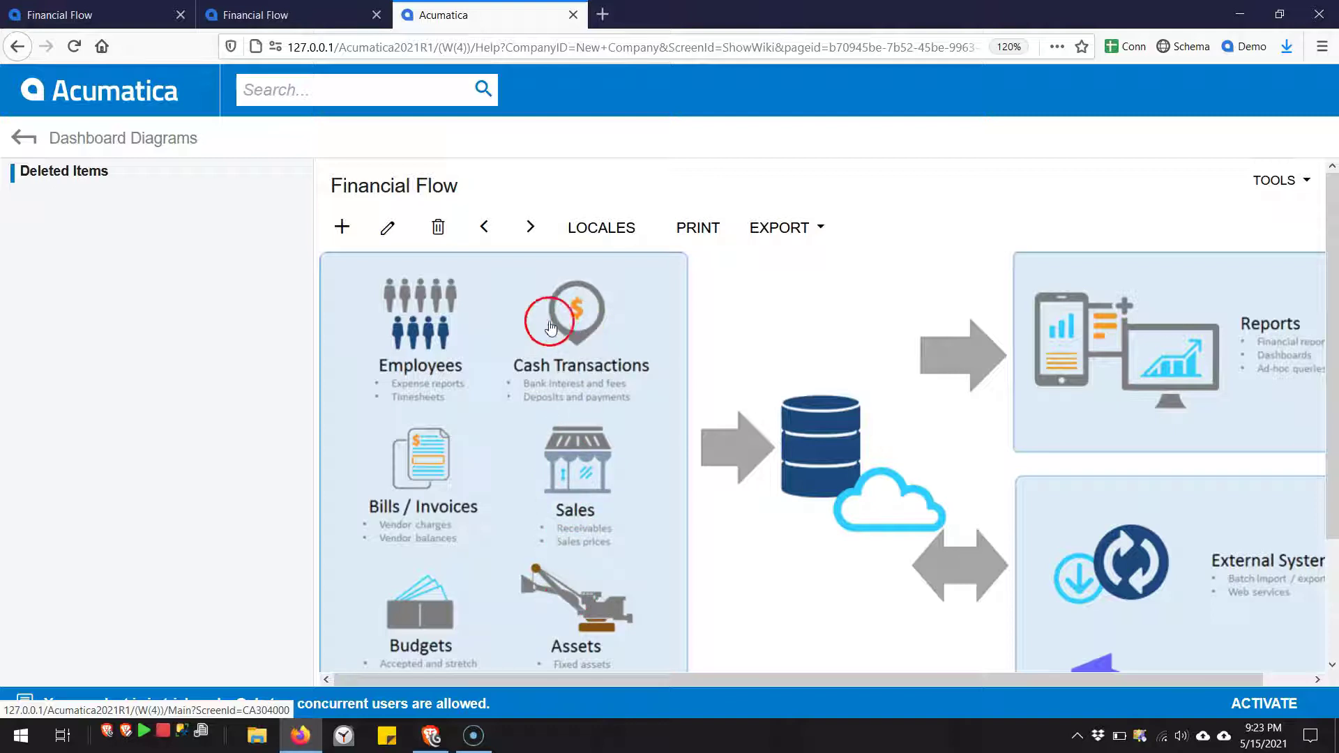
# Test the diagram's Employees and Cash Transactions links, closing each page they open.
pyautogui.click(421, 326)
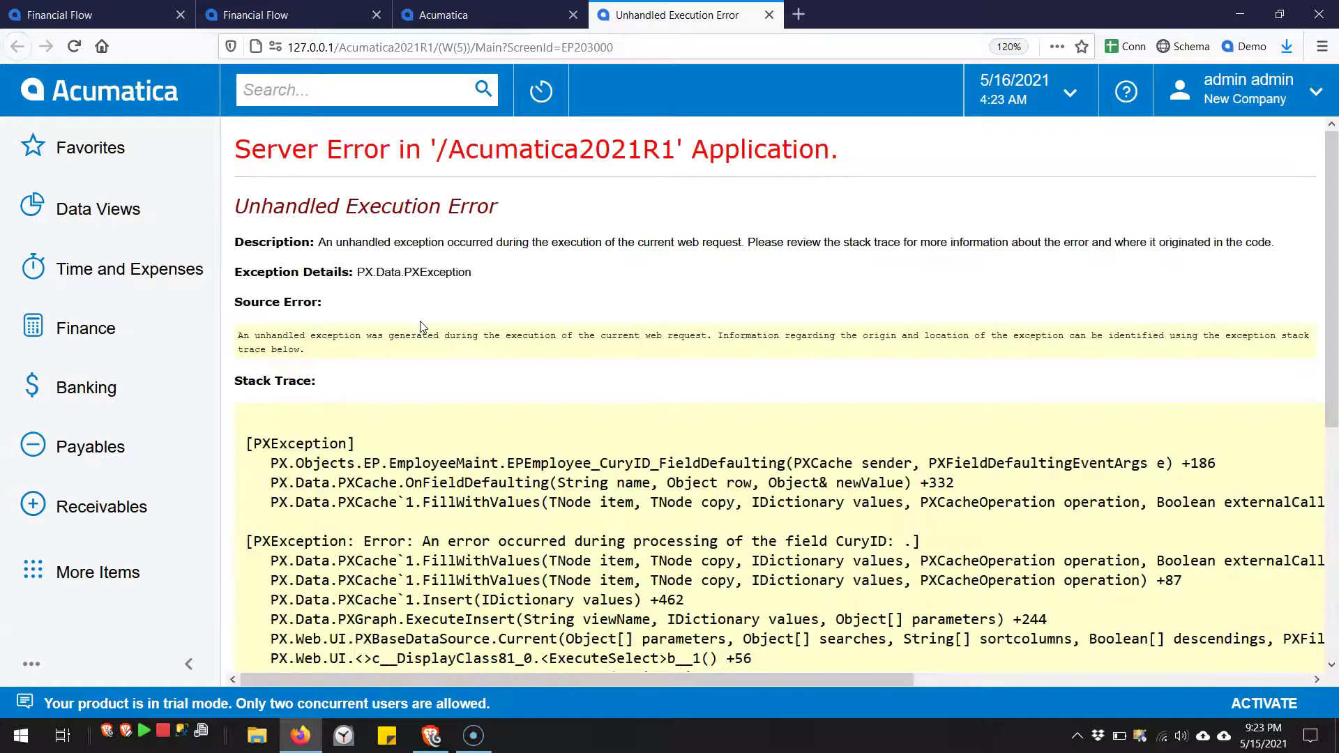
pyautogui.click(769, 15)
pyautogui.click(579, 352)
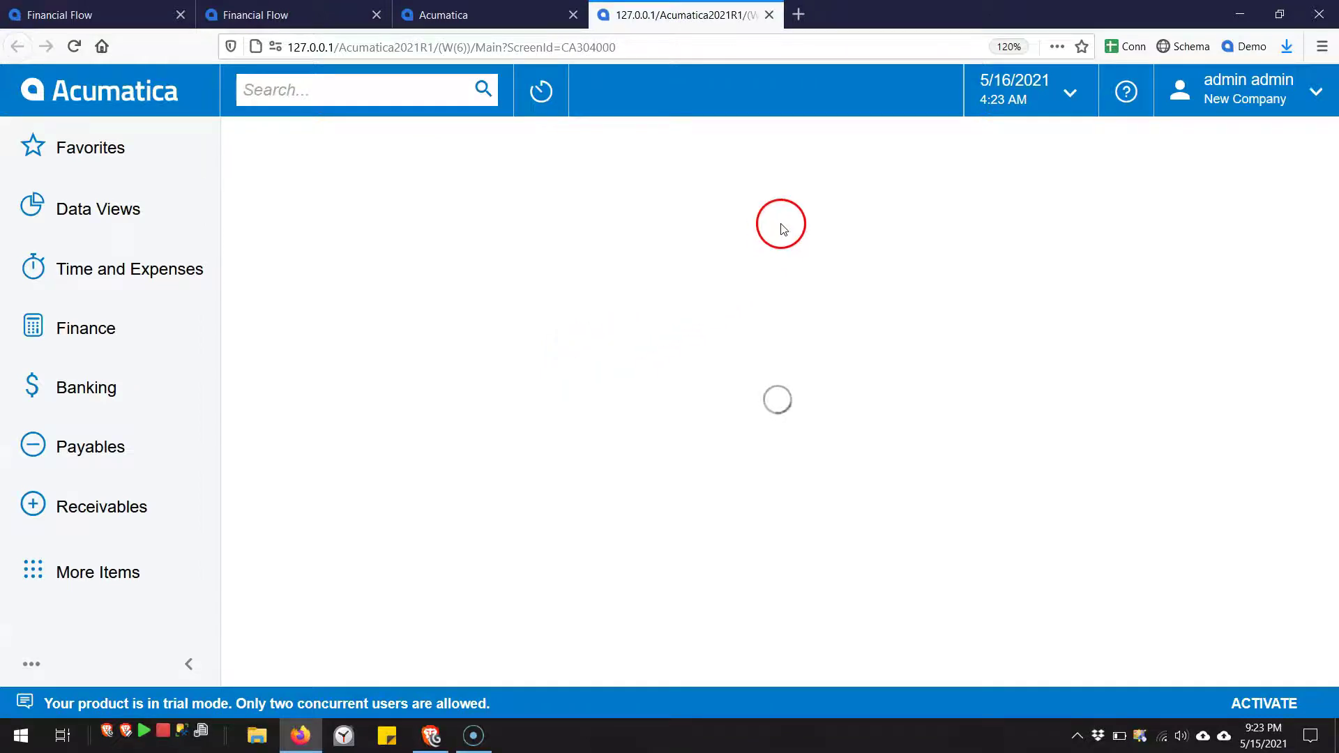
pyautogui.click(770, 15)
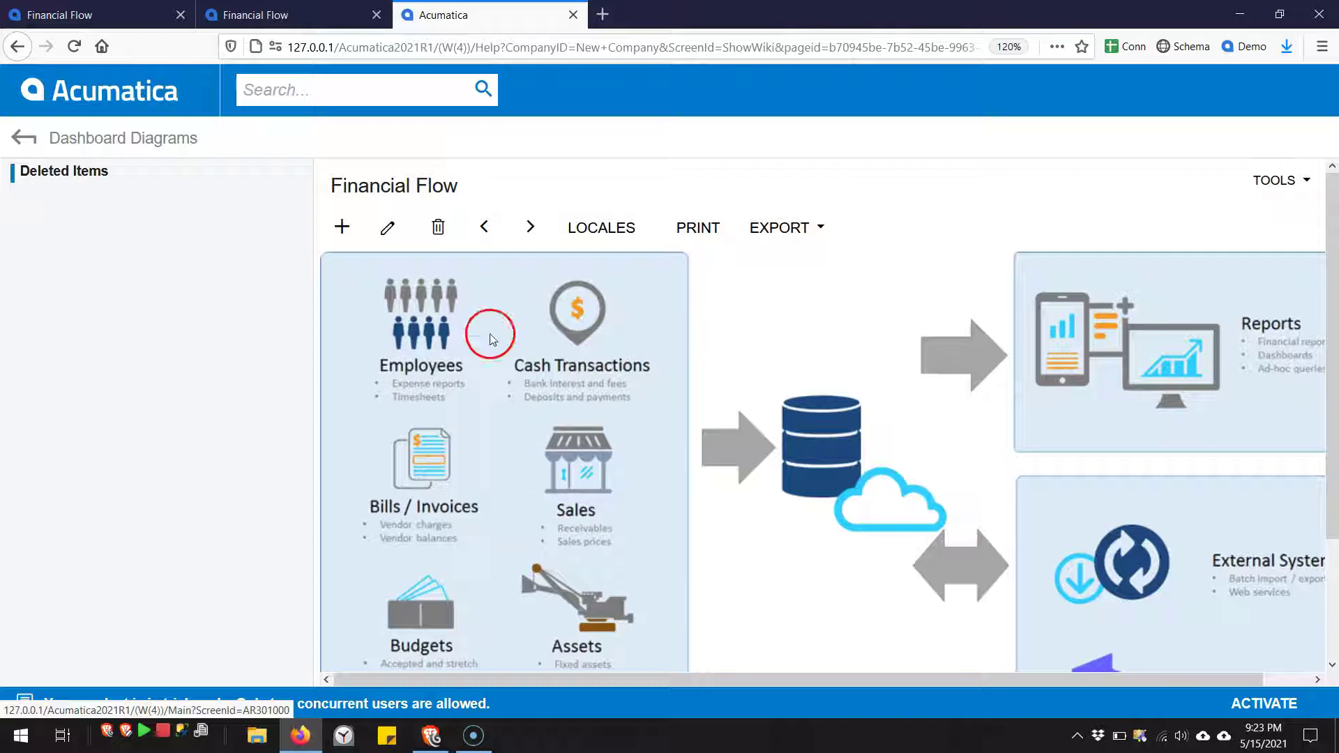
pyautogui.click(298, 14)
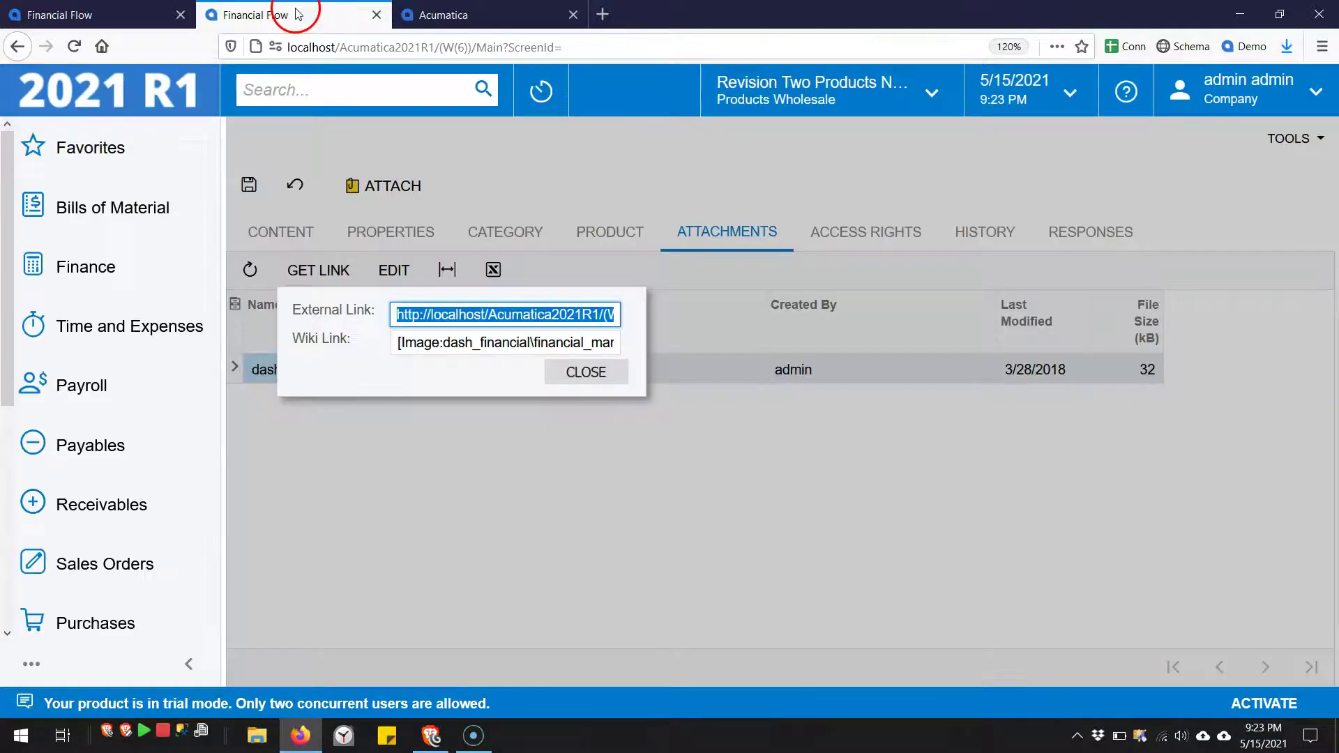
pyautogui.click(449, 15)
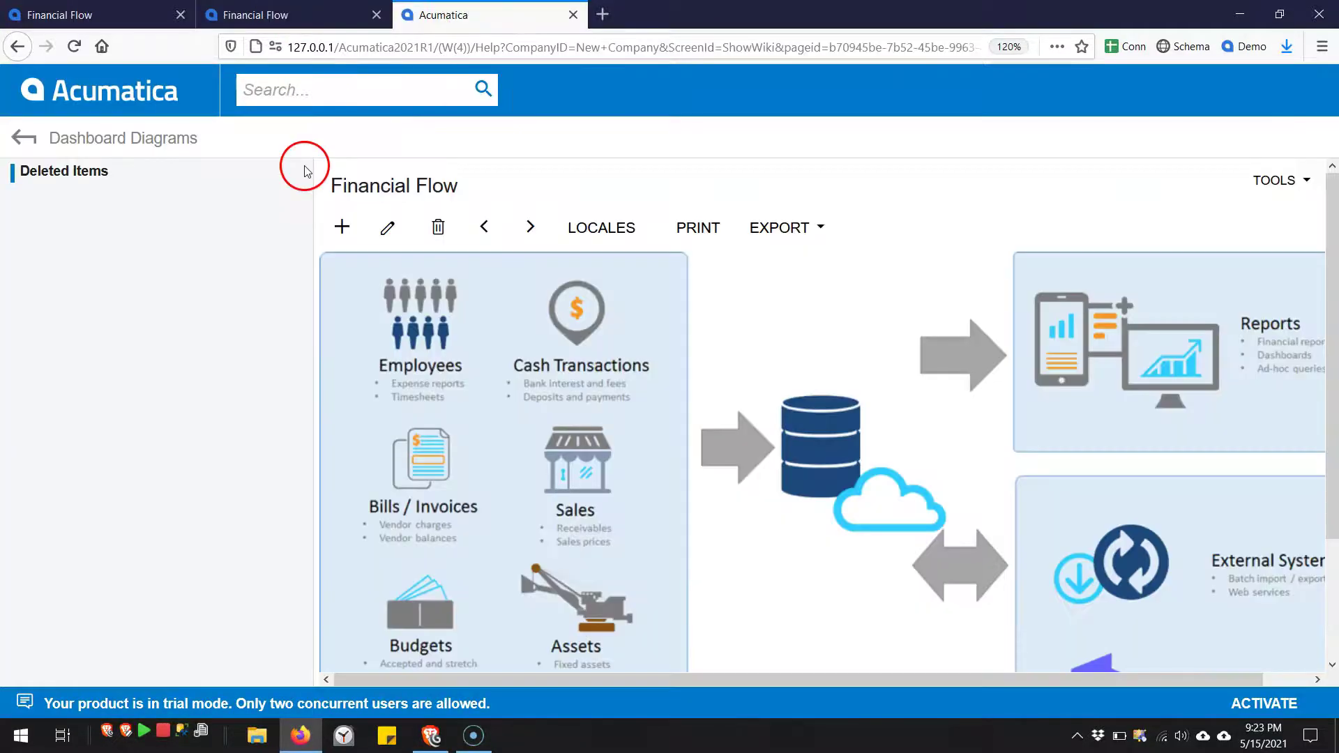
pyautogui.click(70, 105)
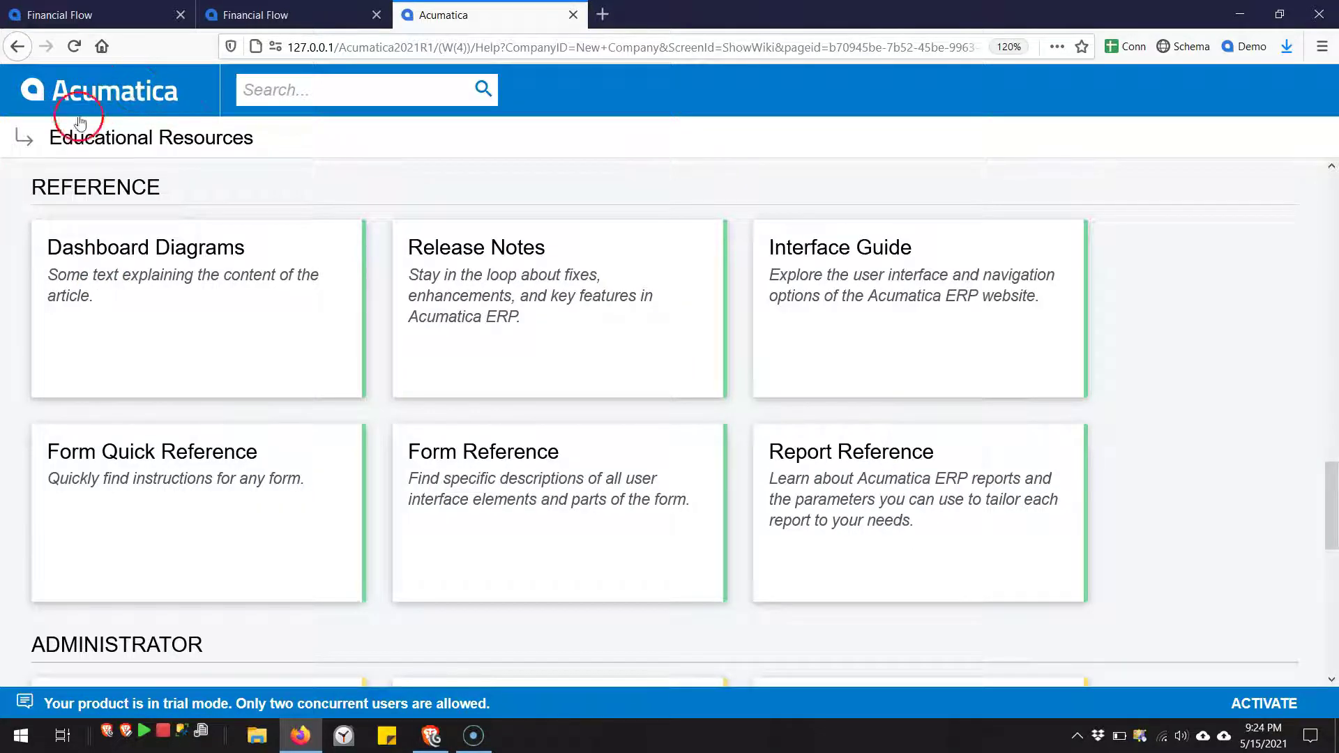
pyautogui.click(19, 140)
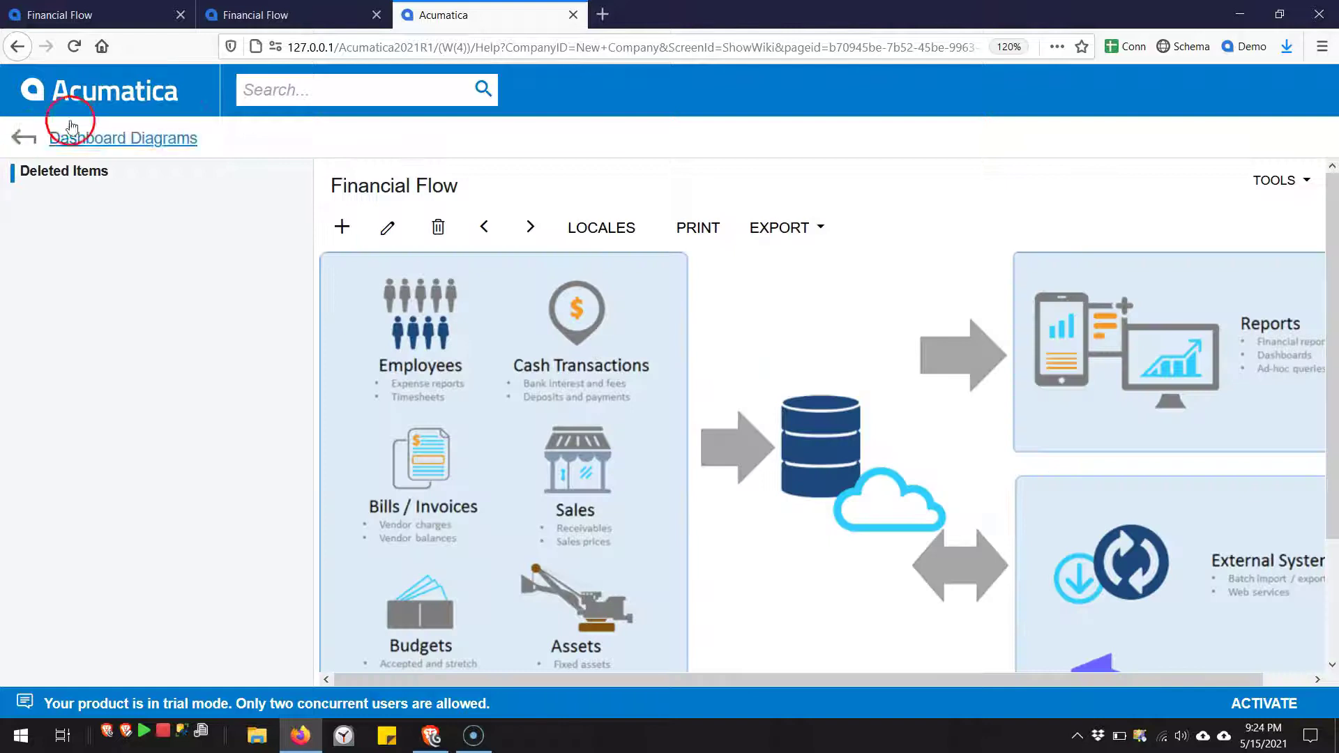
# Load the new company's main site at 127.0.0.1/Acumatica2021R1/?CompanyID=New+Company.
pyautogui.click(442, 49)
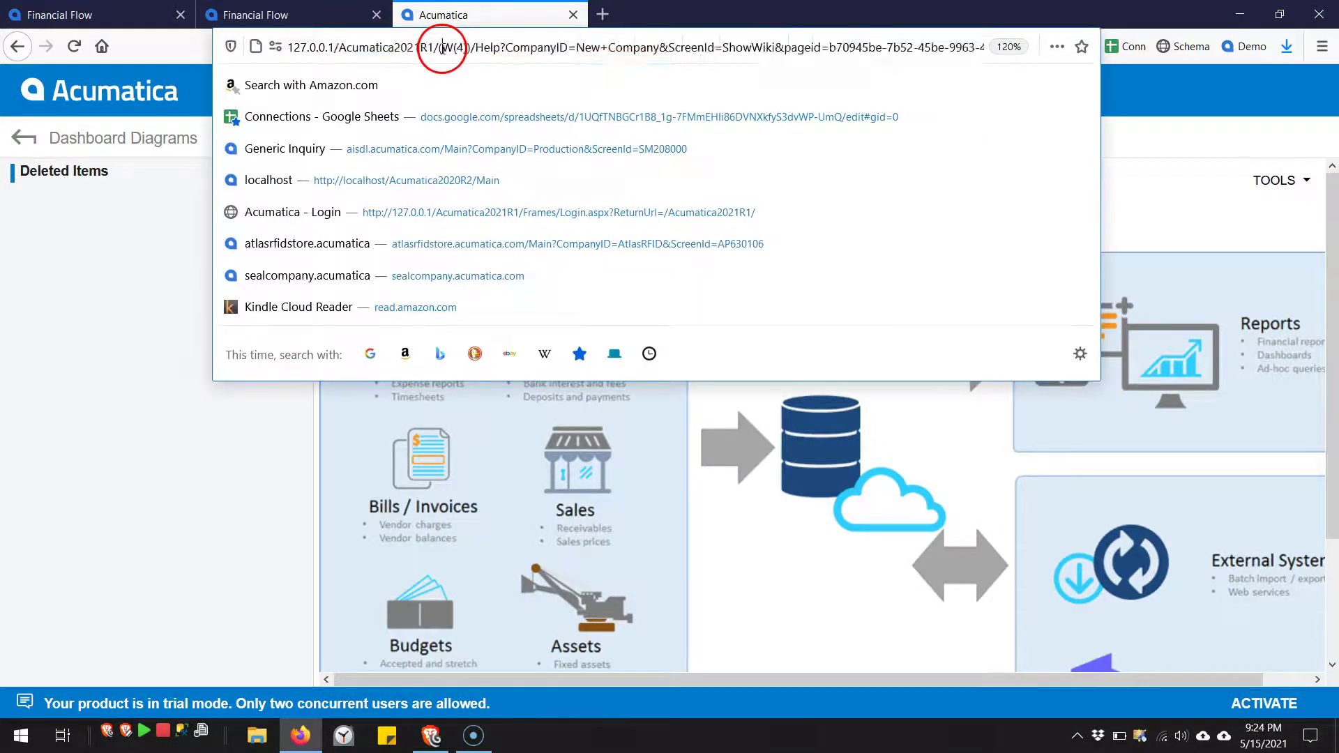
pyautogui.click(442, 48)
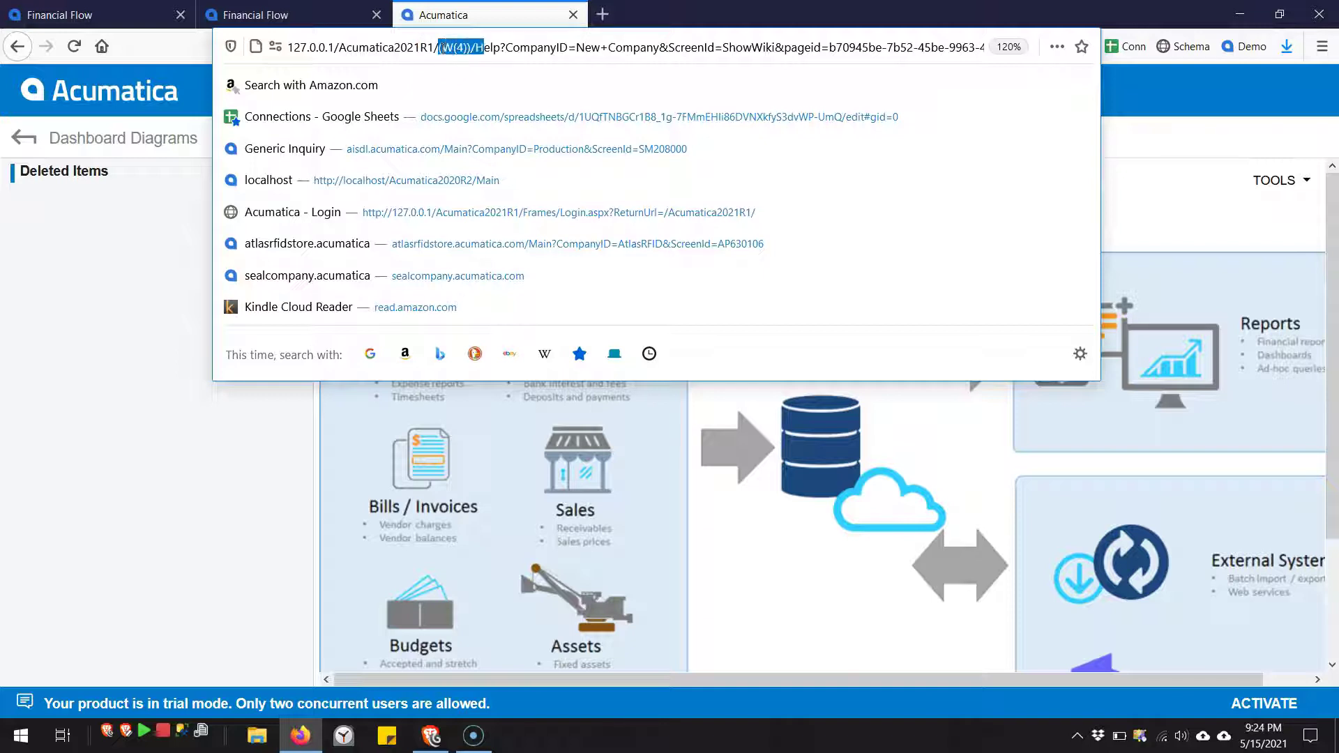
pyautogui.hotkey('shift', 'Right')
pyautogui.press('BackSpace')
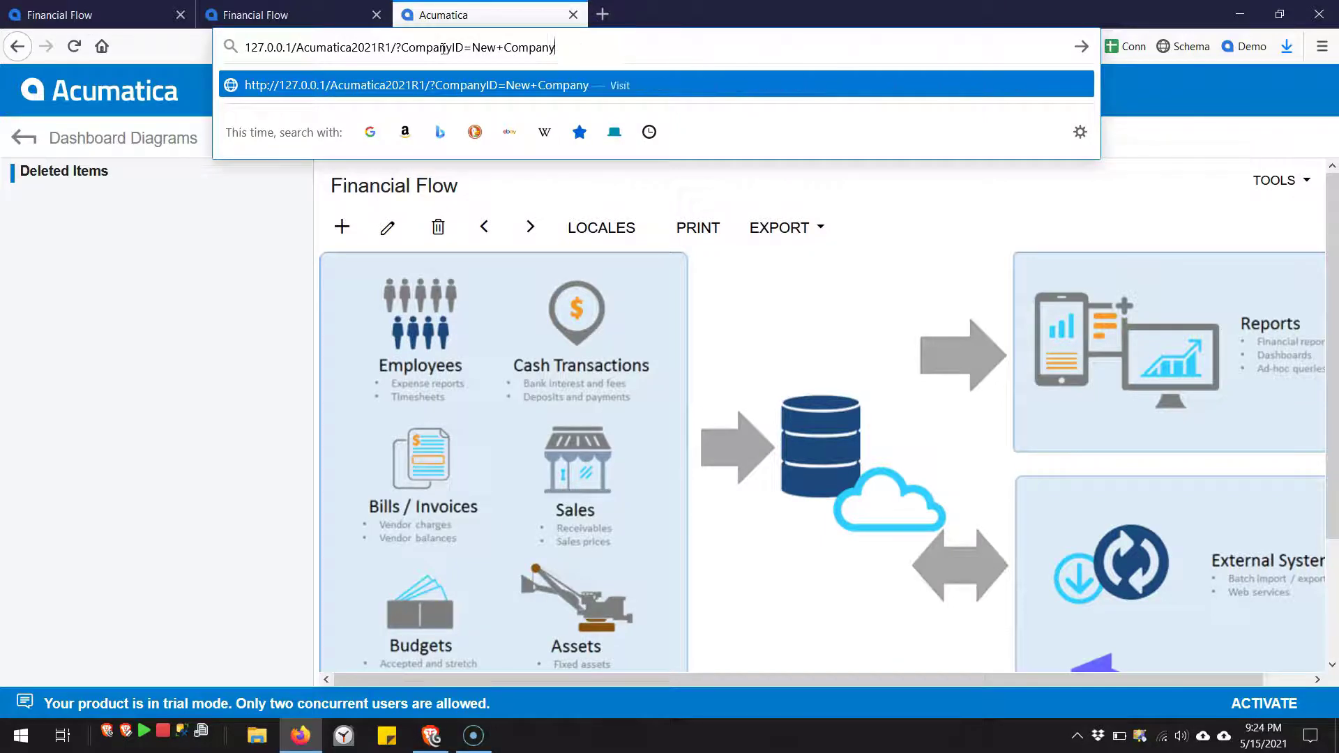
pyautogui.press('Return')
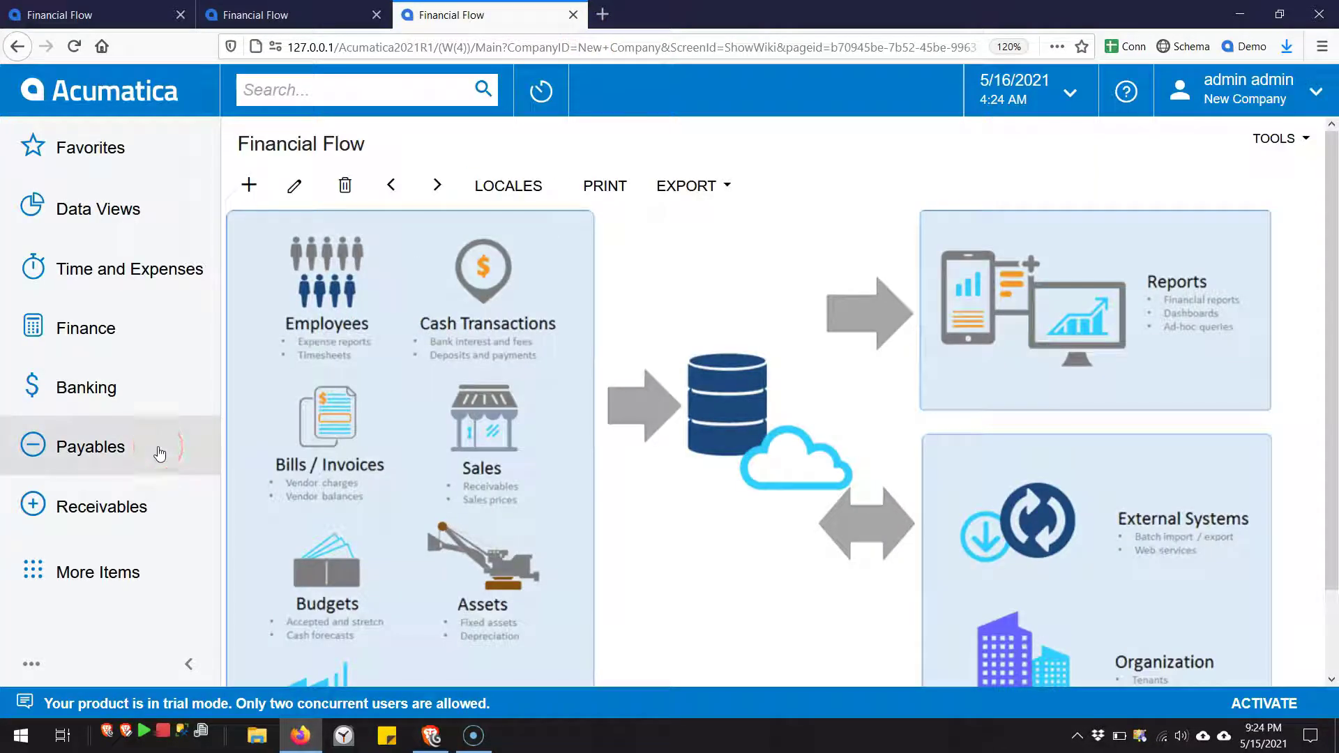
# Open the Financial Flow dashboard from the Dashboards workspace and switch it to design mode.
pyautogui.click(121, 566)
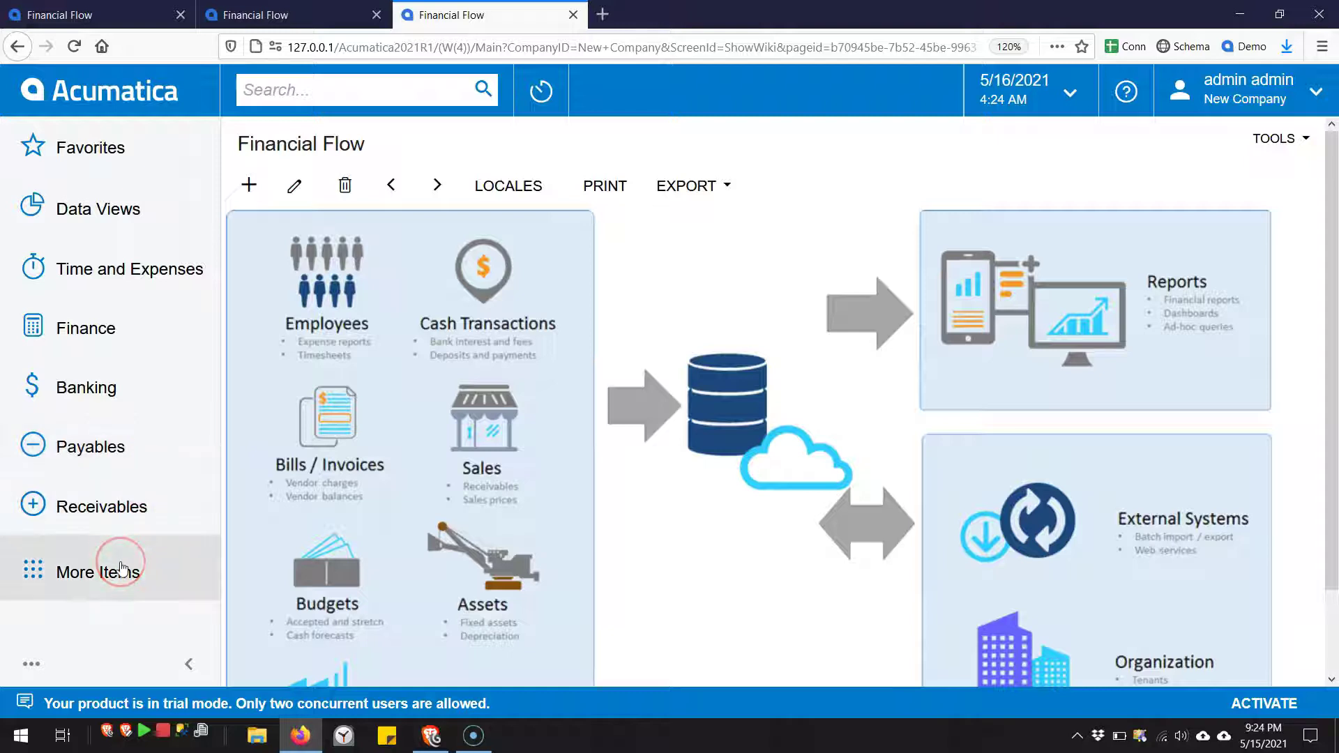
pyautogui.click(121, 568)
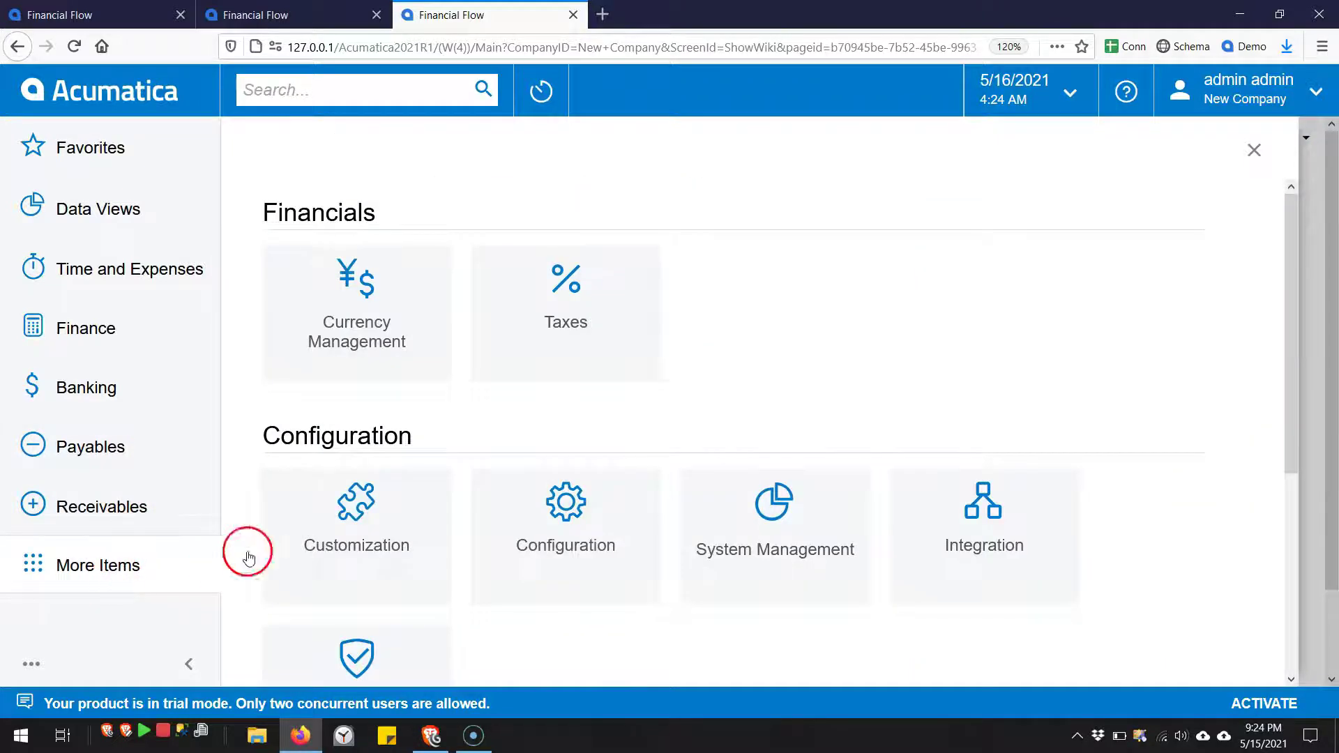
pyautogui.scroll(-3, 360, 546)
pyautogui.scroll(-2, 354, 558)
pyautogui.click(350, 605)
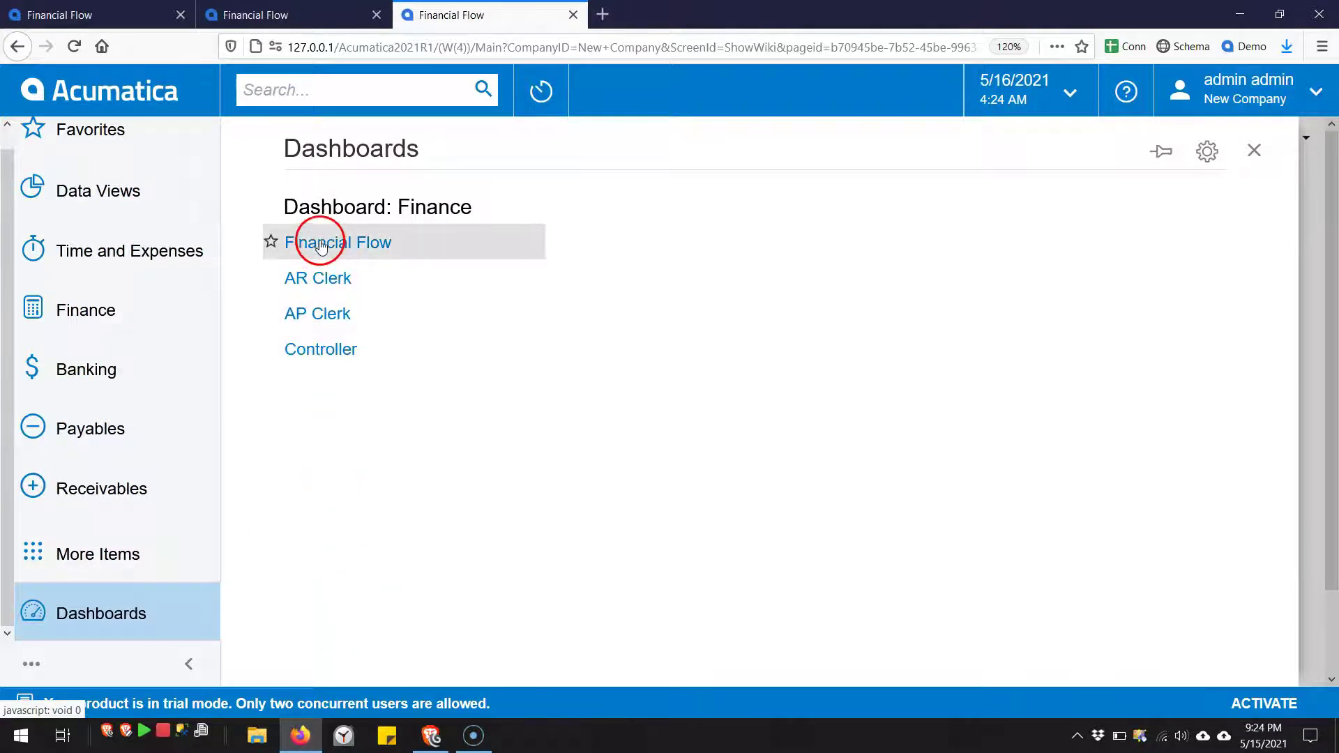
pyautogui.click(320, 244)
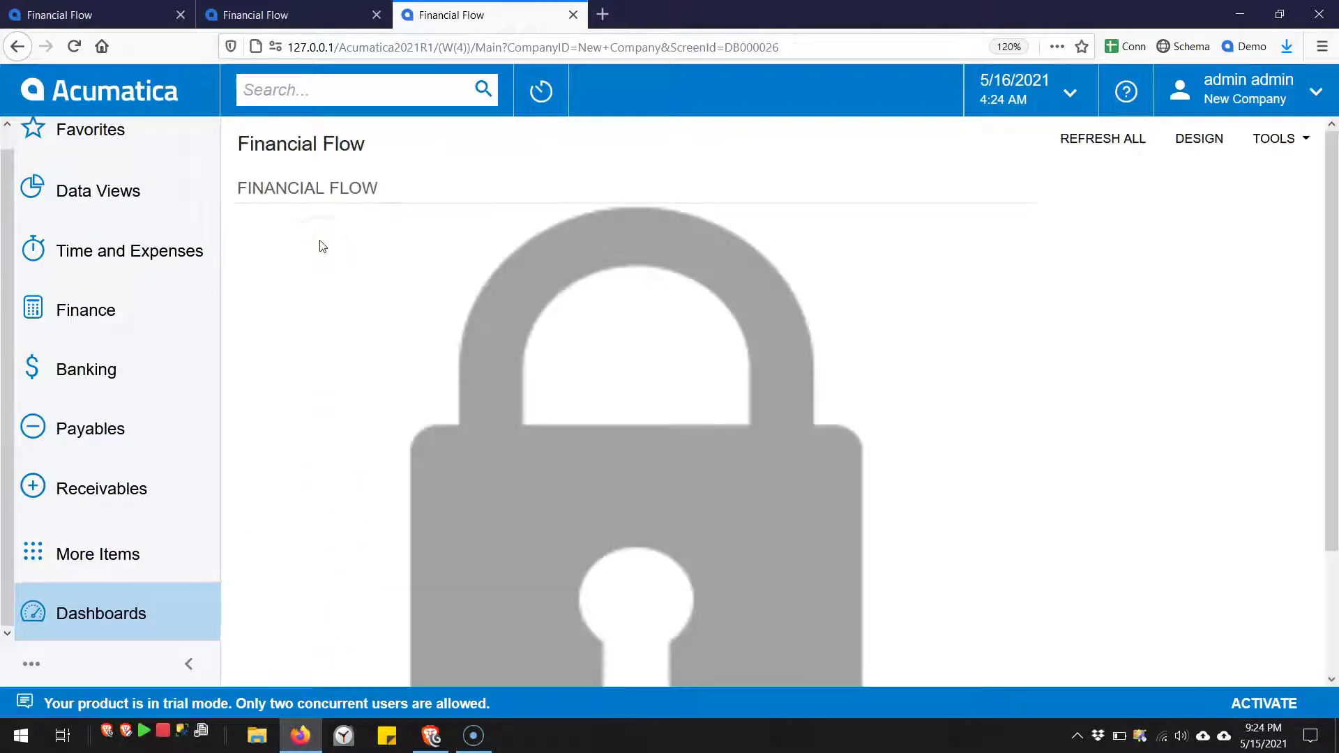
pyautogui.click(1204, 147)
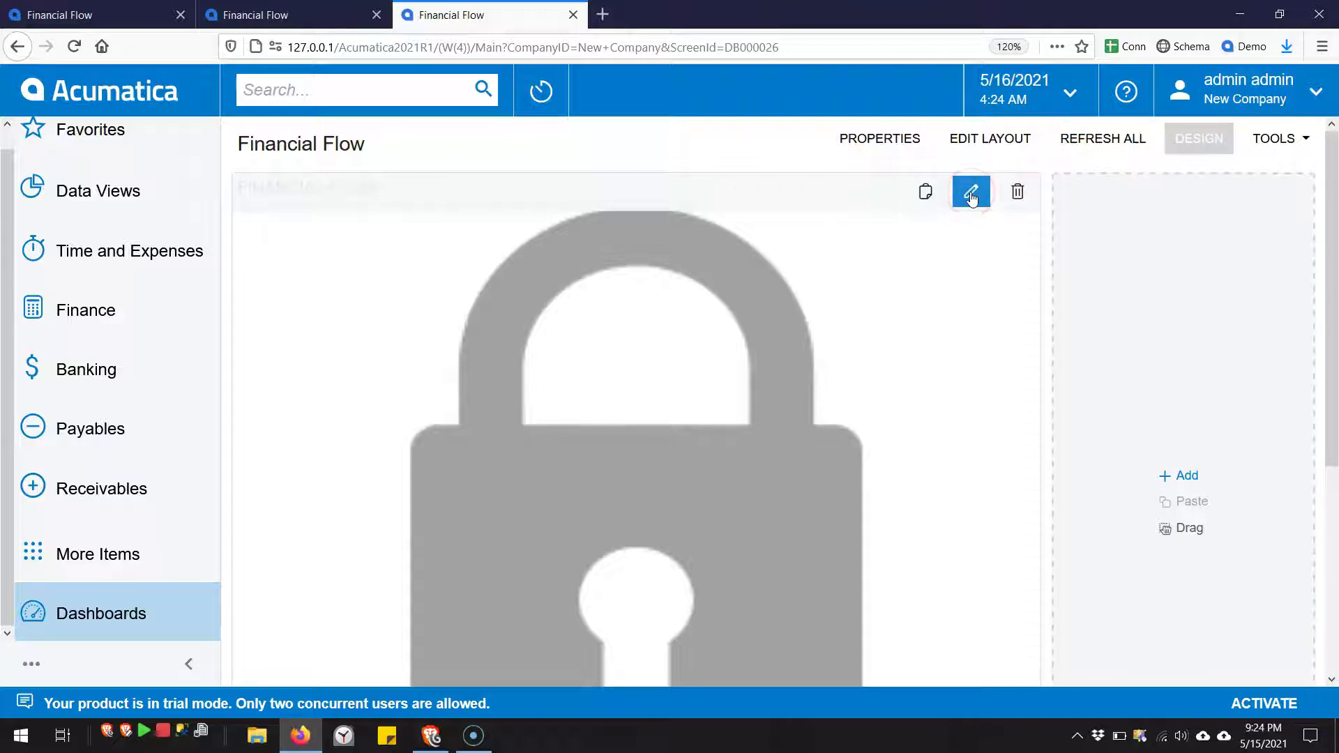
pyautogui.click(1187, 476)
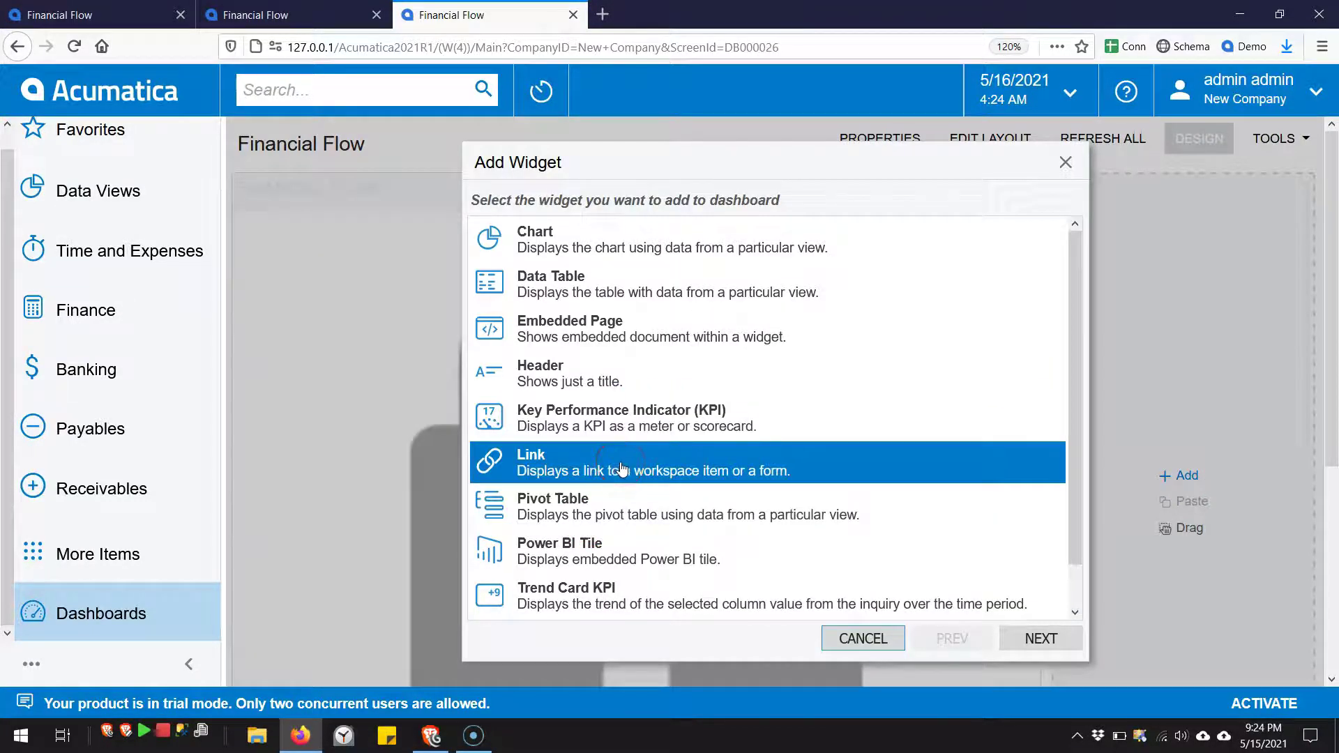
pyautogui.scroll(-1, 650, 477)
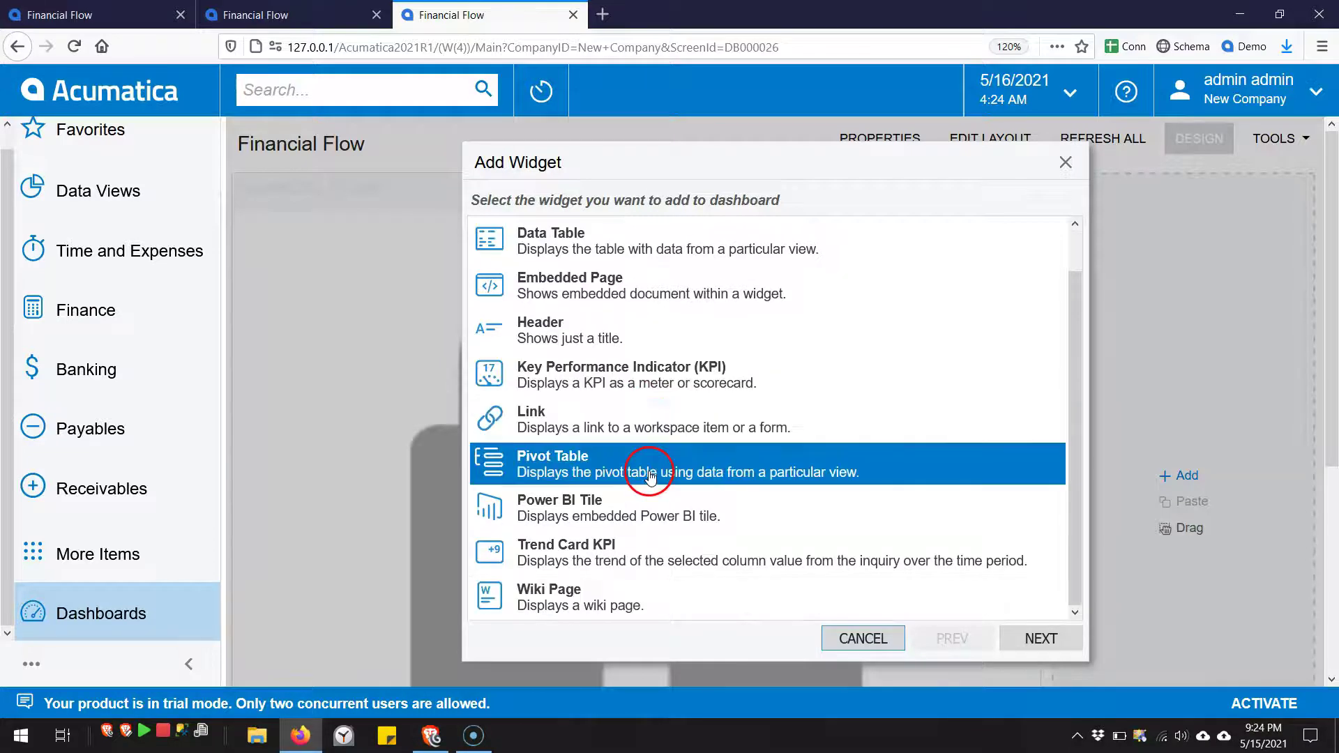
pyautogui.click(863, 637)
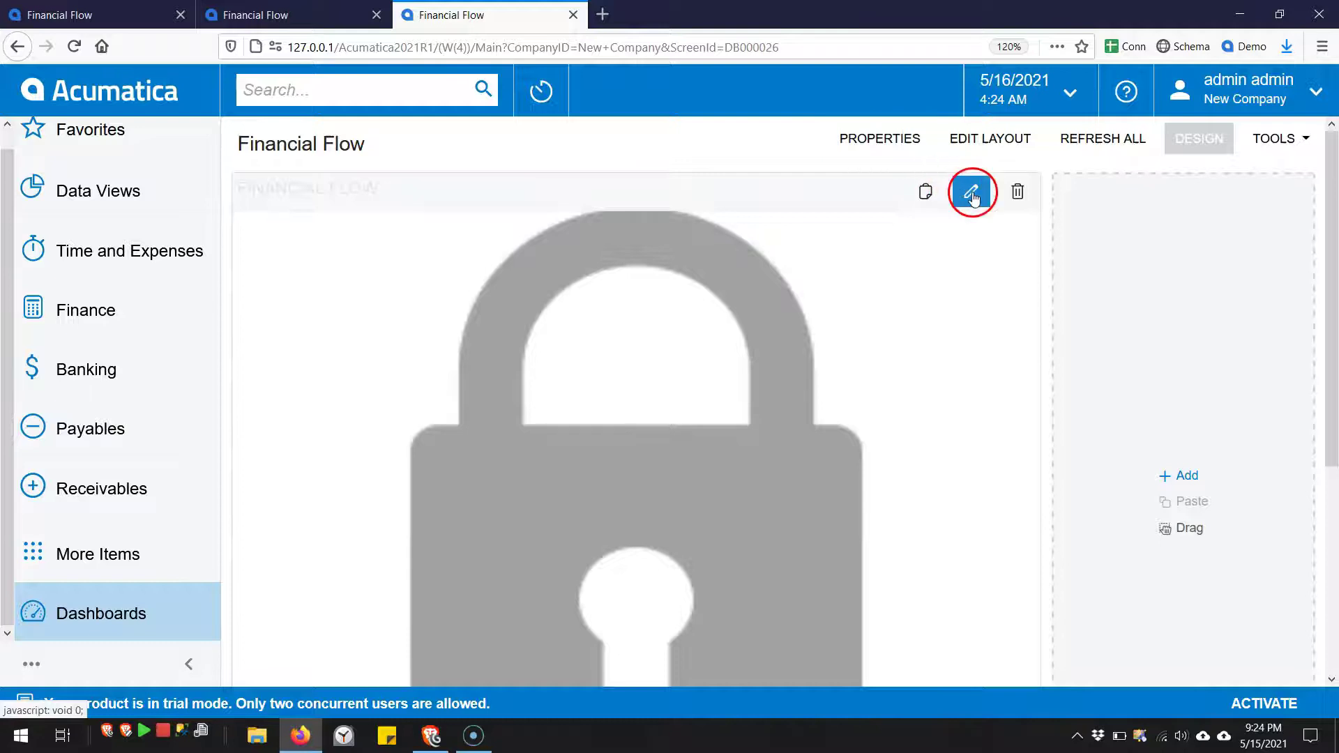
# Set the existing widget's wiki article to Financial Flow from the Dashboard Diagrams wiki and save the widget properties.
pyautogui.click(971, 190)
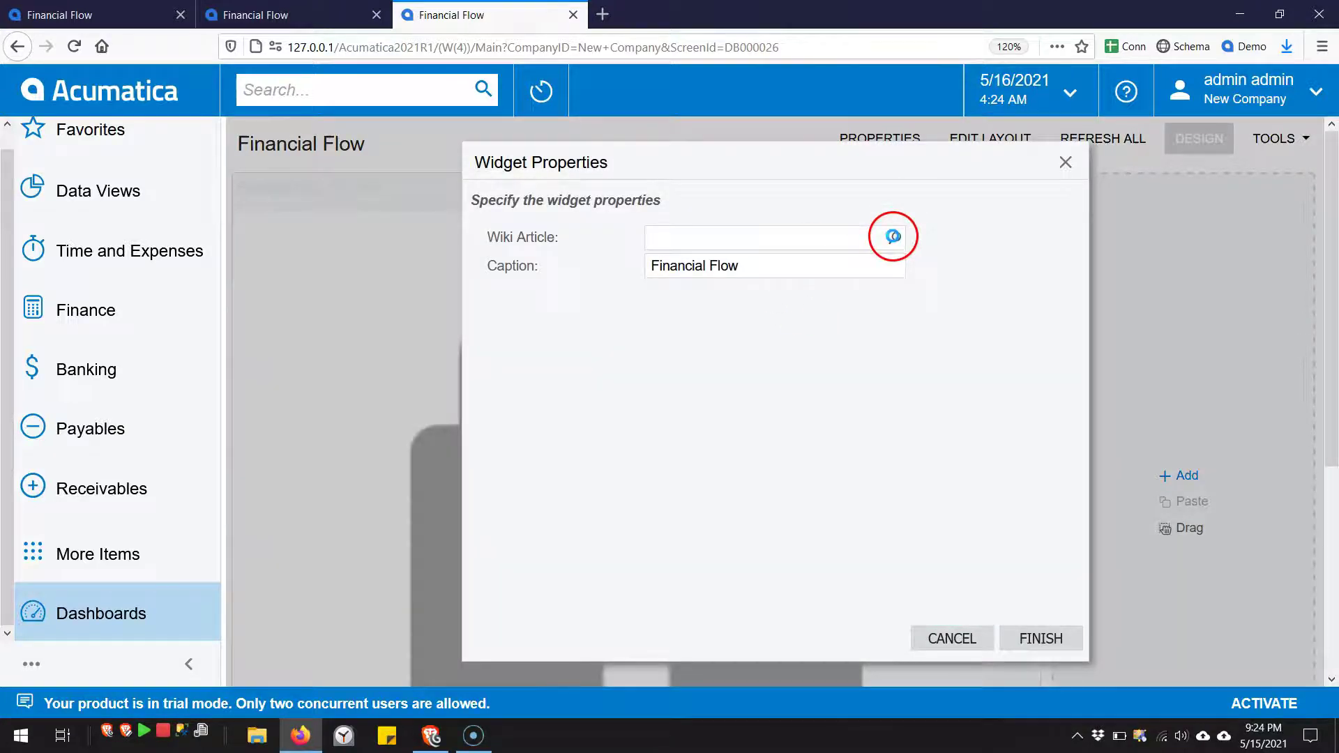
pyautogui.click(892, 236)
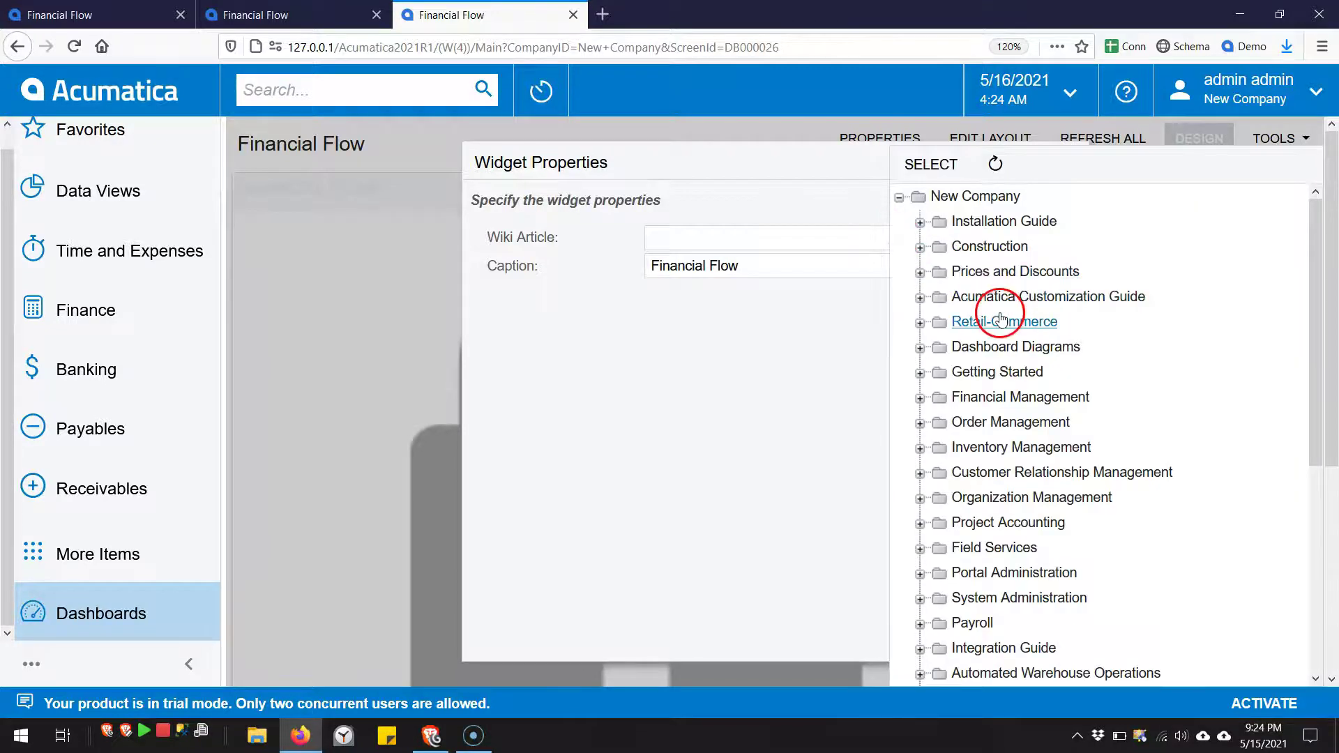
pyautogui.scroll(-10, 1002, 310)
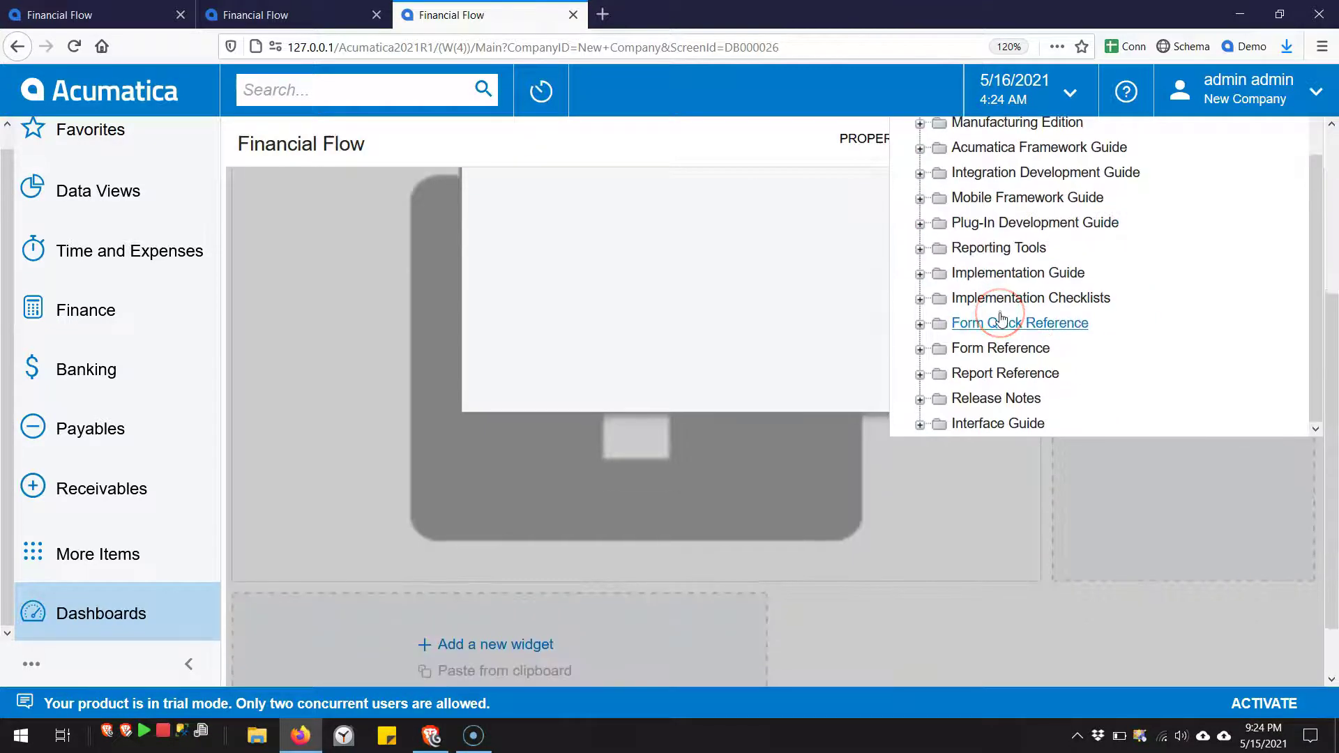
pyautogui.scroll(2, 1001, 318)
pyautogui.scroll(4, 913, 352)
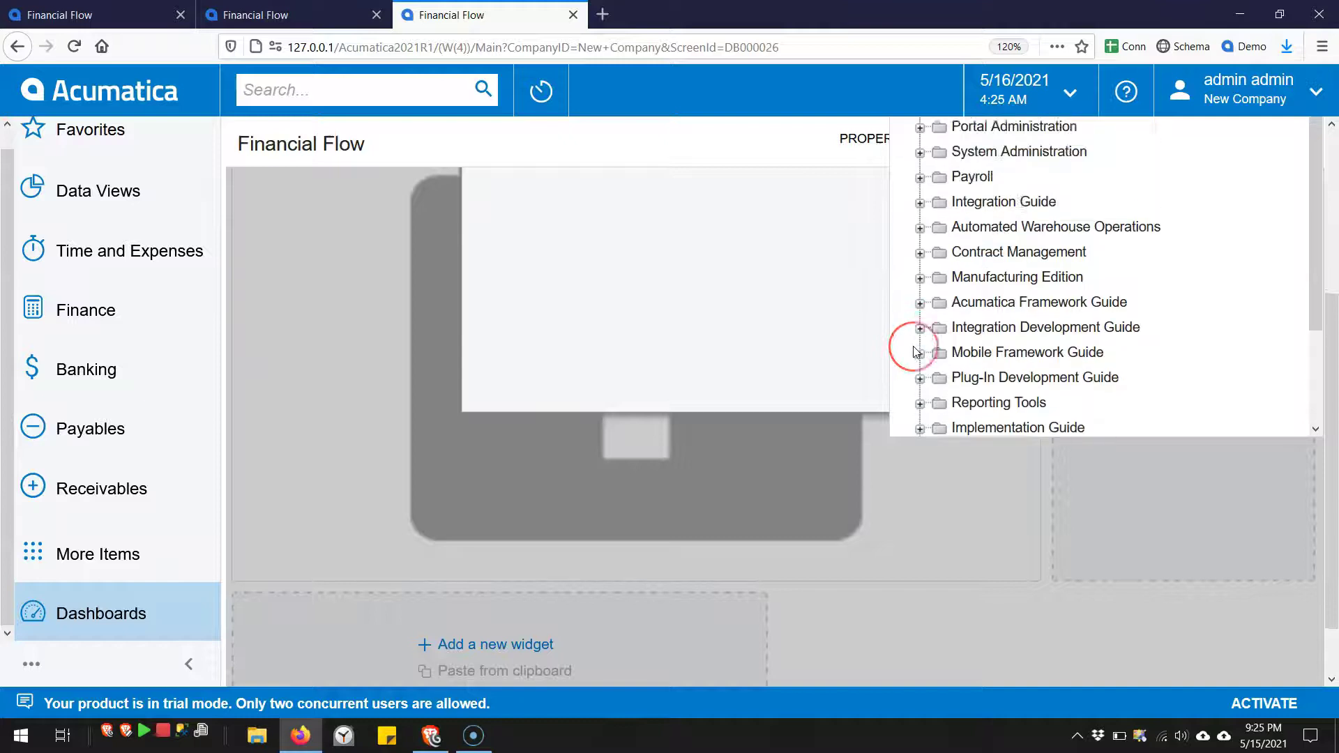
pyautogui.scroll(8, 914, 352)
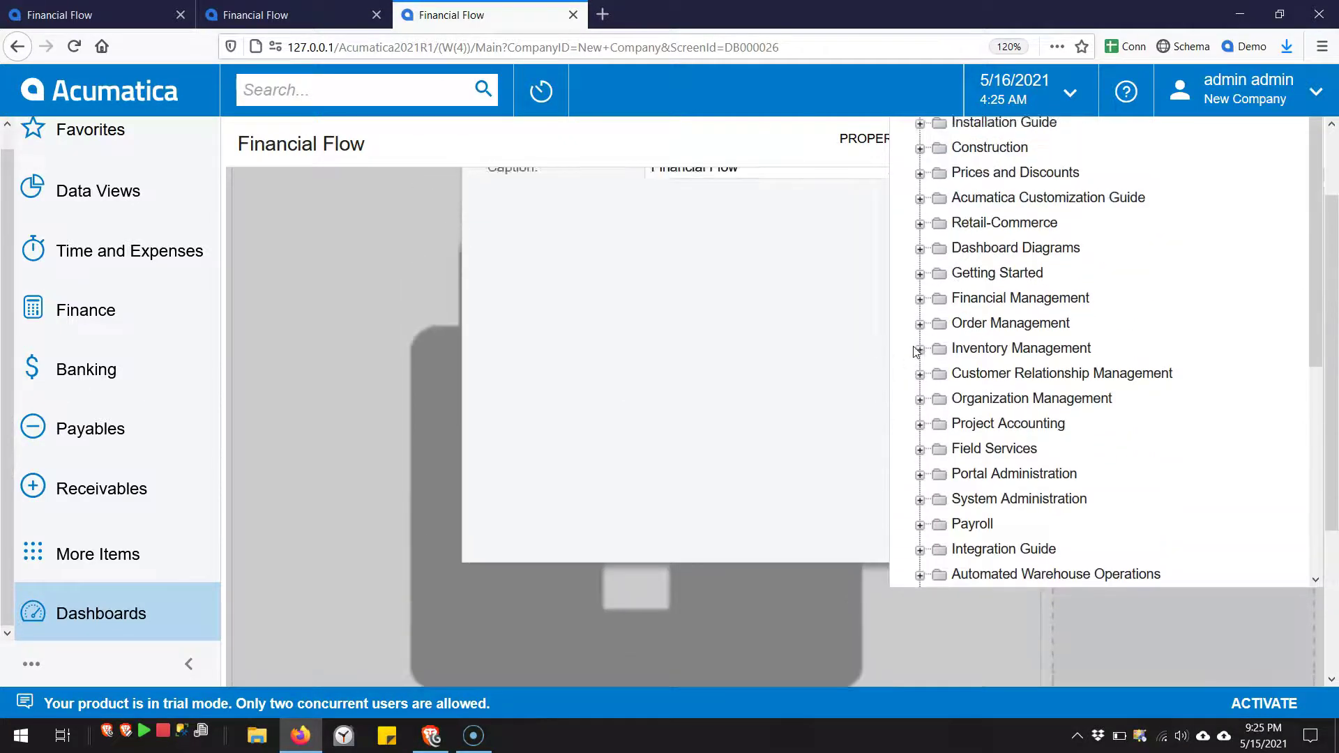
pyautogui.scroll(4, 916, 350)
pyautogui.click(1000, 296)
pyautogui.scroll(-1, 1001, 301)
pyautogui.click(921, 298)
pyautogui.click(992, 353)
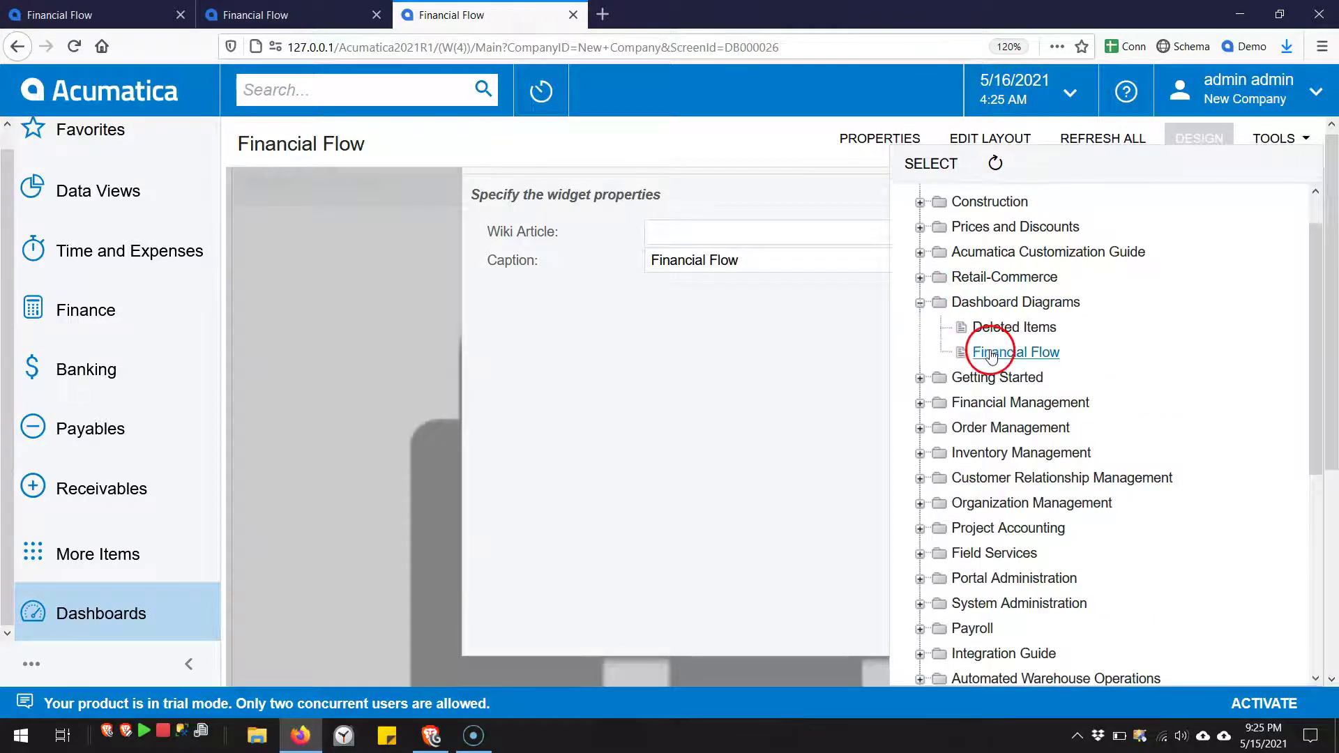
pyautogui.click(1027, 636)
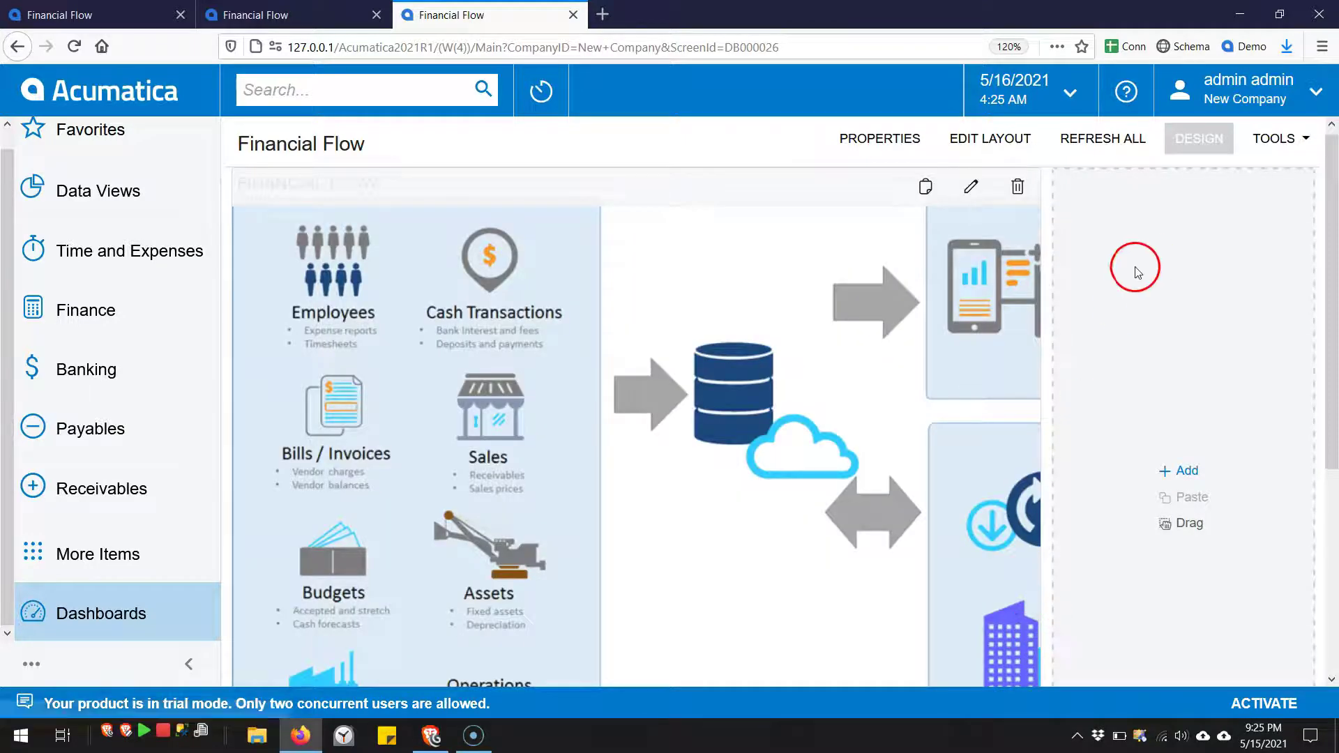
# Widen the Financial Flow widget to the dashboard's full width and leave design mode.
pyautogui.moveTo(1041, 288); pyautogui.dragTo(1321, 294)
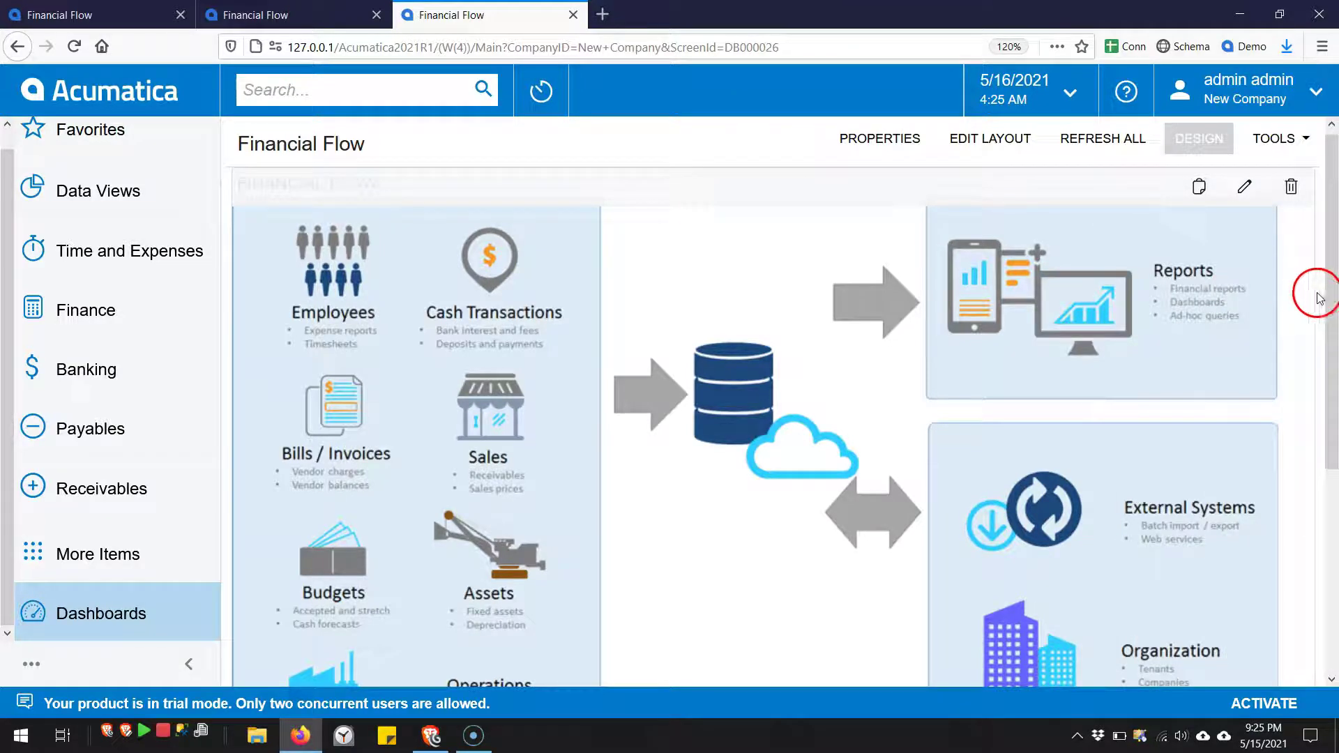
pyautogui.click(1194, 145)
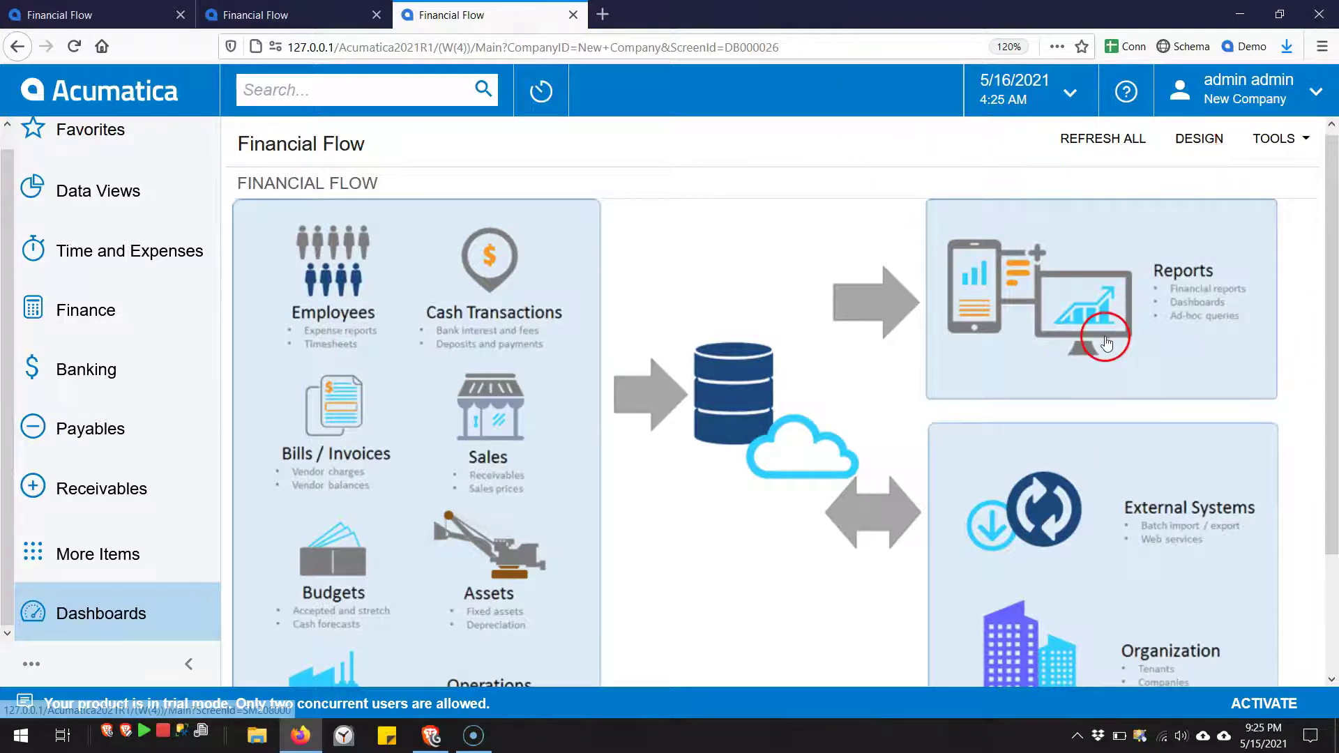
pyautogui.scroll(-2, 990, 416)
pyautogui.scroll(-2, 994, 421)
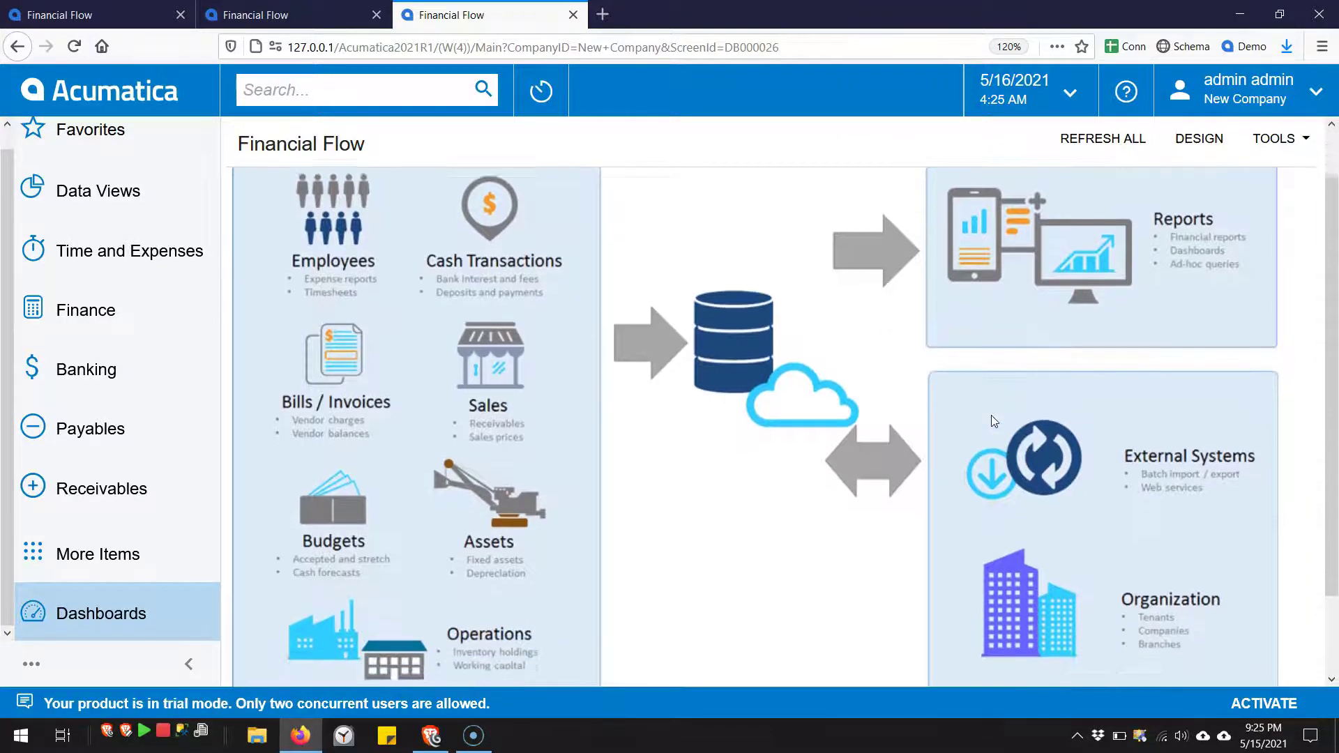
pyautogui.scroll(3, 994, 422)
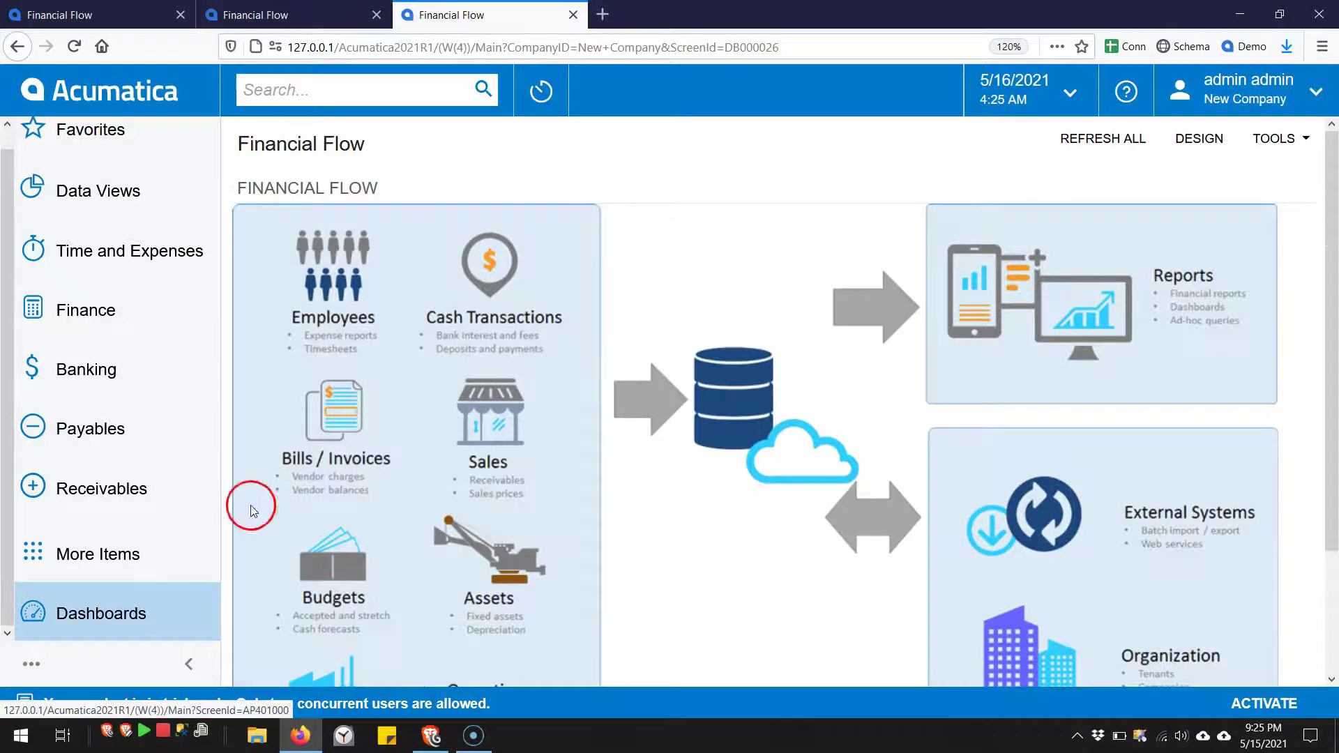
# Reopen the Financial Flow dashboard from the Dashboards workspace and check the embedded diagram.
pyautogui.click(143, 611)
pyautogui.click(371, 240)
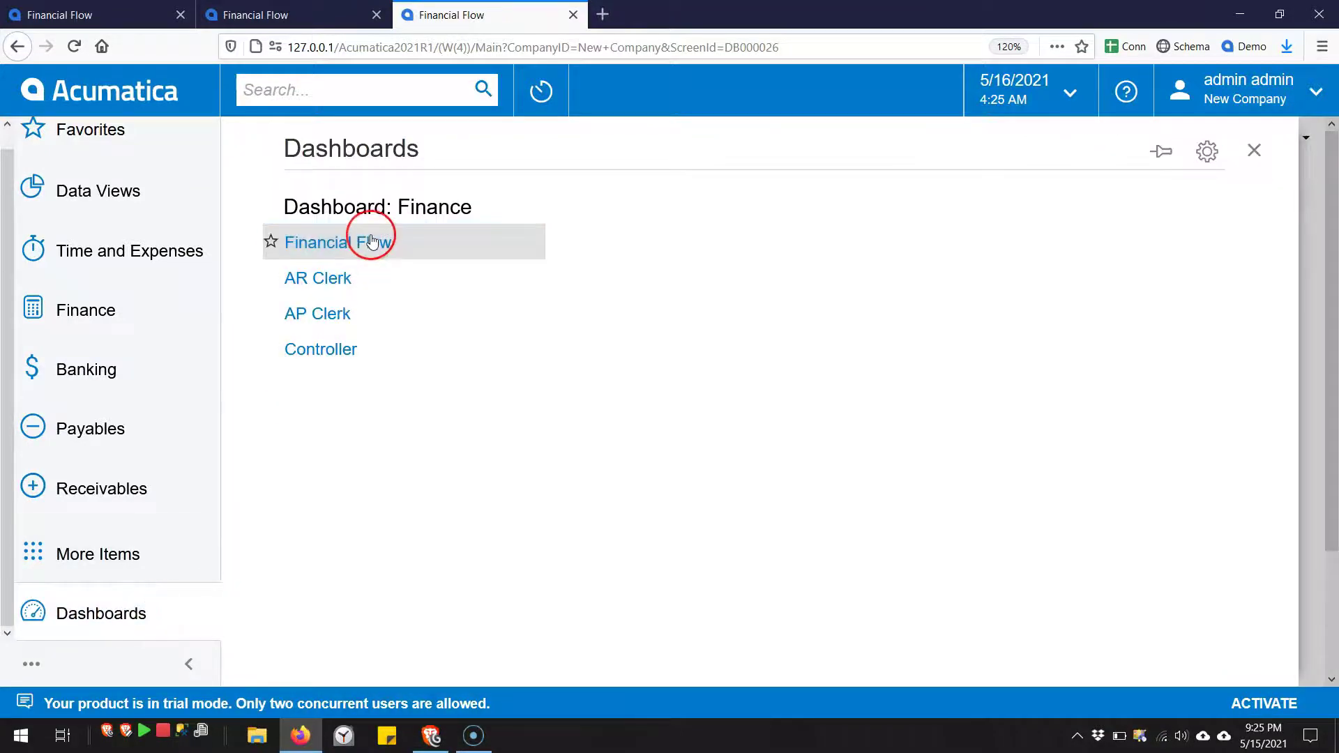
pyautogui.click(371, 240)
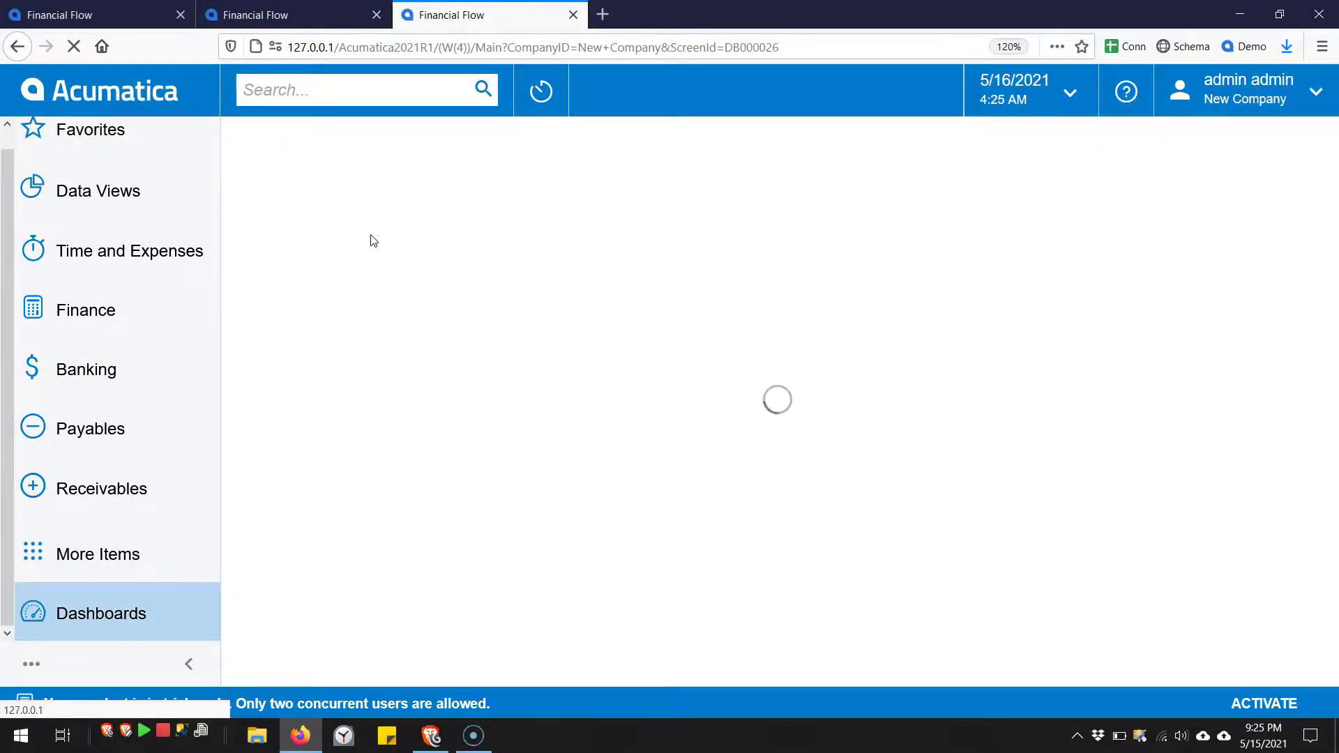
pyautogui.scroll(-3, 633, 411)
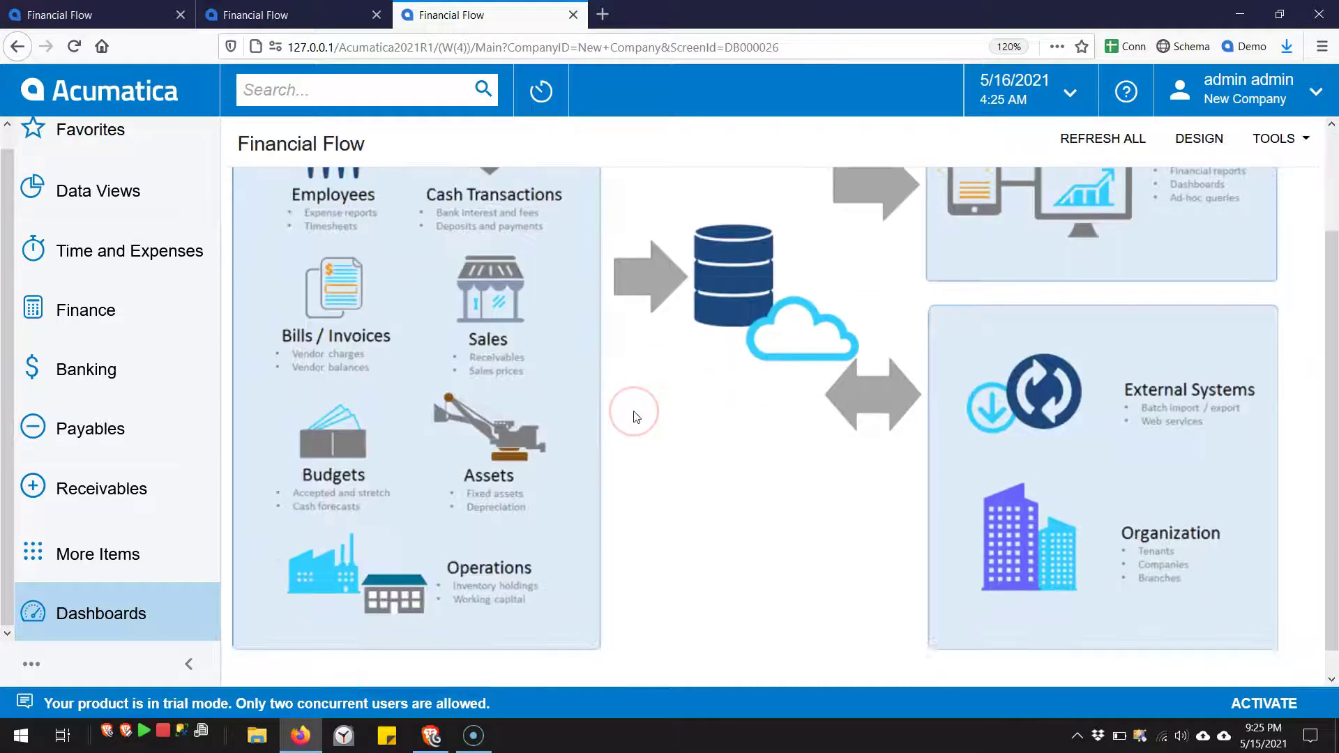
pyautogui.scroll(3, 634, 411)
pyautogui.click(509, 322)
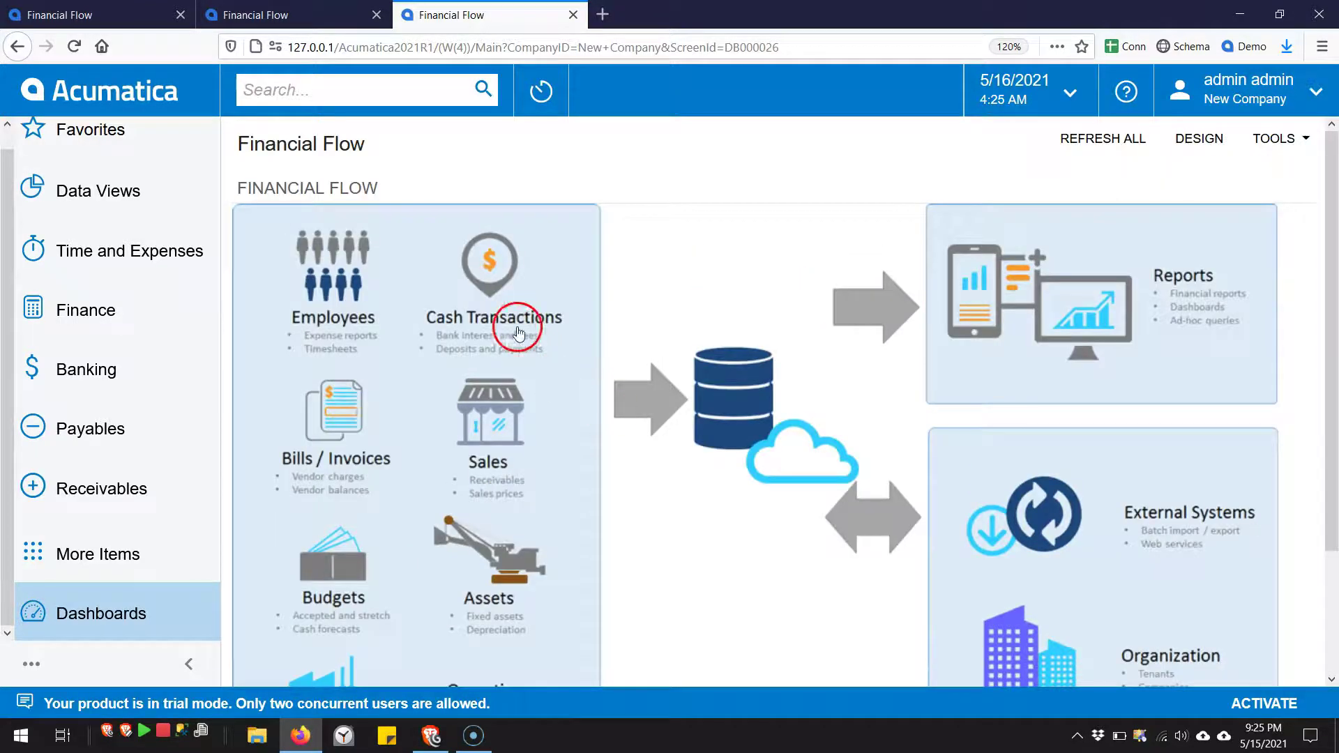